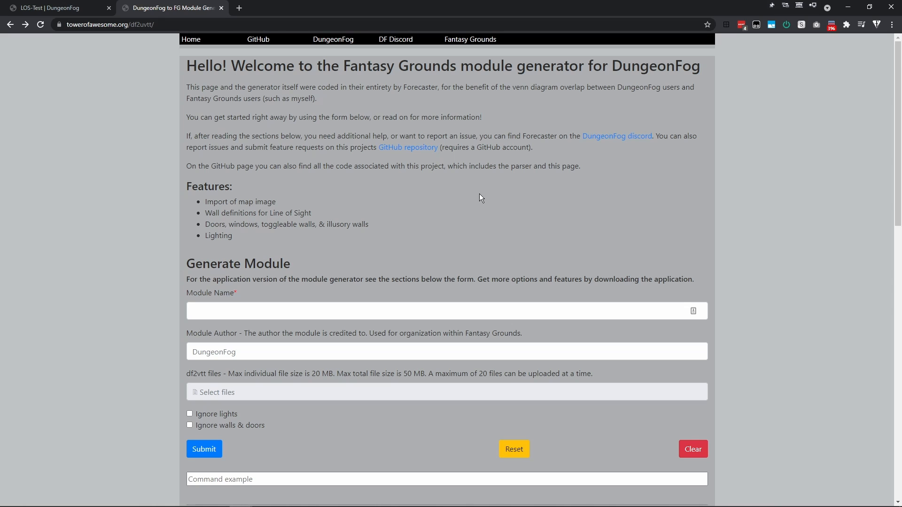
# - Read the generator page's Online Generator, Executable, Notes & Known issues and Feedback sections
pyautogui.scroll(-8, 480, 184)
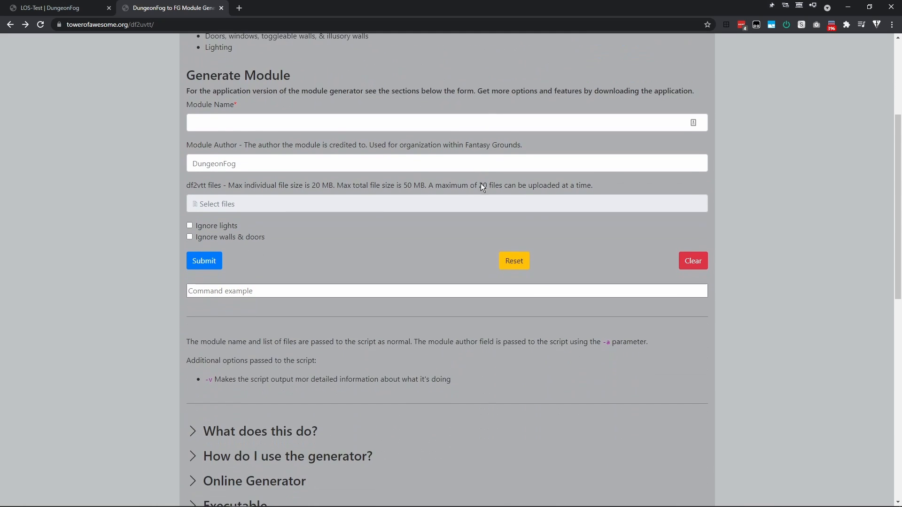
pyautogui.scroll(-1, 481, 184)
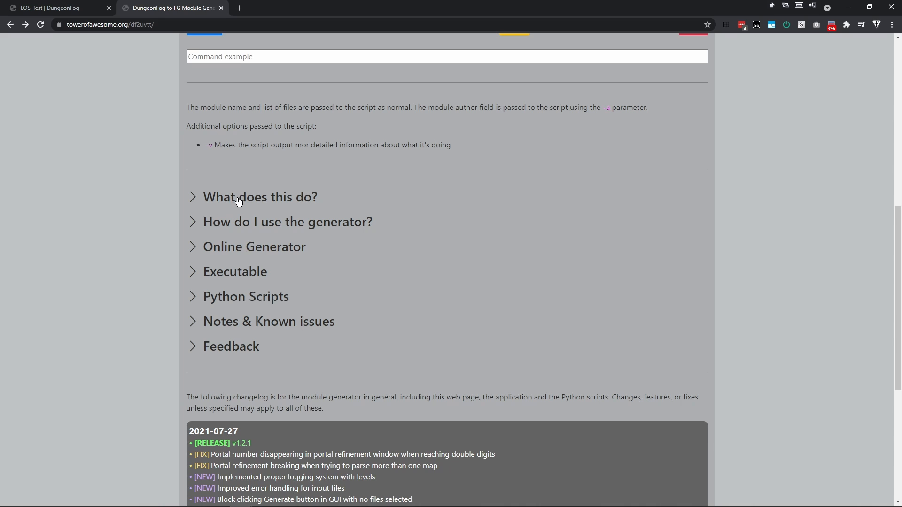
pyautogui.click(255, 249)
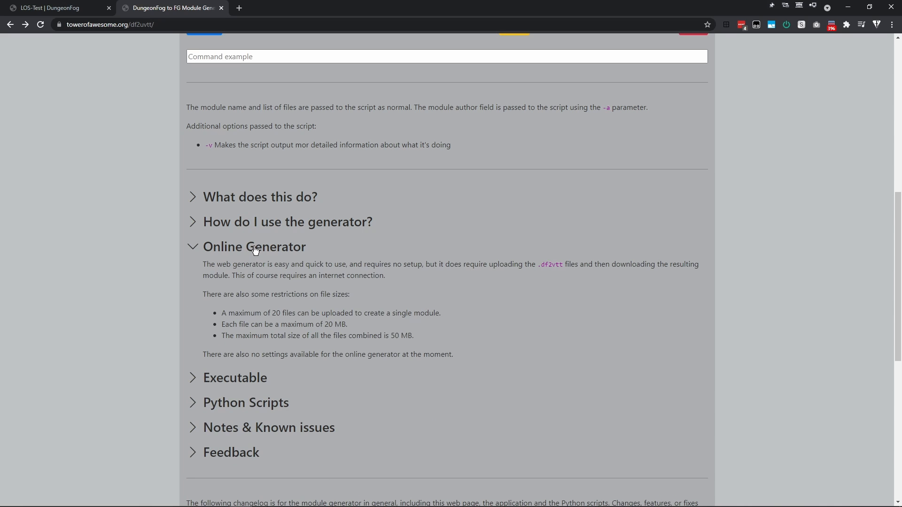
pyautogui.click(256, 248)
pyautogui.click(259, 279)
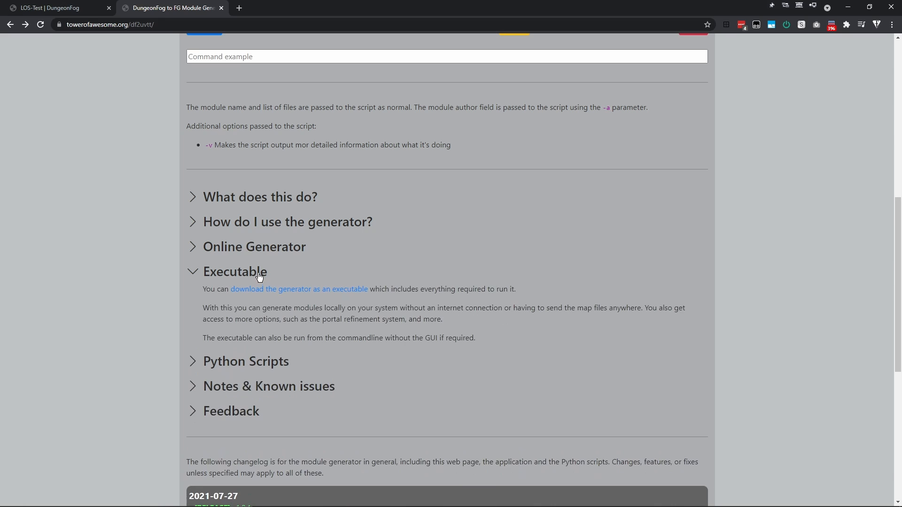
pyautogui.click(261, 273)
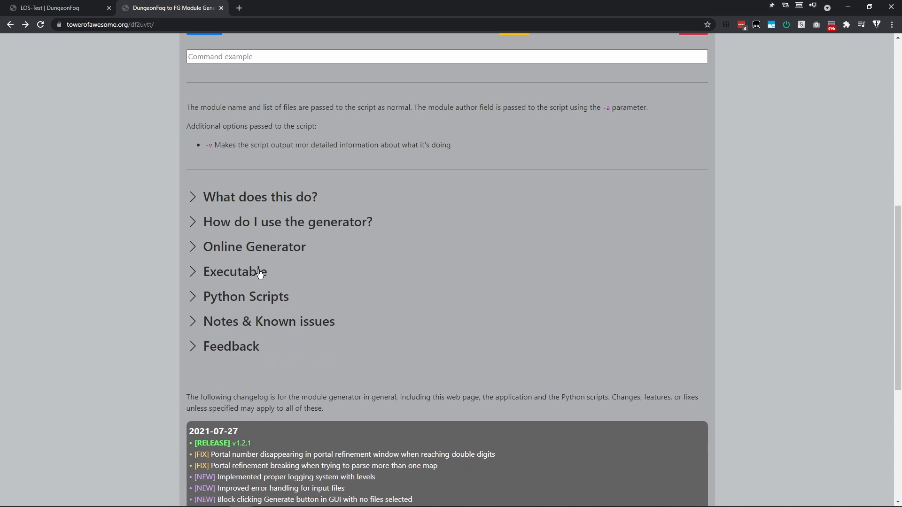
pyautogui.click(253, 322)
pyautogui.scroll(-1, 252, 322)
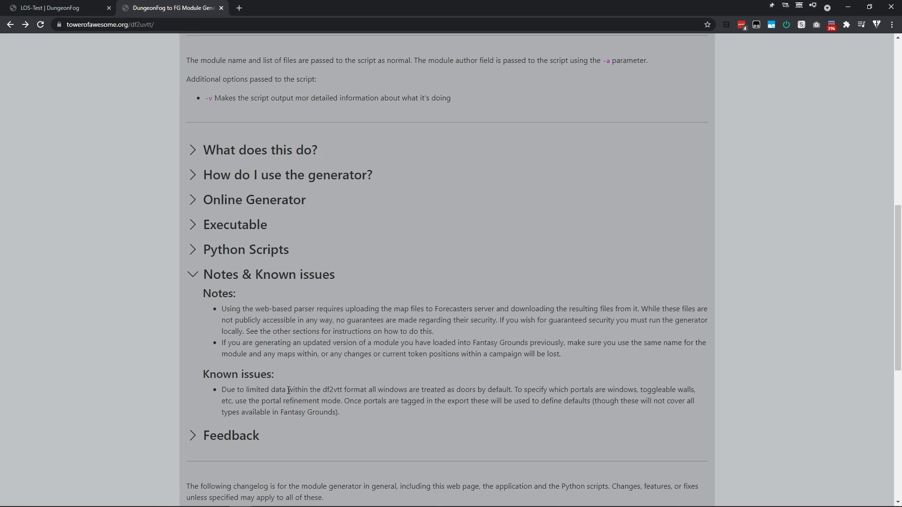
pyautogui.click(269, 280)
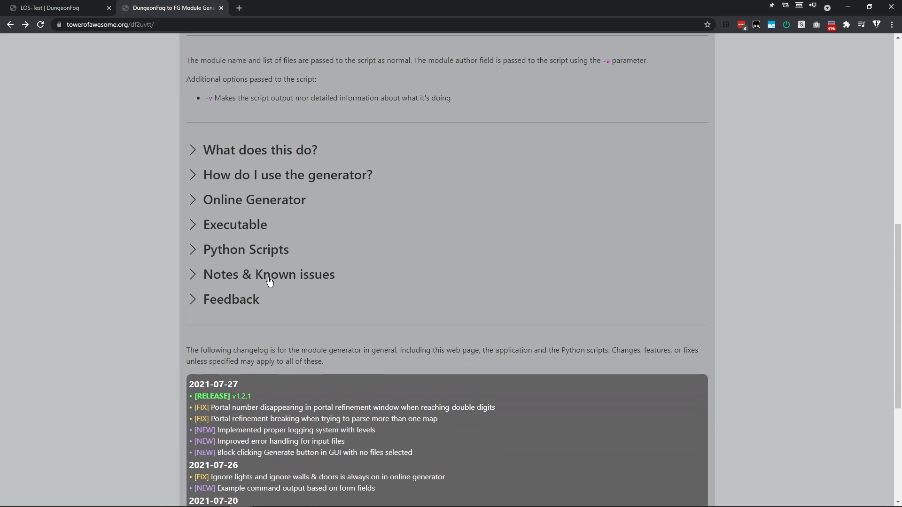
pyautogui.click(253, 299)
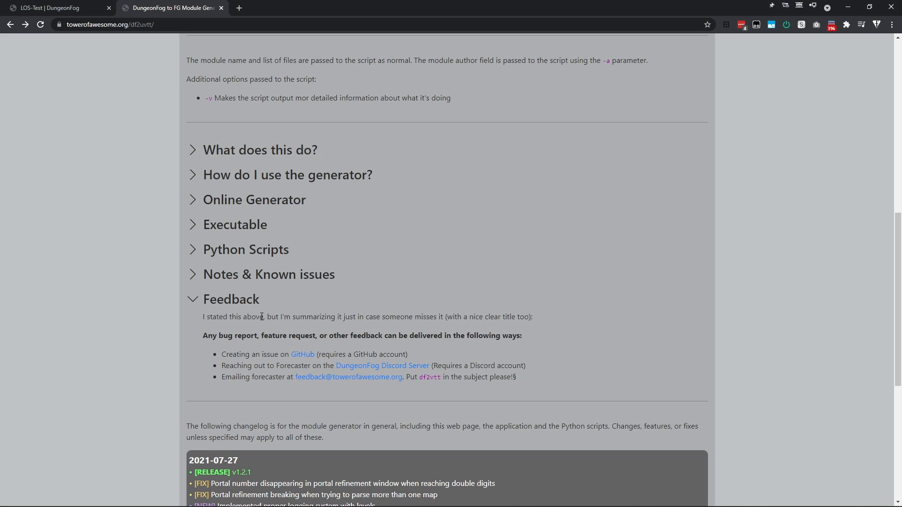
pyautogui.click(242, 302)
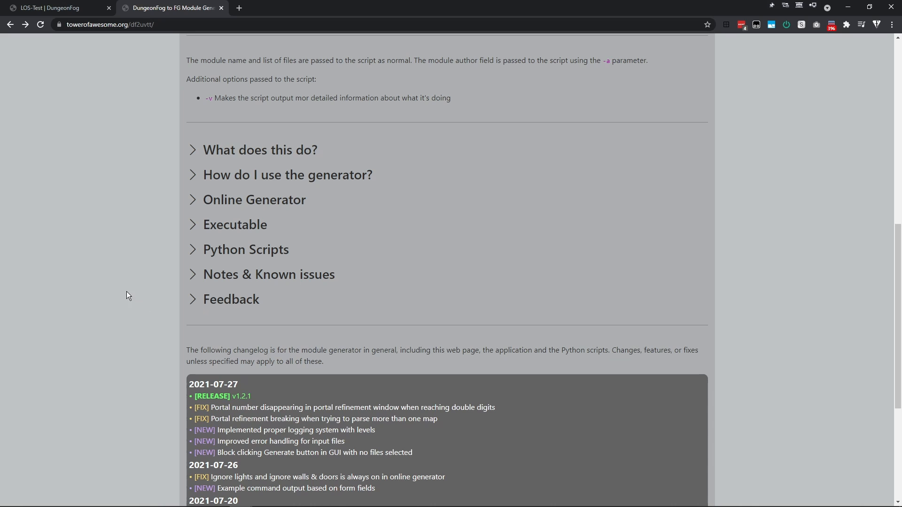
pyautogui.scroll(10, 114, 276)
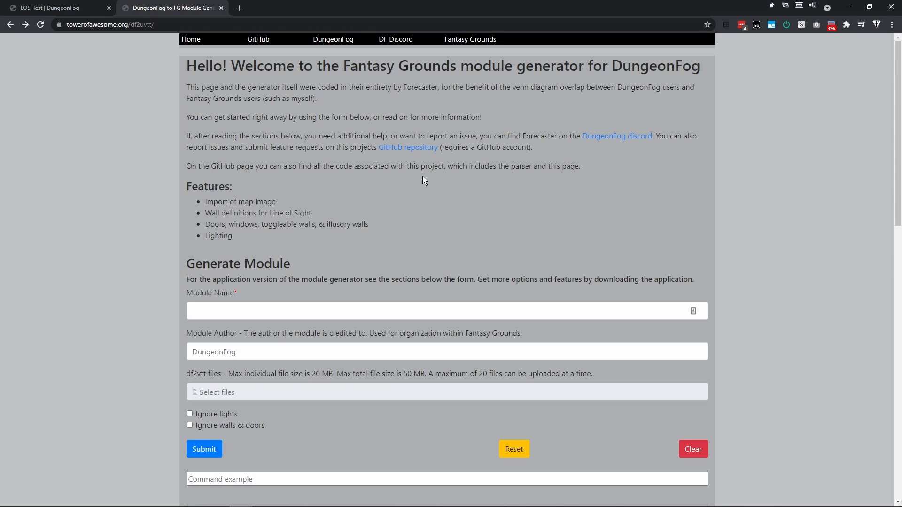
# - Download DungeonFog_to_Fantasy_Grounds_Module_Generator_Windows.exe of release v1.2.2 from the project's GitHub releases page into the df2vtt folder on C:
pyautogui.scroll(-1, 424, 180)
pyautogui.scroll(-9, 424, 180)
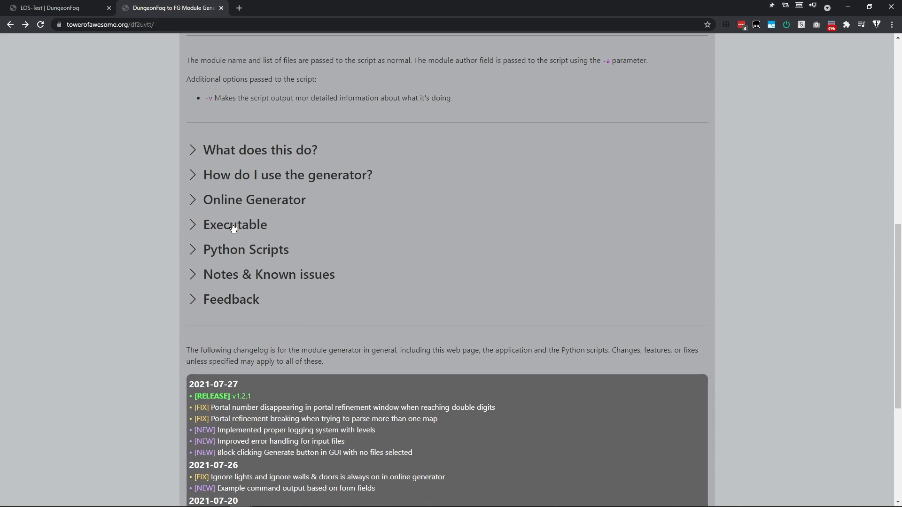
pyautogui.click(234, 228)
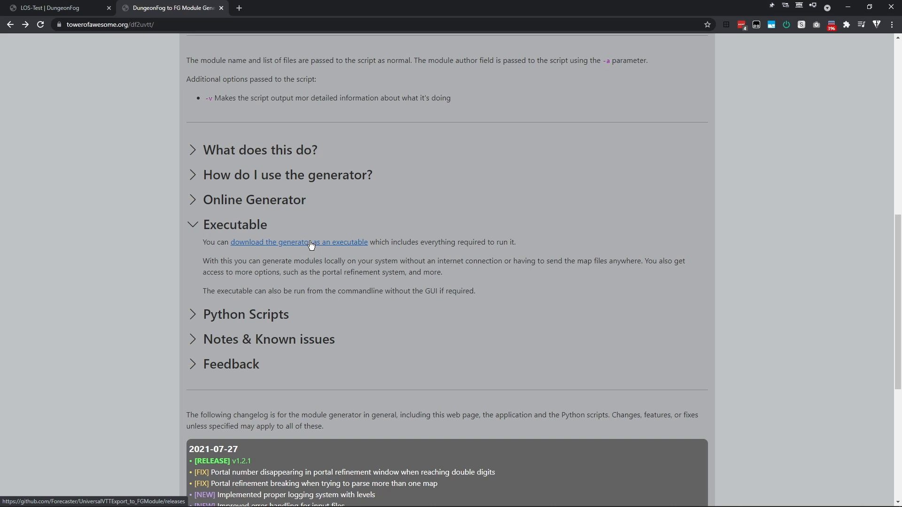
pyautogui.click(286, 243)
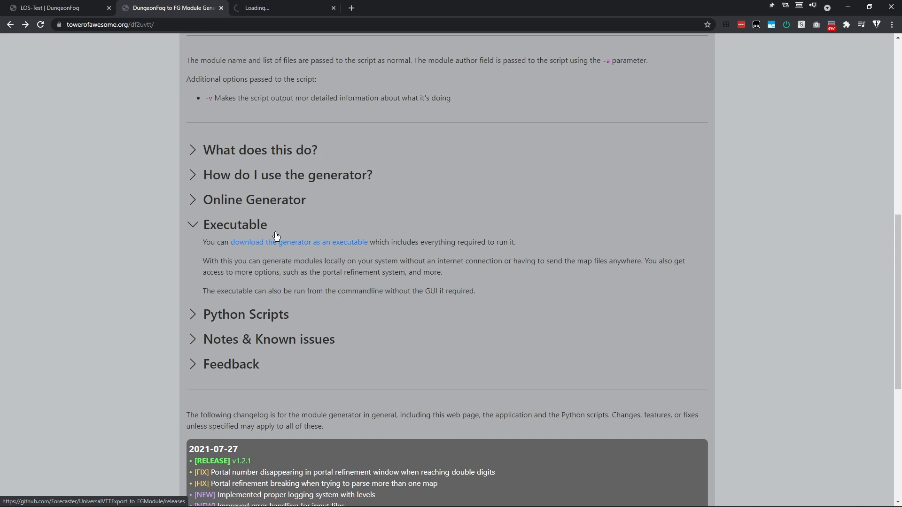
pyautogui.click(258, 224)
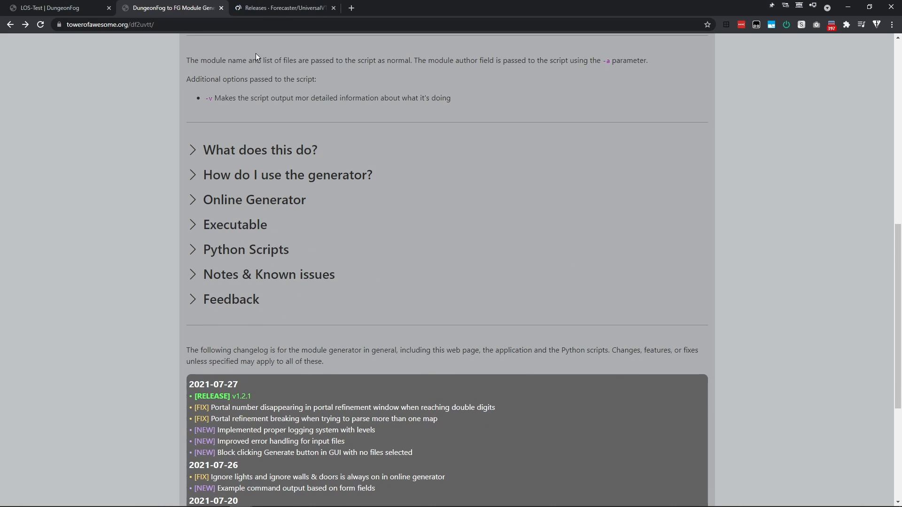
pyautogui.click(304, 7)
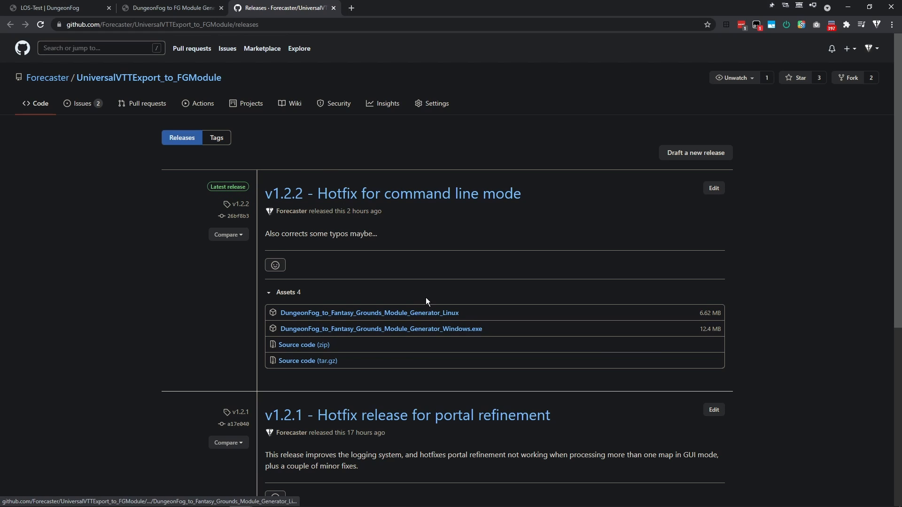
pyautogui.click(409, 331)
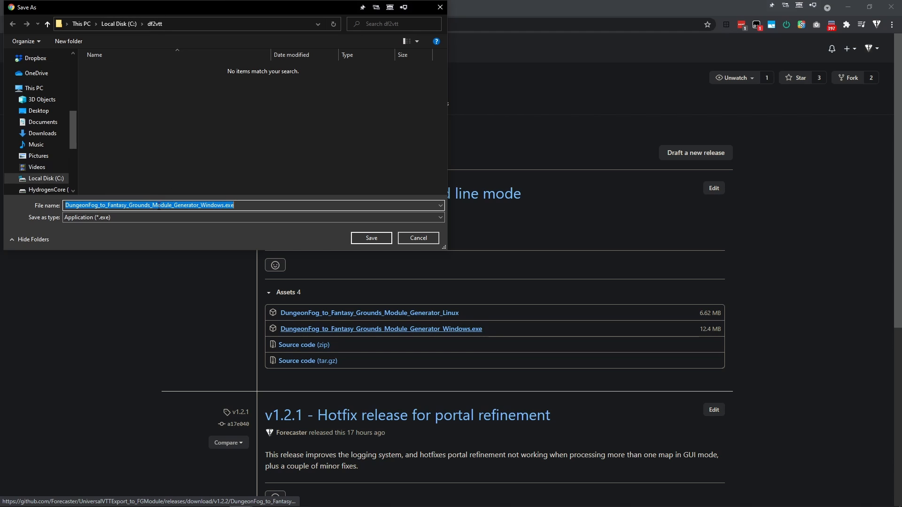
pyautogui.click(369, 239)
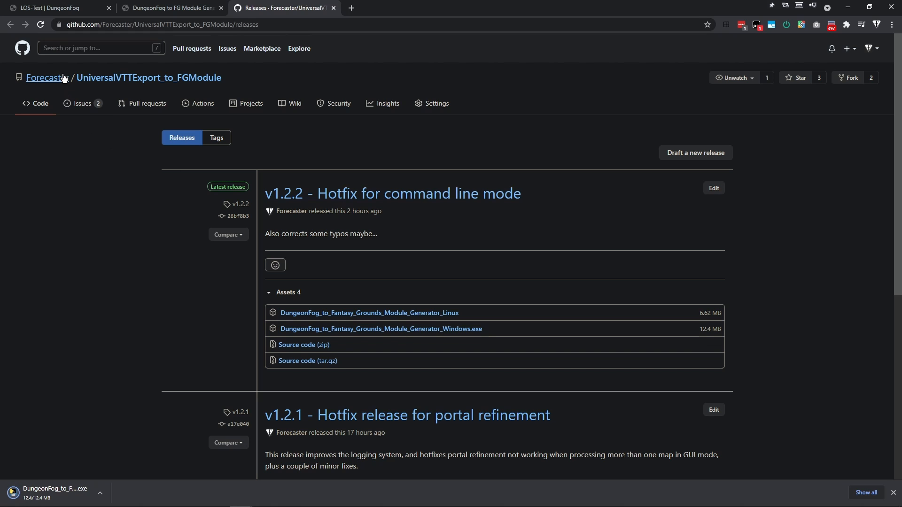
# - Switch to the LOS-Test map in DungeonFog and look over the ground floor's rooms
pyautogui.click(53, 7)
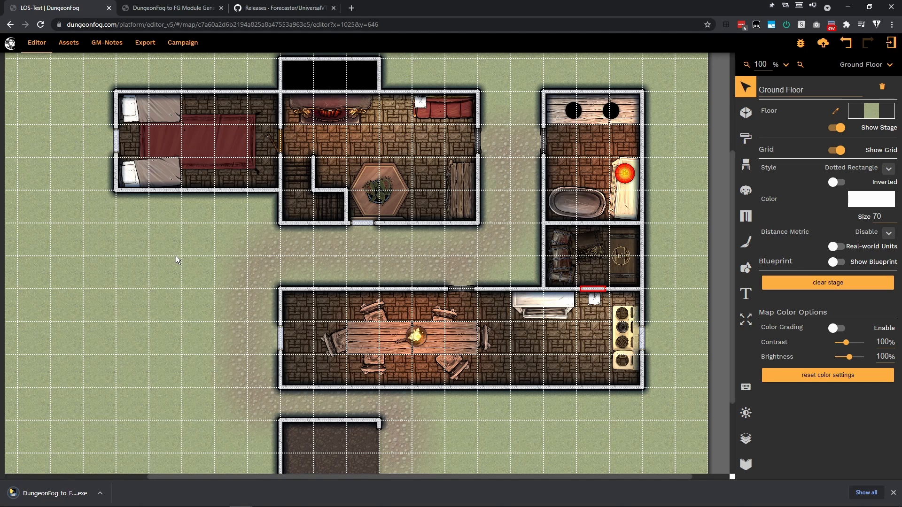
pyautogui.moveTo(179, 241); pyautogui.dragTo(186, 256)
pyautogui.moveTo(186, 267)
pyautogui.mouseDown()
pyautogui.moveTo(167, 189)
pyautogui.moveTo(190, 255)
pyautogui.mouseUp()
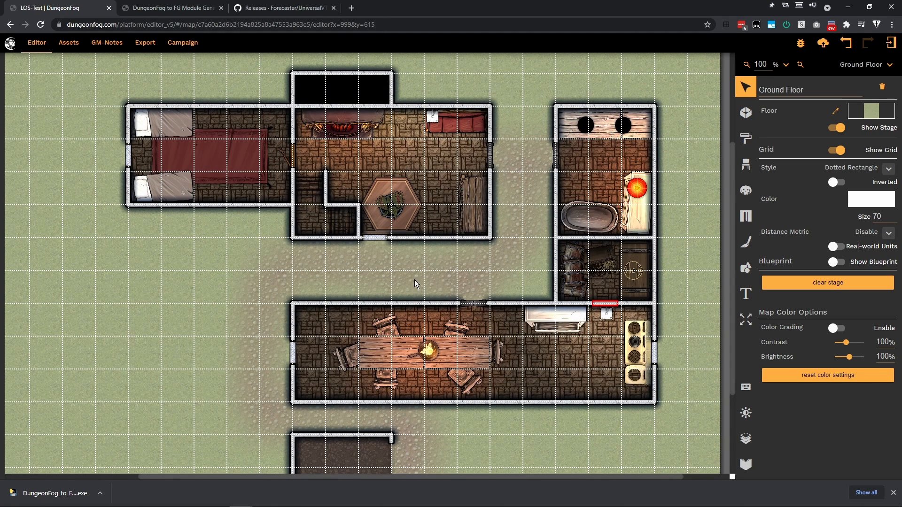
pyautogui.moveTo(415, 280); pyautogui.dragTo(374, 249)
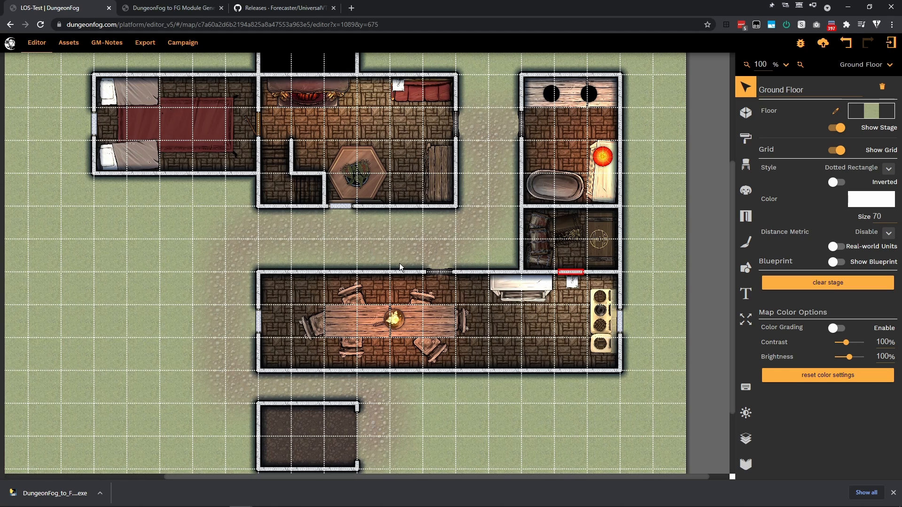
pyautogui.moveTo(187, 271); pyautogui.dragTo(209, 285)
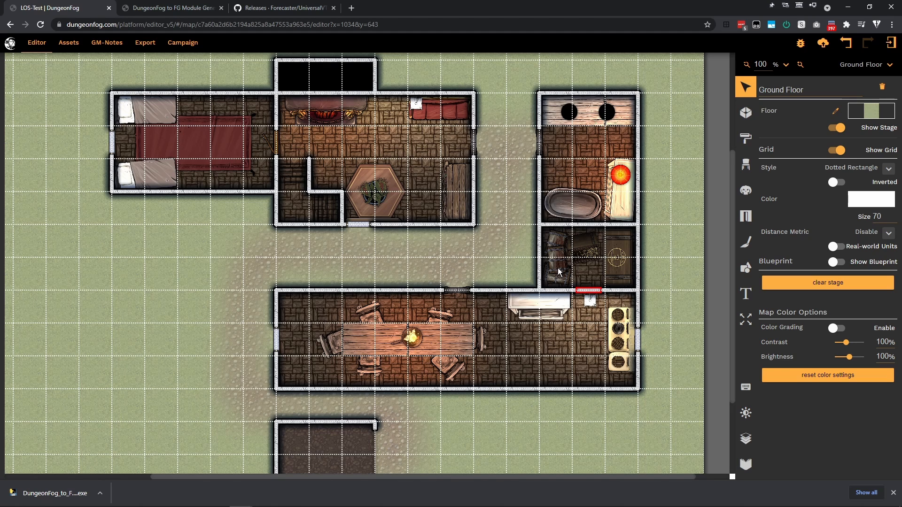
# - Inspect the Concealed setting of the red door between the small storage room and the dining room
pyautogui.click(582, 289)
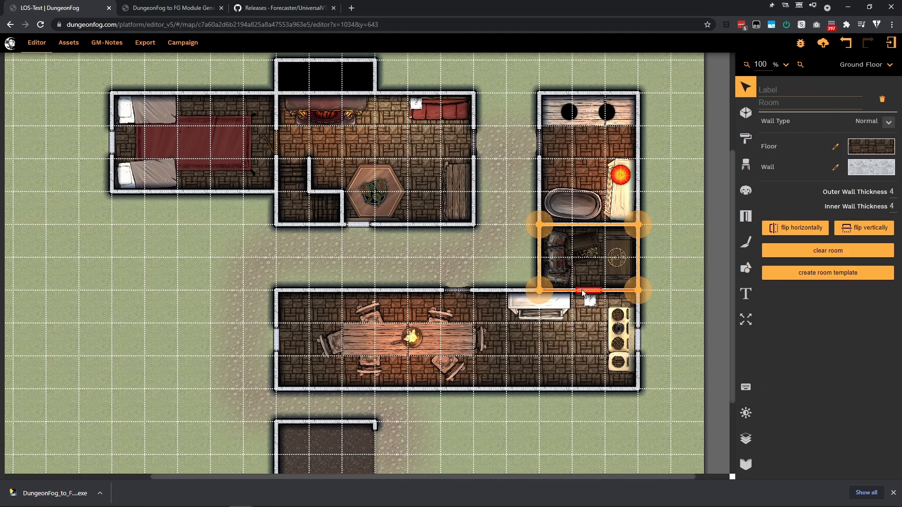
pyautogui.scroll(-2, 768, 350)
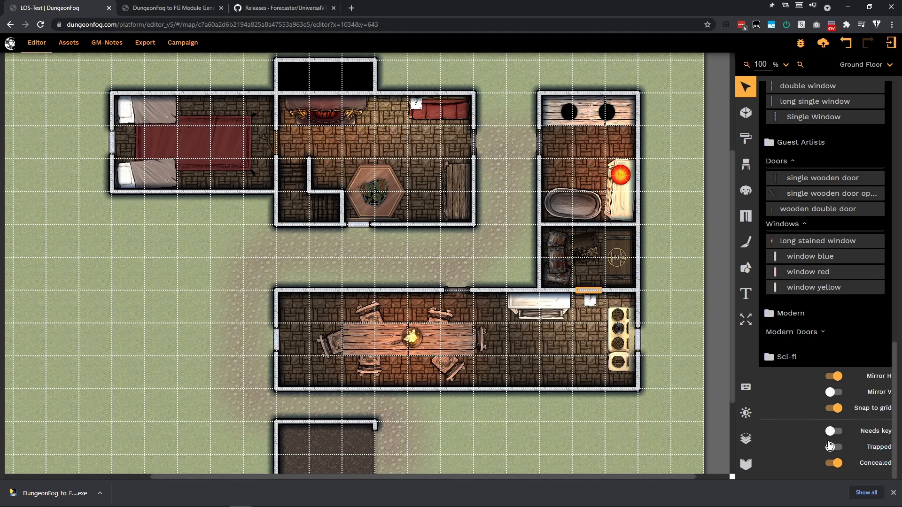
pyautogui.click(832, 463)
pyautogui.click(663, 239)
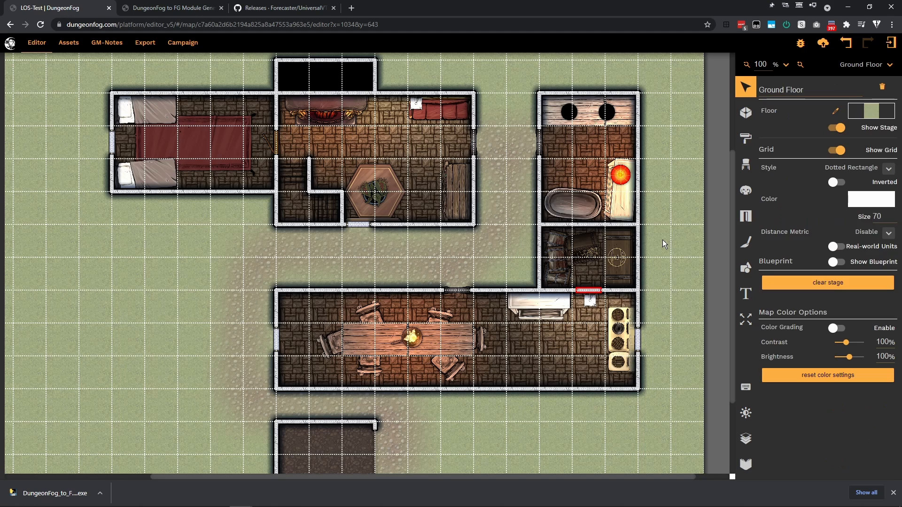
# - Examine the rest of the ground floor, view the upper floor, and return to the ground floor
pyautogui.moveTo(367, 261); pyautogui.dragTo(349, 251)
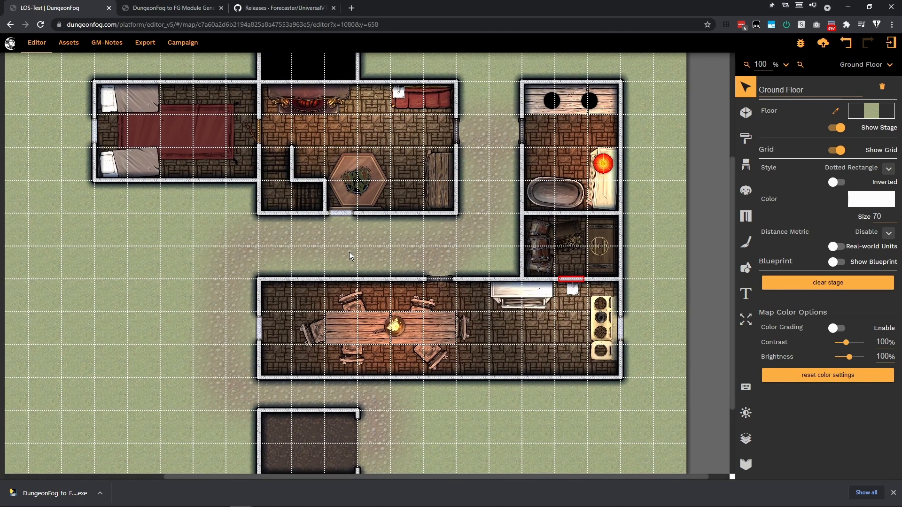
pyautogui.moveTo(325, 429); pyautogui.dragTo(339, 386)
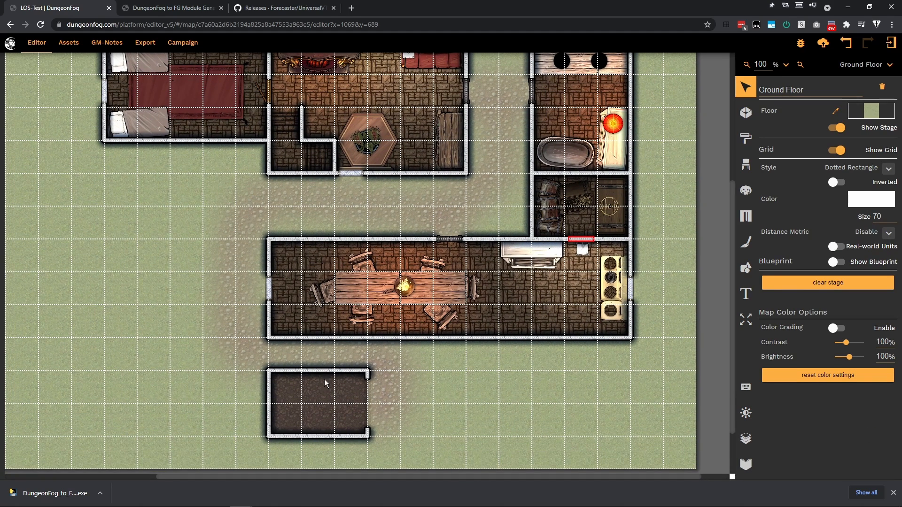
pyautogui.moveTo(289, 215); pyautogui.dragTo(288, 295)
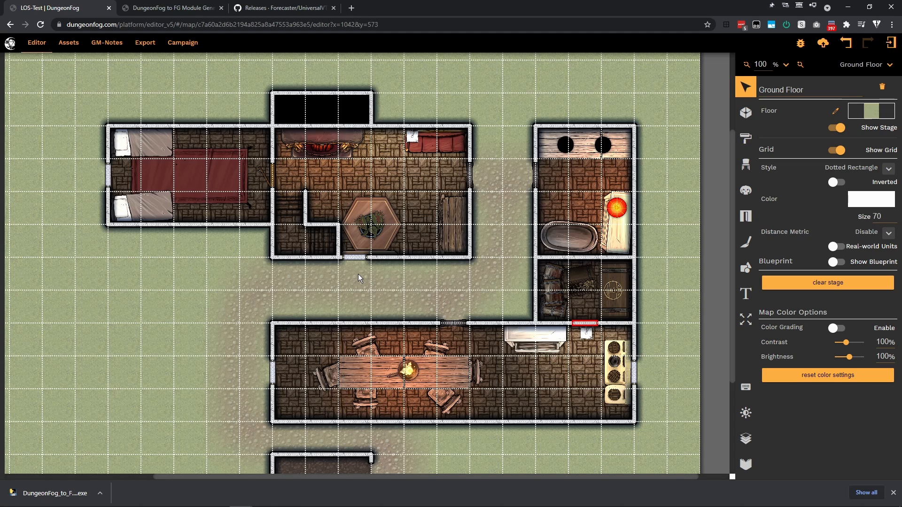
pyautogui.press('pageup')
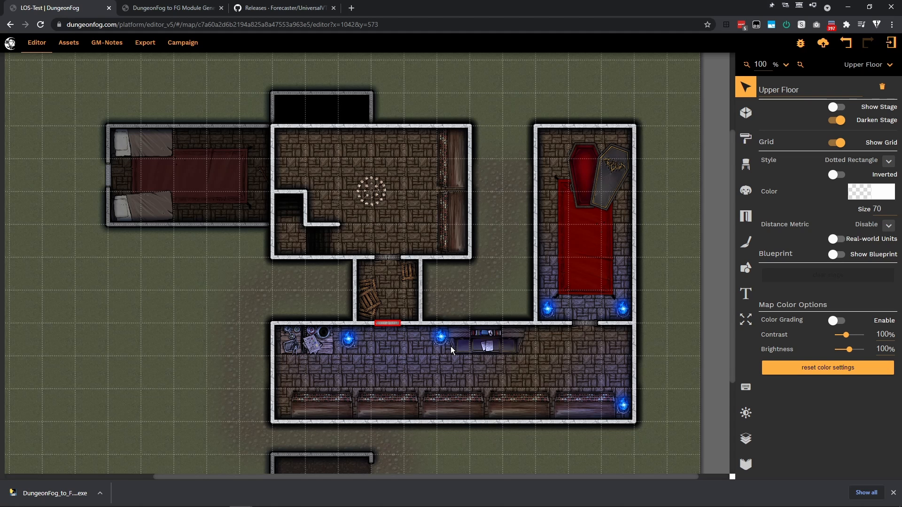
pyautogui.press('pagedown')
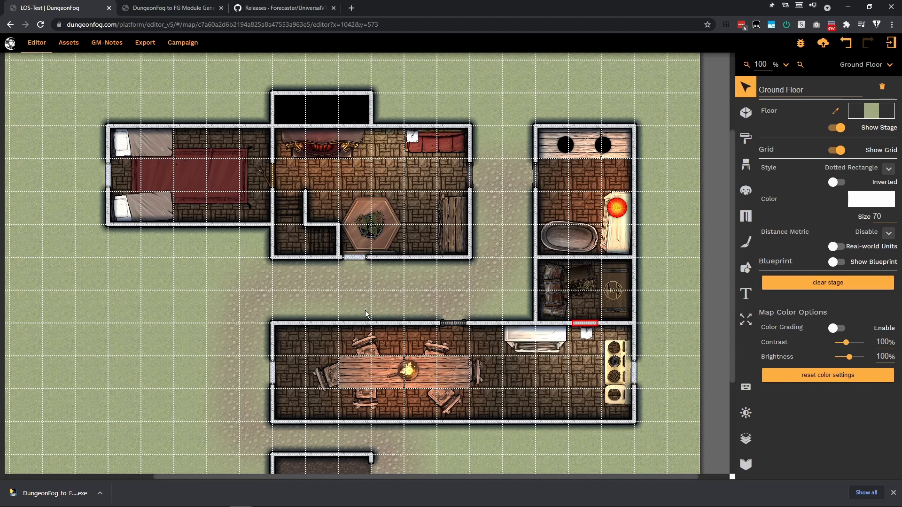
pyautogui.moveTo(359, 309)
pyautogui.mouseDown()
pyautogui.moveTo(361, 232)
pyautogui.moveTo(382, 283)
pyautogui.moveTo(362, 302)
pyautogui.mouseUp()
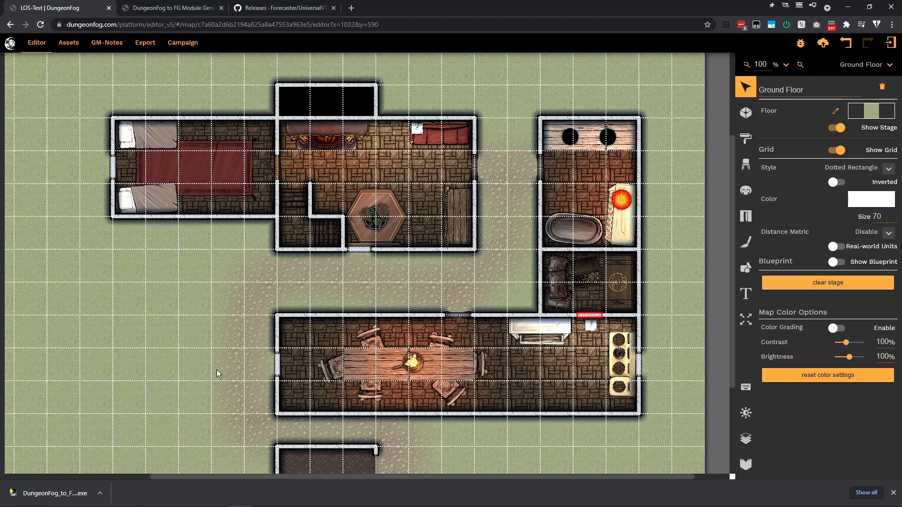
# - Dismiss the download bar, open the df2vtt folder, and look over the generator program and the two LOS-Test map files
pyautogui.click(893, 492)
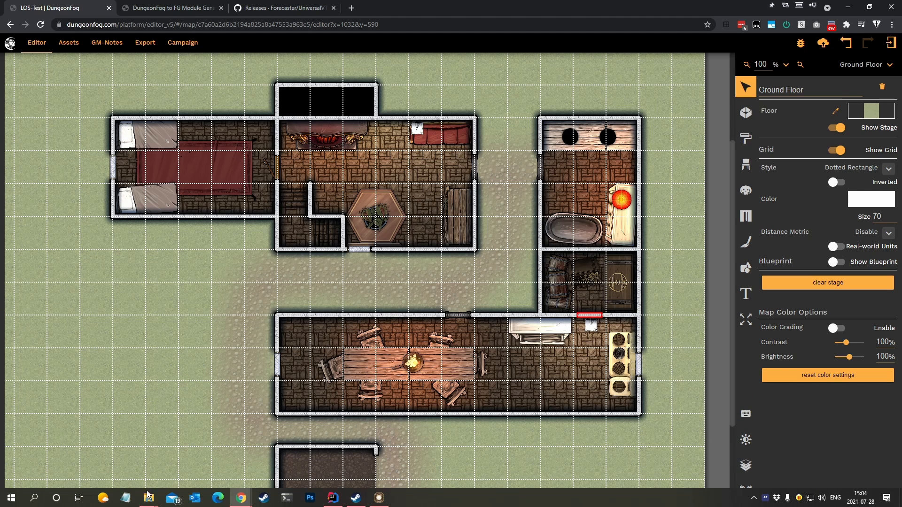
pyautogui.click(141, 498)
pyautogui.click(104, 458)
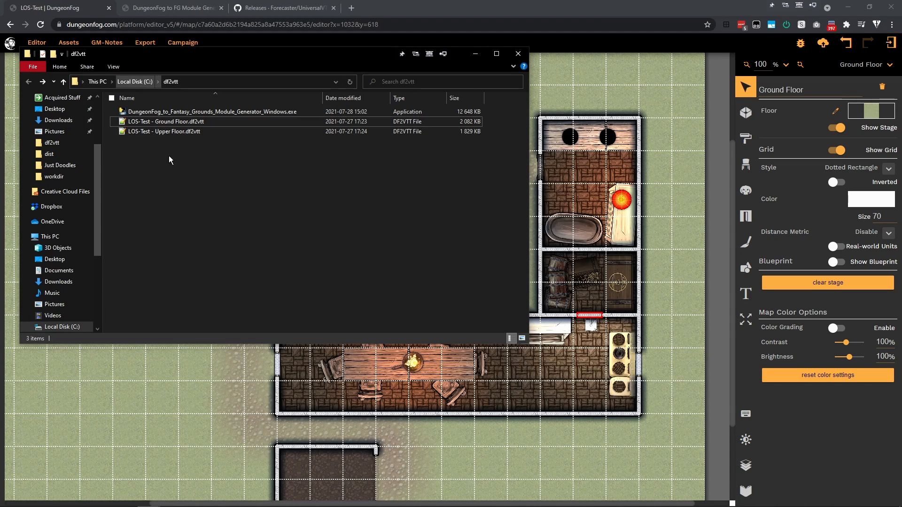
pyautogui.click(154, 113)
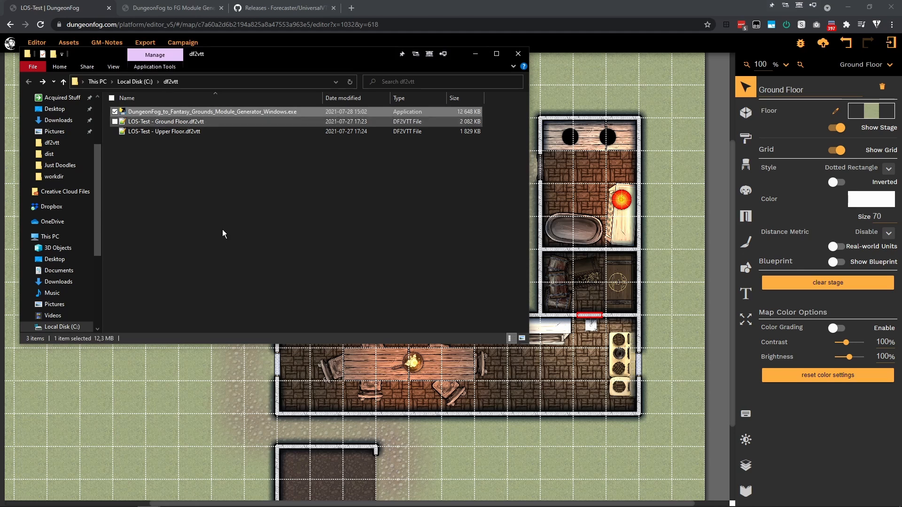
pyautogui.moveTo(167, 151); pyautogui.dragTo(189, 122)
pyautogui.click(185, 177)
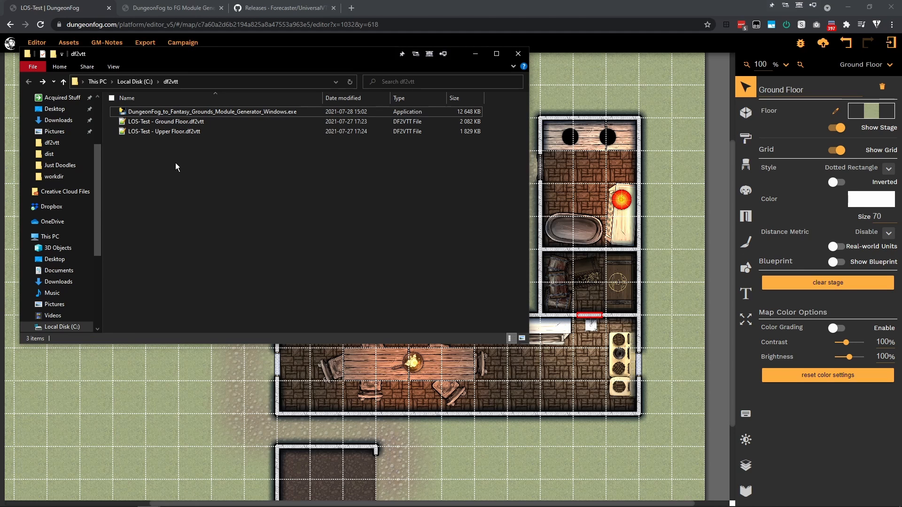
# - Run DungeonFog_to_Fantasy_Grounds_Module_Generator_Windows.exe, overriding the SmartScreen block, and reposition the generator window
pyautogui.doubleClick(193, 111)
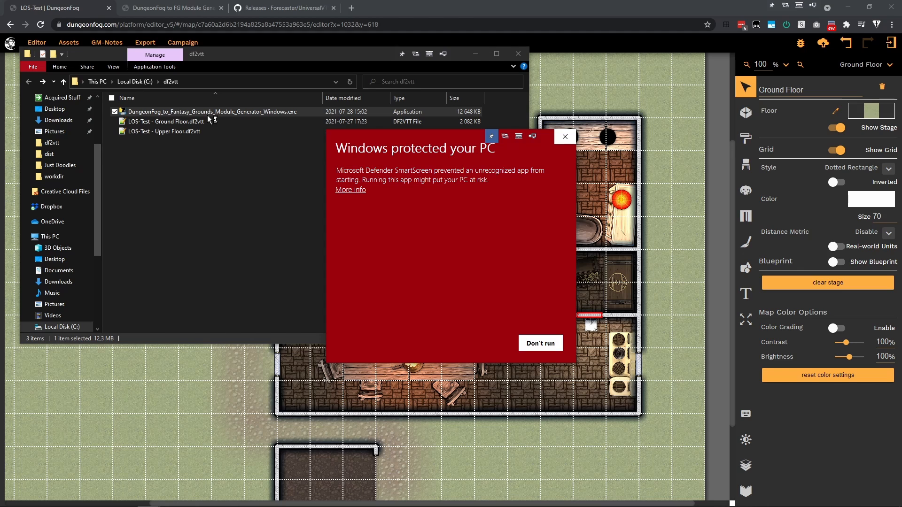
pyautogui.click(354, 190)
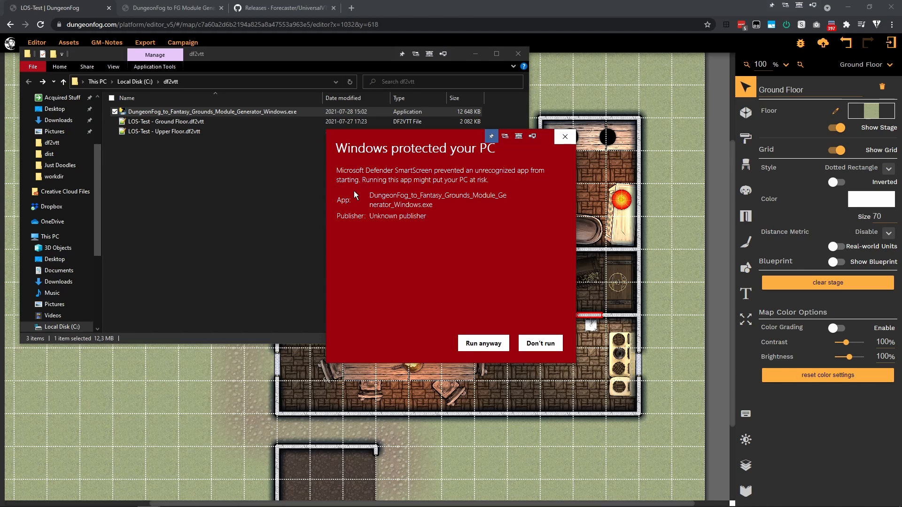
pyautogui.click(487, 347)
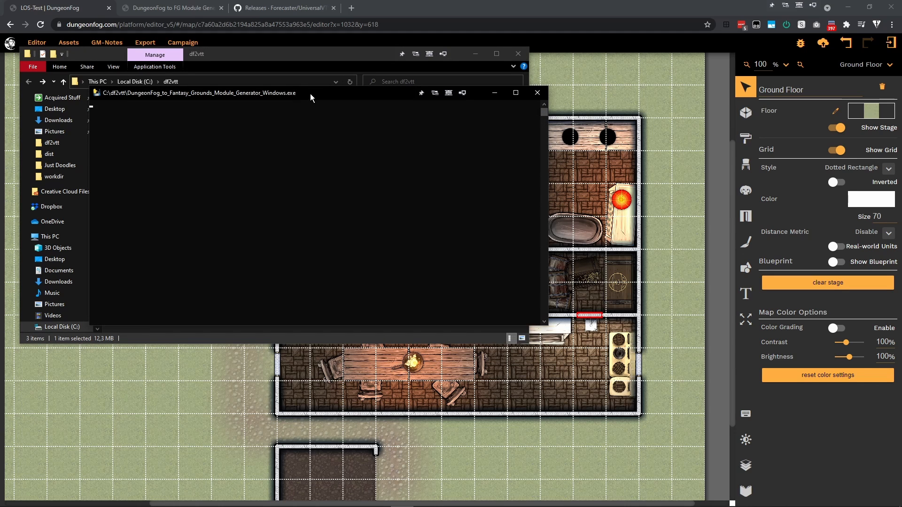
pyautogui.moveTo(310, 94); pyautogui.dragTo(235, 128)
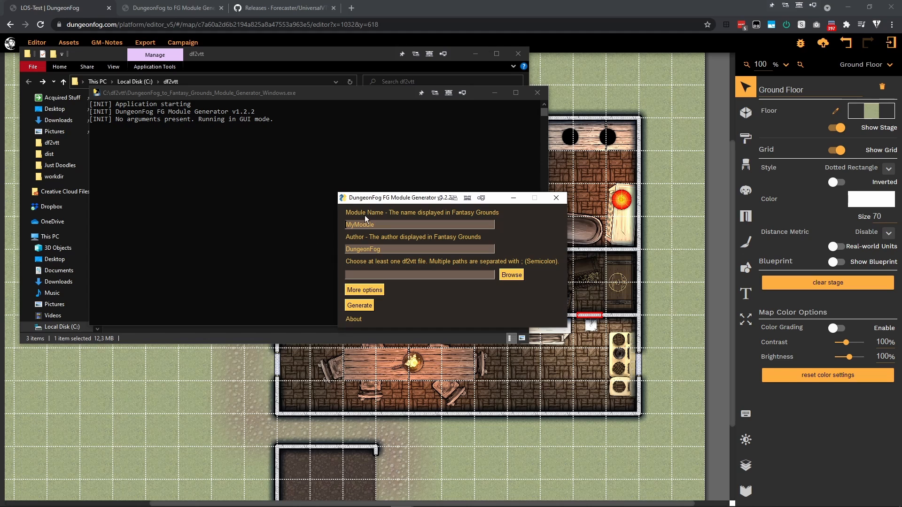
pyautogui.moveTo(373, 199); pyautogui.dragTo(319, 181)
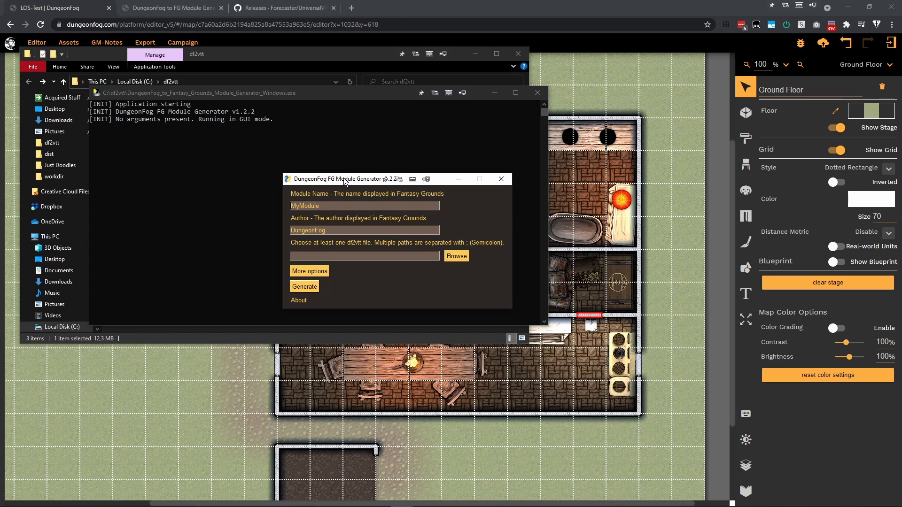
pyautogui.moveTo(346, 176); pyautogui.dragTo(439, 233)
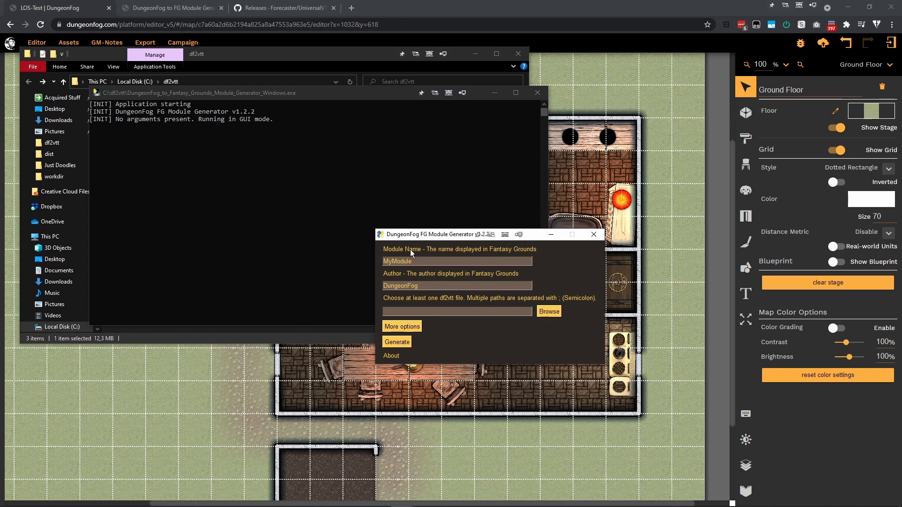
# - Set the module name to A Module and fill in the author's name in the generator
pyautogui.moveTo(413, 261); pyautogui.dragTo(383, 261)
pyautogui.write('A Module')
pyautogui.doubleClick(413, 285)
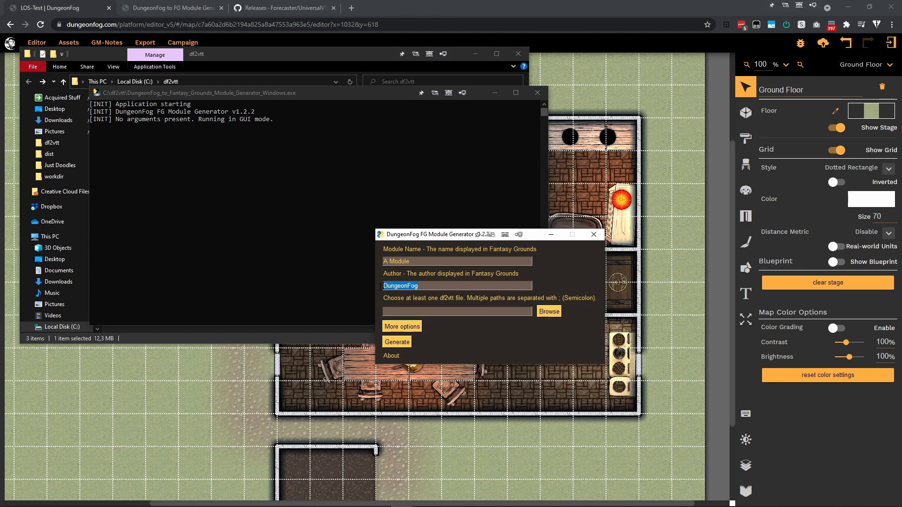
pyautogui.write('Forecaster')
# - Choose LOS-Test - Ground Floor.df2vtt and LOS-Test - Upper Floor.df2vtt as the input files
pyautogui.click(548, 314)
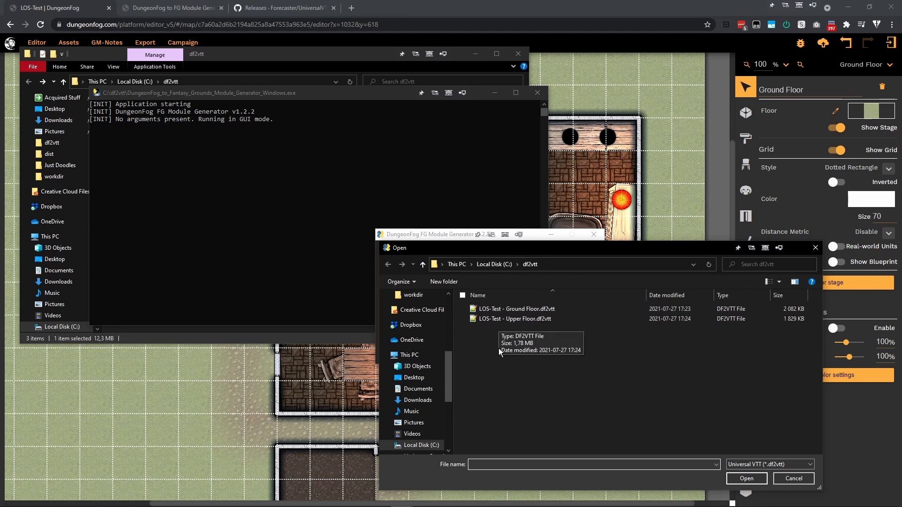
pyautogui.moveTo(472, 333); pyautogui.dragTo(491, 303)
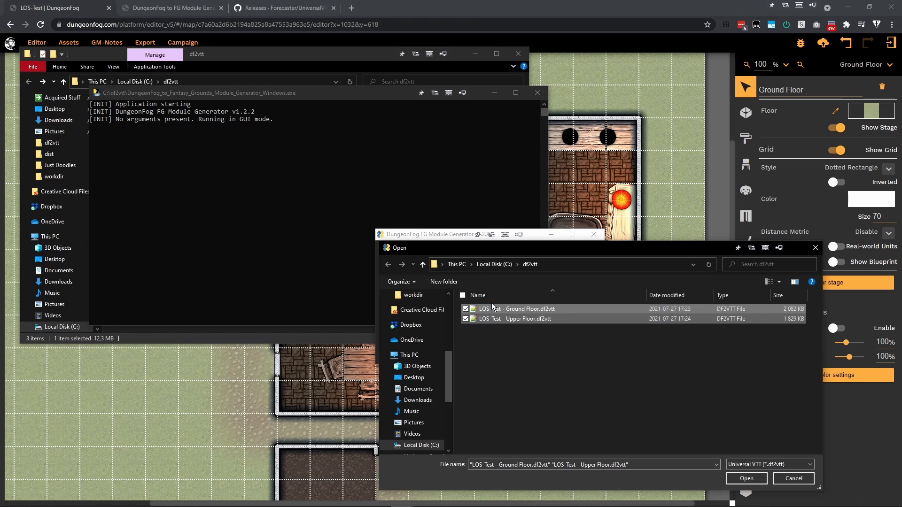
pyautogui.click(752, 478)
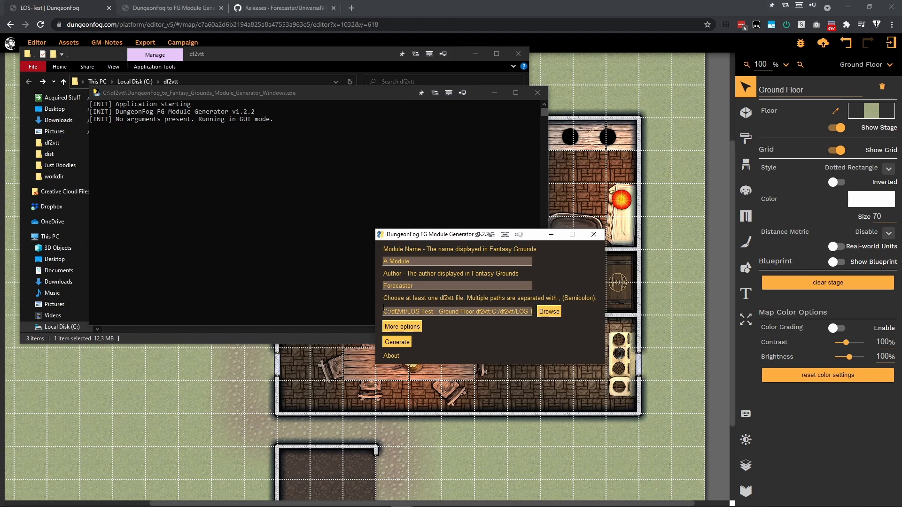
# - Strip the C:/df2vtt/ folder from both input paths, leaving only the two file names separated by a semicolon
pyautogui.moveTo(384, 311); pyautogui.dragTo(493, 338)
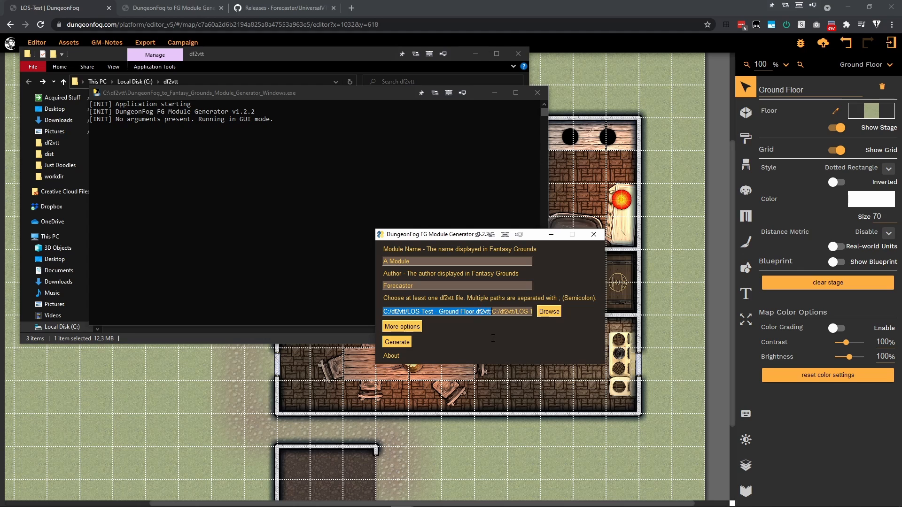
pyautogui.click(492, 311)
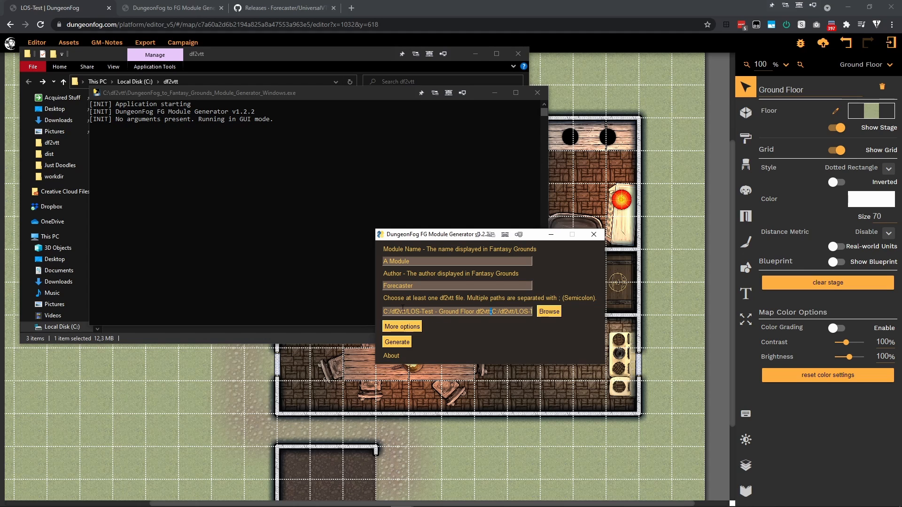
pyautogui.moveTo(406, 310); pyautogui.dragTo(382, 311)
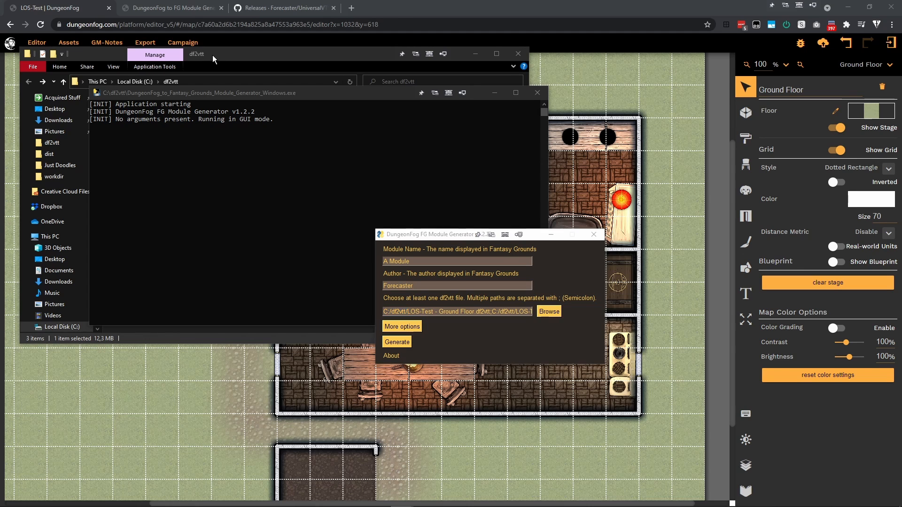
pyautogui.moveTo(212, 55); pyautogui.dragTo(201, 51)
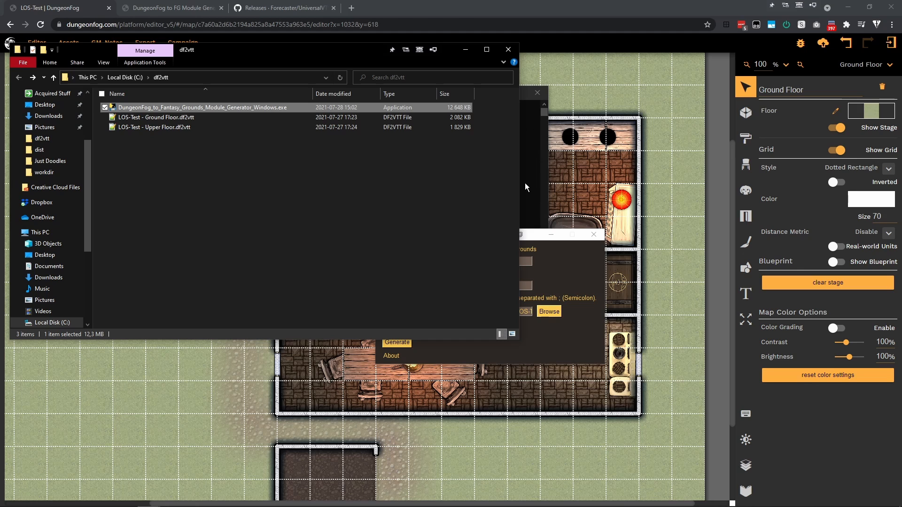
pyautogui.click(471, 352)
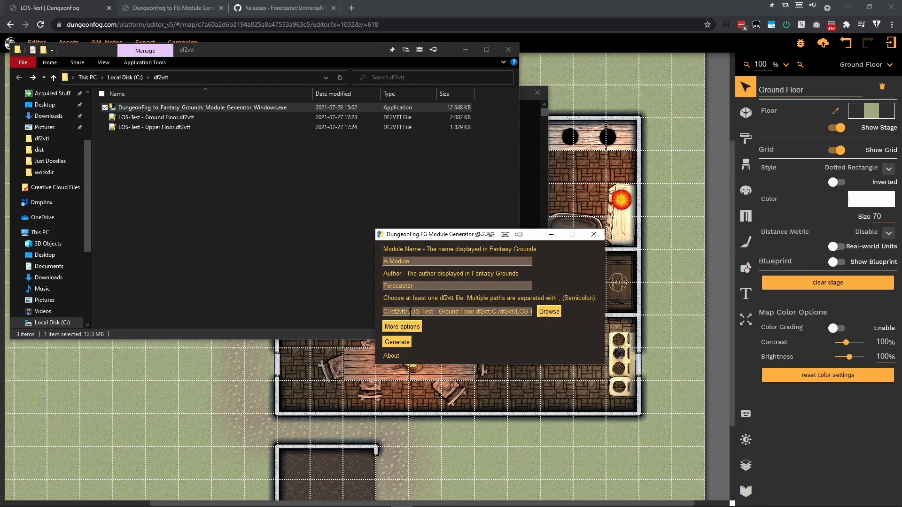
pyautogui.moveTo(408, 312); pyautogui.dragTo(367, 306)
pyautogui.press('BackSpace')
pyautogui.click(470, 311)
pyautogui.press('Delete')
pyautogui.press('Delete')
pyautogui.press('Delete')
pyautogui.press('Delete')
pyautogui.press('Delete')
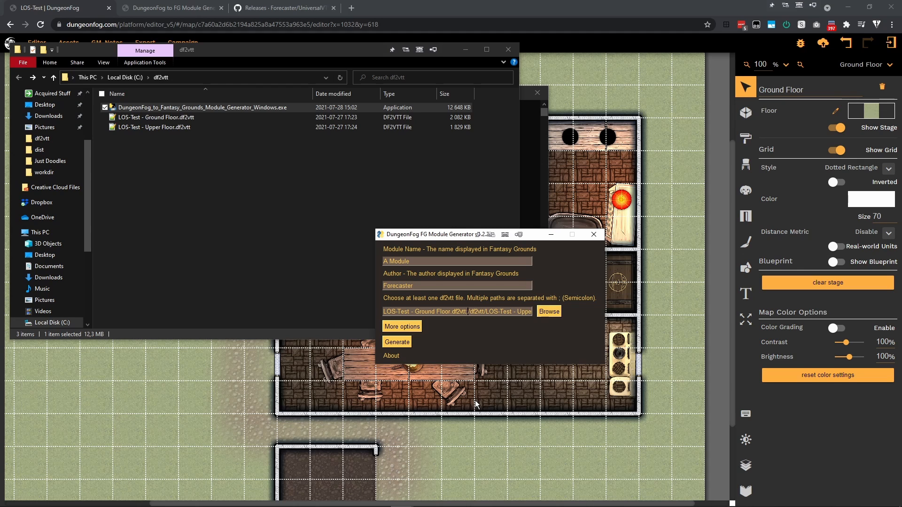
pyautogui.press('Delete')
pyautogui.press('Delete')
pyautogui.press('Delete')
pyautogui.press('Delete')
pyautogui.press('Delete')
pyautogui.moveTo(382, 311); pyautogui.dragTo(466, 337)
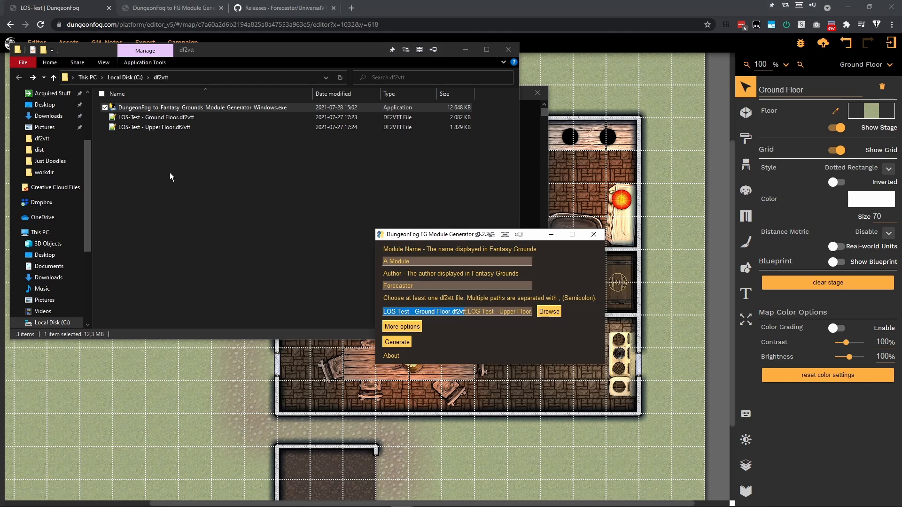
# - Show the generator's additional options, enable Portal refinement, and move the generator window clear of the folder's file list
pyautogui.click(402, 330)
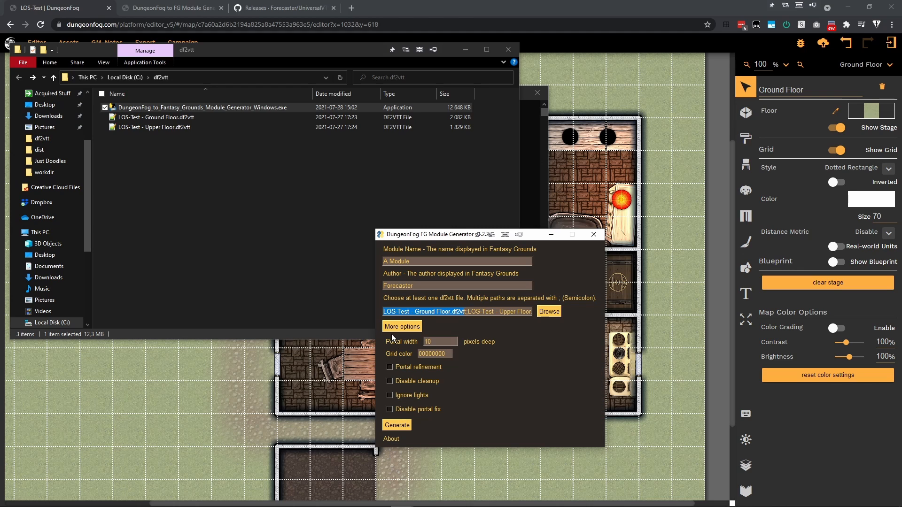
pyautogui.click(402, 368)
pyautogui.moveTo(427, 238); pyautogui.dragTo(703, 274)
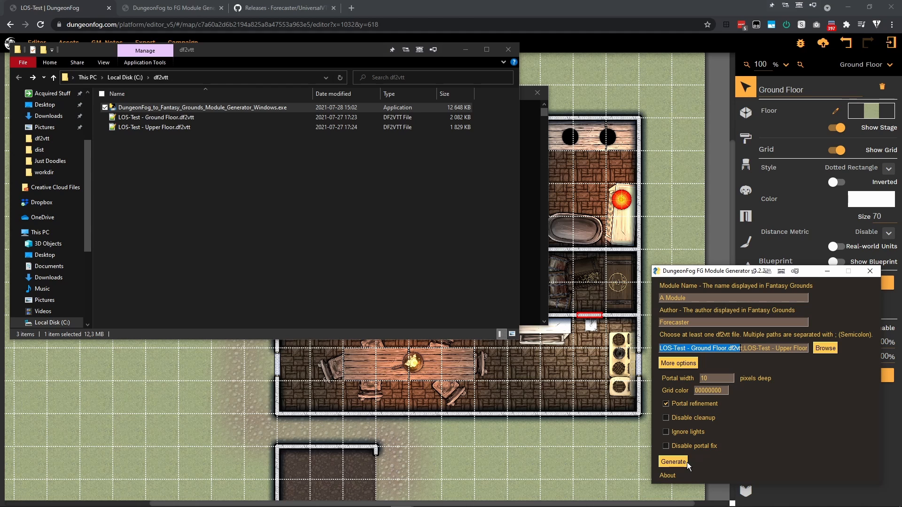
# - Examine the digits of the grid color value and start generating the module
pyautogui.moveTo(689, 390)
pyautogui.doubleClick(726, 391)
pyautogui.click(694, 390)
pyautogui.moveTo(721, 391); pyautogui.dragTo(715, 391)
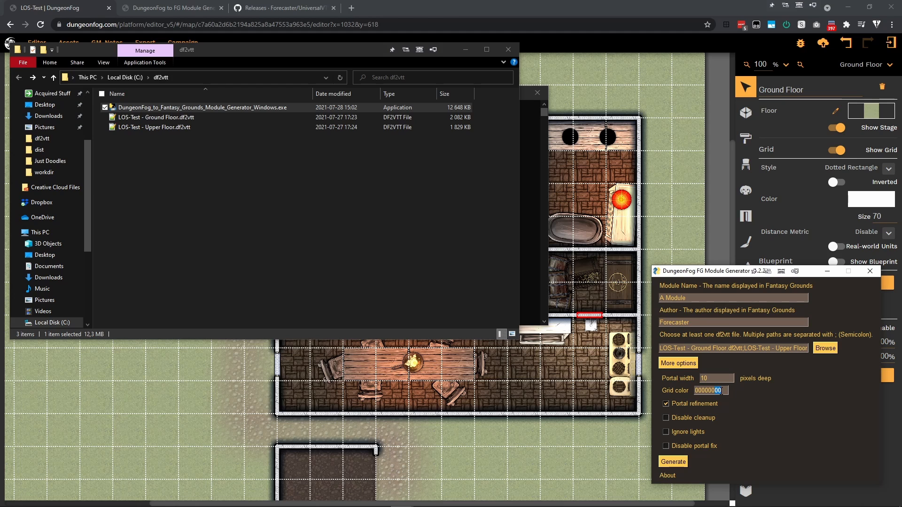
pyautogui.moveTo(721, 391)
pyautogui.mouseDown()
pyautogui.moveTo(695, 391)
pyautogui.moveTo(726, 391)
pyautogui.mouseUp()
pyautogui.click(677, 461)
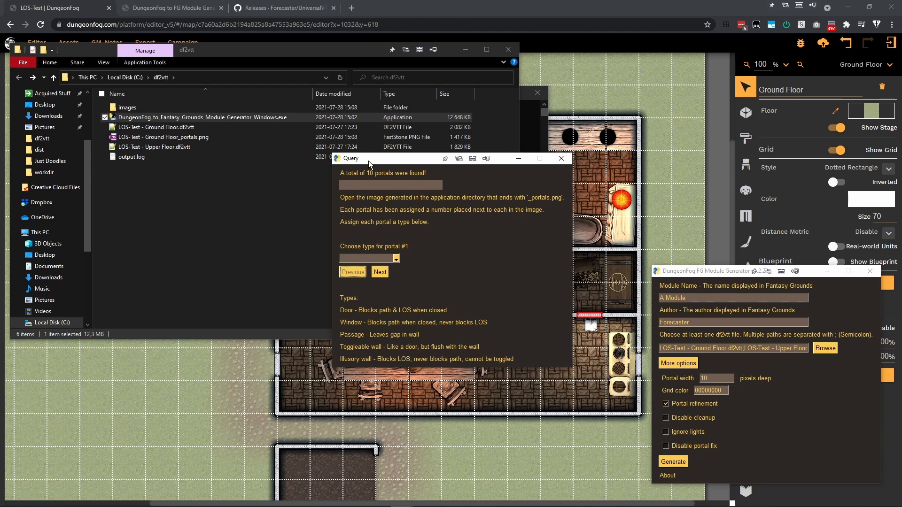
# - Move the portal query window off the folder's file list and pin it on top of other windows
pyautogui.moveTo(368, 160); pyautogui.dragTo(648, 236)
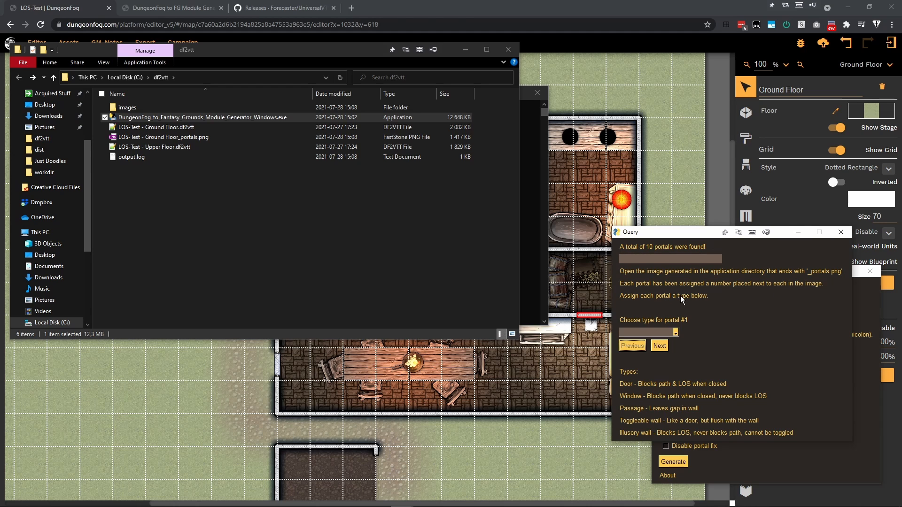
pyautogui.moveTo(706, 235); pyautogui.dragTo(100, 288)
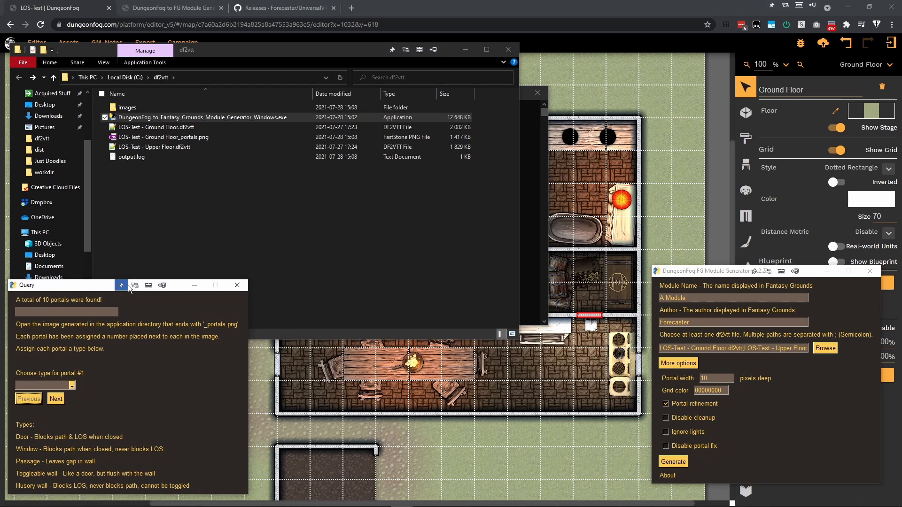
pyautogui.click(120, 285)
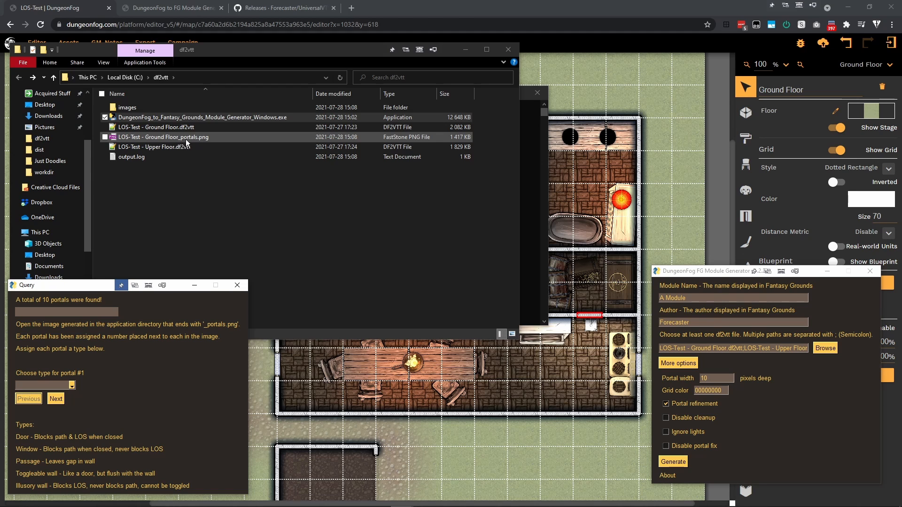
# - Open LOS-Test - Ground Floor_portals.png in Photos and enlarge it so the numbered portals are readable
pyautogui.click(159, 138)
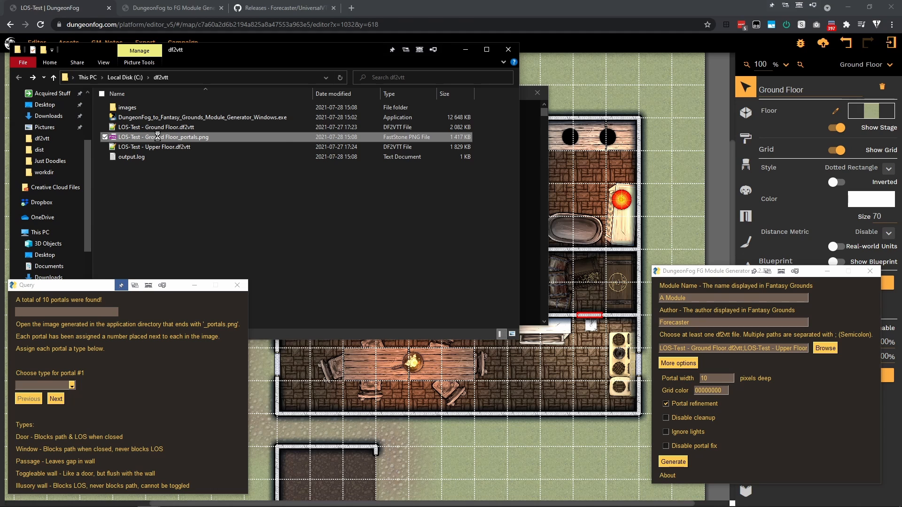
pyautogui.rightClick(159, 139)
pyautogui.moveTo(204, 321)
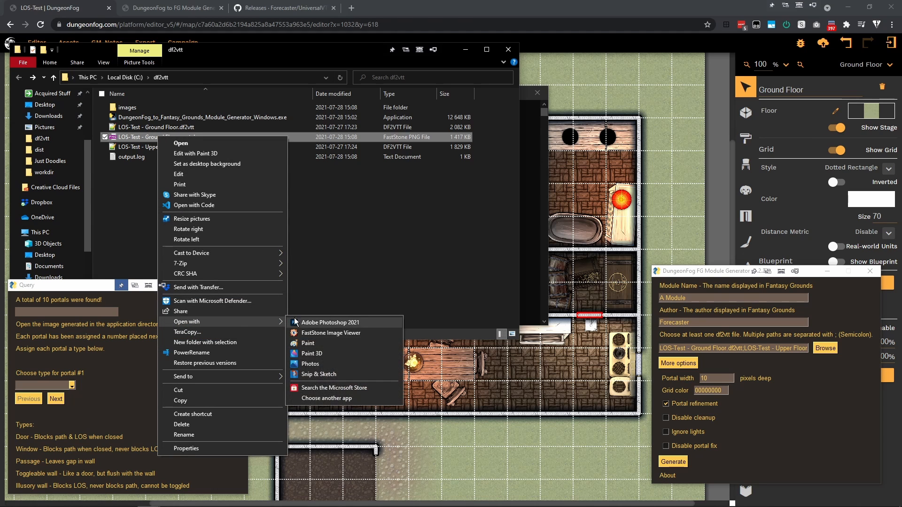
pyautogui.click(318, 365)
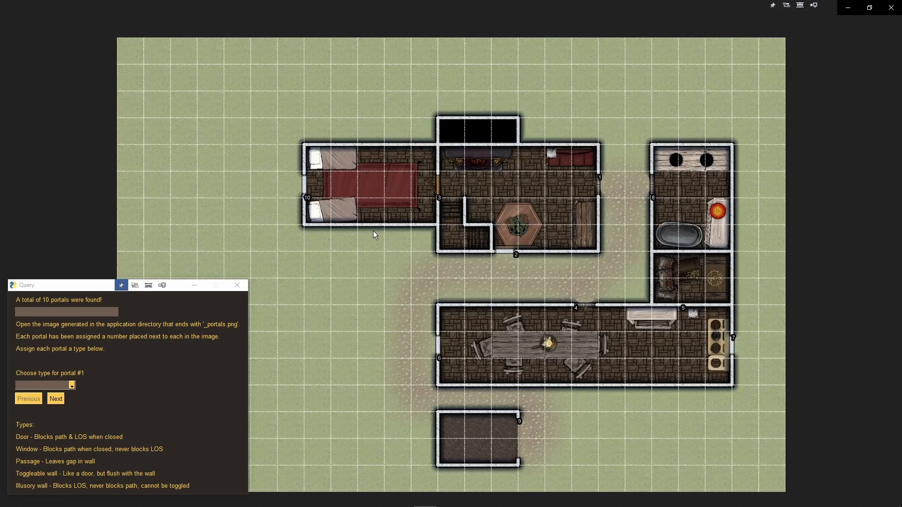
pyautogui.scroll(3, 518, 279)
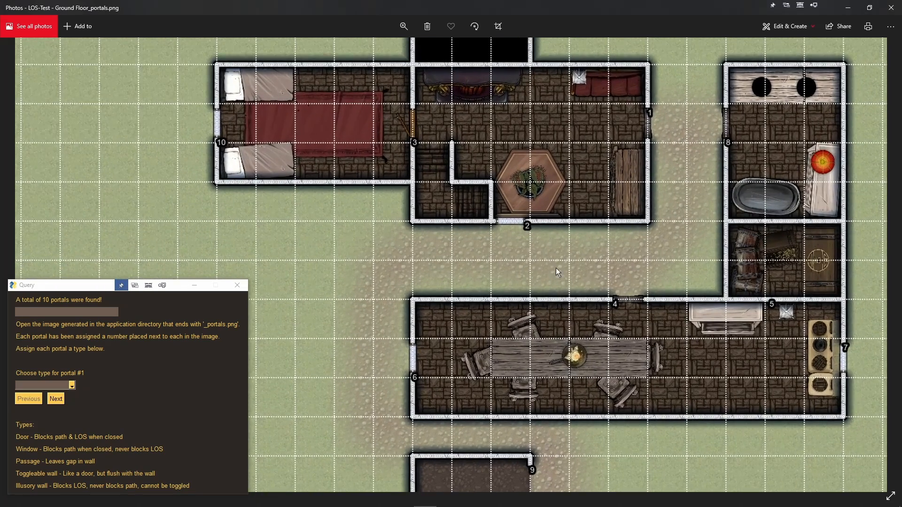
pyautogui.moveTo(556, 268); pyautogui.dragTo(555, 348)
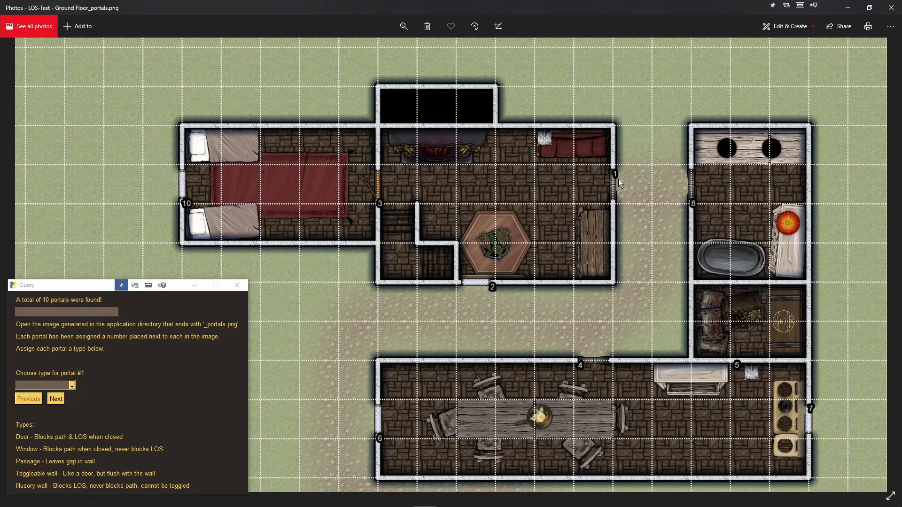
# - Assign the ground floor's portal 1 the type door and portal 2 the type window
pyautogui.click(73, 385)
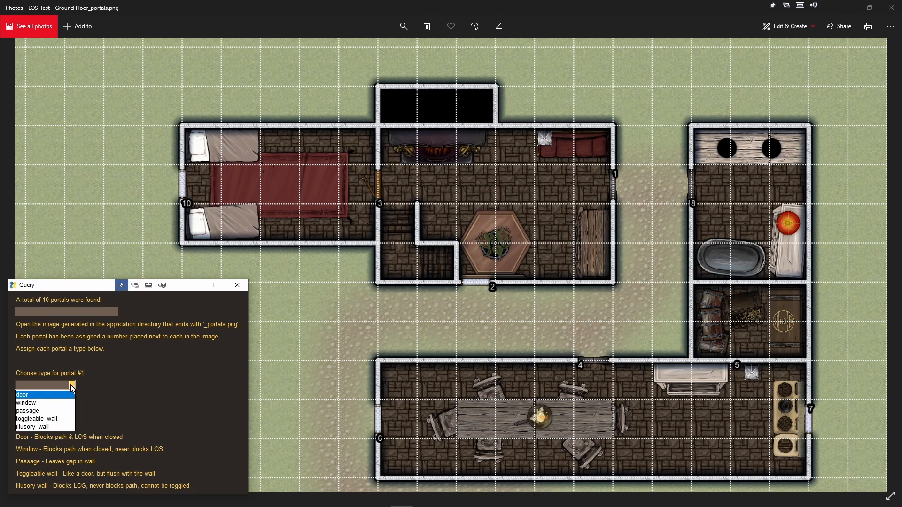
pyautogui.click(23, 397)
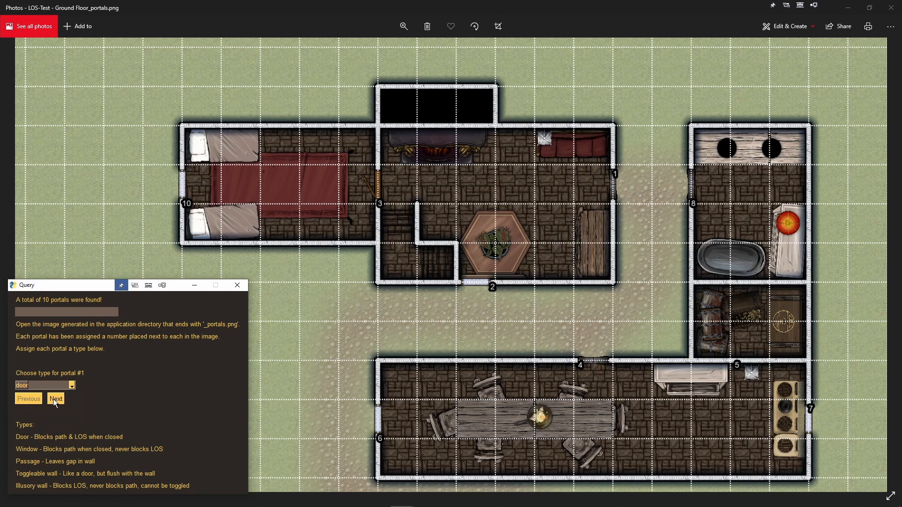
pyautogui.click(57, 399)
pyautogui.click(72, 386)
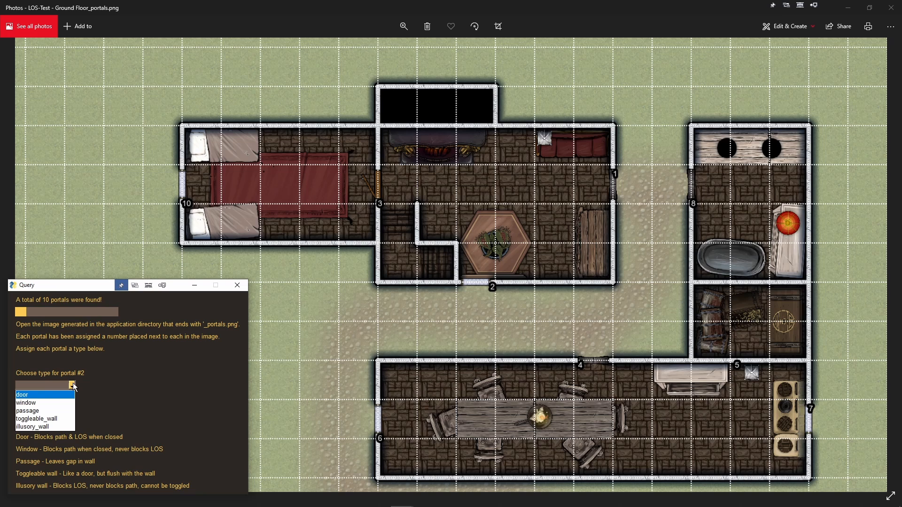
pyautogui.click(42, 402)
pyautogui.click(53, 400)
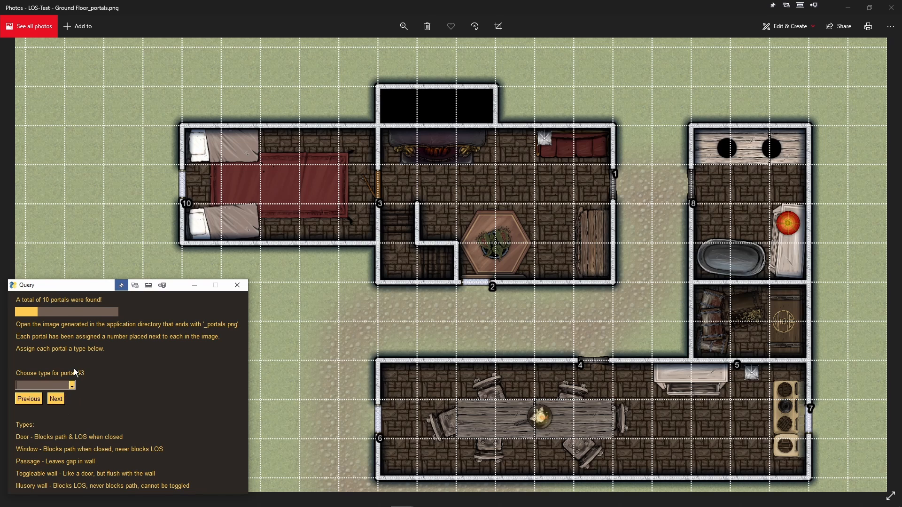
# - Skip portals 3 and 4 without choosing a type and assign portal 5 the type toggleable_wall
pyautogui.click(66, 386)
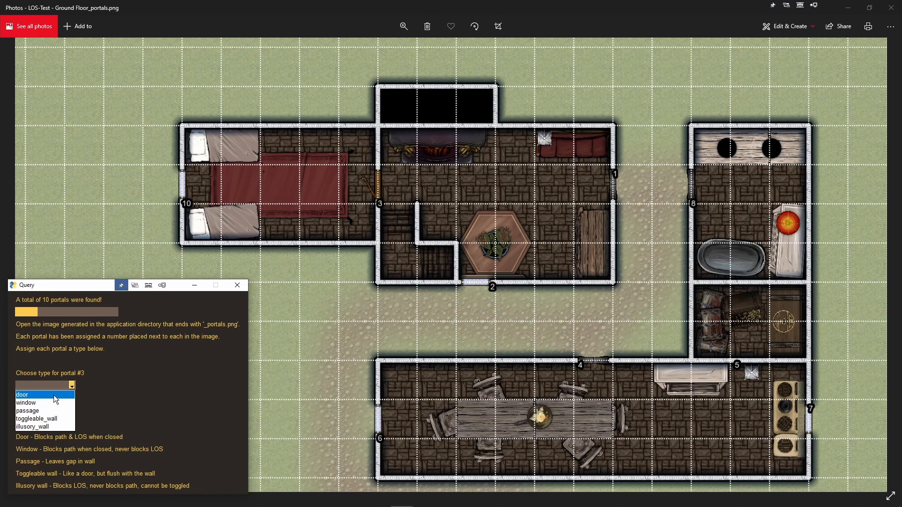
pyautogui.click(87, 383)
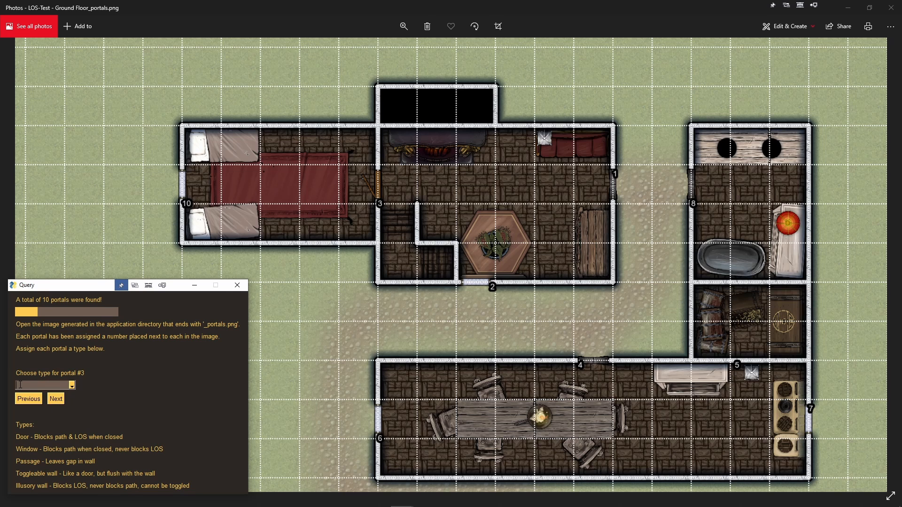
pyautogui.click(57, 400)
pyautogui.click(54, 401)
pyautogui.click(74, 385)
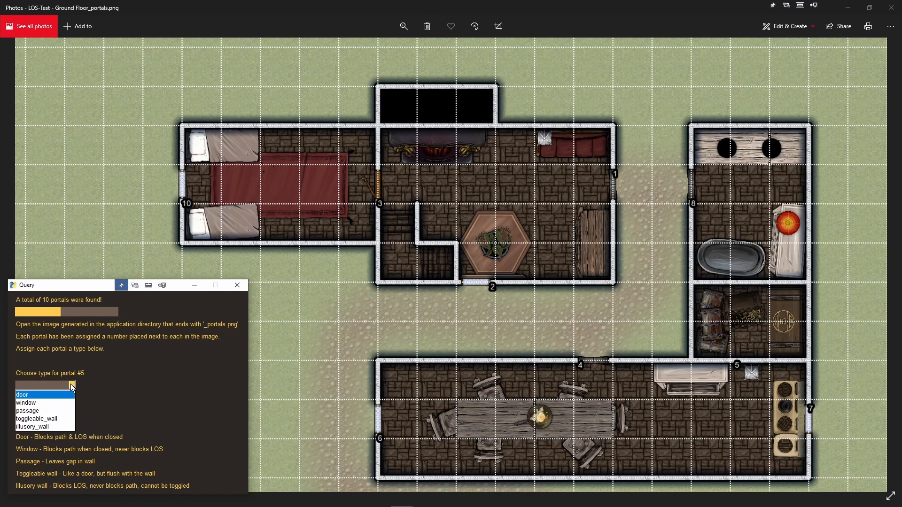
pyautogui.click(31, 419)
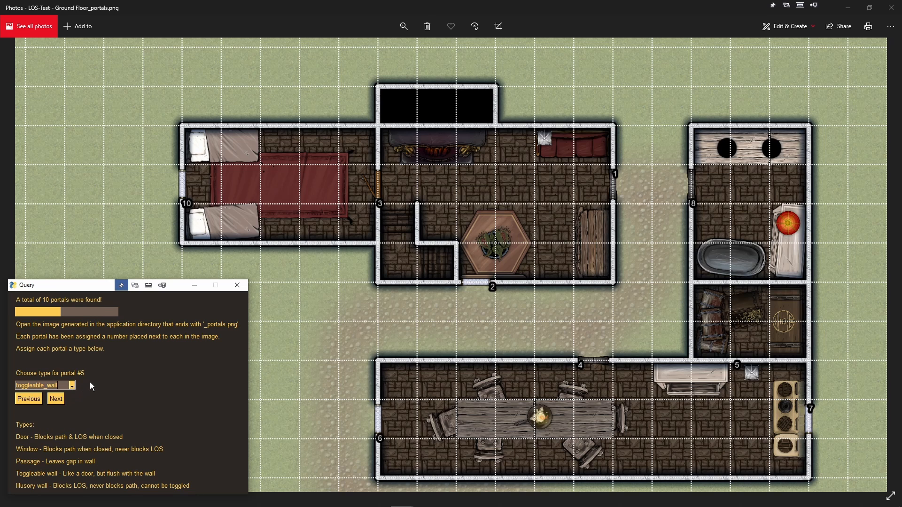
pyautogui.click(57, 399)
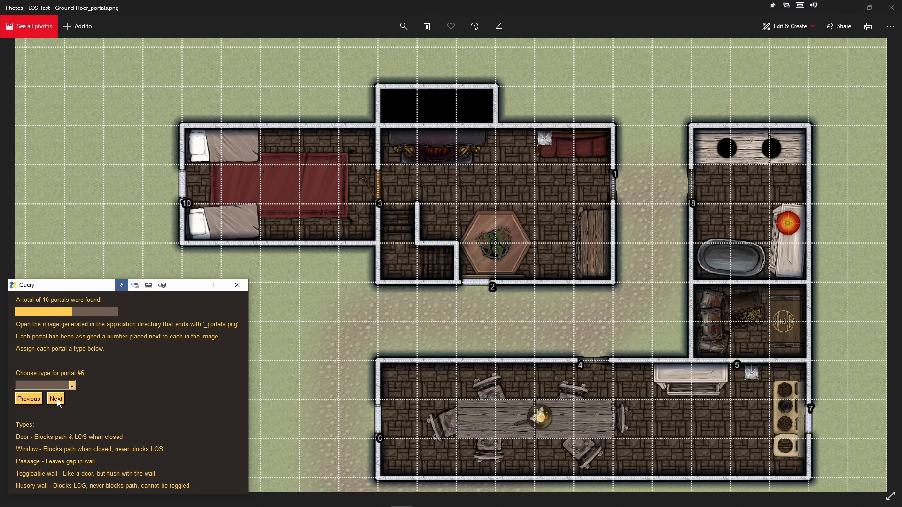
# - Assign portal 6 the type window and advance to the following portal
pyautogui.click(71, 386)
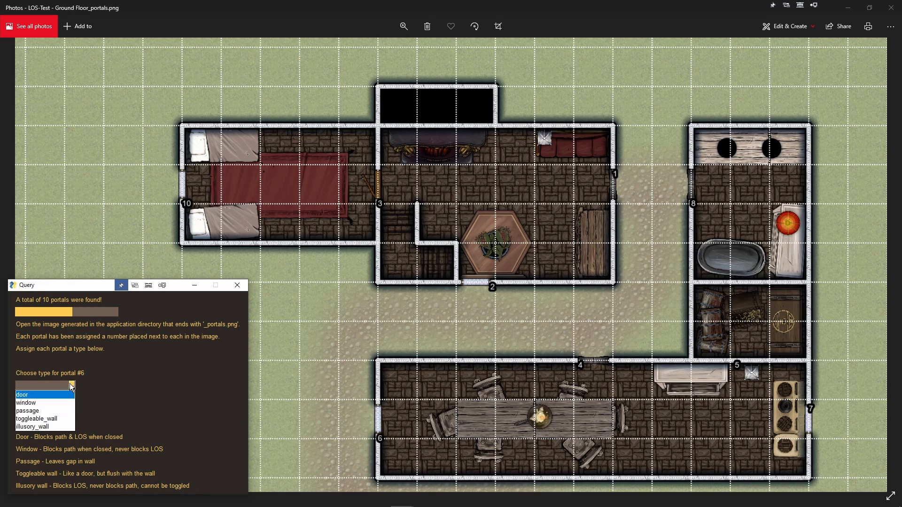
pyautogui.click(44, 386)
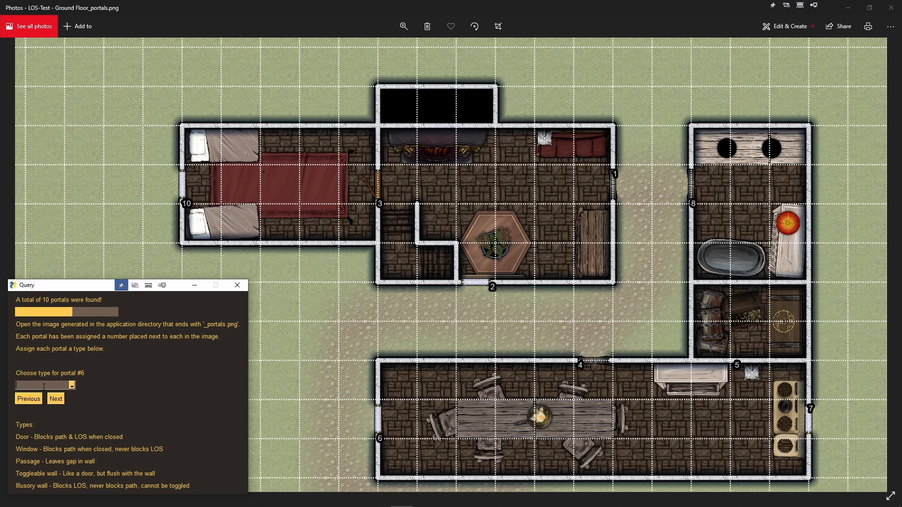
pyautogui.write('window')
pyautogui.click(71, 385)
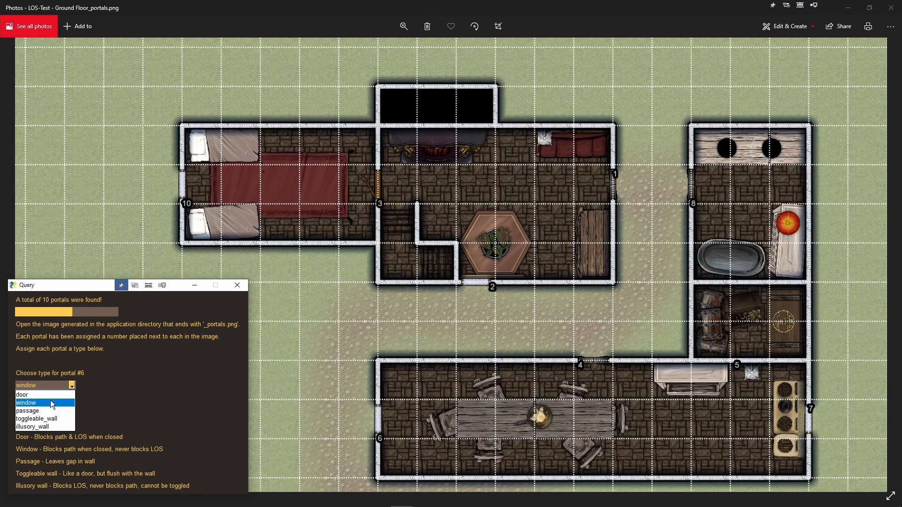
pyautogui.click(79, 385)
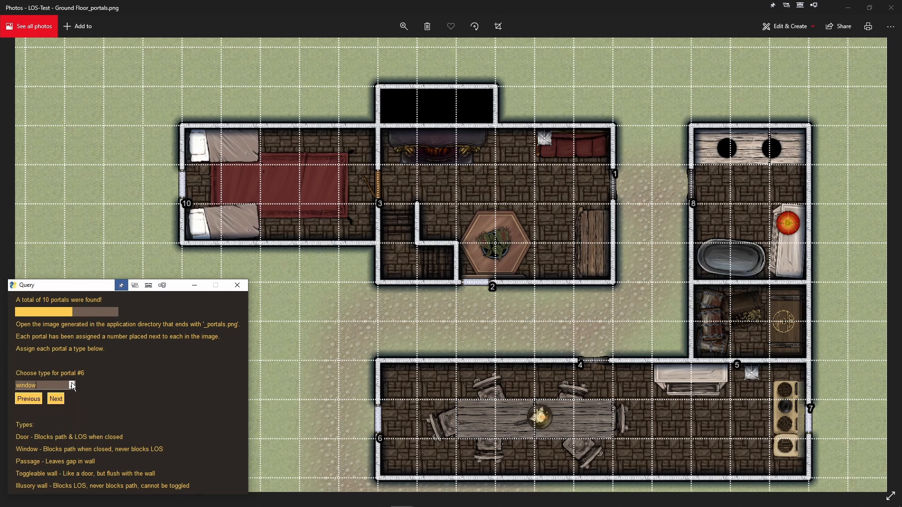
pyautogui.click(72, 385)
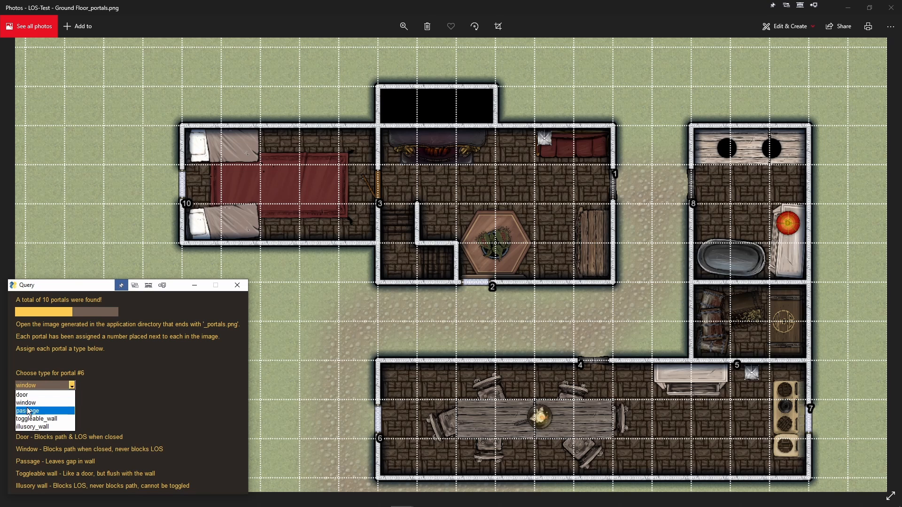
pyautogui.click(72, 385)
pyautogui.click(71, 385)
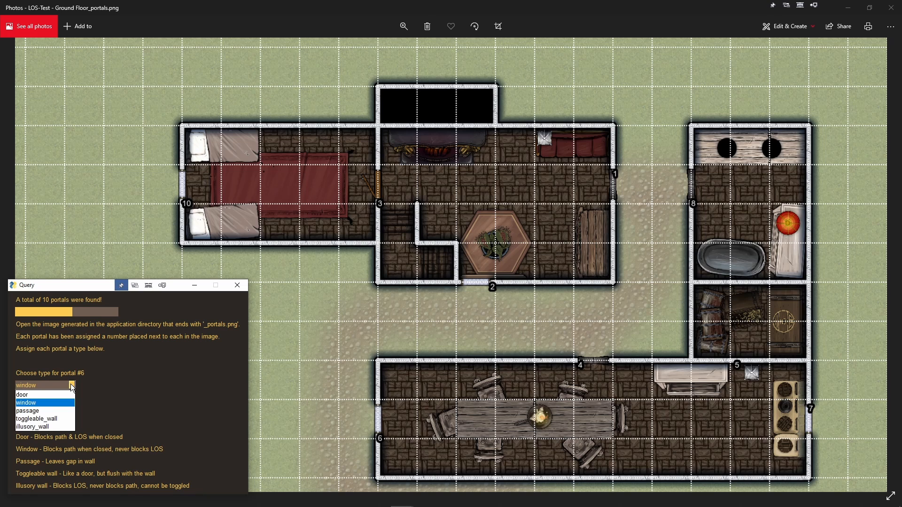
pyautogui.click(70, 385)
pyautogui.click(71, 386)
pyautogui.click(98, 386)
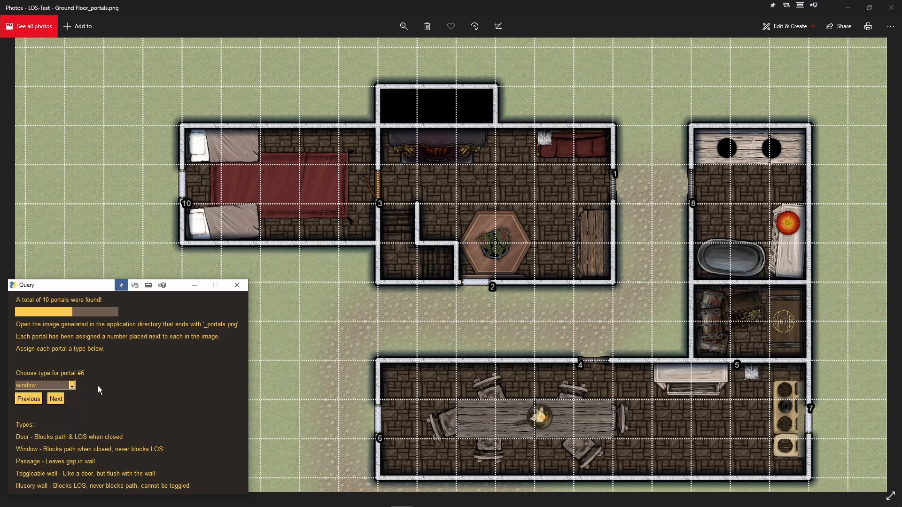
pyautogui.click(59, 399)
# - Assign portal 7 the type window and skip portal 8 without choosing a type
pyautogui.click(71, 386)
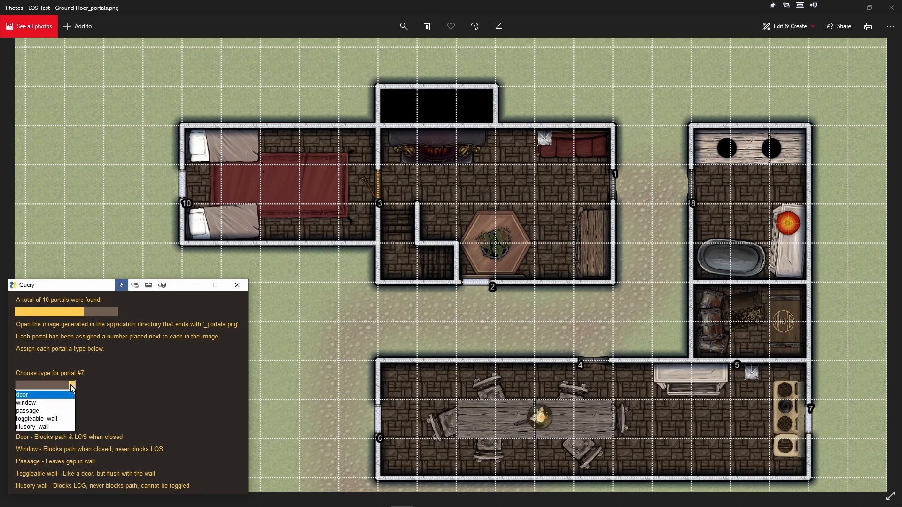
pyautogui.click(60, 403)
pyautogui.click(59, 402)
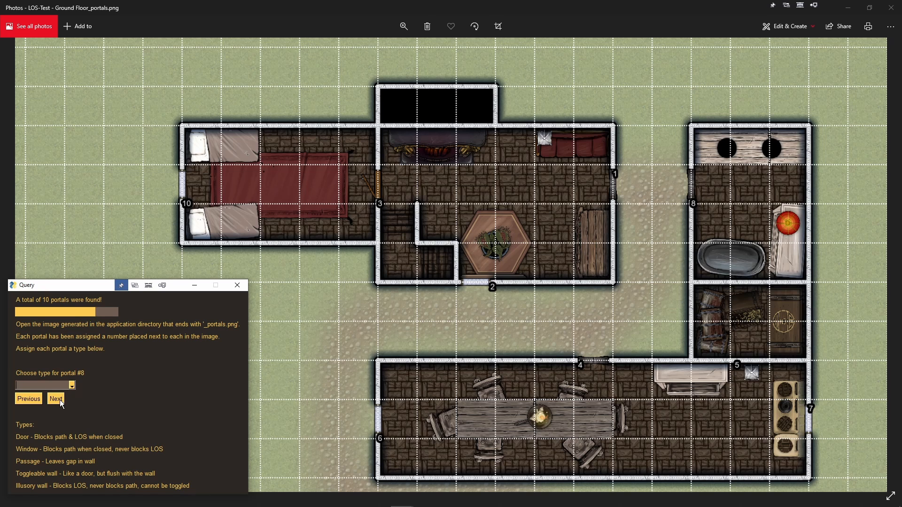
pyautogui.click(60, 400)
# - Locate portal 9 at the small outbuilding on the map and assign it the type passage
pyautogui.moveTo(478, 350); pyautogui.dragTo(500, 200)
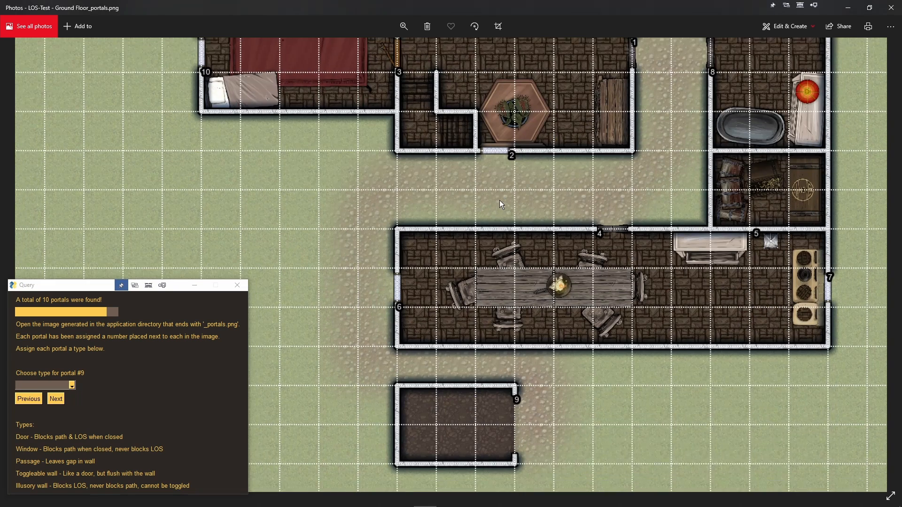
pyautogui.click(71, 385)
pyautogui.click(28, 410)
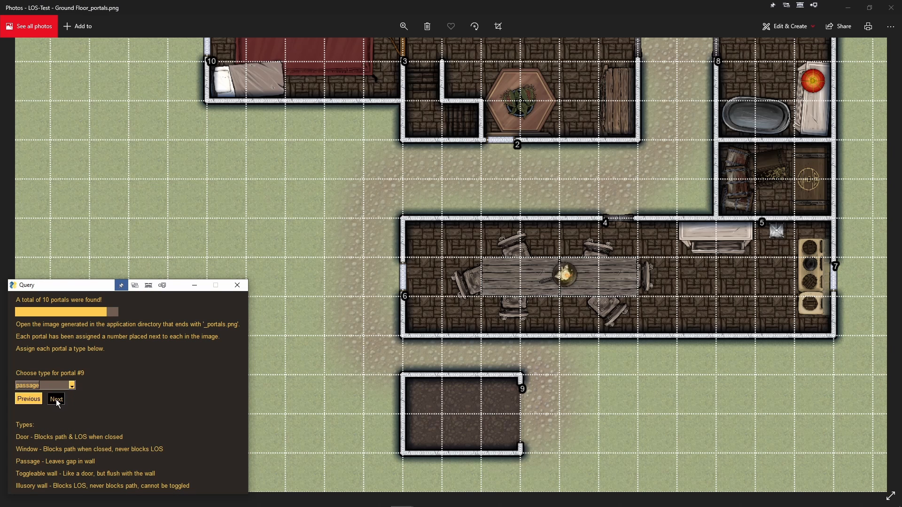
pyautogui.click(55, 398)
# - Assign portal 10 the type window, finish the ground floor's portal query, and close its portal image
pyautogui.moveTo(353, 206); pyautogui.dragTo(321, 381)
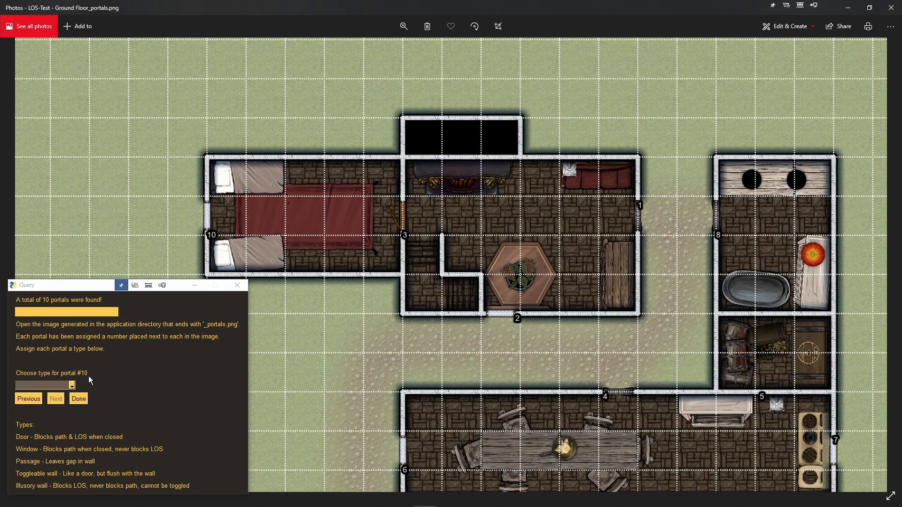
pyautogui.click(72, 384)
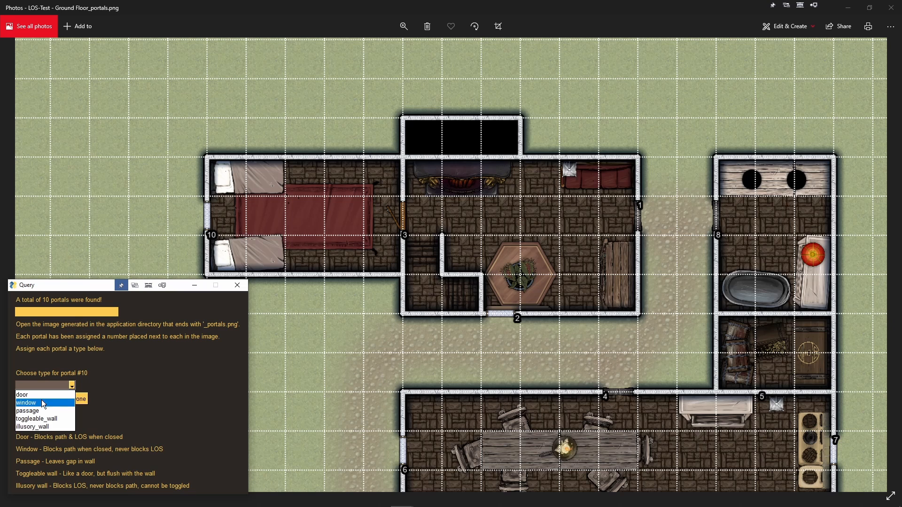
pyautogui.click(41, 399)
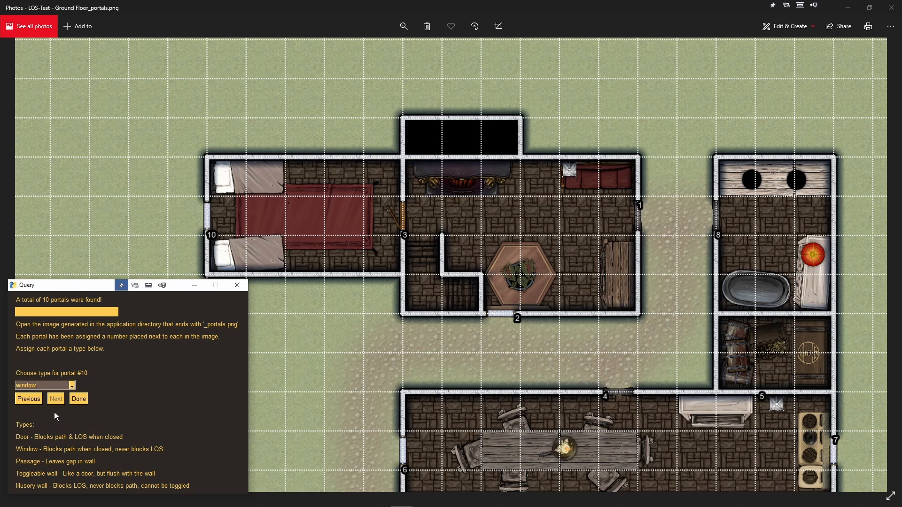
pyautogui.click(80, 400)
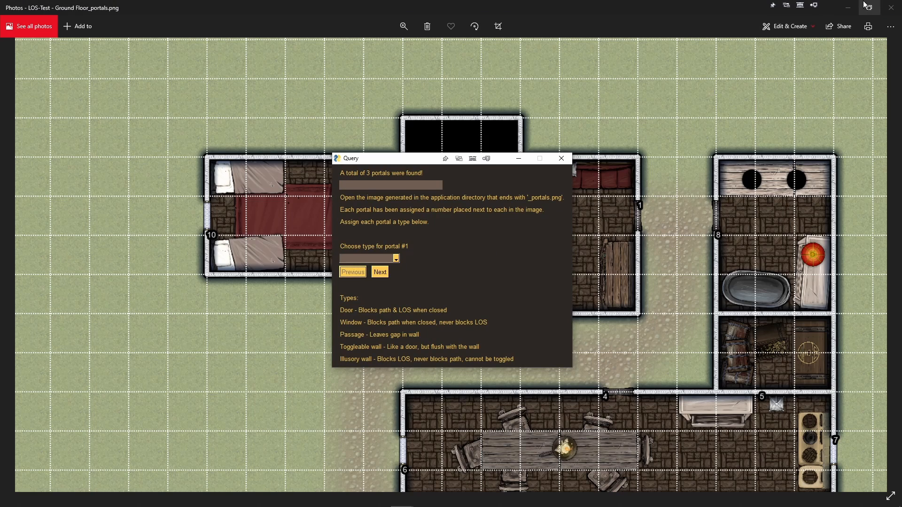
pyautogui.click(892, 8)
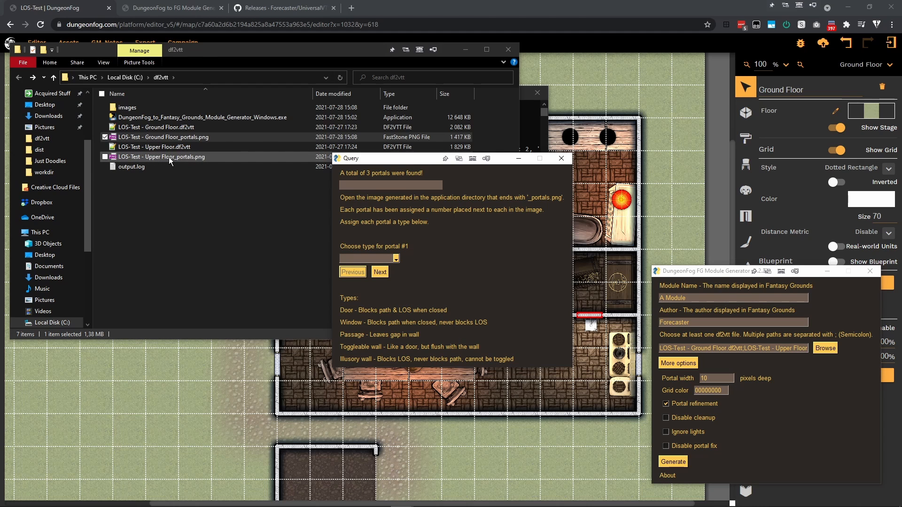
# - Pin the new portal query on top, clear of the file list, and open LOS-Test - Upper Floor_portals.png enlarged in Photos
pyautogui.moveTo(387, 163); pyautogui.dragTo(66, 280)
pyautogui.click(125, 275)
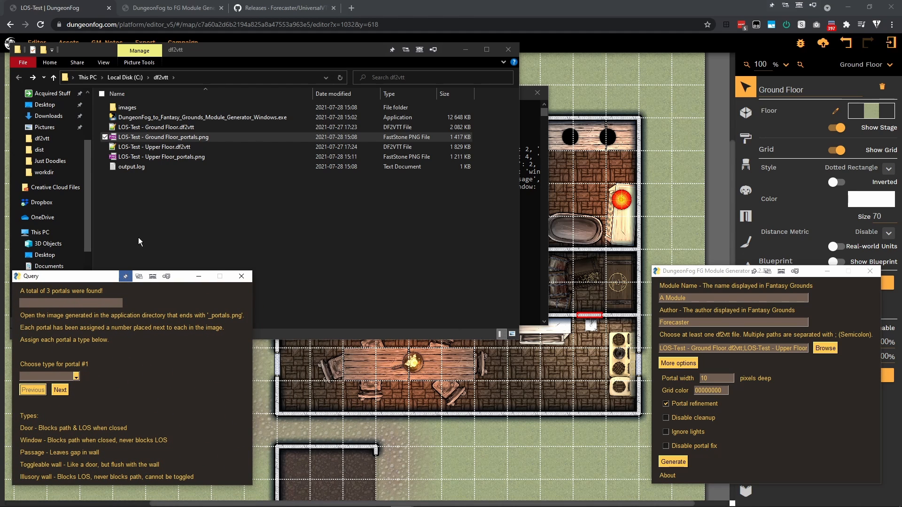
pyautogui.click(153, 160)
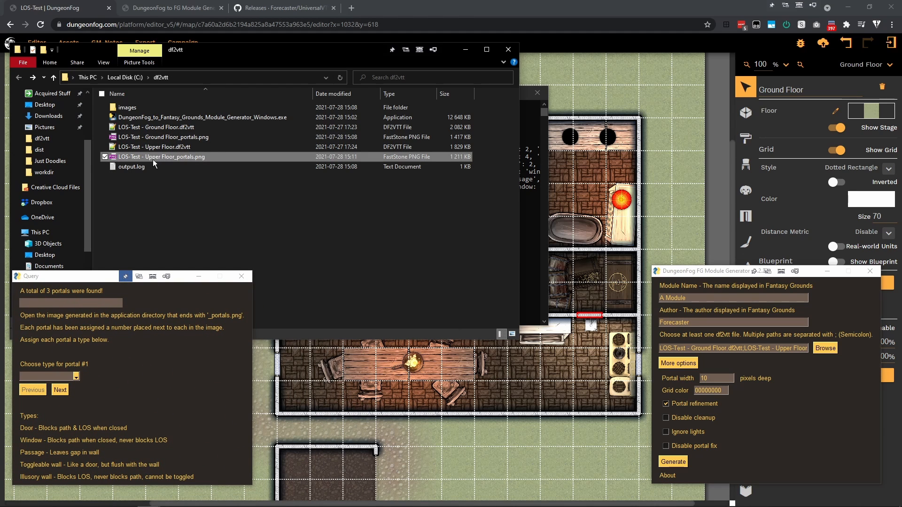
pyautogui.rightClick(153, 159)
pyautogui.moveTo(202, 340)
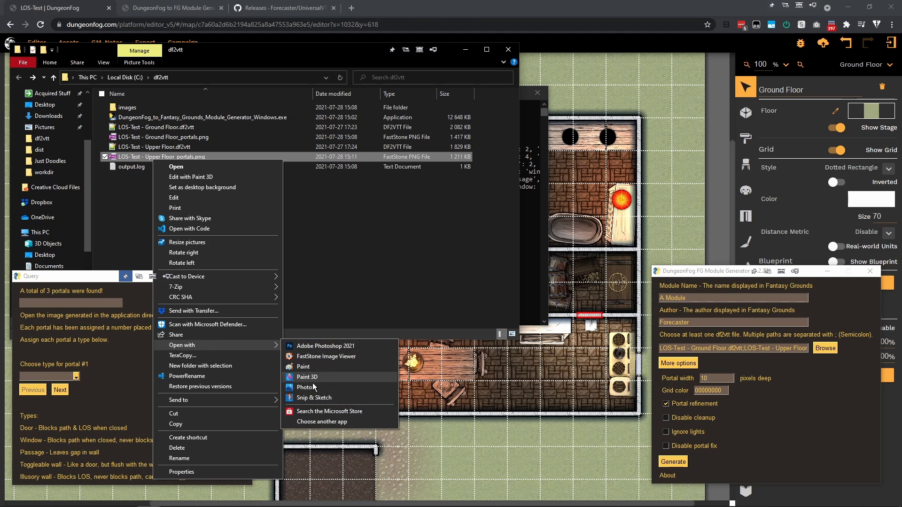
pyautogui.click(311, 387)
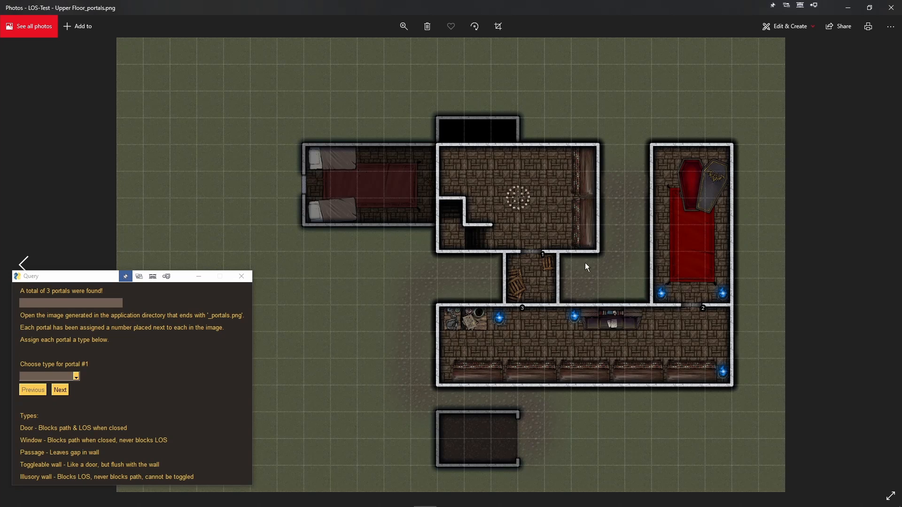
pyautogui.scroll(3, 602, 261)
pyautogui.moveTo(605, 290); pyautogui.dragTo(508, 294)
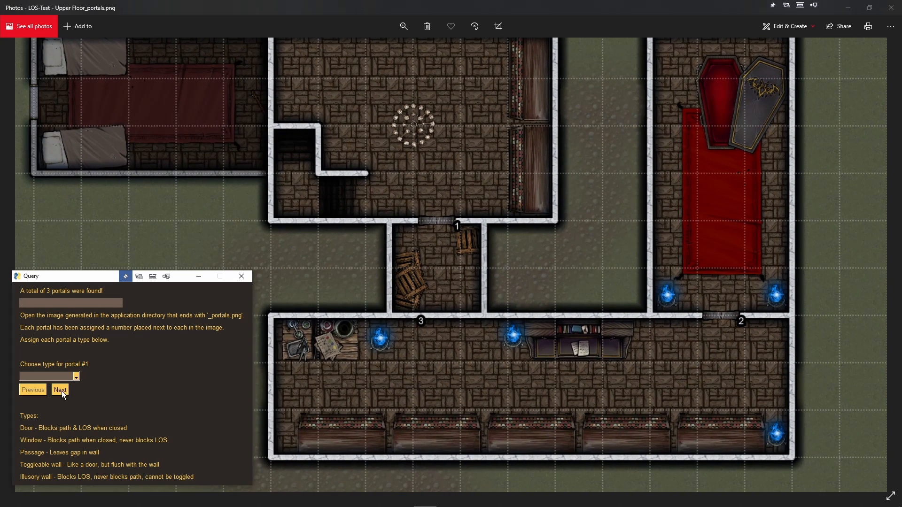
# - Skip the upper floor's portals 1 and 2, set portal 3 to illusory_wall, and finish the query, closing the portal image
pyautogui.click(61, 390)
pyautogui.click(62, 390)
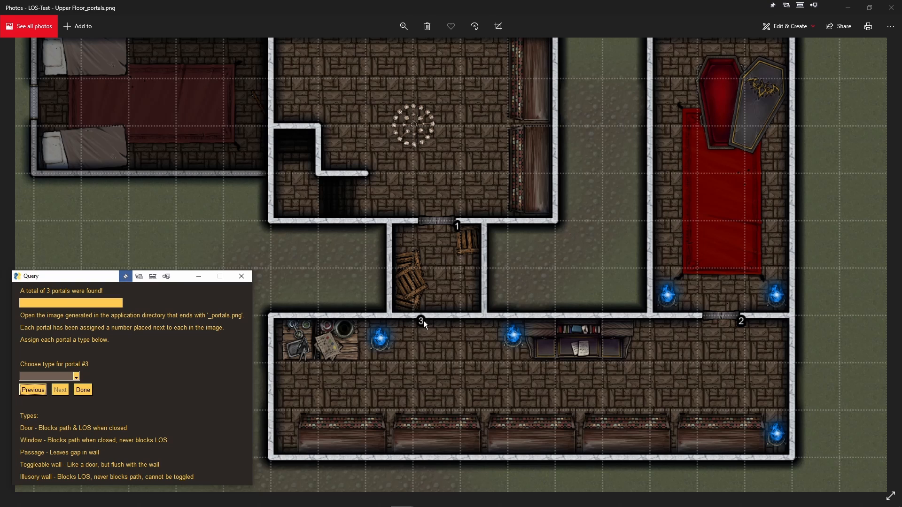
pyautogui.click(77, 376)
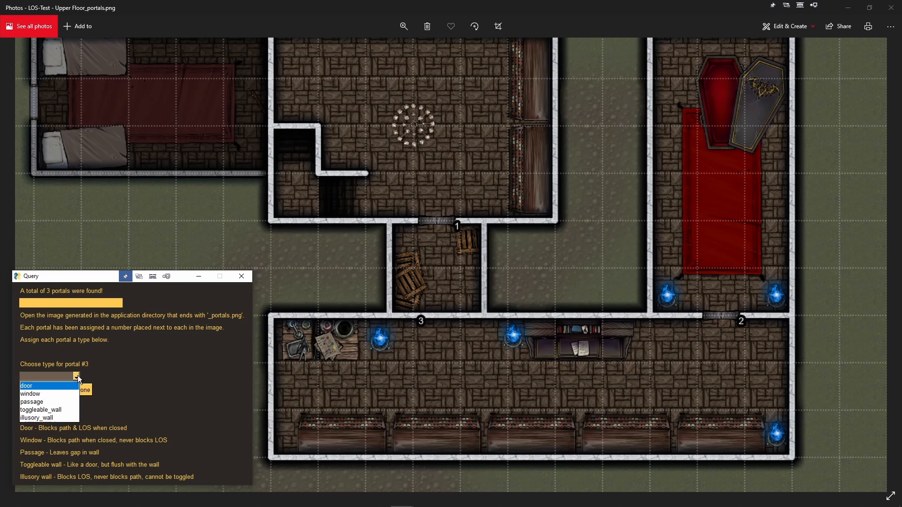
pyautogui.click(31, 420)
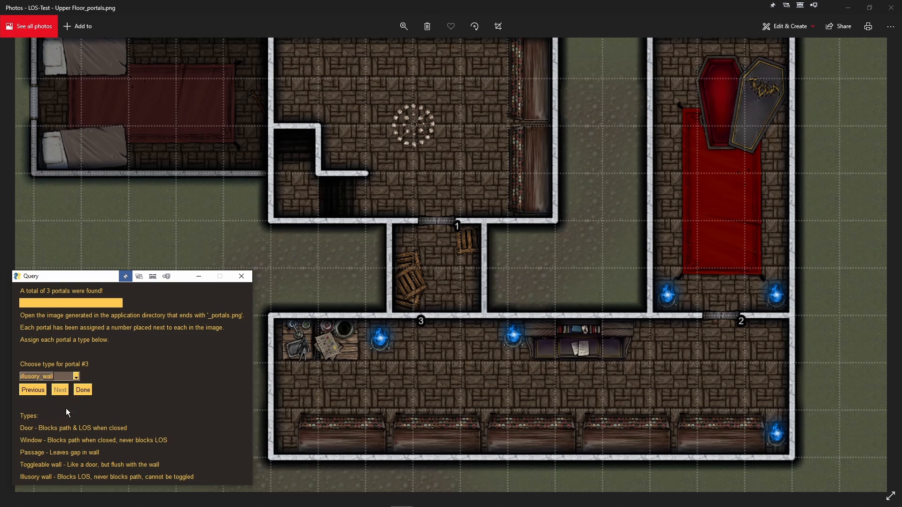
pyautogui.click(86, 393)
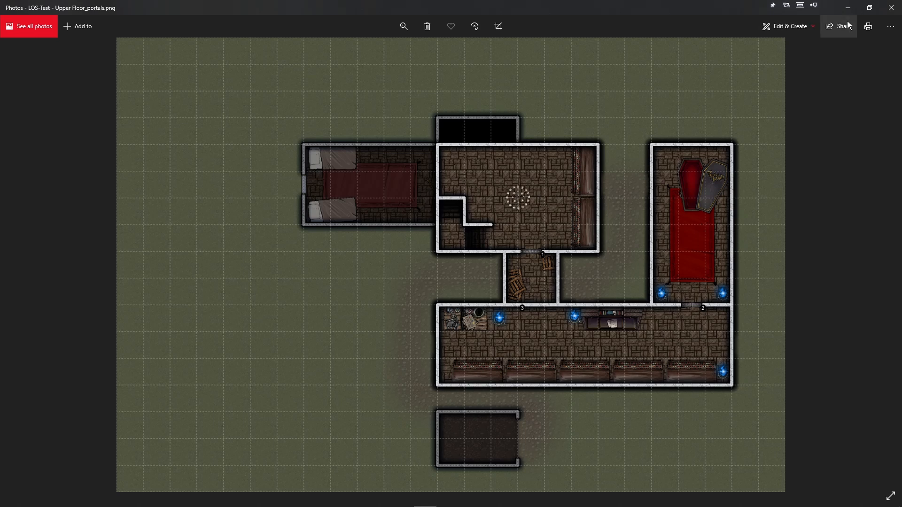
pyautogui.click(891, 7)
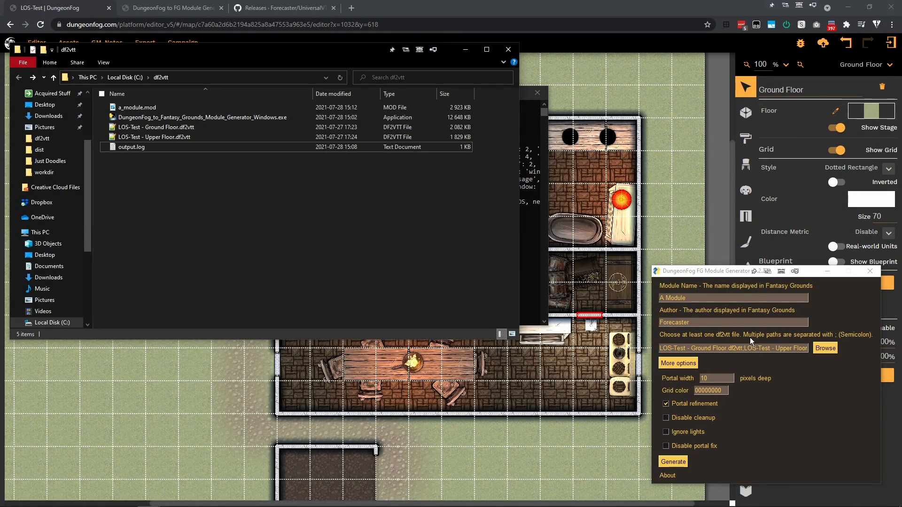
# - Move the generator's console window clear of the file list and copy a_module.mod into the Fantasy Grounds modules folder
pyautogui.click(190, 273)
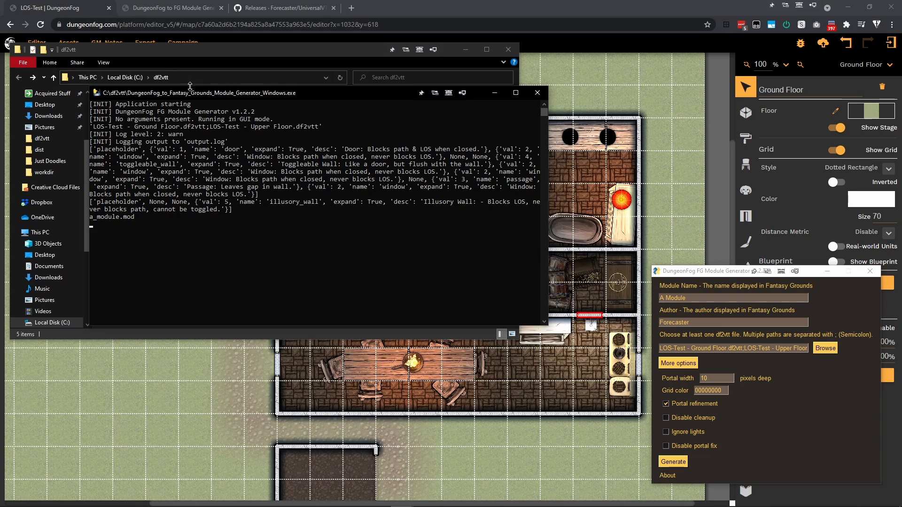
pyautogui.moveTo(193, 97); pyautogui.dragTo(368, 73)
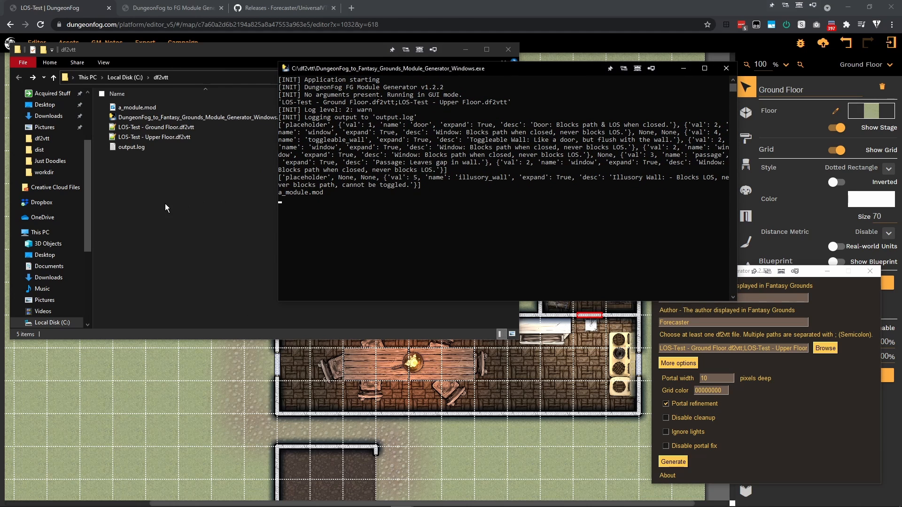
pyautogui.click(144, 108)
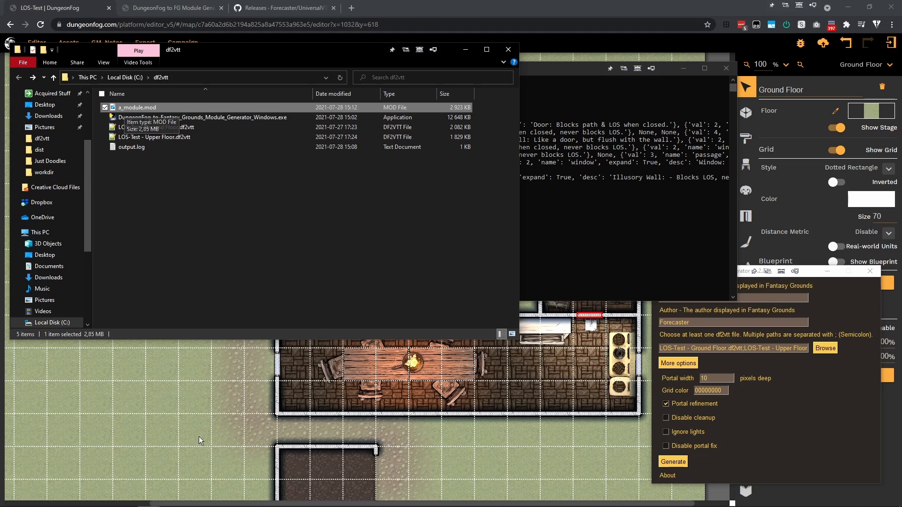
pyautogui.moveTo(201, 505)
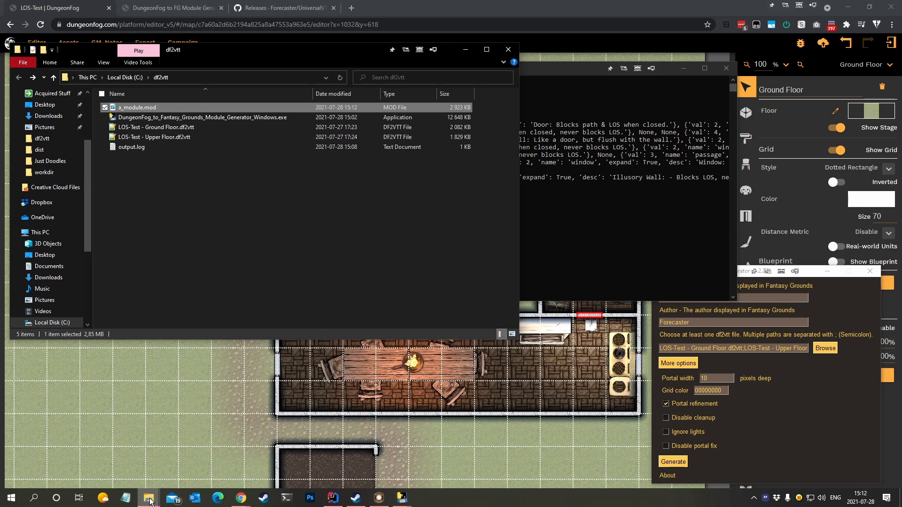
pyautogui.moveTo(151, 498)
pyautogui.click(182, 471)
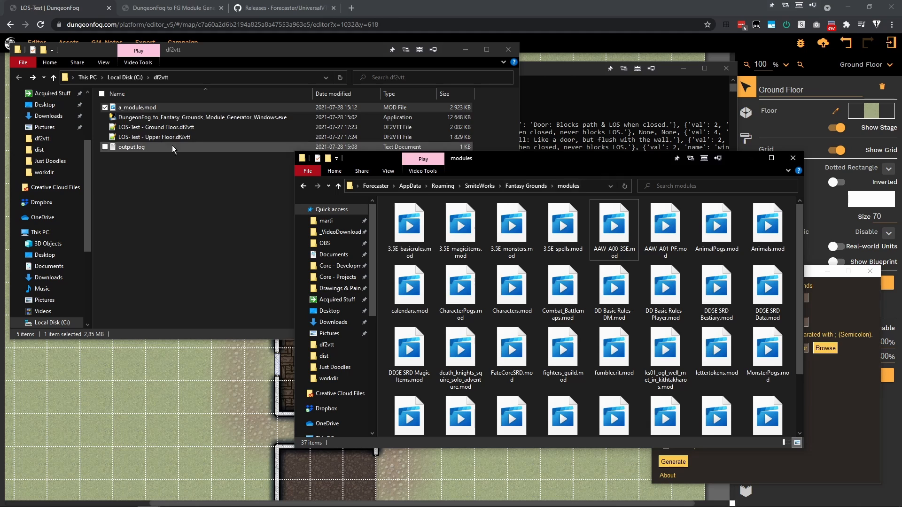
pyautogui.moveTo(137, 109); pyautogui.dragTo(551, 261)
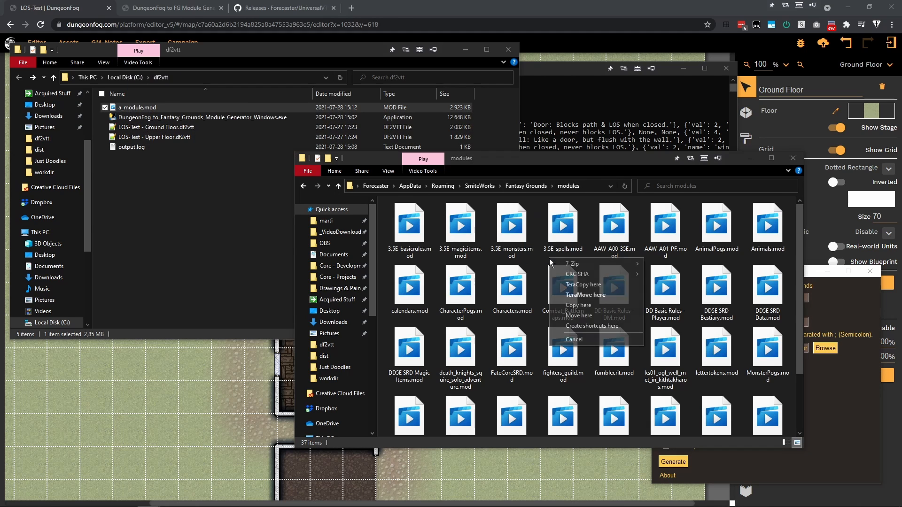
pyautogui.click(570, 306)
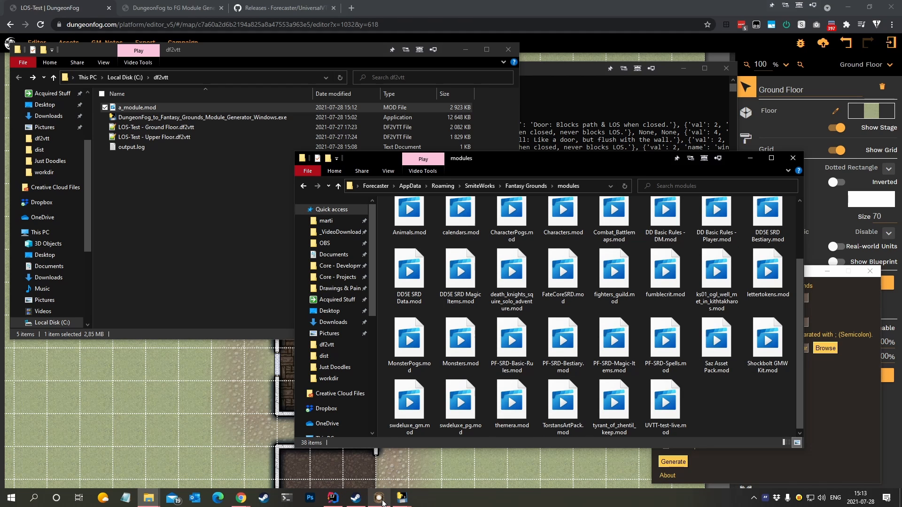
# - Switch to Fantasy Grounds and load the campaign UVTT-test
pyautogui.click(381, 502)
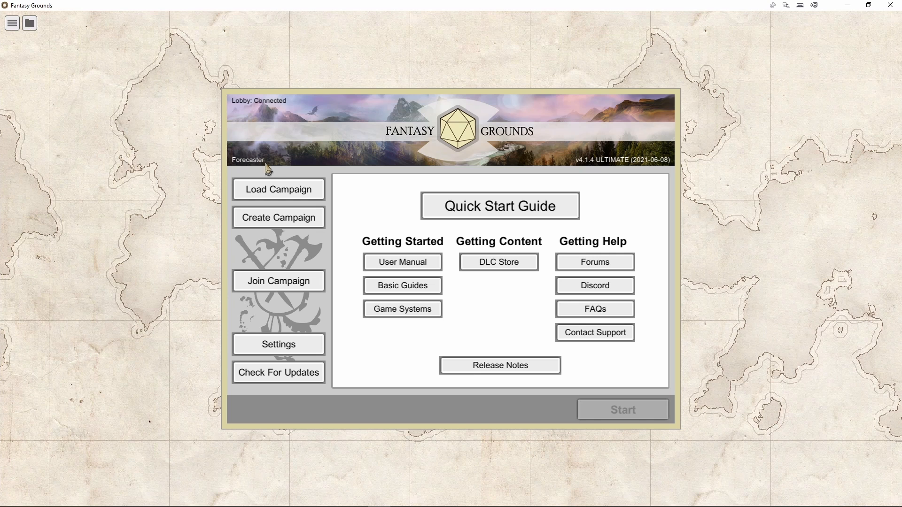
pyautogui.click(273, 189)
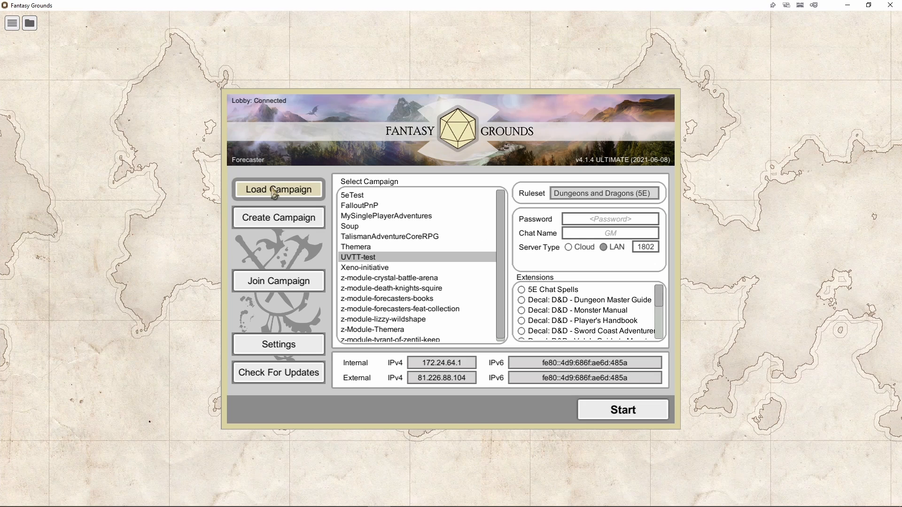
pyautogui.doubleClick(381, 257)
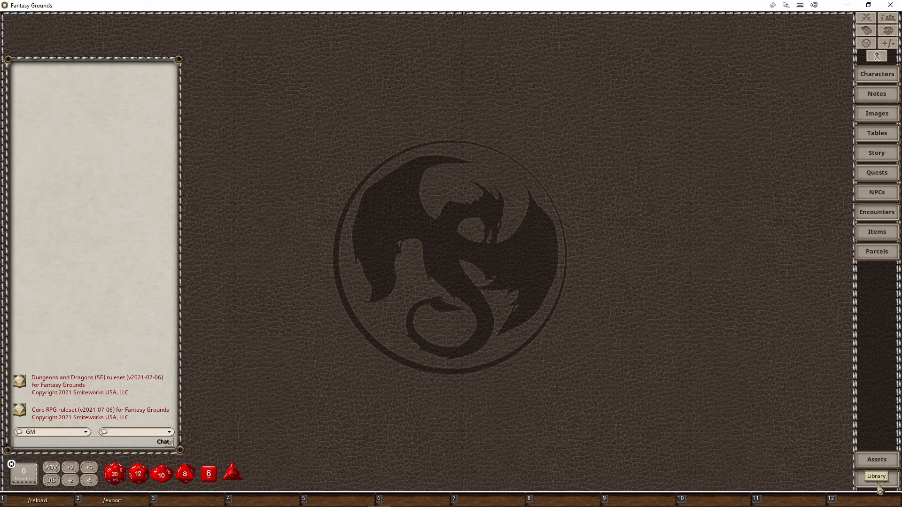
# - Open the library's data module activation list and load the module A Module
pyautogui.click(876, 479)
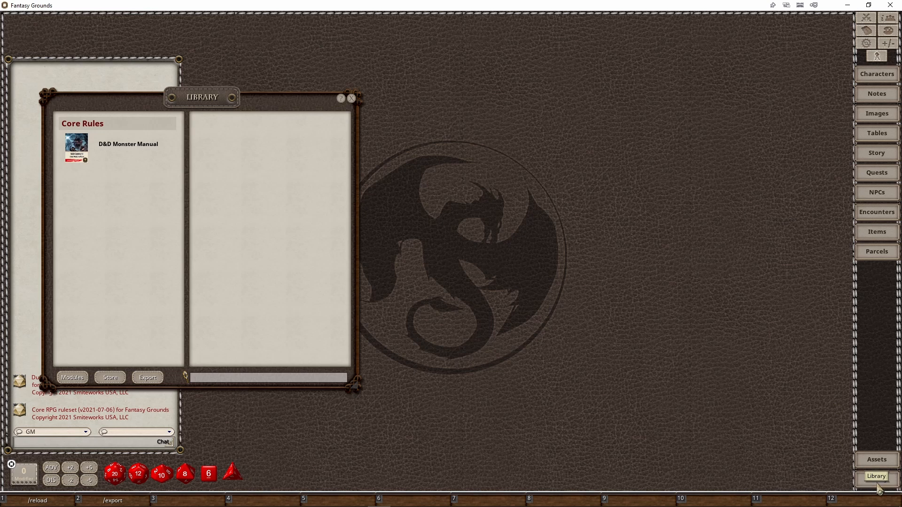
pyautogui.click(75, 380)
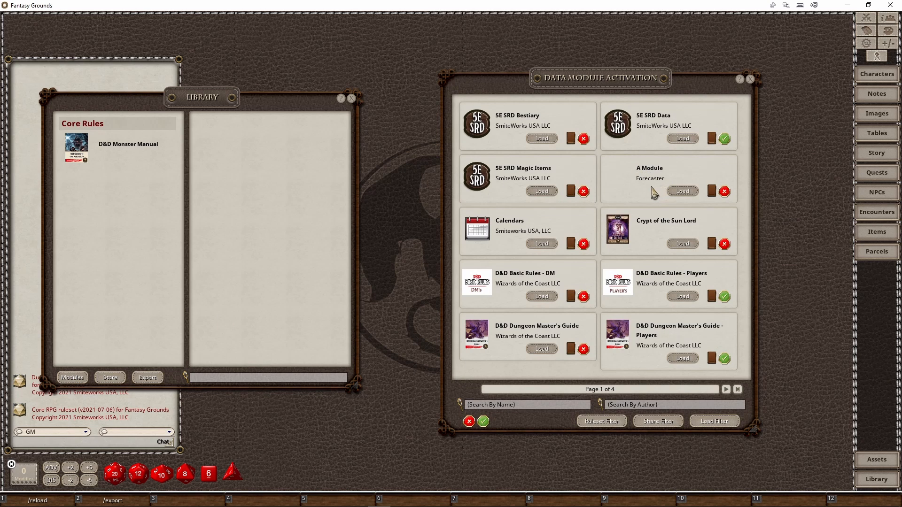
pyautogui.click(683, 192)
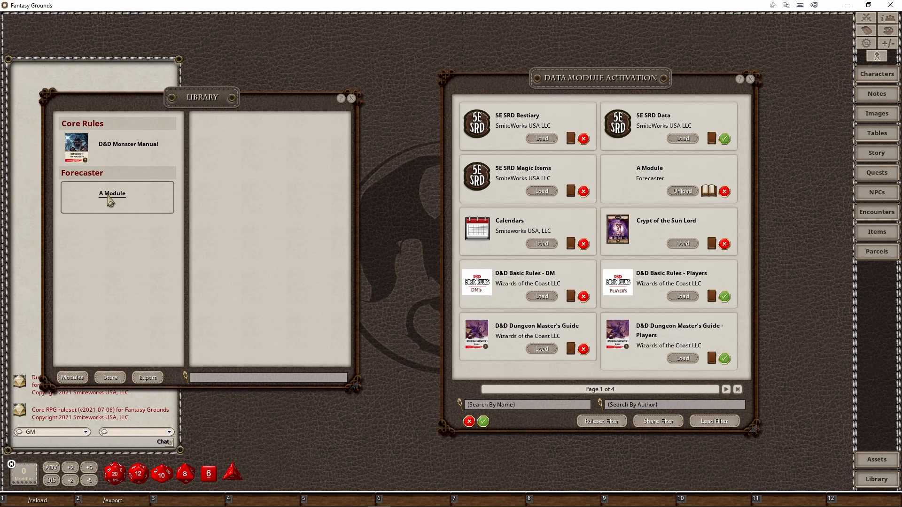
# - Open the image list of A Module from the library and place it clear of the map area
pyautogui.click(139, 201)
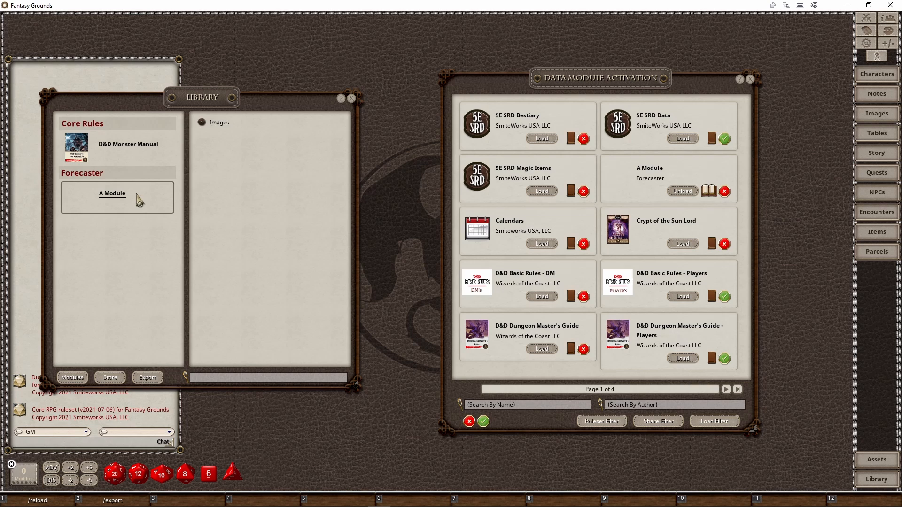
pyautogui.click(215, 124)
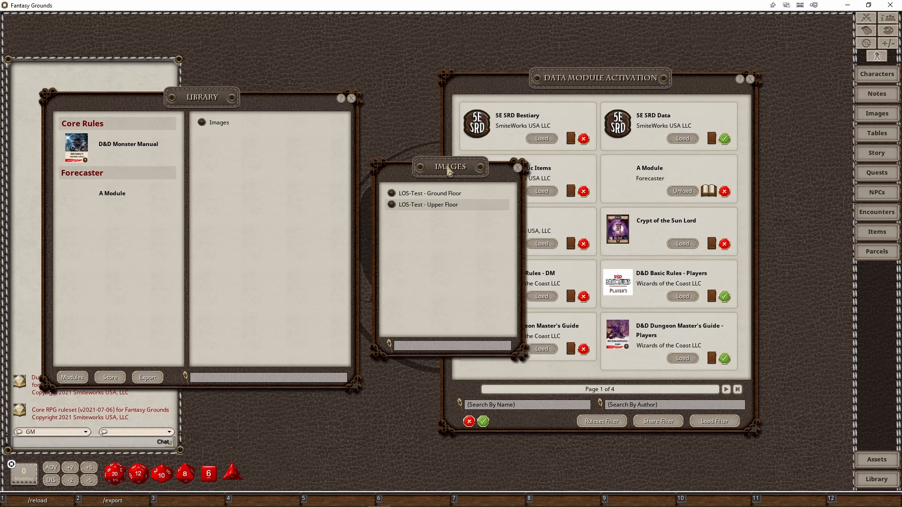
pyautogui.moveTo(446, 167); pyautogui.dragTo(96, 207)
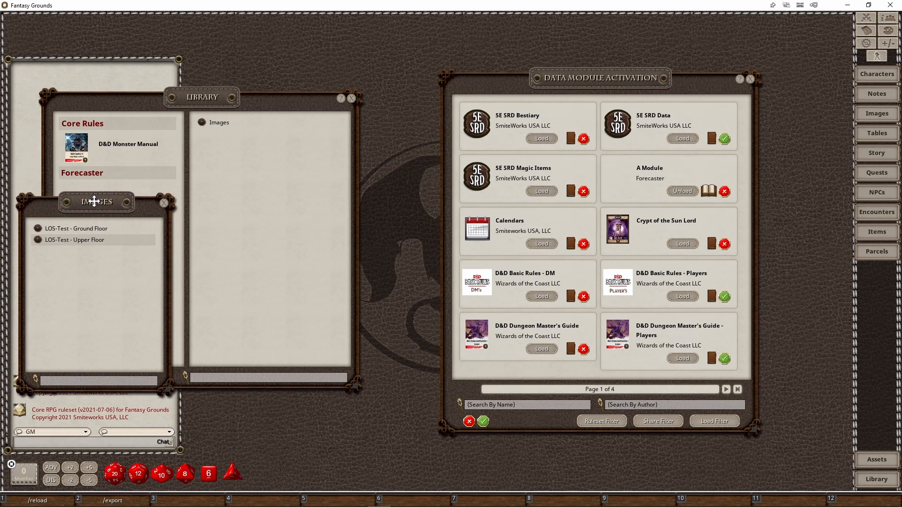
# - Open the LOS-Test - Ground Floor map in an enlarged window, with its buildings filling the view
pyautogui.click(81, 232)
pyautogui.moveTo(394, 199); pyautogui.dragTo(665, 305)
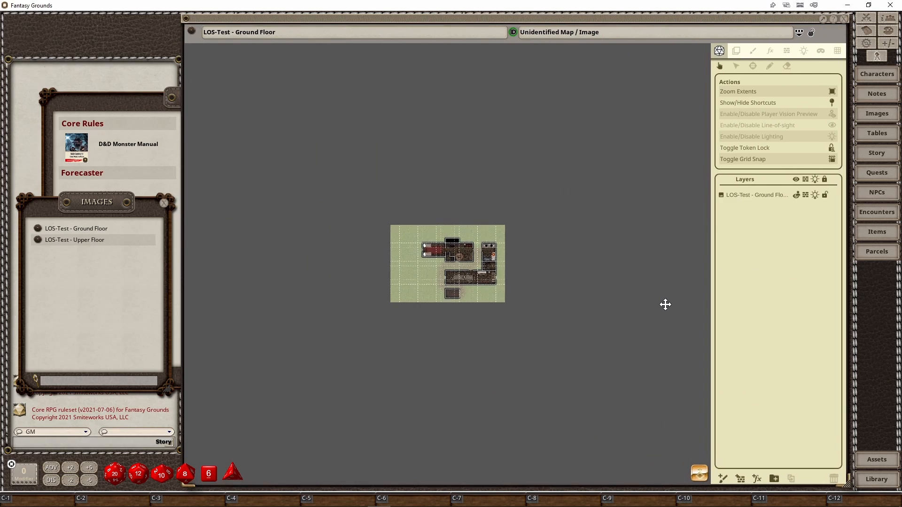
pyautogui.scroll(5, 474, 261)
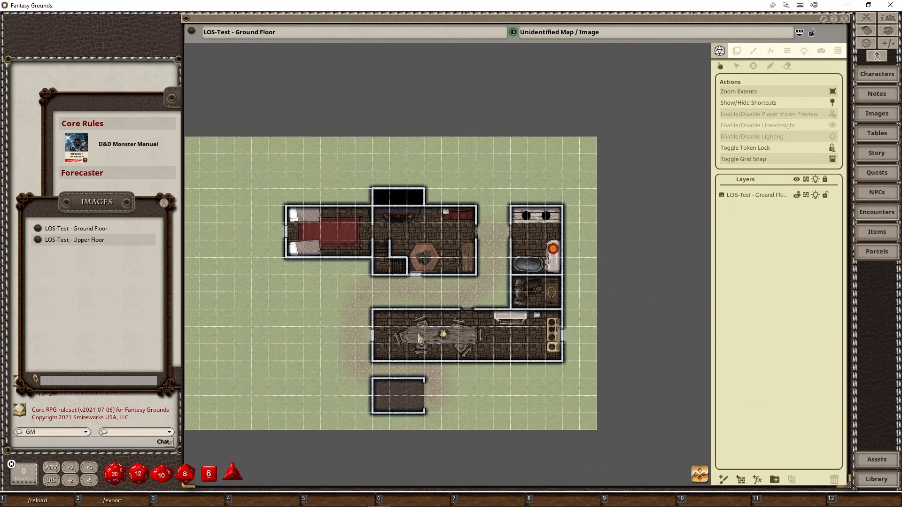
pyautogui.moveTo(418, 334); pyautogui.dragTo(443, 292)
pyautogui.scroll(4, 443, 292)
pyautogui.moveTo(431, 258); pyautogui.dragTo(431, 284)
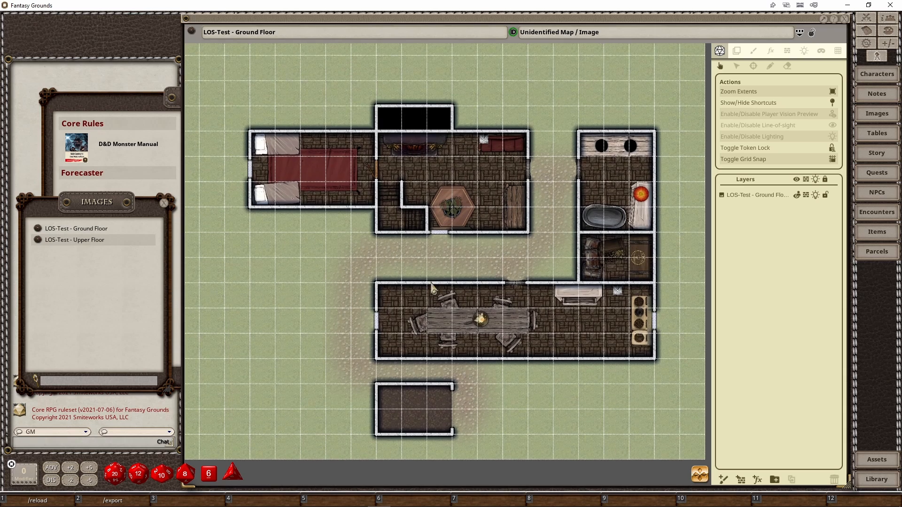
pyautogui.scroll(-1, 432, 287)
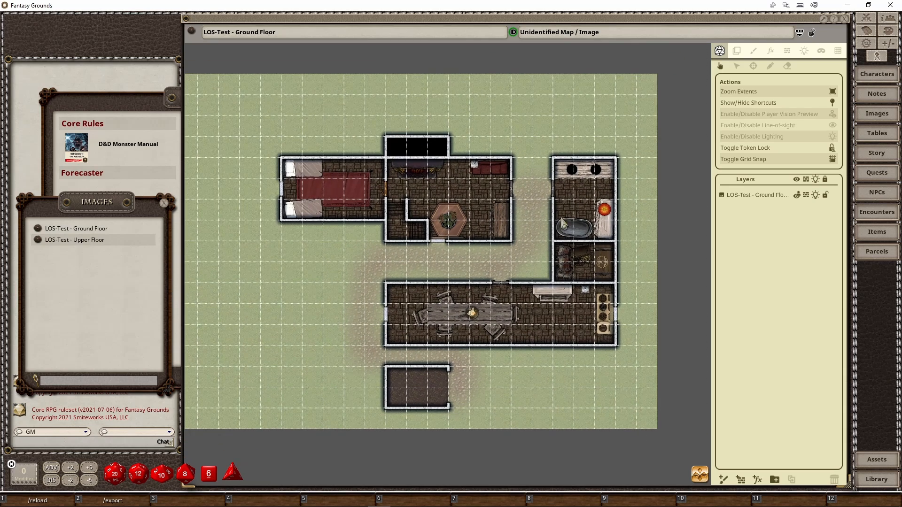
# - Show the ground floor's line-of-sight layer and examine its walls, doors, windows and the toggleable wall near the kitchen
pyautogui.click(787, 51)
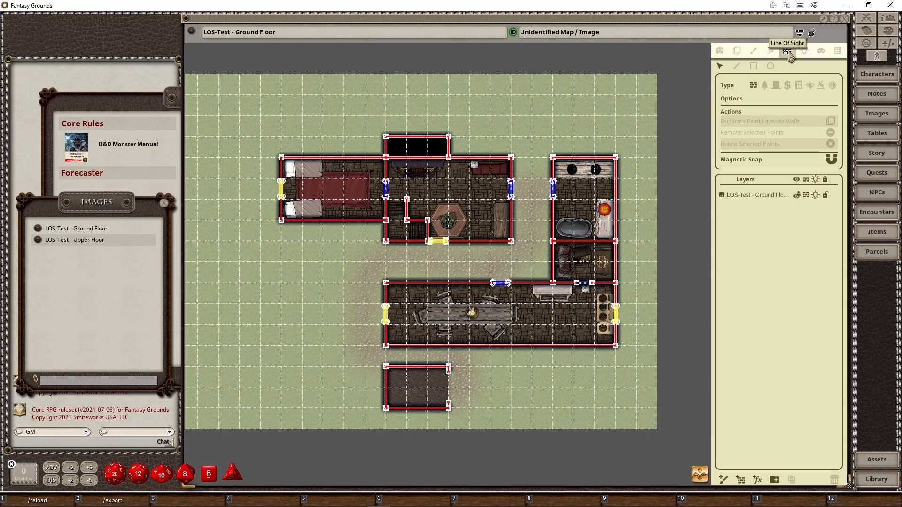
pyautogui.scroll(3, 408, 375)
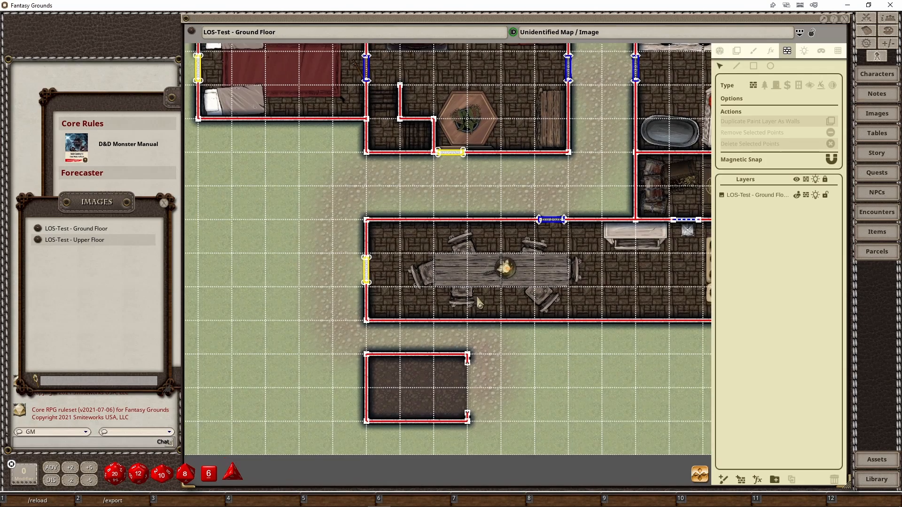
pyautogui.moveTo(477, 298); pyautogui.dragTo(421, 280)
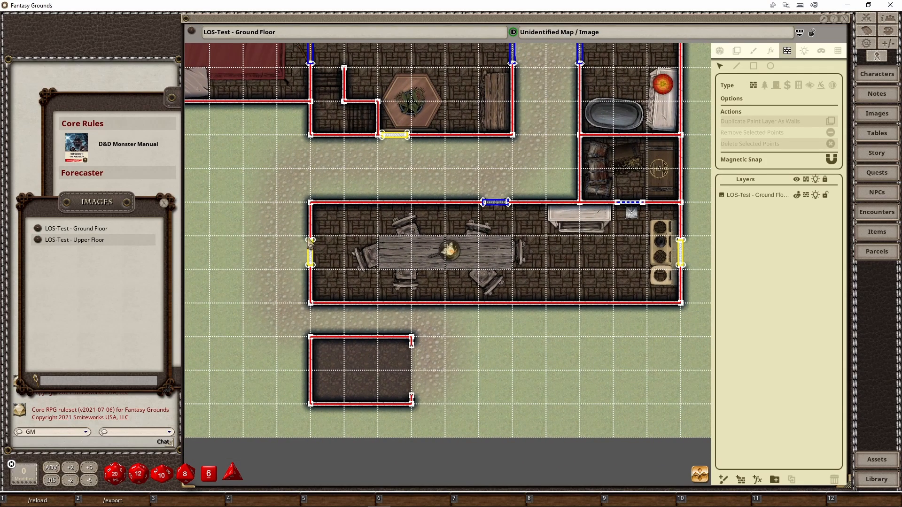
pyautogui.moveTo(382, 236); pyautogui.dragTo(372, 345)
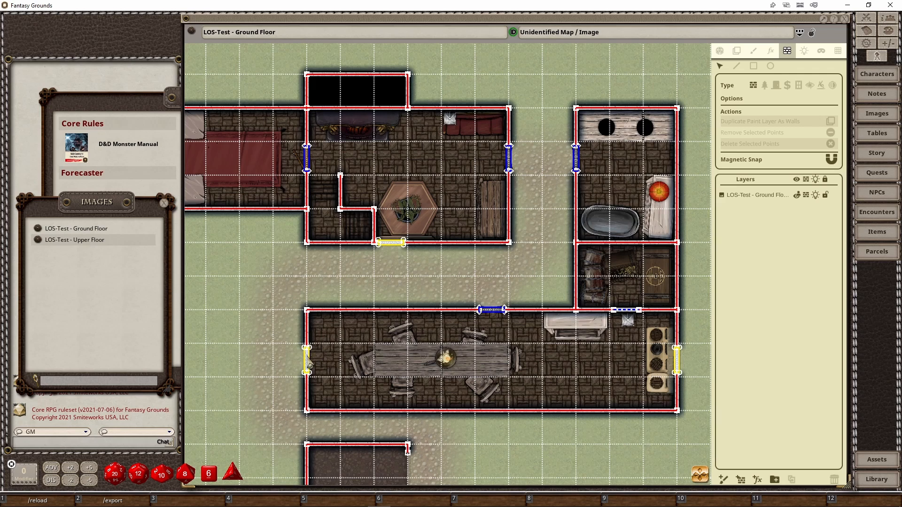
pyautogui.scroll(3, 664, 316)
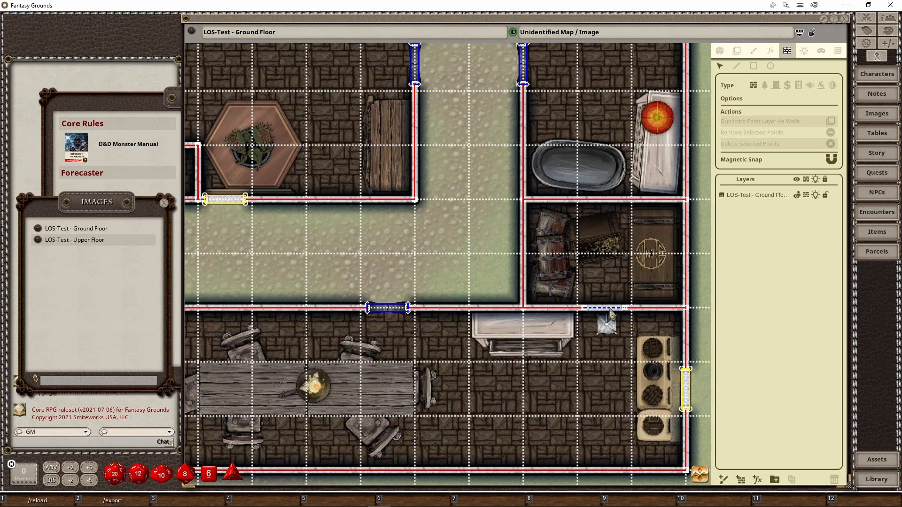
pyautogui.scroll(-3, 492, 345)
pyautogui.moveTo(467, 394); pyautogui.dragTo(563, 338)
pyautogui.scroll(-2, 463, 309)
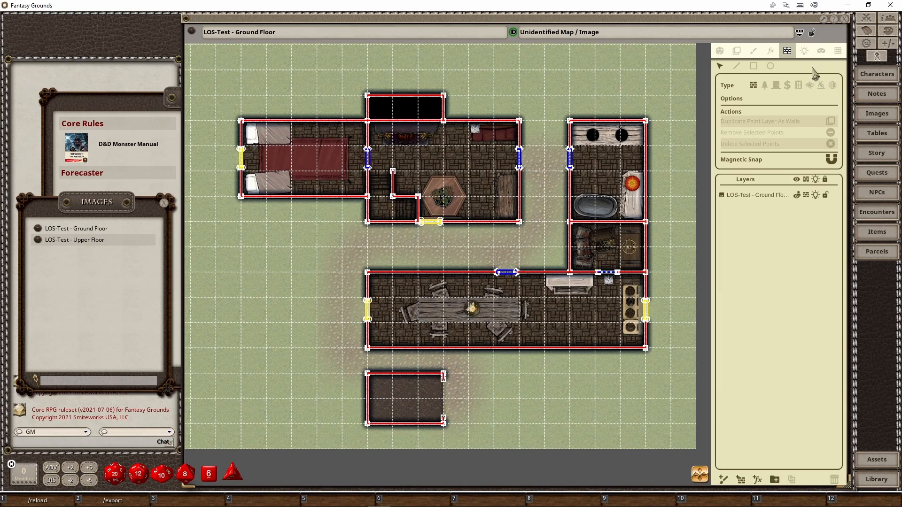
# - Review the lights placed on the ground floor map and its grid settings
pyautogui.click(804, 50)
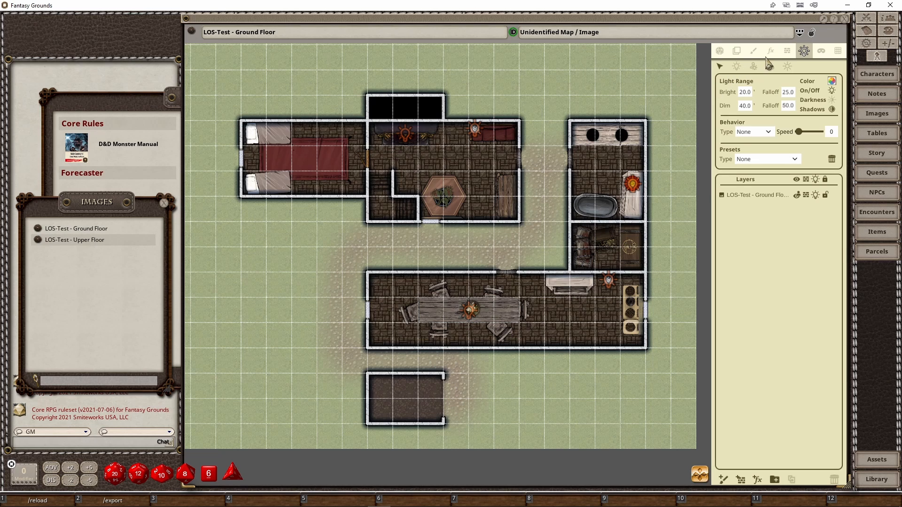
pyautogui.click(838, 51)
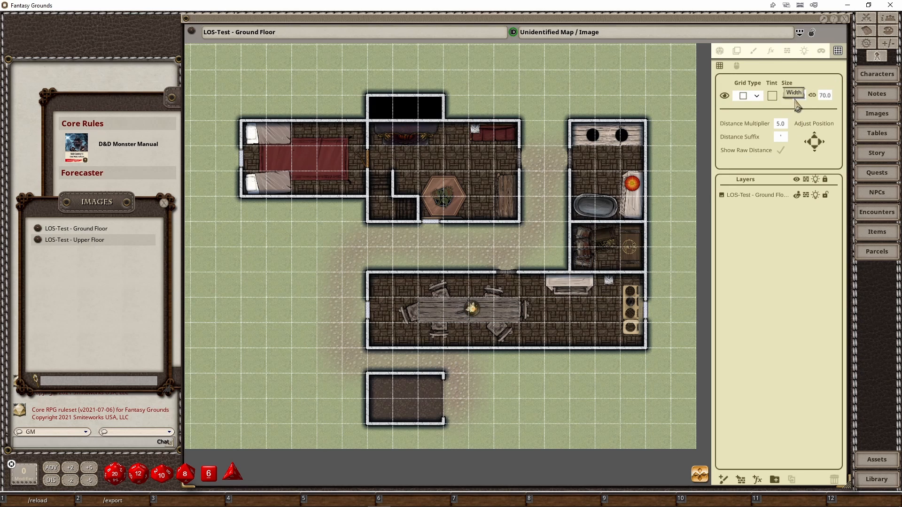
pyautogui.moveTo(495, 248); pyautogui.dragTo(497, 286)
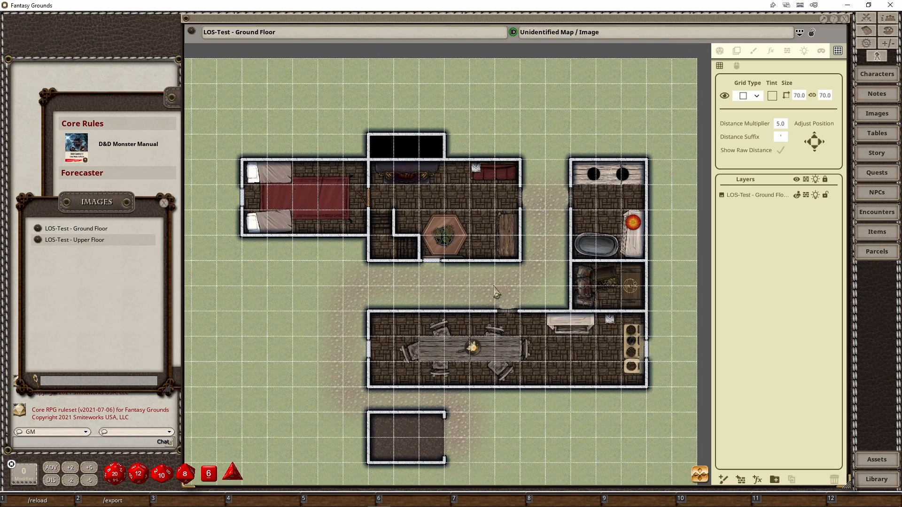
pyautogui.scroll(-1, 496, 284)
pyautogui.scroll(-2, 495, 282)
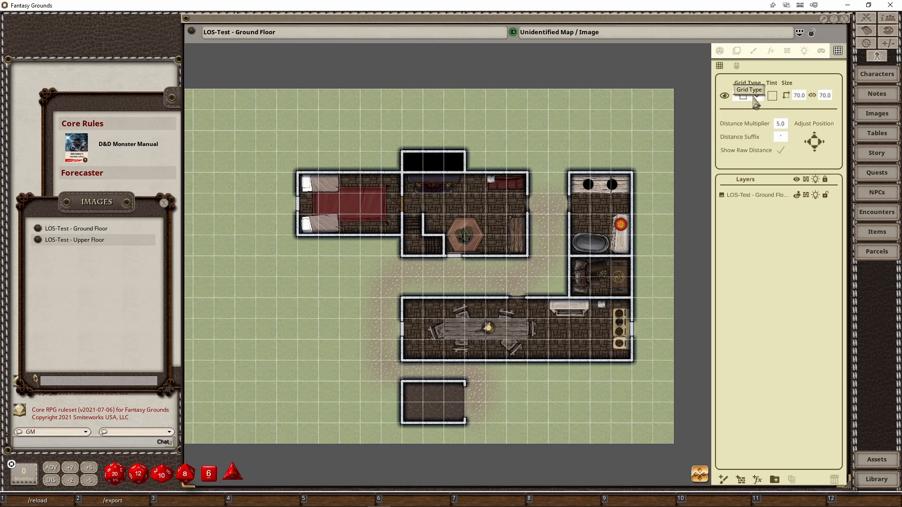
# - Try the opaque black grid tint FF000000 on the ground floor map, then cancel the colour choice
pyautogui.click(773, 96)
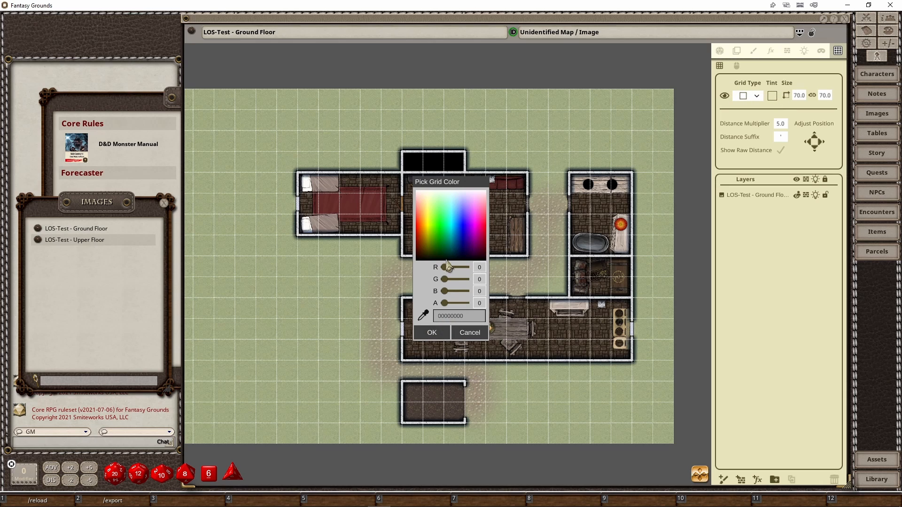
pyautogui.moveTo(445, 304); pyautogui.dragTo(467, 305)
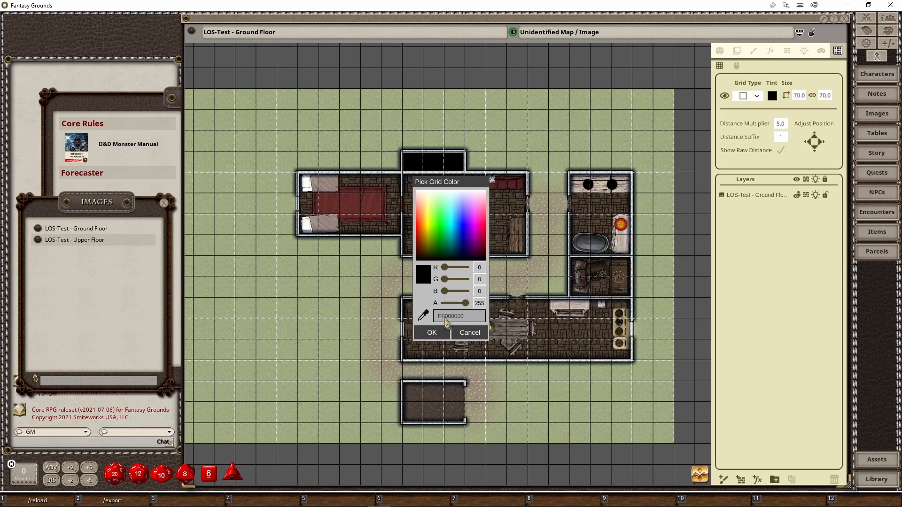
pyautogui.doubleClick(435, 316)
pyautogui.click(442, 318)
pyautogui.moveTo(471, 306)
pyautogui.mouseDown()
pyautogui.moveTo(447, 307)
pyautogui.moveTo(472, 318)
pyautogui.mouseUp()
pyautogui.click(470, 335)
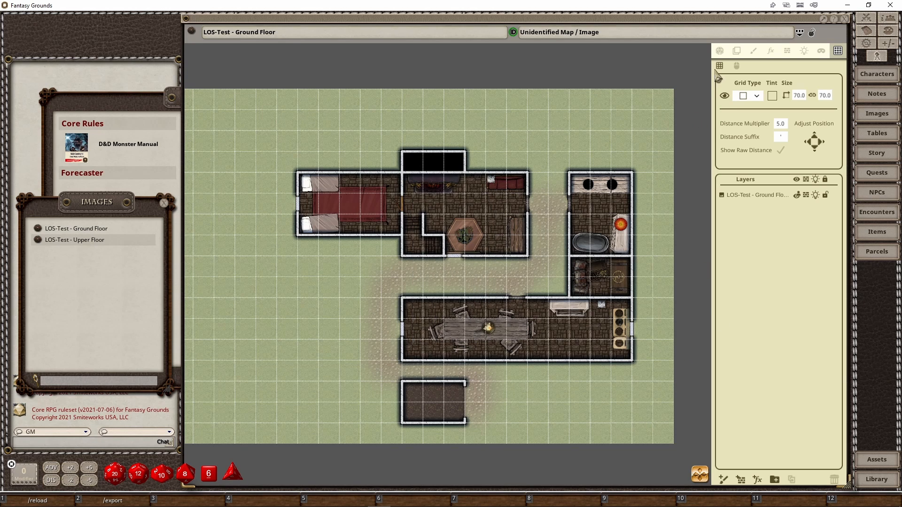
# - Enable line-of-sight and lighting on the ground floor map
pyautogui.click(719, 51)
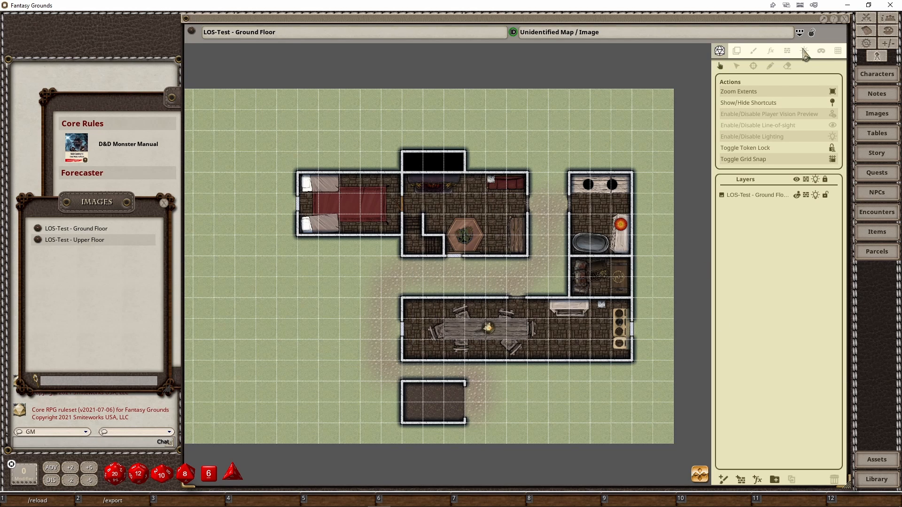
pyautogui.click(755, 125)
pyautogui.click(760, 137)
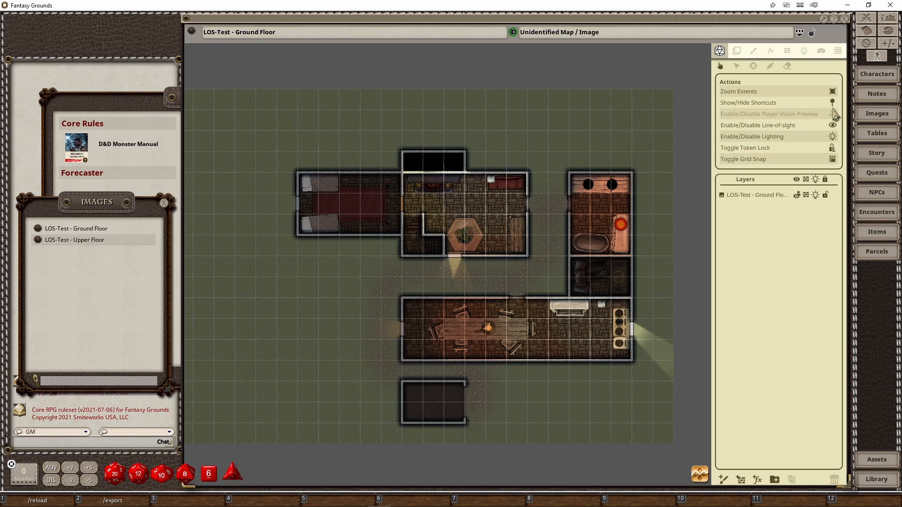
# - Place the Gulash Girl token from the combat tracker on the grass west of the ground floor's dining room and enable her player vision preview
pyautogui.click(868, 29)
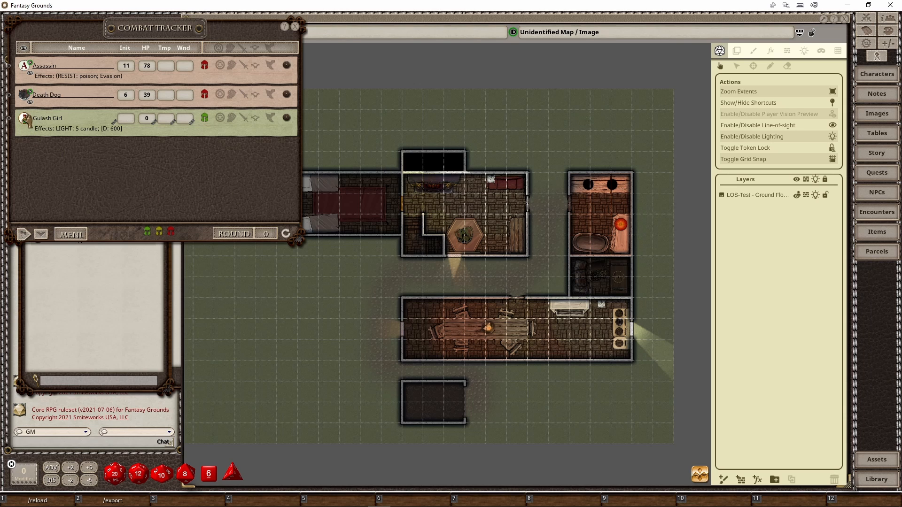
pyautogui.moveTo(24, 119); pyautogui.dragTo(245, 337)
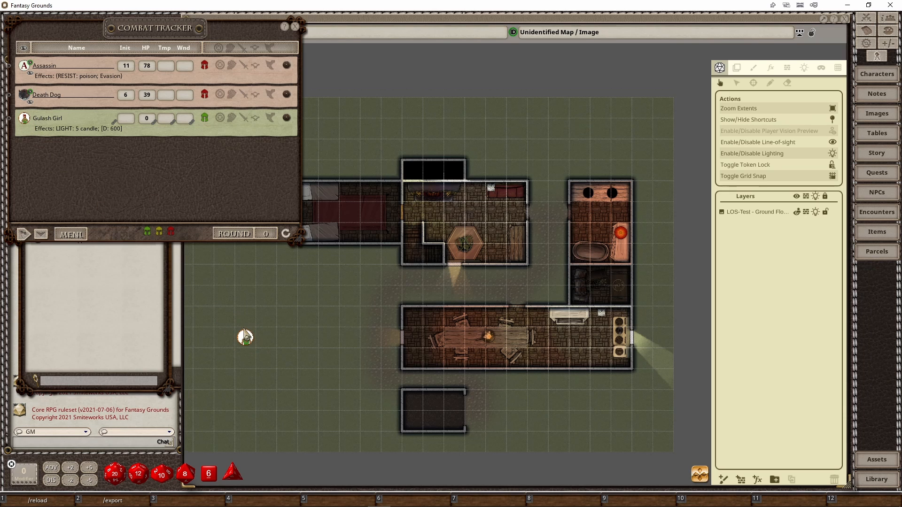
pyautogui.click(244, 337)
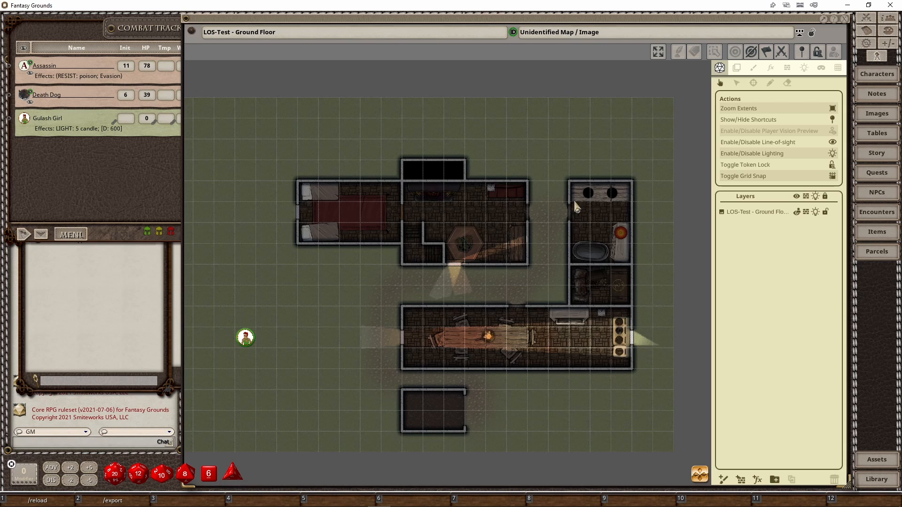
pyautogui.click(762, 131)
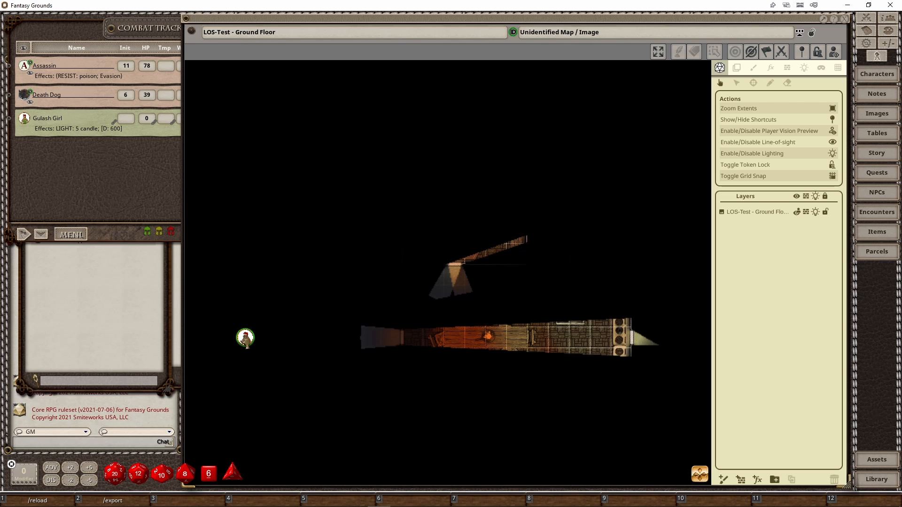
# - Activate Gulash Girl's LIGHT: 5 candle effect in the combat tracker
pyautogui.click(118, 184)
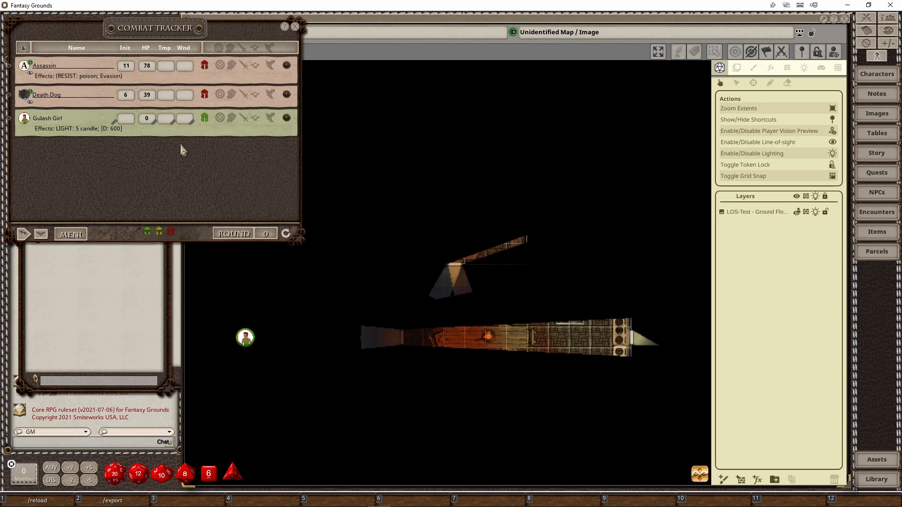
pyautogui.click(271, 118)
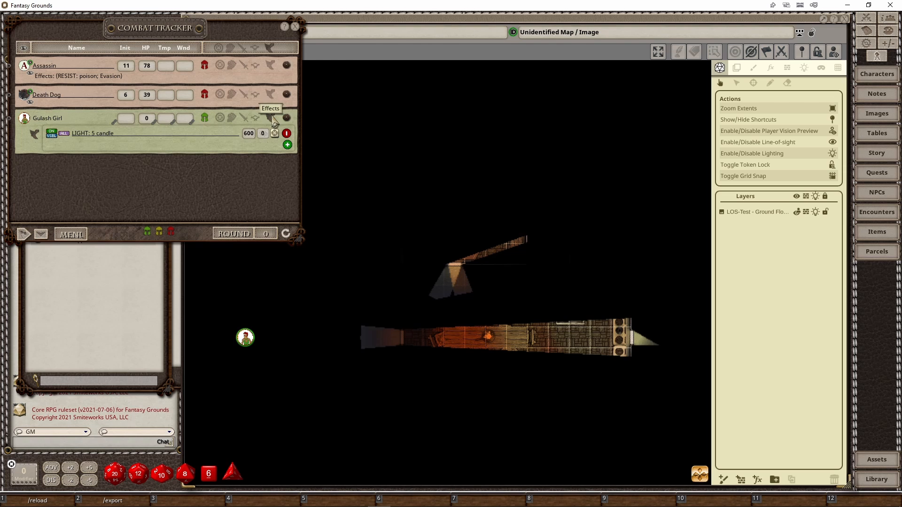
pyautogui.click(51, 133)
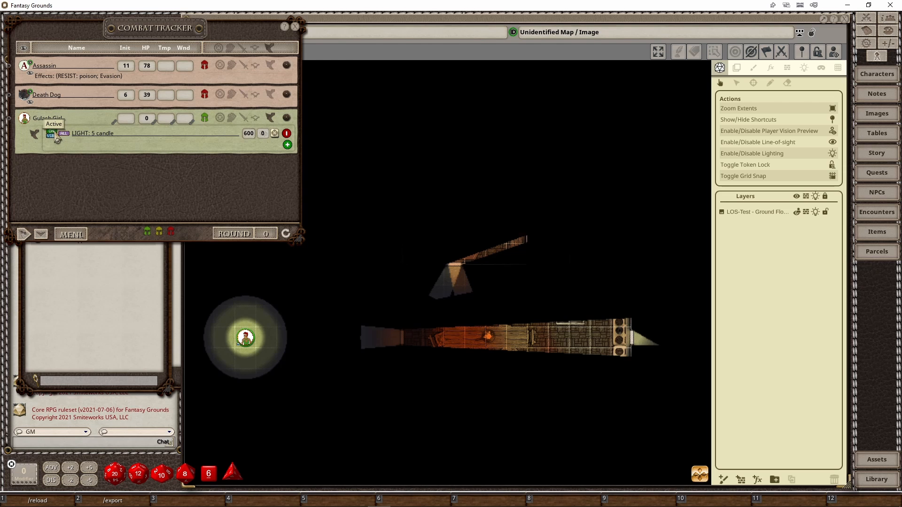
pyautogui.click(271, 117)
# - Move Gulash Girl up to the dining room's west wall opening, then inside to the east end of the table
pyautogui.moveTo(314, 352)
pyautogui.mouseDown()
pyautogui.moveTo(344, 348)
pyautogui.moveTo(319, 342)
pyautogui.mouseUp()
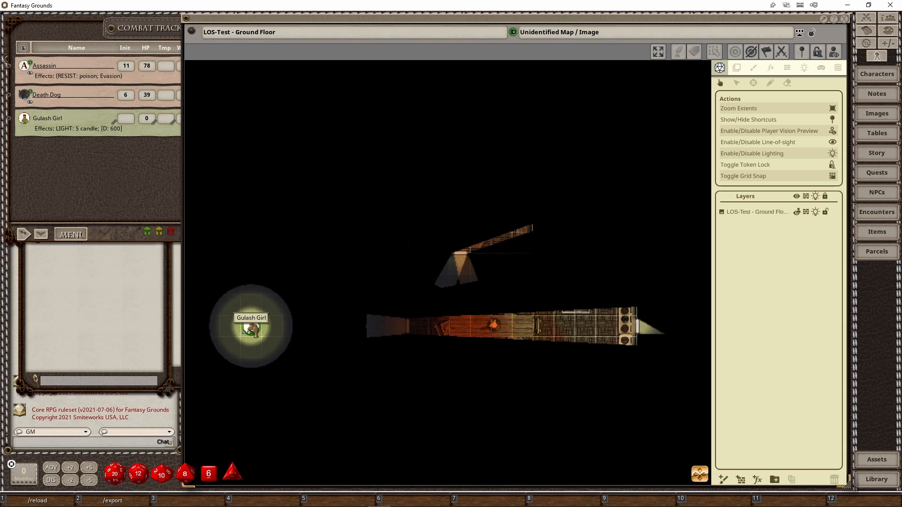
pyautogui.moveTo(252, 330); pyautogui.dragTo(393, 331)
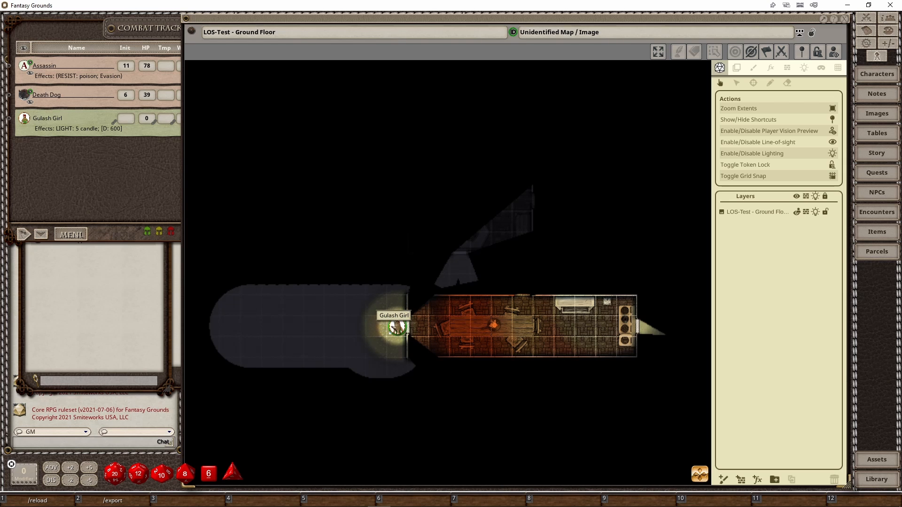
pyautogui.moveTo(396, 324); pyautogui.dragTo(553, 326)
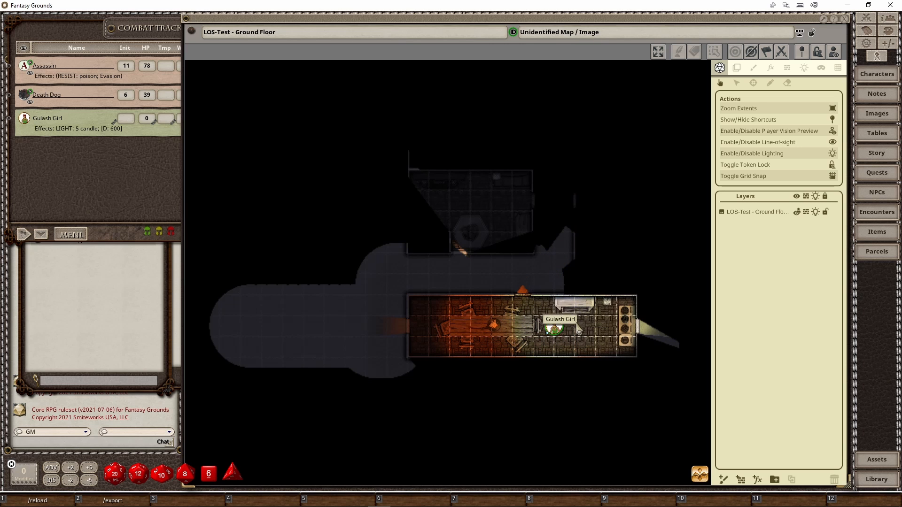
pyautogui.scroll(2, 641, 310)
pyautogui.scroll(3, 641, 310)
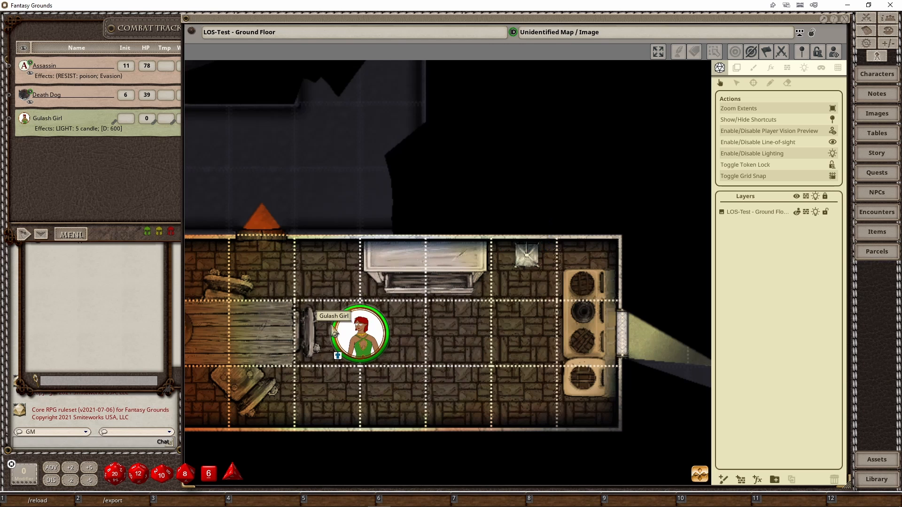
# - Move Gulash Girl out of the dining room into the outdoor passage, between the openings in its east and west walls
pyautogui.scroll(-2, 311, 316)
pyautogui.moveTo(310, 316); pyautogui.dragTo(463, 332)
pyautogui.scroll(-2, 463, 331)
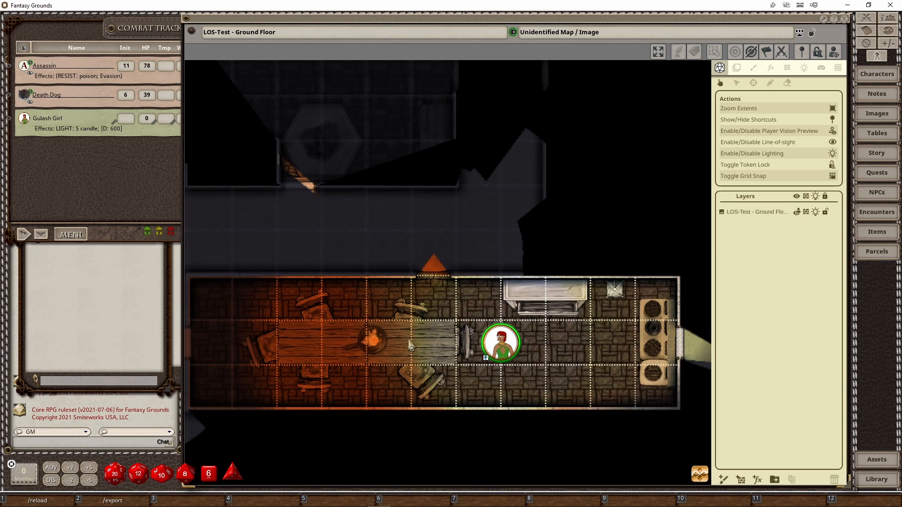
pyautogui.moveTo(409, 342)
pyautogui.mouseDown()
pyautogui.moveTo(383, 335)
pyautogui.moveTo(397, 355)
pyautogui.mouseUp()
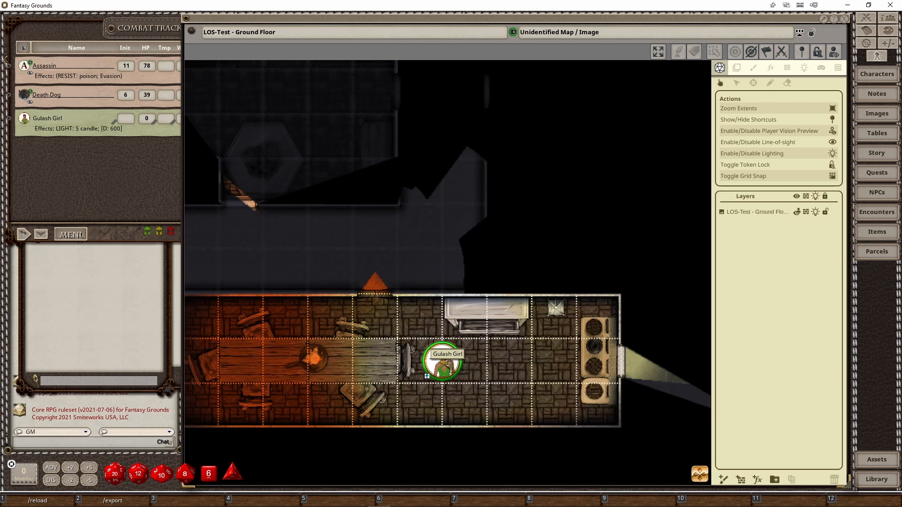
pyautogui.moveTo(442, 362); pyautogui.dragTo(415, 262)
pyautogui.scroll(10, 476, 244)
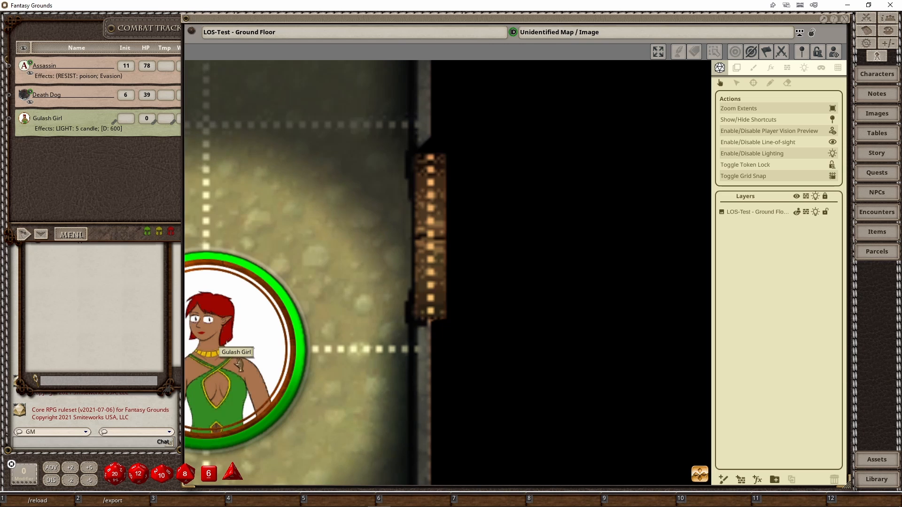
pyautogui.moveTo(237, 349); pyautogui.dragTo(249, 251)
pyautogui.scroll(-5, 482, 249)
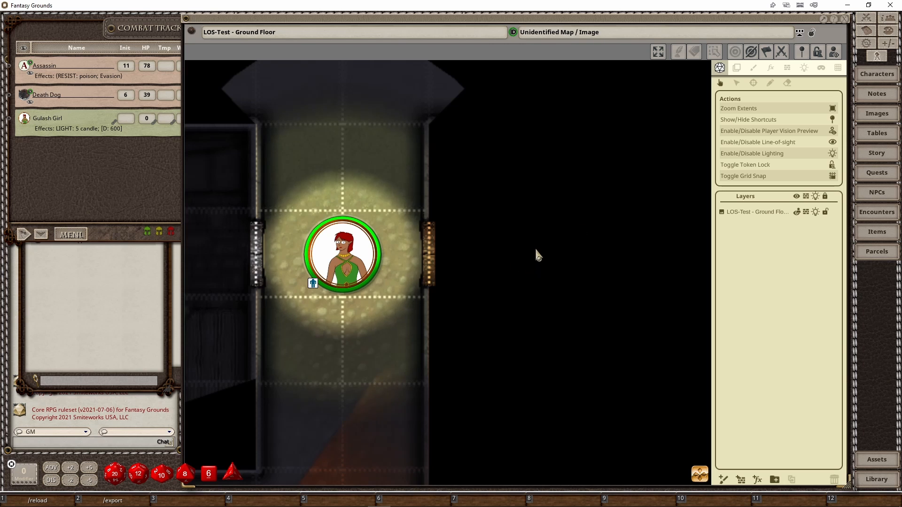
# - Examine the opening in the passage's east wall and the vision and light around Gulash Girl
pyautogui.moveTo(554, 281); pyautogui.dragTo(513, 283)
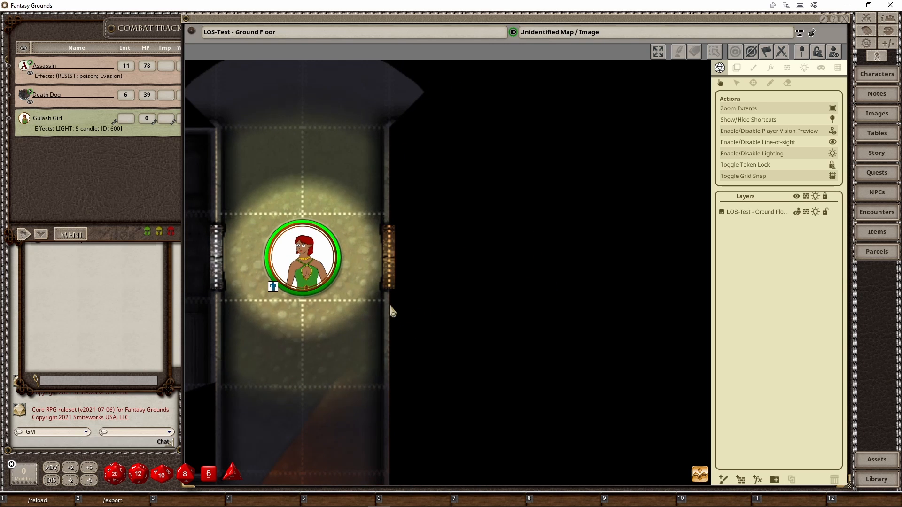
pyautogui.scroll(3, 391, 308)
pyautogui.scroll(-4, 390, 308)
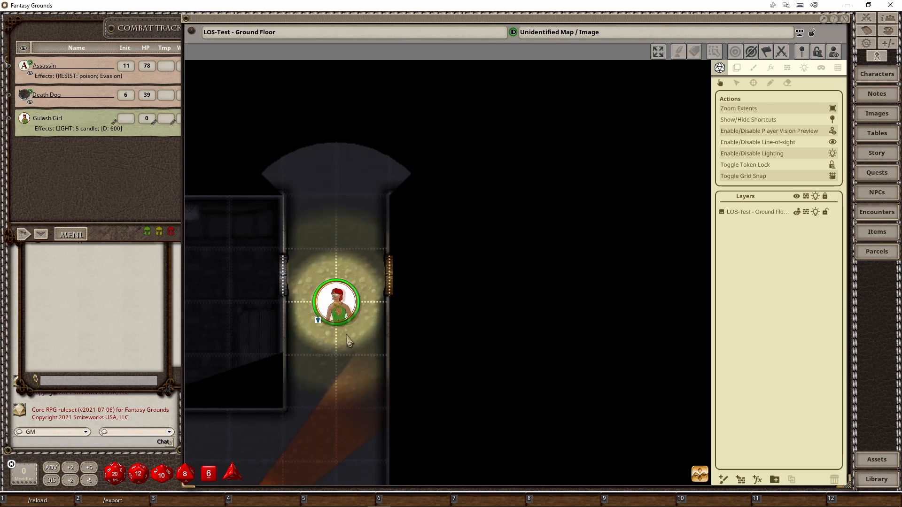
pyautogui.scroll(1, 348, 339)
pyautogui.scroll(5, 393, 278)
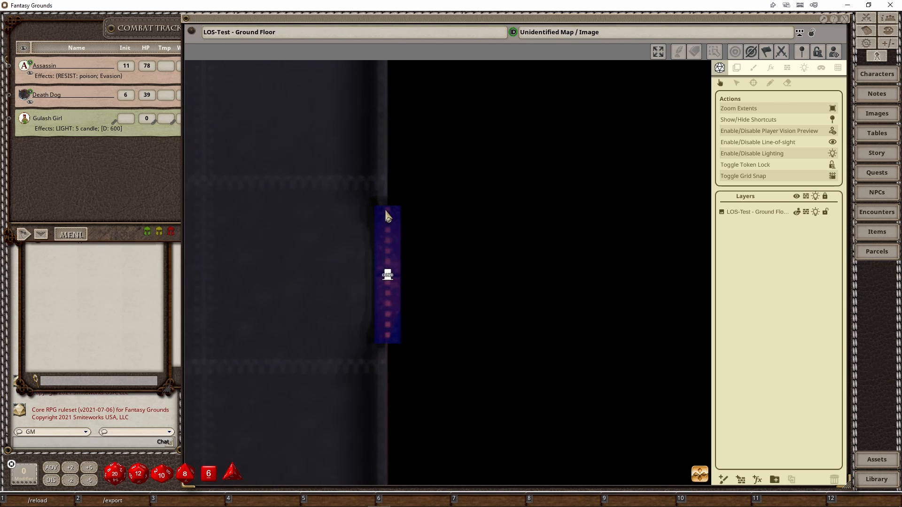
pyautogui.scroll(1, 386, 211)
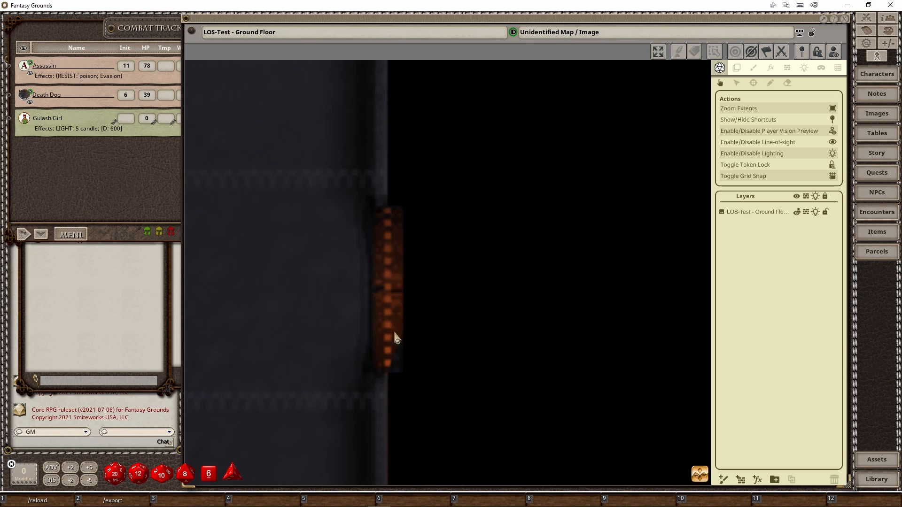
pyautogui.scroll(-3, 391, 373)
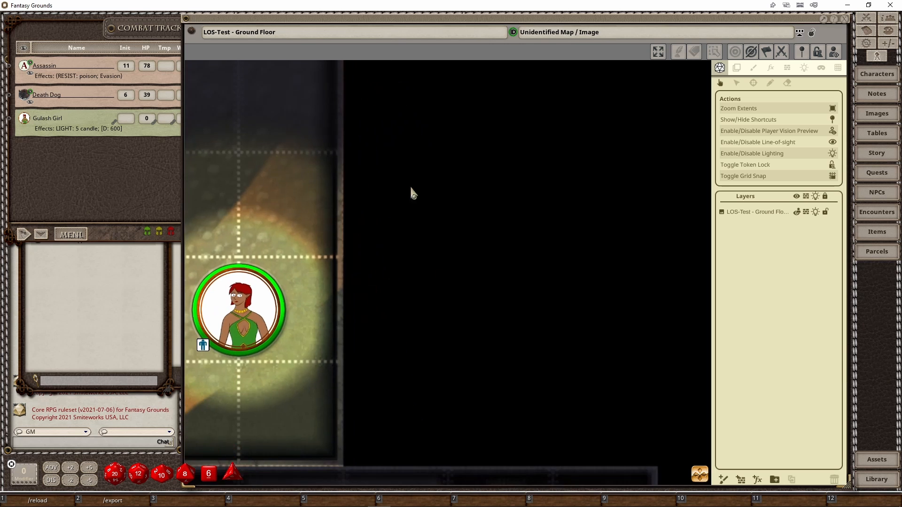
pyautogui.moveTo(464, 365); pyautogui.dragTo(391, 167)
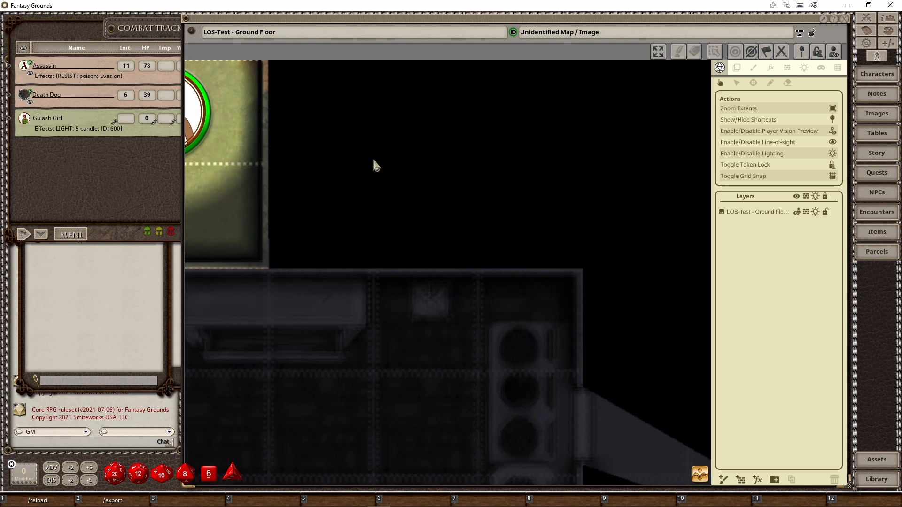
pyautogui.scroll(-3, 373, 446)
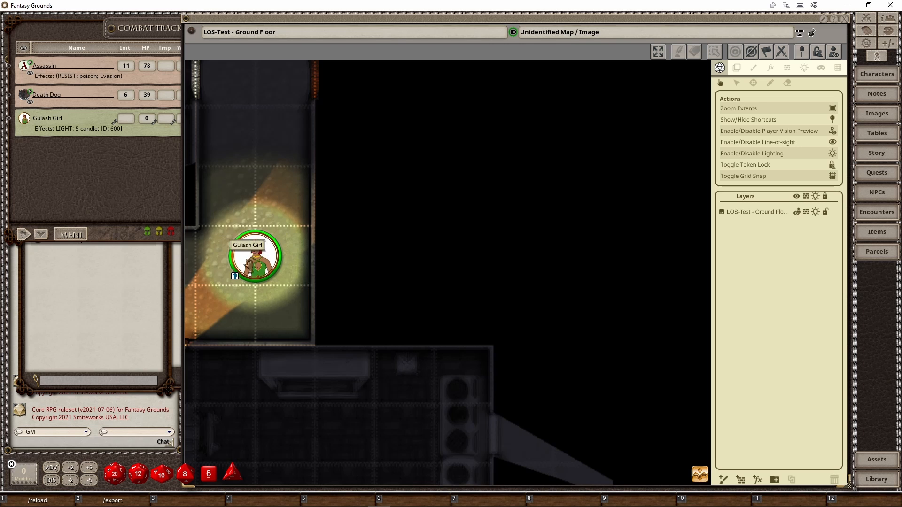
# - Move Gulash Girl back past the dining room door and into the kitchen beside the stoves
pyautogui.moveTo(254, 256); pyautogui.dragTo(371, 307)
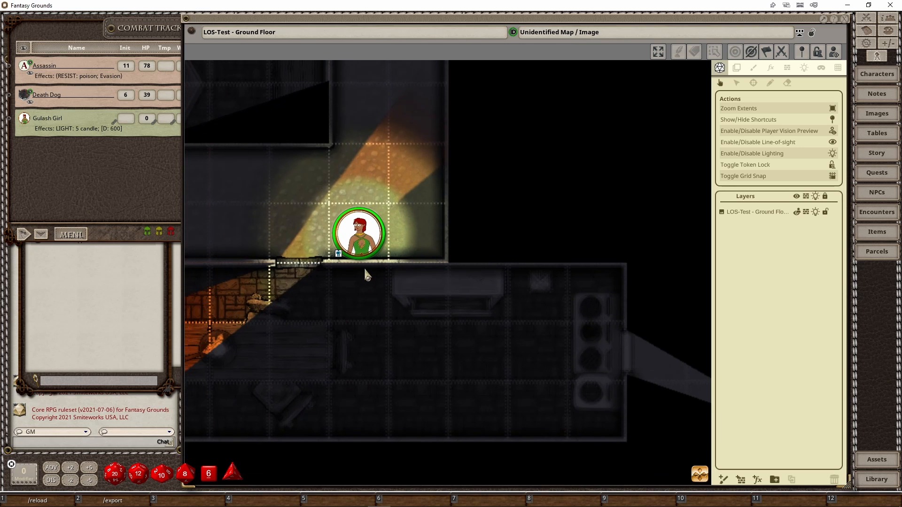
pyautogui.moveTo(360, 243); pyautogui.dragTo(537, 365)
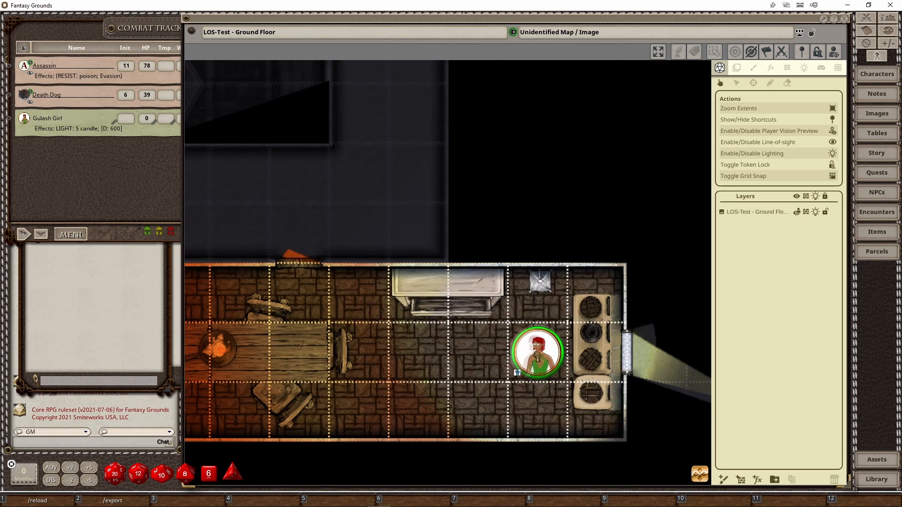
pyautogui.scroll(3, 556, 293)
pyautogui.moveTo(549, 296); pyautogui.dragTo(510, 295)
# - Open the toggleable wall in the kitchen's north side and move Gulash Girl up to it to look into the storeroom
pyautogui.moveTo(488, 248)
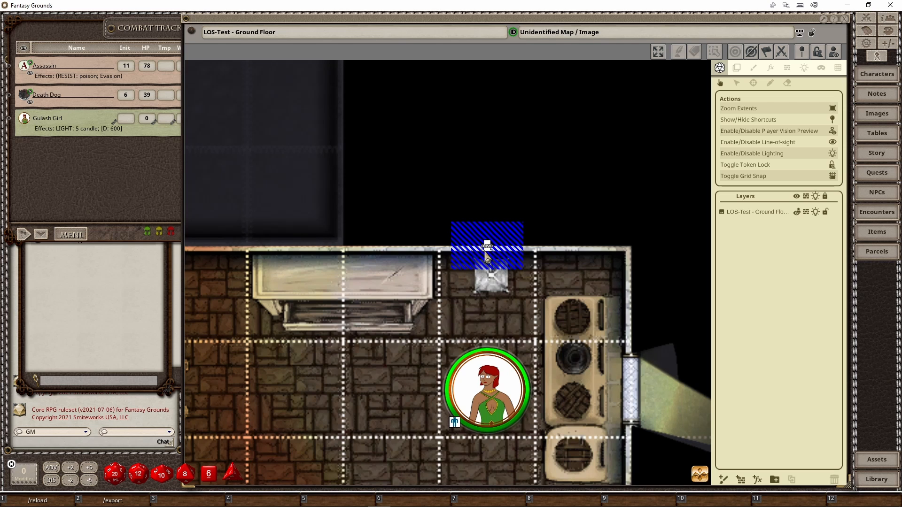
pyautogui.click(488, 249)
pyautogui.moveTo(487, 403); pyautogui.dragTo(487, 308)
pyautogui.moveTo(402, 283); pyautogui.dragTo(385, 343)
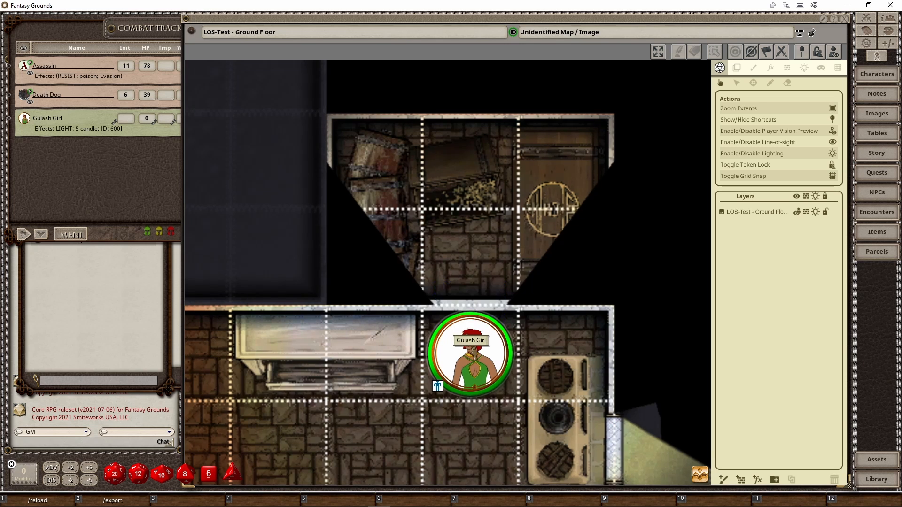
# - Move Gulash Girl back from the storeroom opening to beside the stoves and close the toggleable wall
pyautogui.moveTo(471, 346); pyautogui.dragTo(471, 393)
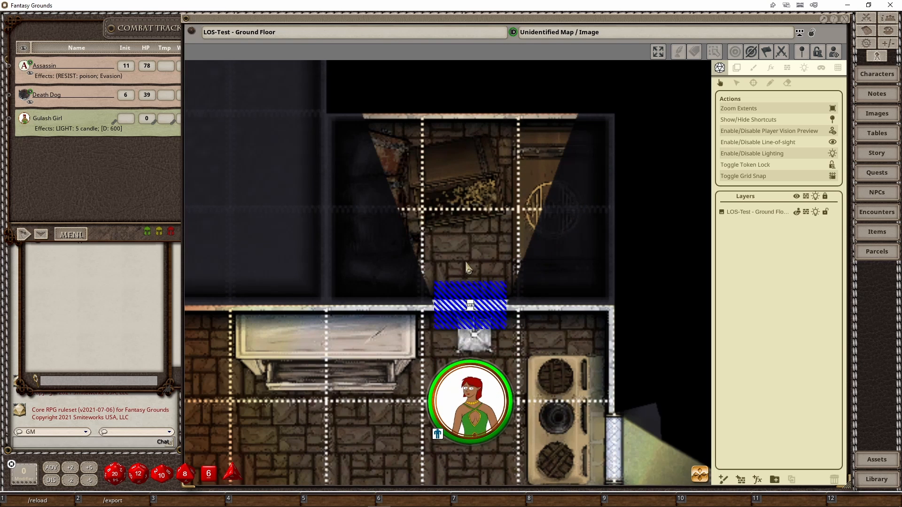
pyautogui.doubleClick(471, 306)
pyautogui.scroll(-5, 433, 367)
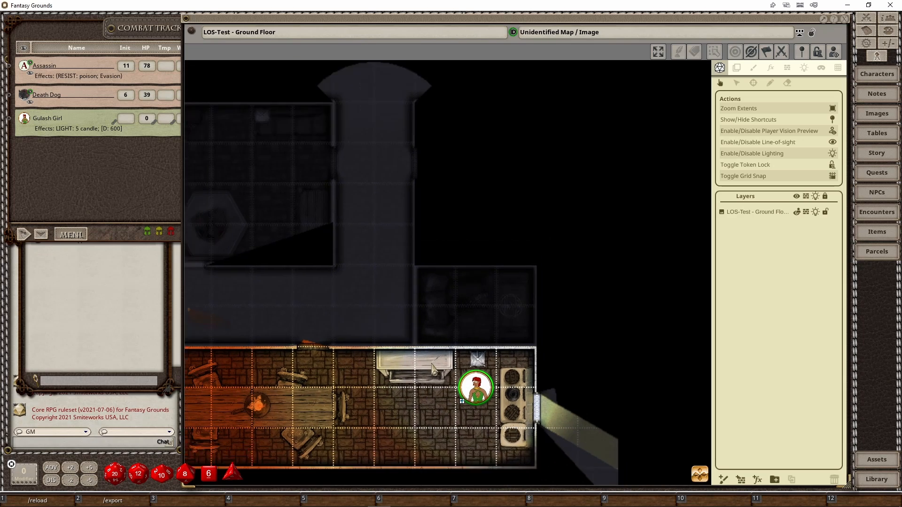
pyautogui.moveTo(432, 366); pyautogui.dragTo(512, 309)
pyautogui.moveTo(558, 332); pyautogui.dragTo(558, 351)
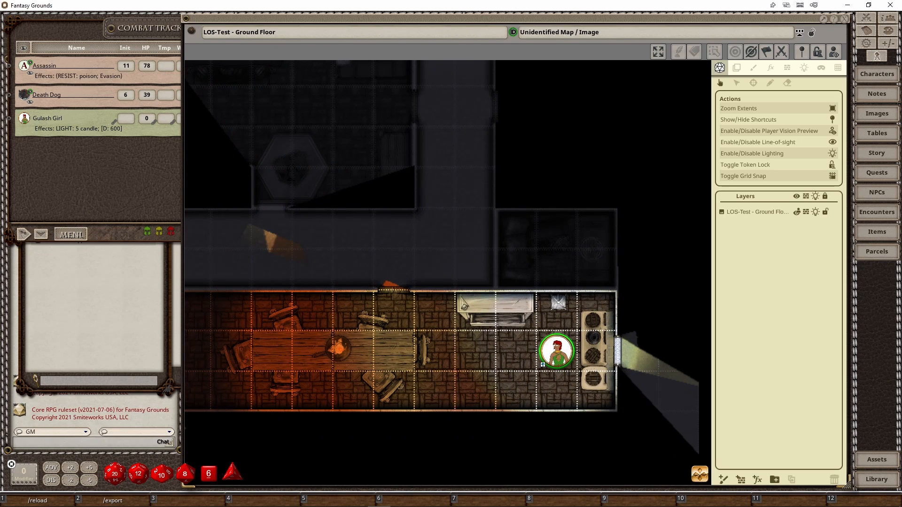
# - Close the ground floor map and open the LOS-Test - Upper Floor map in an enlarged window
pyautogui.click(844, 19)
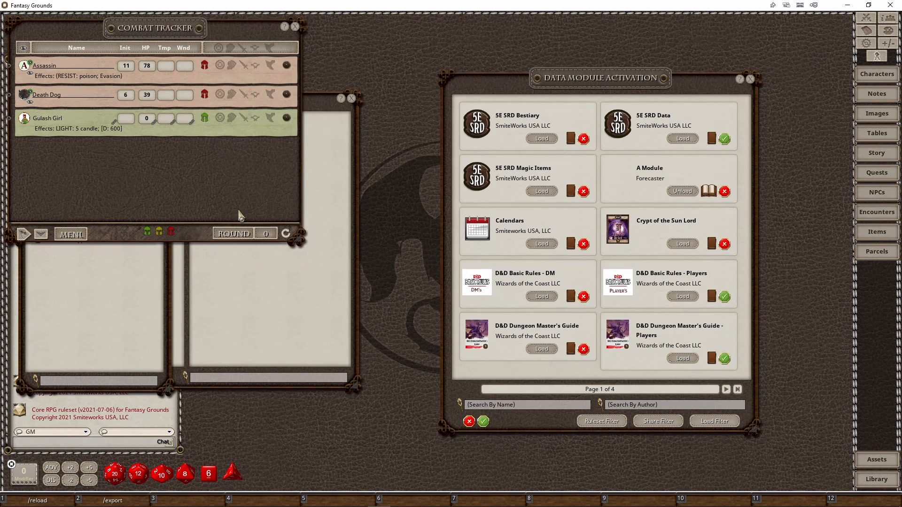
pyautogui.click(122, 307)
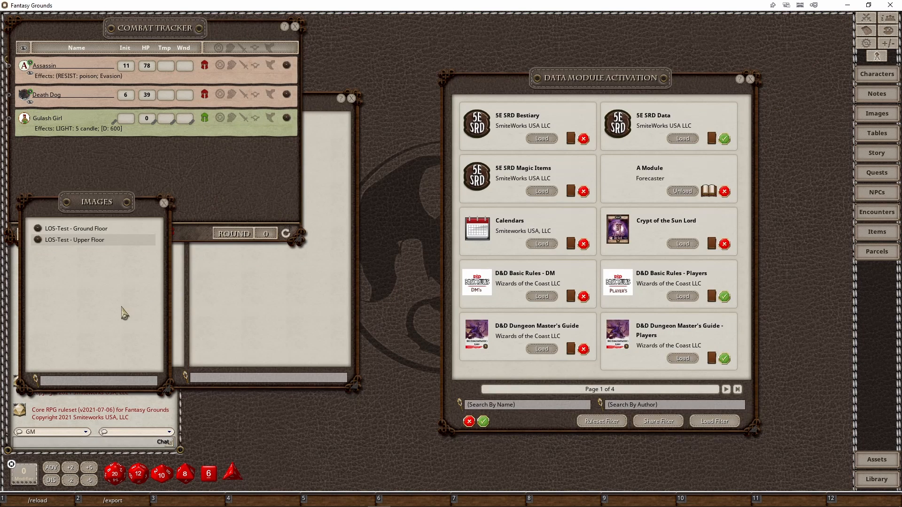
pyautogui.click(95, 243)
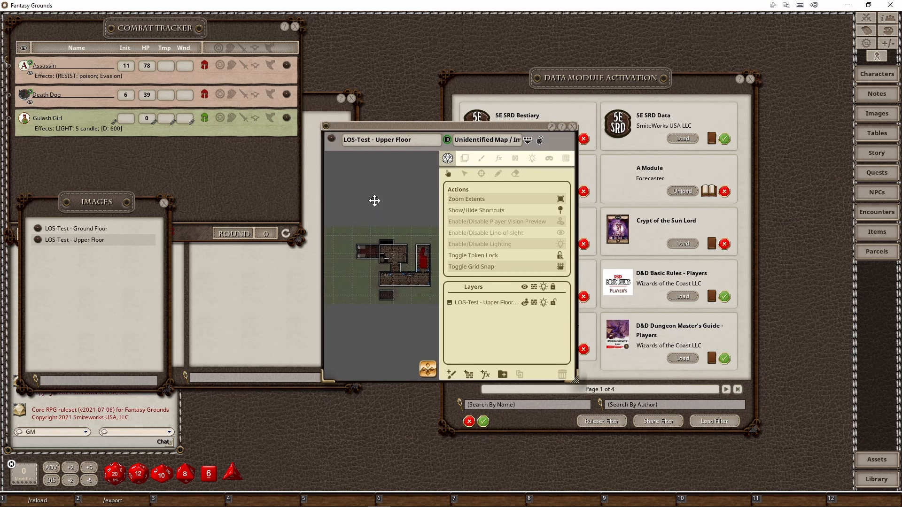
pyautogui.moveTo(374, 200); pyautogui.dragTo(651, 314)
pyautogui.scroll(10, 505, 266)
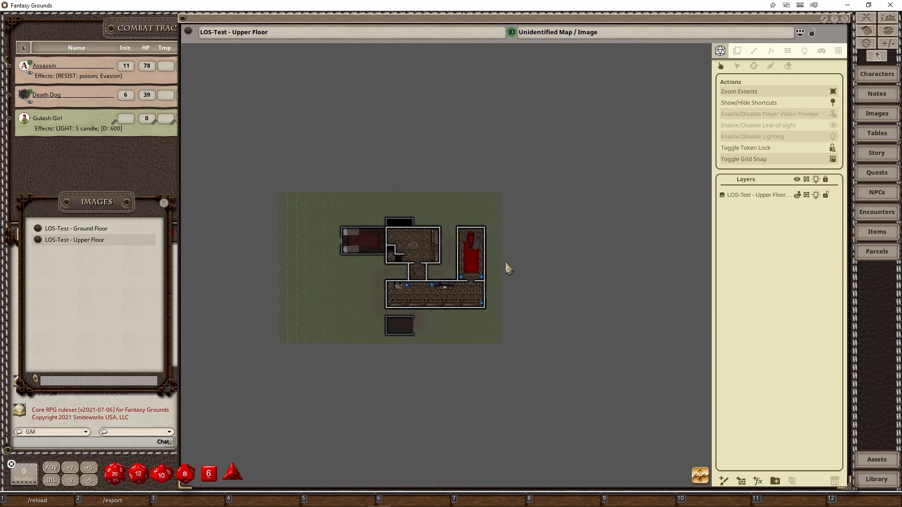
# - Enable line-of-sight and lighting on the upper floor map
pyautogui.scroll(2, 533, 340)
pyautogui.moveTo(533, 340); pyautogui.dragTo(497, 281)
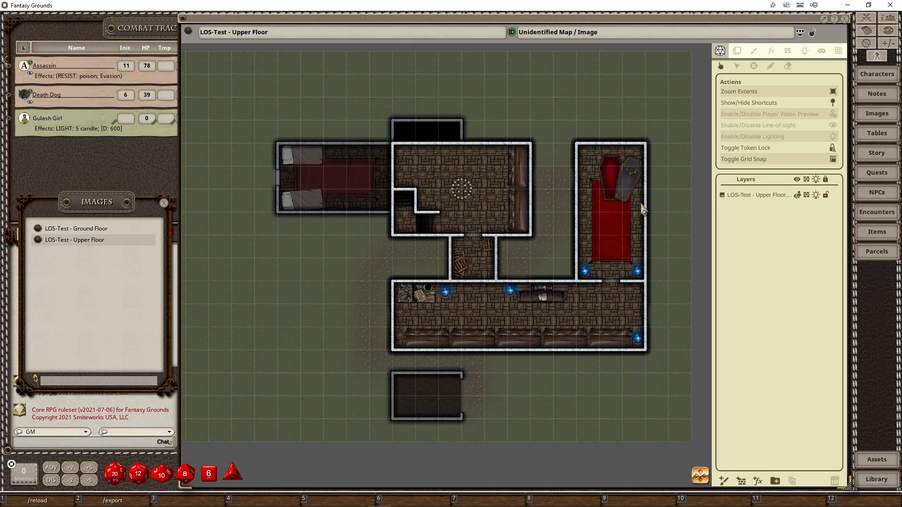
pyautogui.click(758, 126)
pyautogui.click(762, 137)
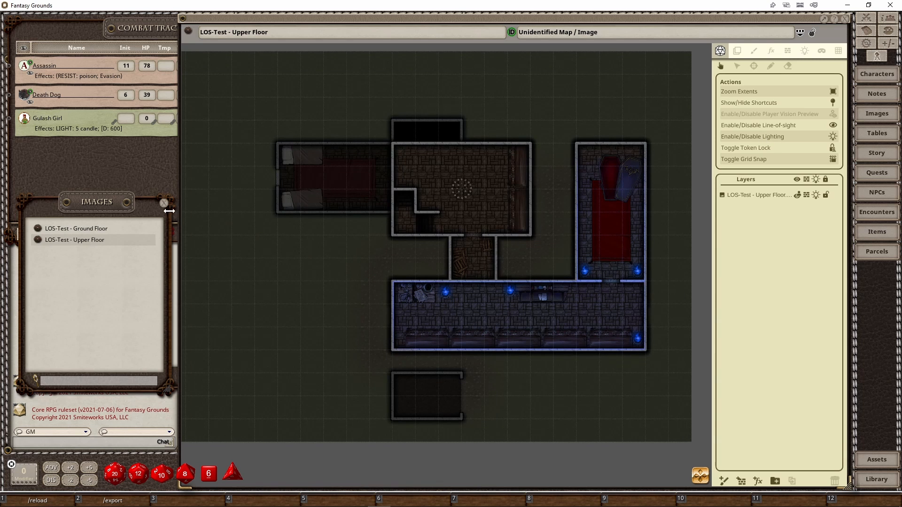
# - Place Gulash Girl from the combat tracker in the large room's stairwell, enable player vision preview and select the token
pyautogui.moveTo(26, 122); pyautogui.dragTo(398, 202)
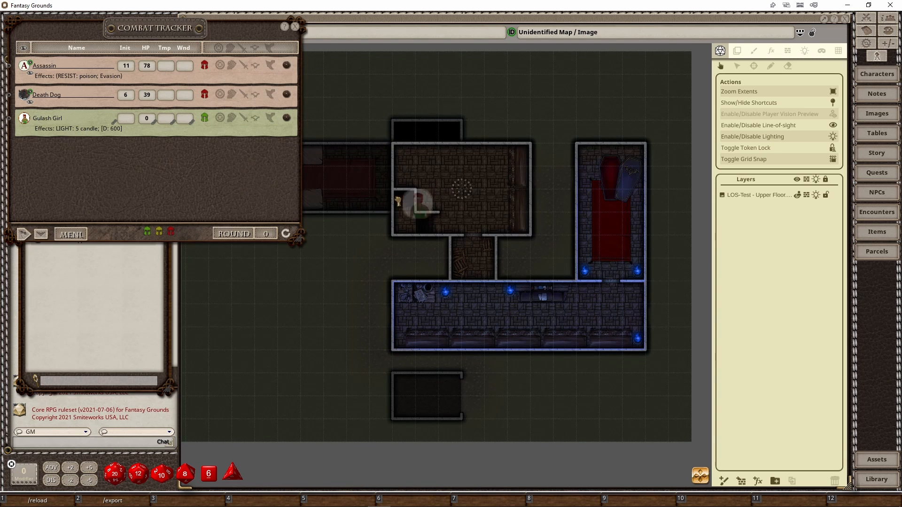
pyautogui.scroll(2, 499, 234)
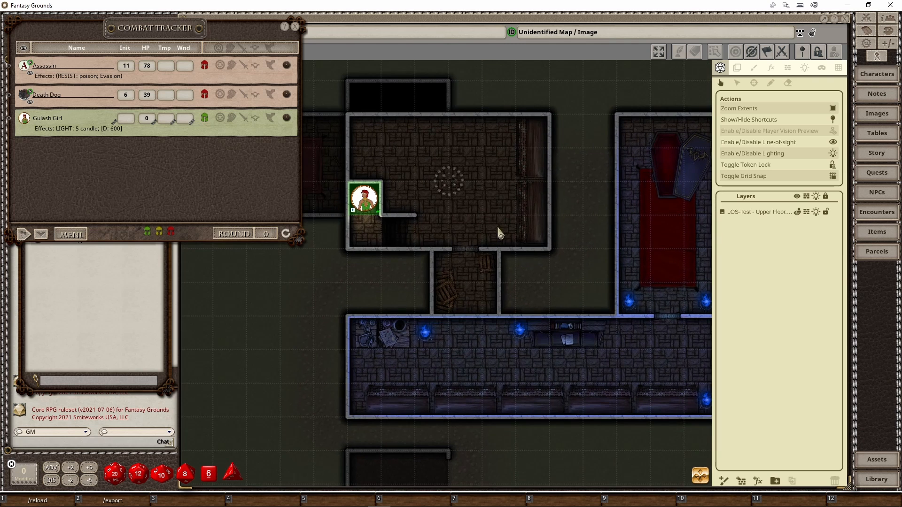
pyautogui.click(751, 133)
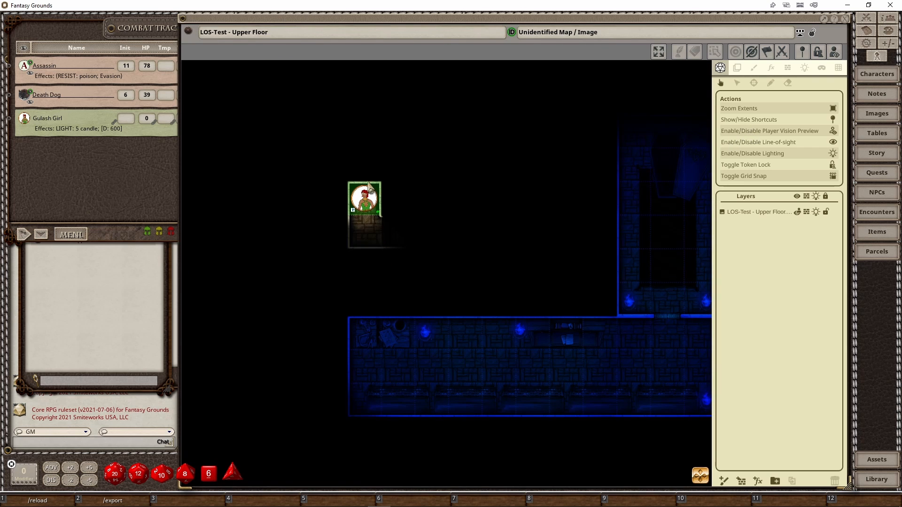
pyautogui.click(371, 197)
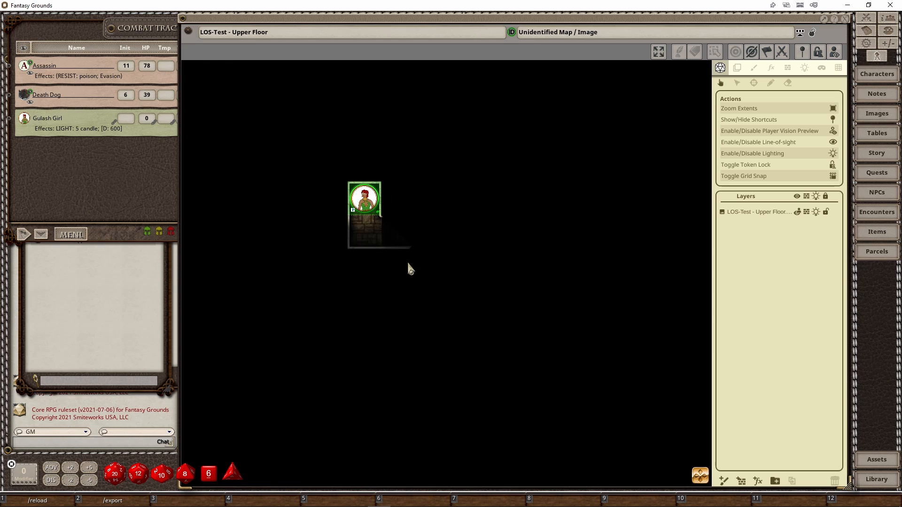
# - Move Gulash Girl out of the stairwell and across the large room to its east side to test candlelight and line of sight
pyautogui.press('Down')
pyautogui.press('Right')
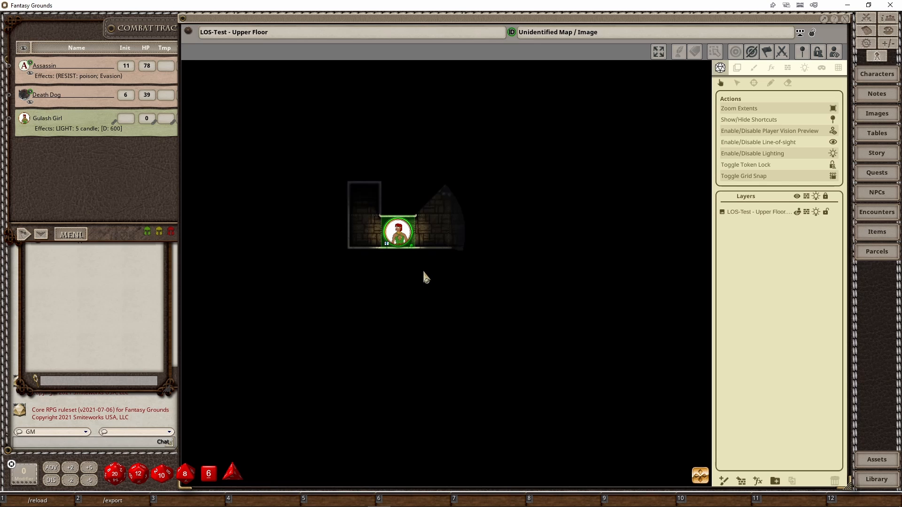
pyautogui.press('Right')
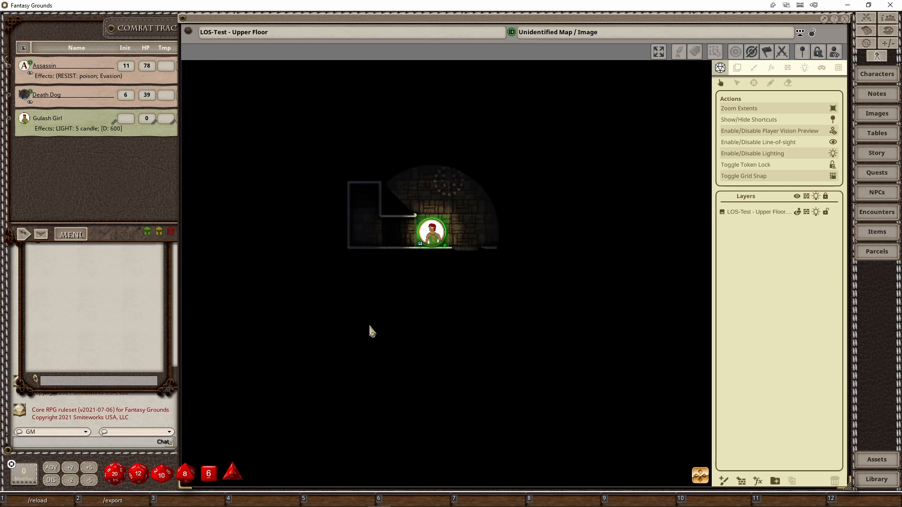
pyautogui.press('Up')
pyautogui.press('Up')
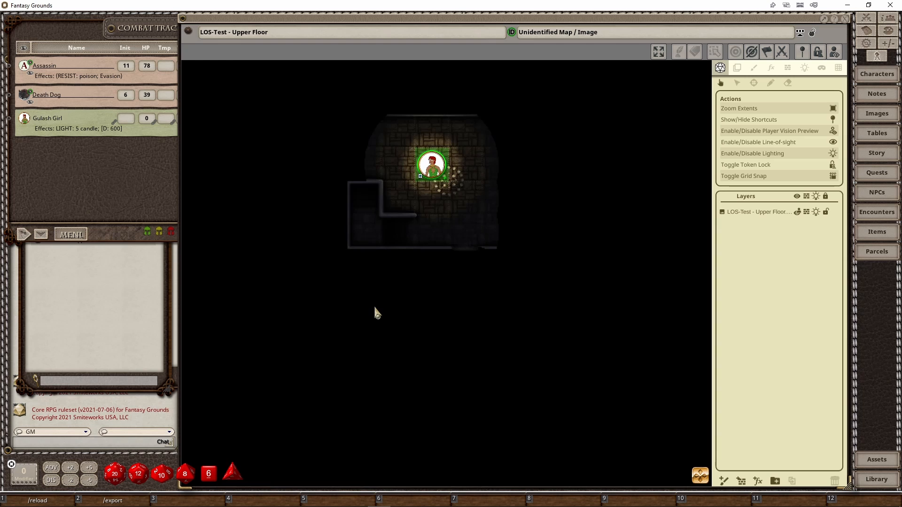
pyautogui.press('Left')
pyautogui.press('Right')
pyautogui.press('Right')
pyautogui.press('Right')
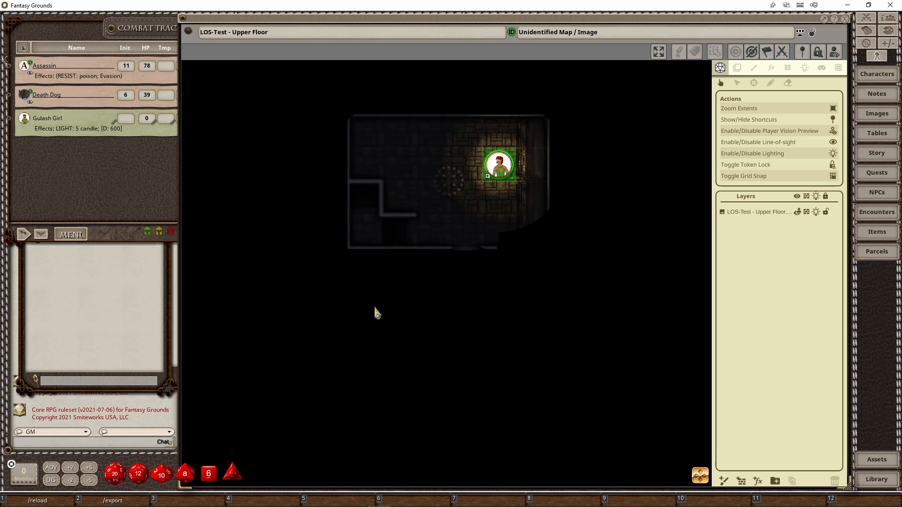
# - Move Gulash Girl through the doorway in the large room's south wall into the small room with the broken crates
pyautogui.press('Down')
pyautogui.press('Left')
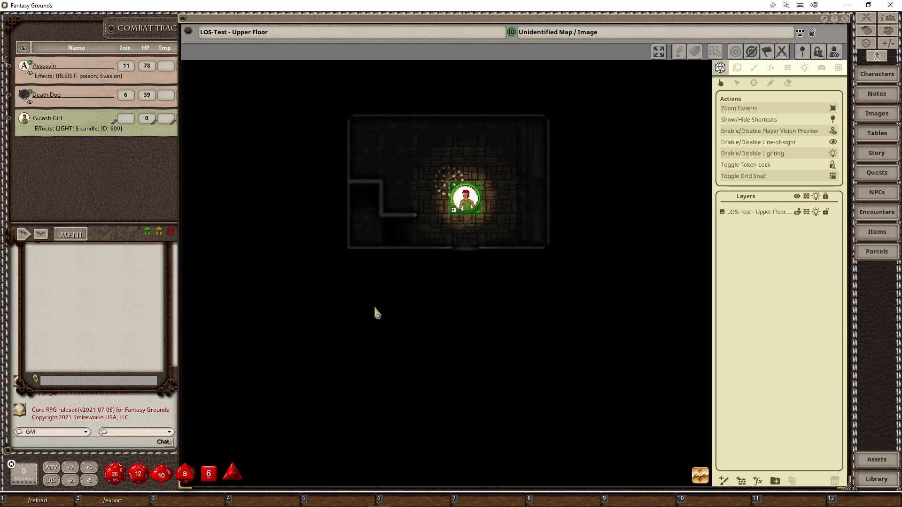
pyautogui.press('Down')
pyautogui.press('Down')
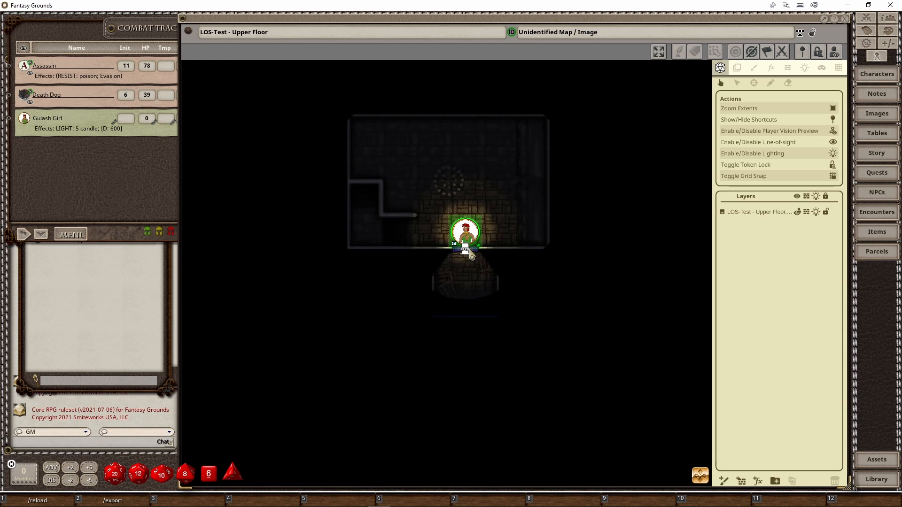
pyautogui.scroll(5, 459, 332)
pyautogui.press('Up')
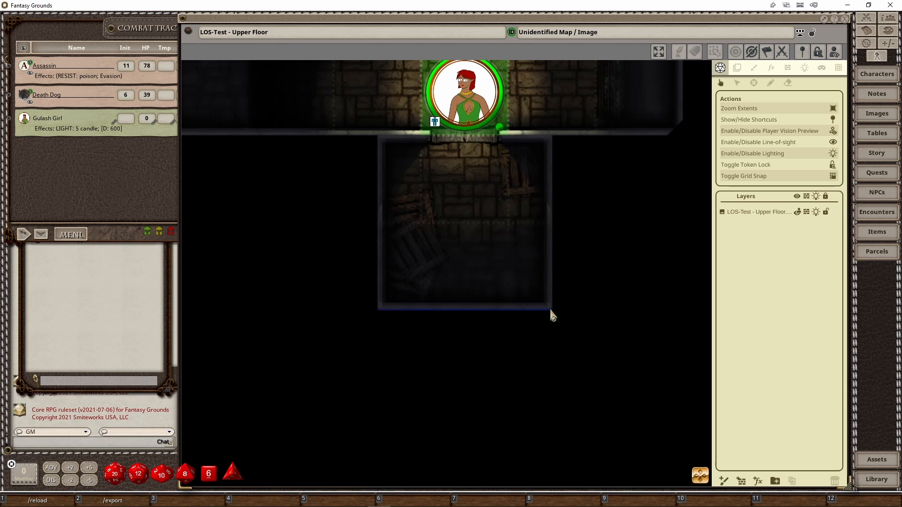
pyautogui.scroll(-2, 453, 250)
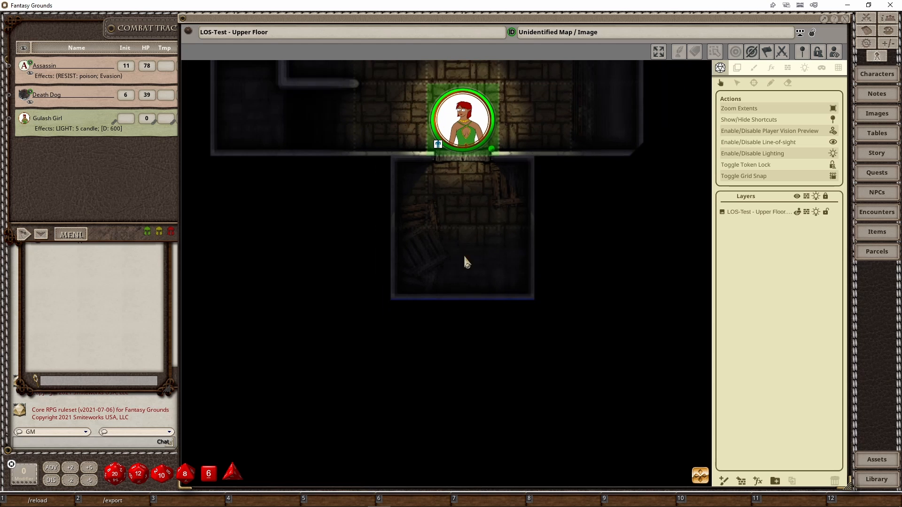
pyautogui.moveTo(463, 255); pyautogui.dragTo(478, 310)
pyautogui.press('Down')
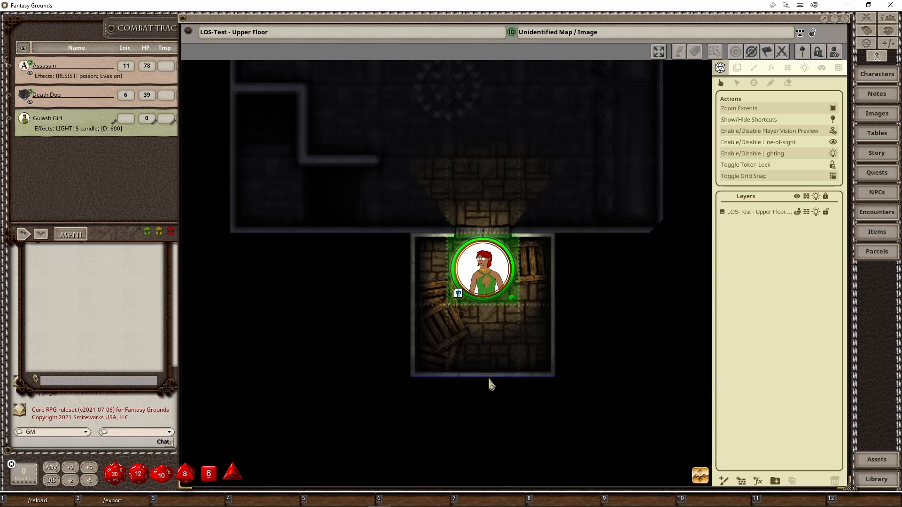
# - Move Gulash Girl past the small room's south wall into the blue-lit hall and examine the hall's lighting against the explored rooms
pyautogui.scroll(-2, 468, 399)
pyautogui.moveTo(486, 377); pyautogui.dragTo(427, 294)
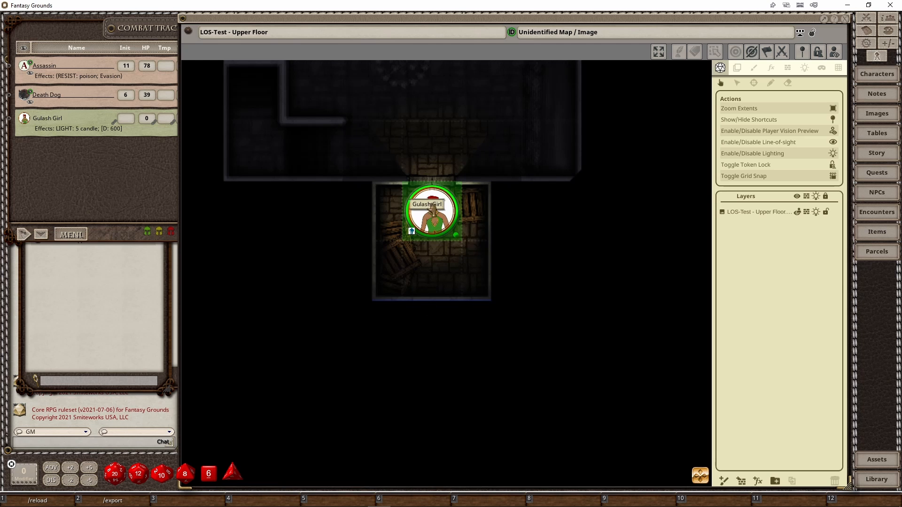
pyautogui.moveTo(434, 216); pyautogui.dragTo(427, 334)
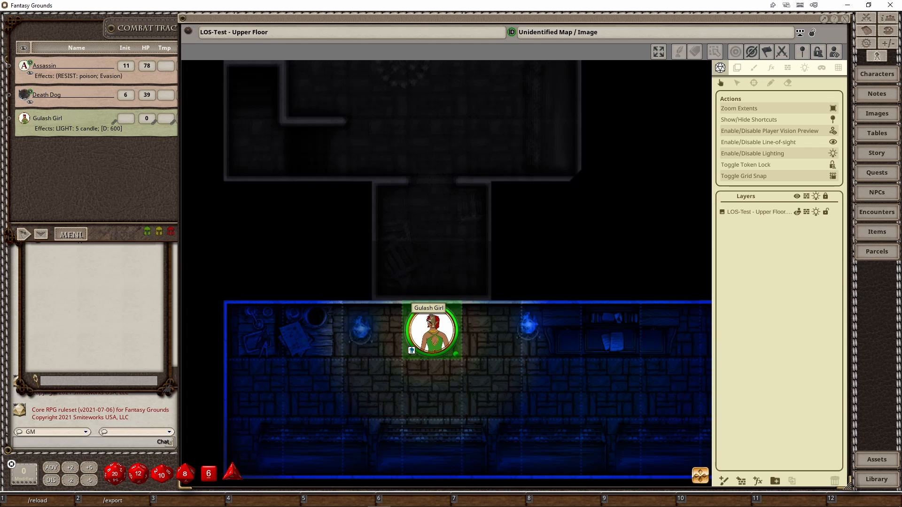
pyautogui.scroll(-4, 428, 316)
pyautogui.moveTo(535, 351); pyautogui.dragTo(479, 329)
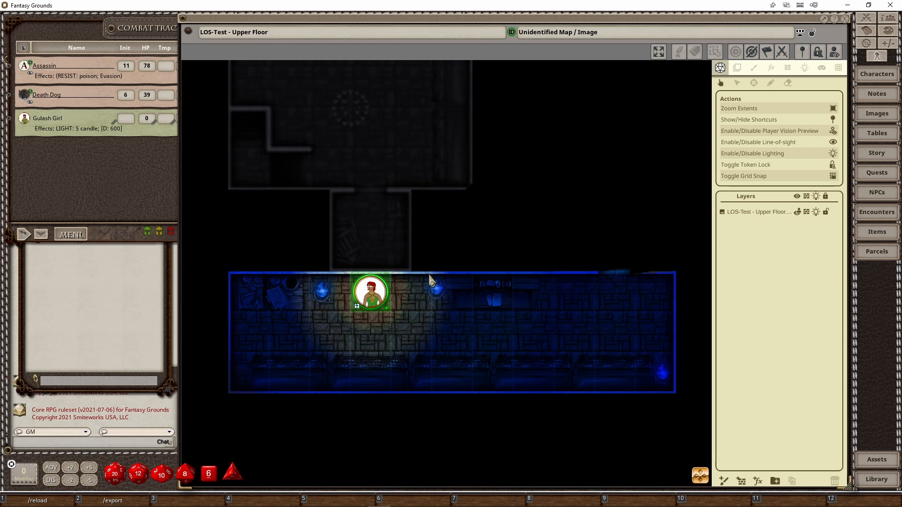
pyautogui.moveTo(430, 280); pyautogui.dragTo(494, 314)
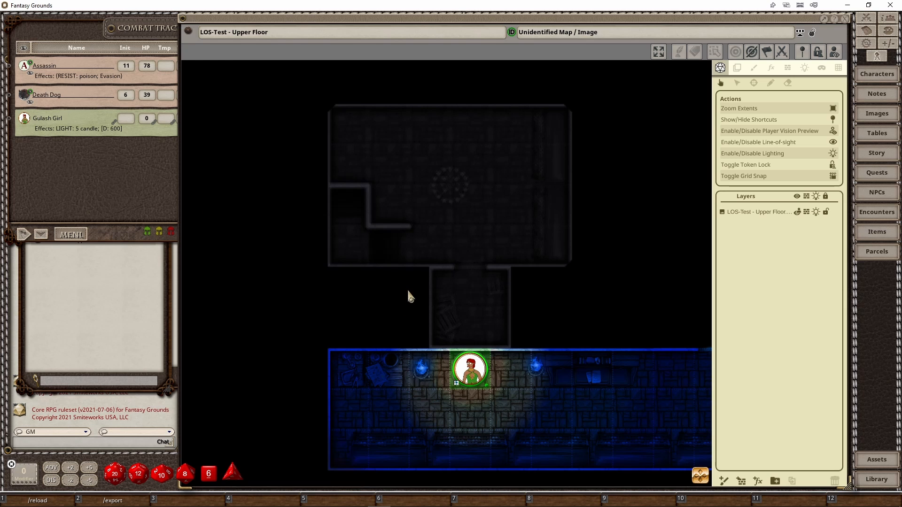
pyautogui.moveTo(407, 289); pyautogui.dragTo(323, 238)
pyautogui.scroll(-1, 323, 239)
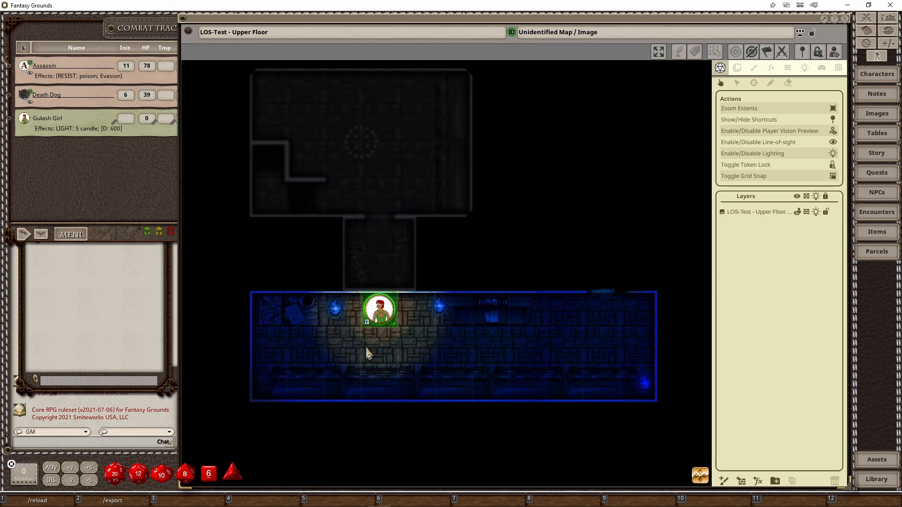
pyautogui.scroll(-2, 366, 354)
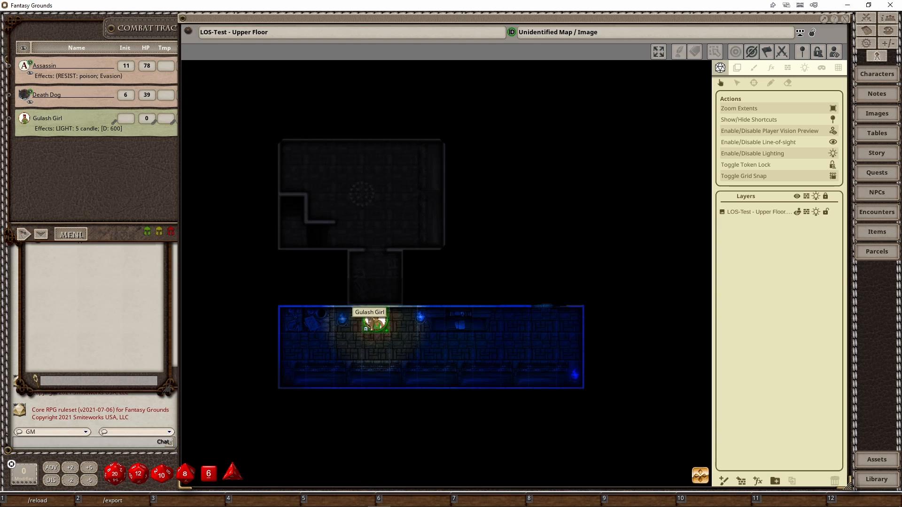
pyautogui.moveTo(326, 336); pyautogui.dragTo(396, 368)
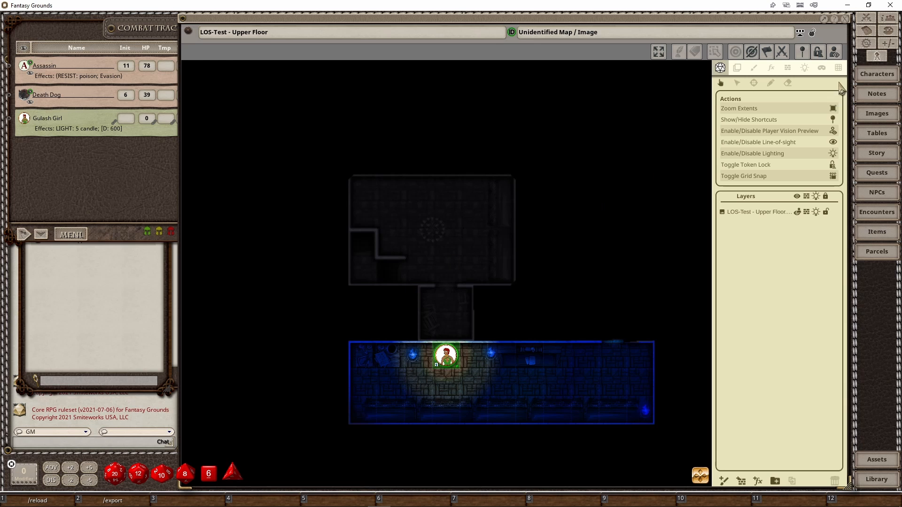
# - Close the upper floor map and unload A Module in the data module activation list
pyautogui.rightClick(619, 244)
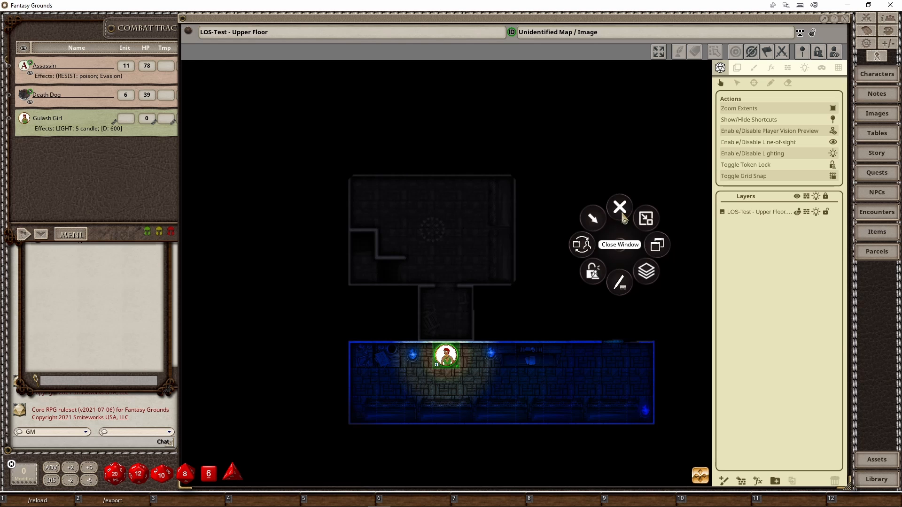
pyautogui.click(619, 208)
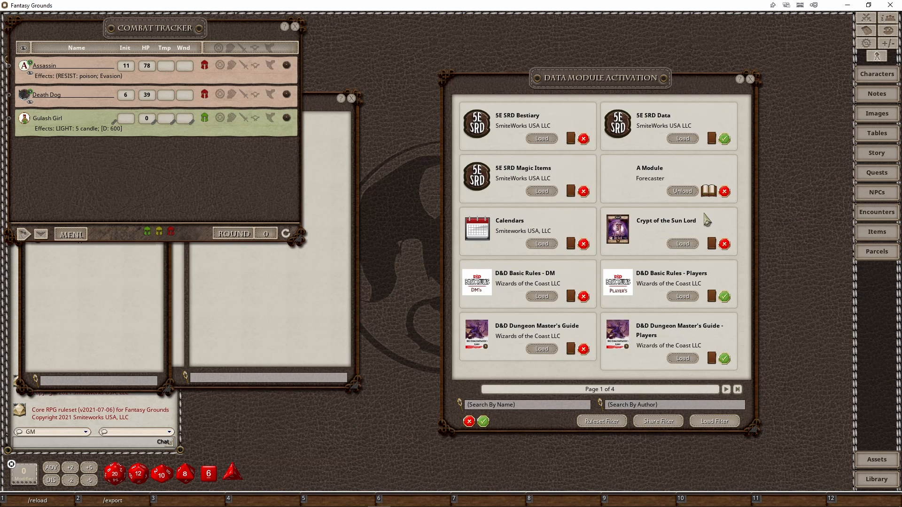
pyautogui.click(682, 191)
pyautogui.rightClick(643, 178)
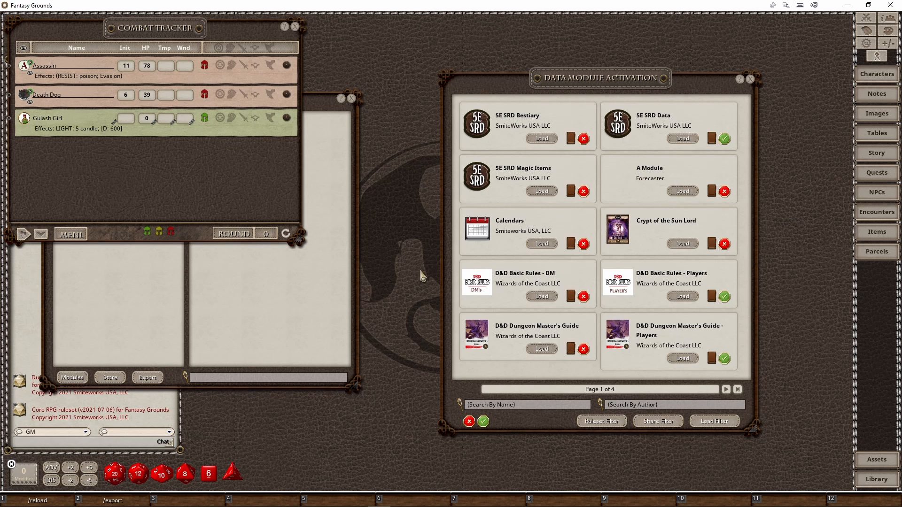
# - Bring up the df2vtt folder and the DungeonFog FG Module Generator, reposition the generator window and examine its grid color value
pyautogui.moveTo(367, 505)
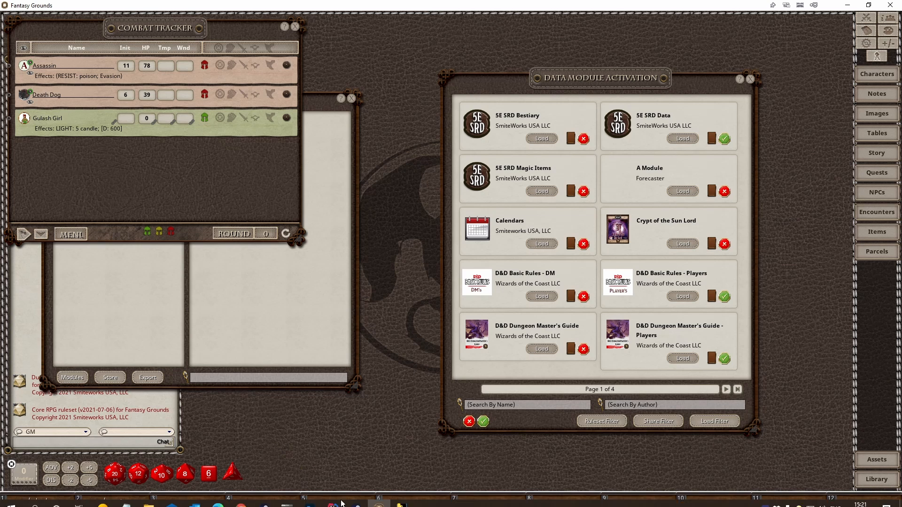
pyautogui.moveTo(148, 498)
pyautogui.click(120, 460)
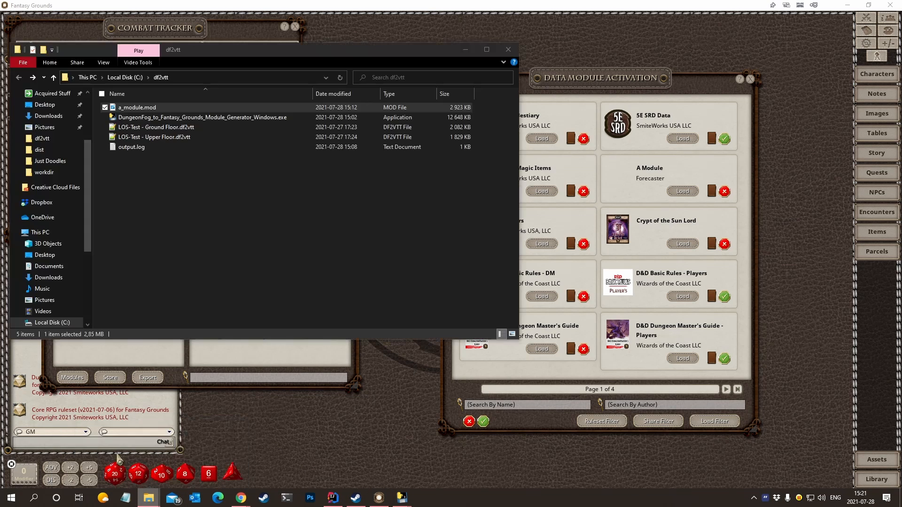
pyautogui.moveTo(431, 501)
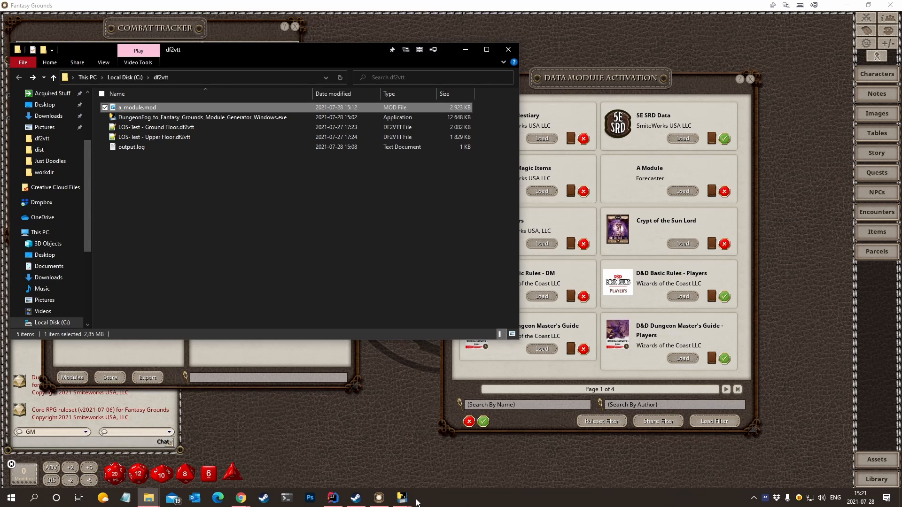
pyautogui.moveTo(404, 499)
pyautogui.click(435, 456)
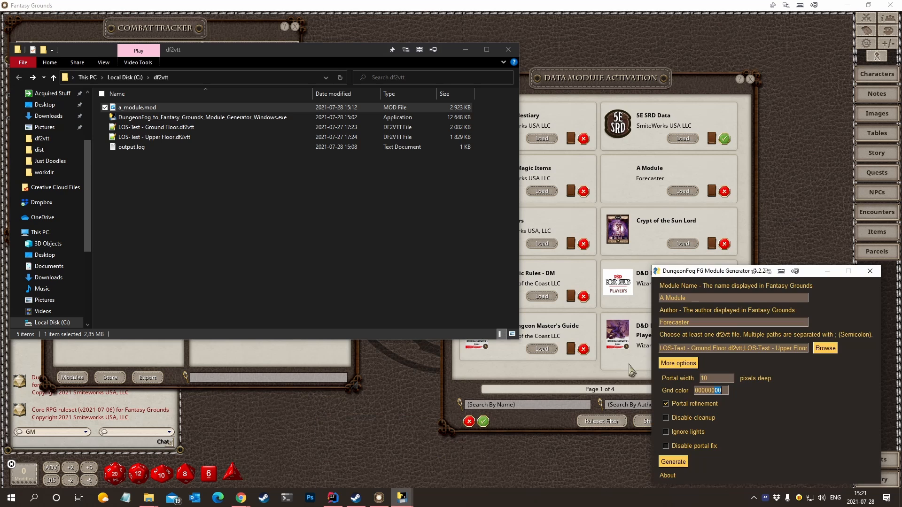
pyautogui.moveTo(725, 275); pyautogui.dragTo(664, 183)
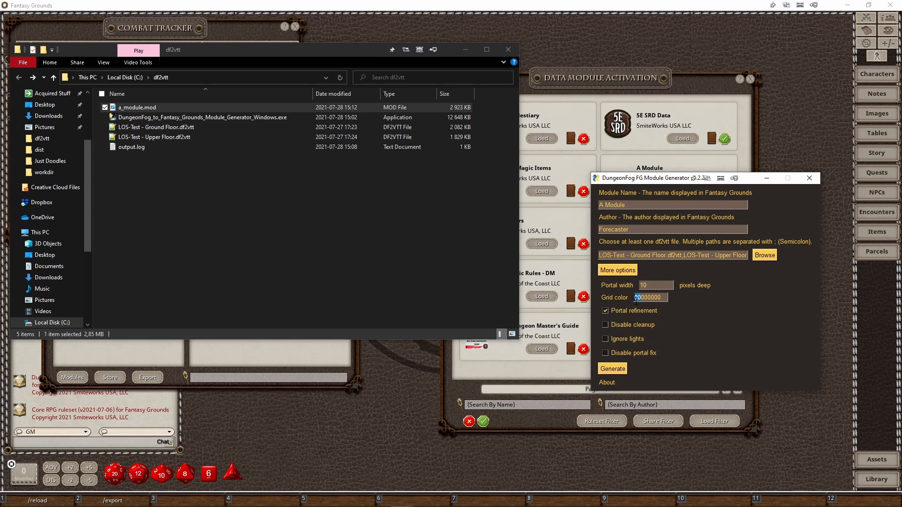
pyautogui.moveTo(637, 300); pyautogui.dragTo(642, 302)
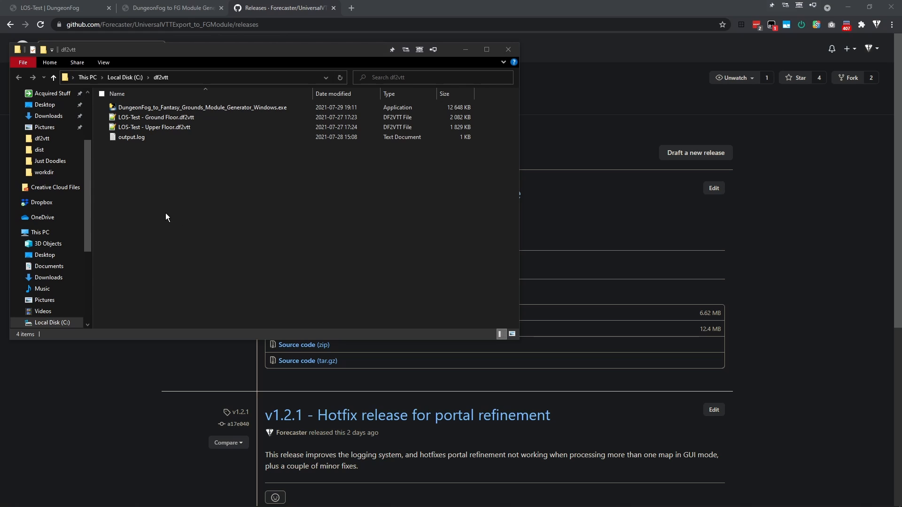
# - Open Windows Terminal in the df2vtt folder and arrange it as a smaller window that leaves the folder's files visible
pyautogui.click(160, 183)
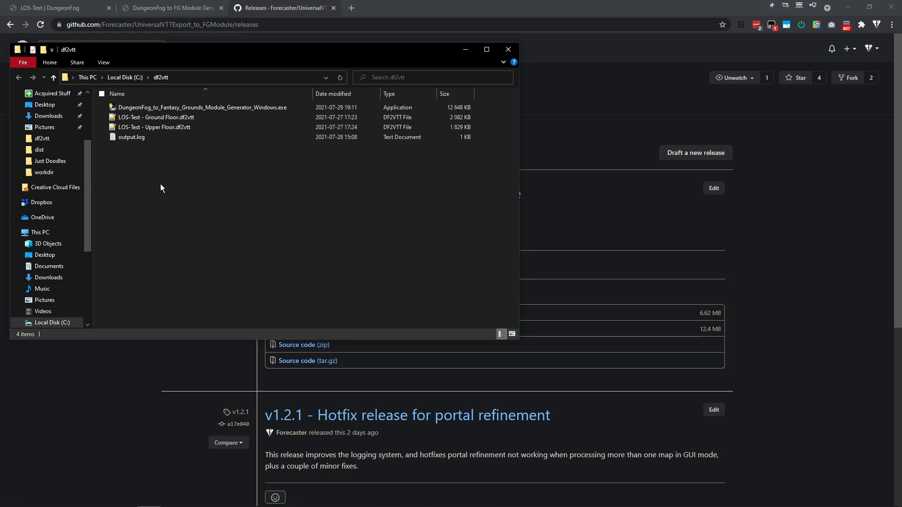
pyautogui.rightClick(159, 183)
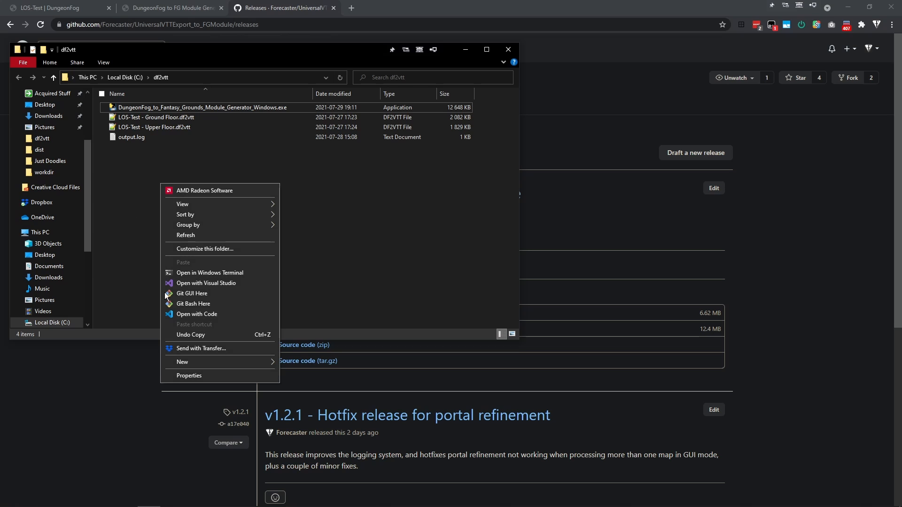
pyautogui.click(207, 272)
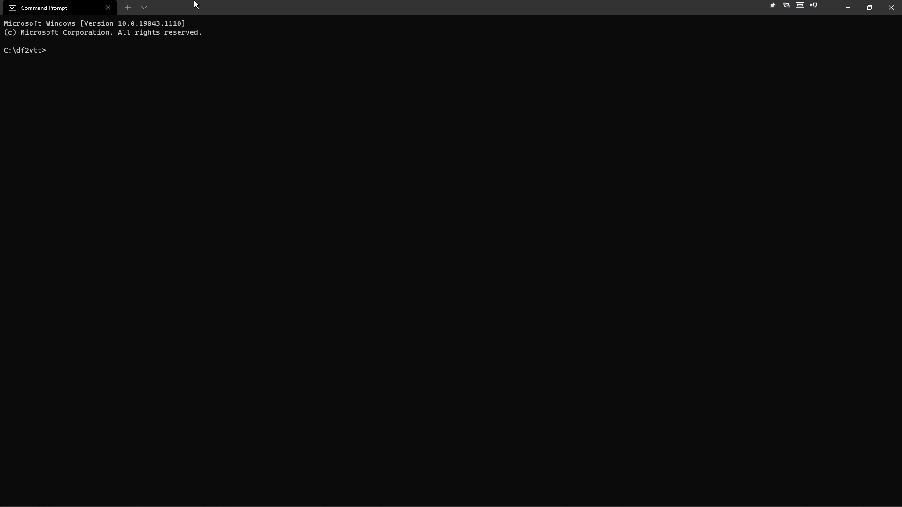
pyautogui.moveTo(196, 4); pyautogui.dragTo(295, 127)
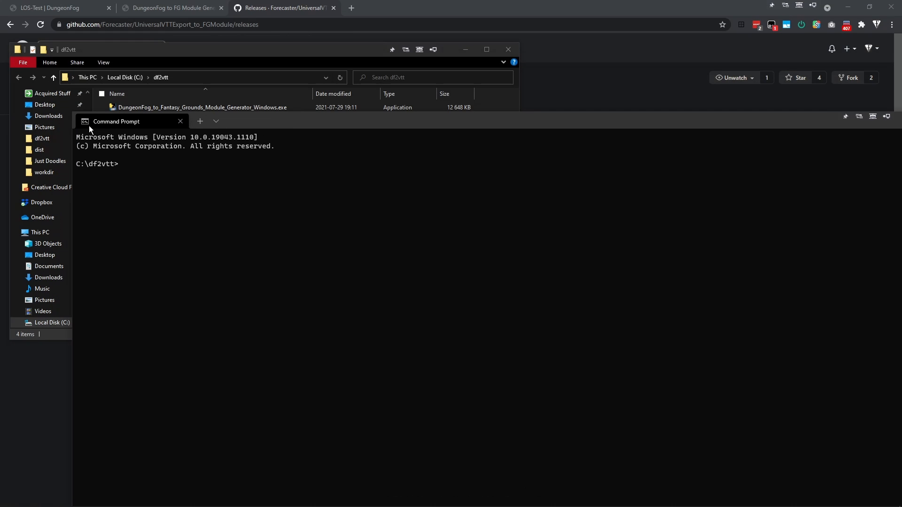
pyautogui.moveTo(89, 125); pyautogui.dragTo(344, 275)
pyautogui.moveTo(560, 273); pyautogui.dragTo(474, 153)
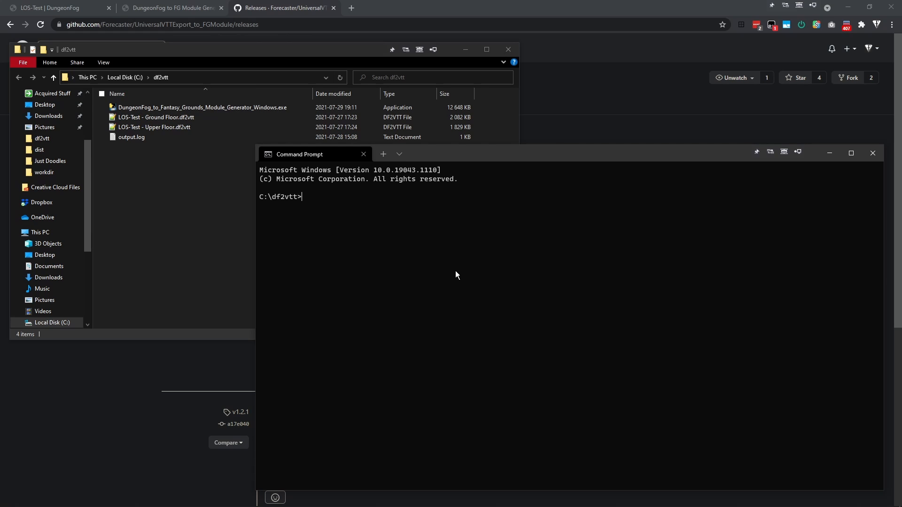
# - Run DungeonFog_to_Fantasy_Grounds_Module_Generator_Windows.exe with --help and make the terminal window taller to fit the output
pyautogui.write('Dunge')
pyautogui.press('Tab')
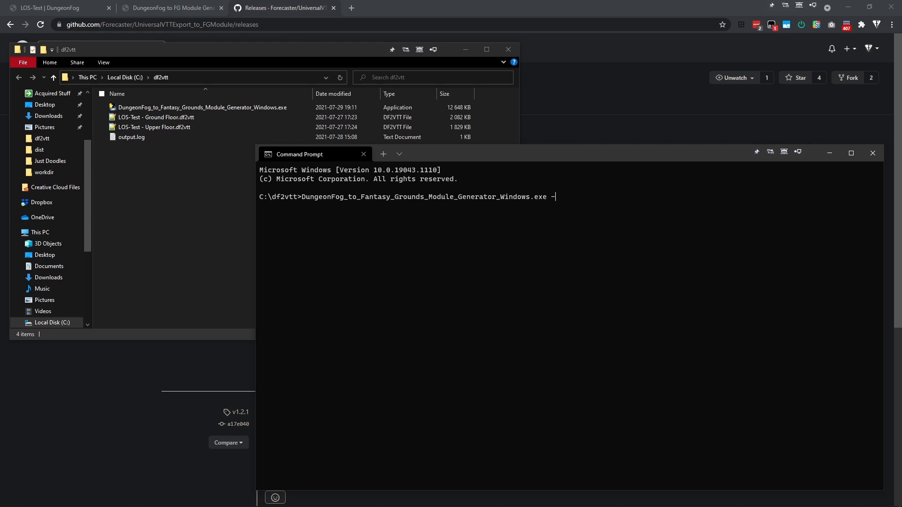
pyautogui.write('-help')
pyautogui.press('Return')
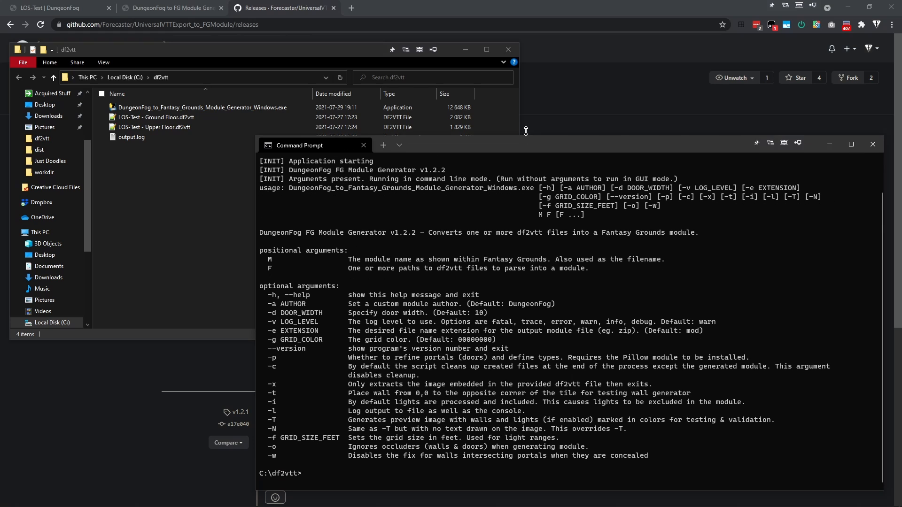
pyautogui.moveTo(526, 146); pyautogui.dragTo(526, 106)
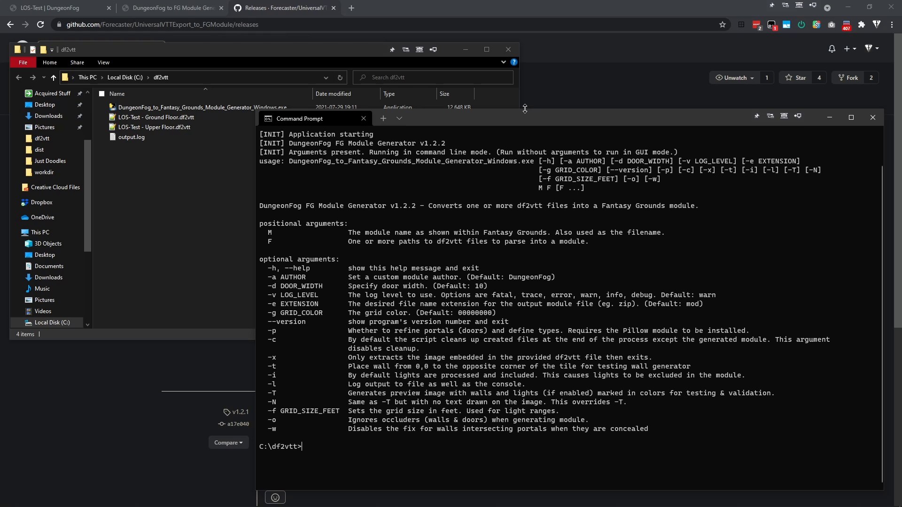
# - Examine the generator's help text, covering the usage line, the optional arguments and the required M and F positional arguments
pyautogui.scroll(2, 422, 249)
pyautogui.scroll(-2, 421, 249)
pyautogui.scroll(1, 422, 249)
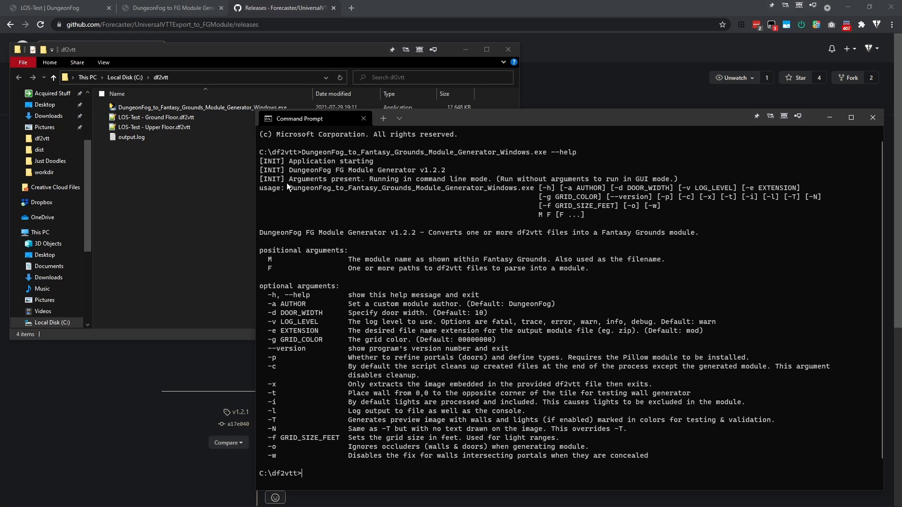
pyautogui.moveTo(289, 187); pyautogui.dragTo(531, 187)
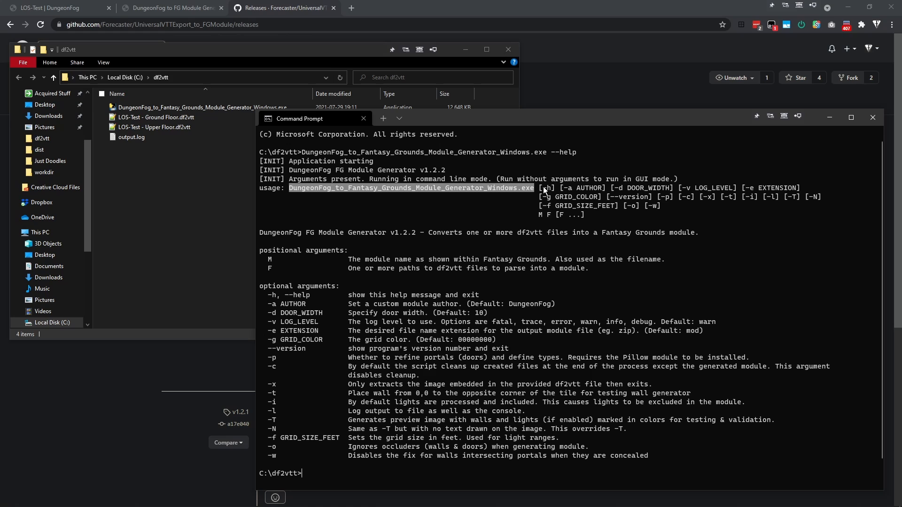
pyautogui.moveTo(538, 187); pyautogui.dragTo(621, 210)
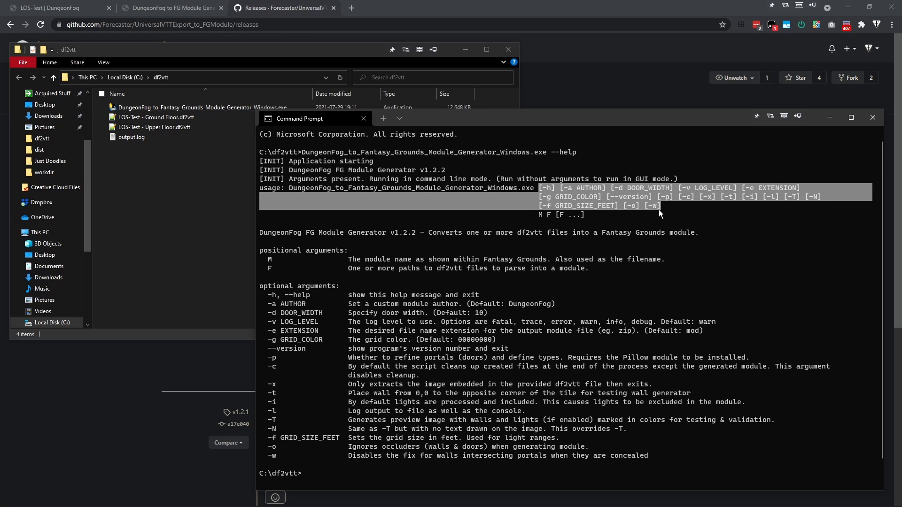
pyautogui.click(541, 189)
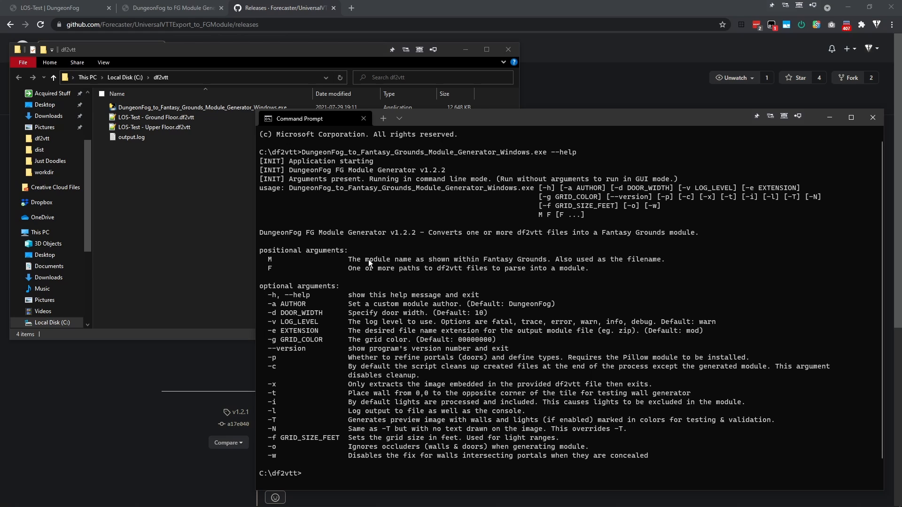
pyautogui.click(270, 272)
pyautogui.click(540, 215)
pyautogui.click(361, 273)
# - Recall the generator command and replace its --help argument with the quoted module name "A Module"
pyautogui.click(311, 467)
pyautogui.press('Up')
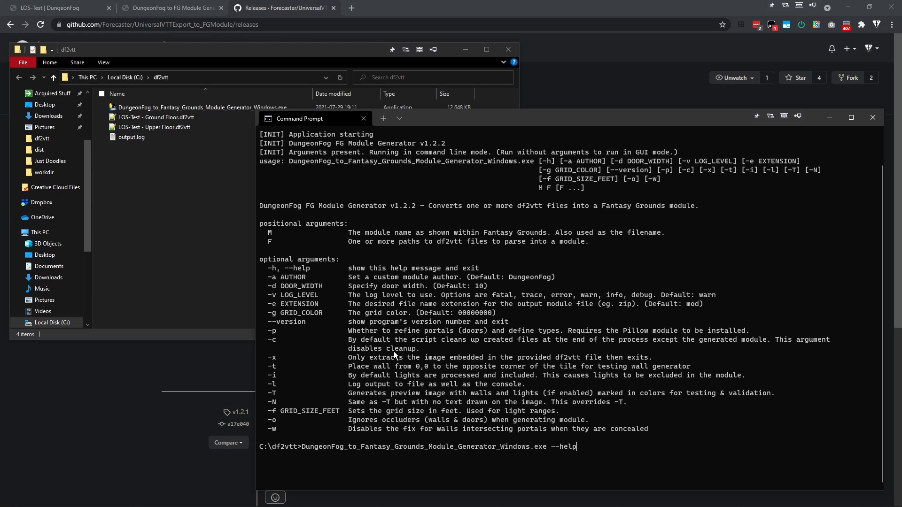
pyautogui.press('BackSpace')
pyautogui.press('BackSpace')
pyautogui.press('BackSpace')
pyautogui.press('BackSpace')
pyautogui.press('BackSpace')
pyautogui.write('A MN')
pyautogui.press('BackSpace')
pyautogui.write('odule')
pyautogui.click(549, 187)
pyautogui.click(552, 446)
pyautogui.press('End')
pyautogui.write('"')
pyautogui.moveTo(551, 446); pyautogui.dragTo(587, 444)
pyautogui.click(589, 448)
# - Append "LOS-Test - Ground Floor.df2vtt" and "LOS-Test - Upper Floor.df2vtt" plus a custom author through -a, and run the command
pyautogui.write('LOS')
pyautogui.press('Tab')
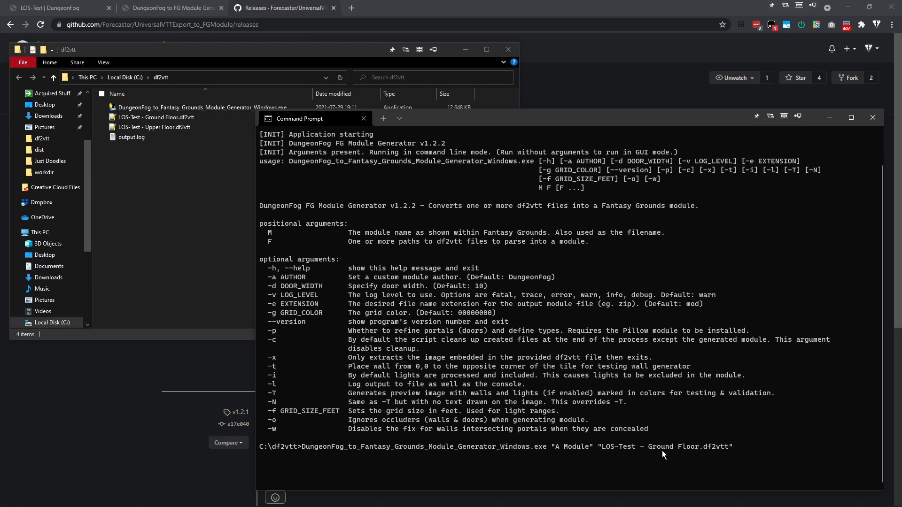
pyautogui.press('Tab')
pyautogui.press('Up')
pyautogui.write('"LO')
pyautogui.press('BackSpace')
pyautogui.press('BackSpace')
pyautogui.press('BackSpace')
pyautogui.press('BackSpace')
pyautogui.write('LOS')
pyautogui.press('Tab')
pyautogui.press('Tab')
pyautogui.write('a')
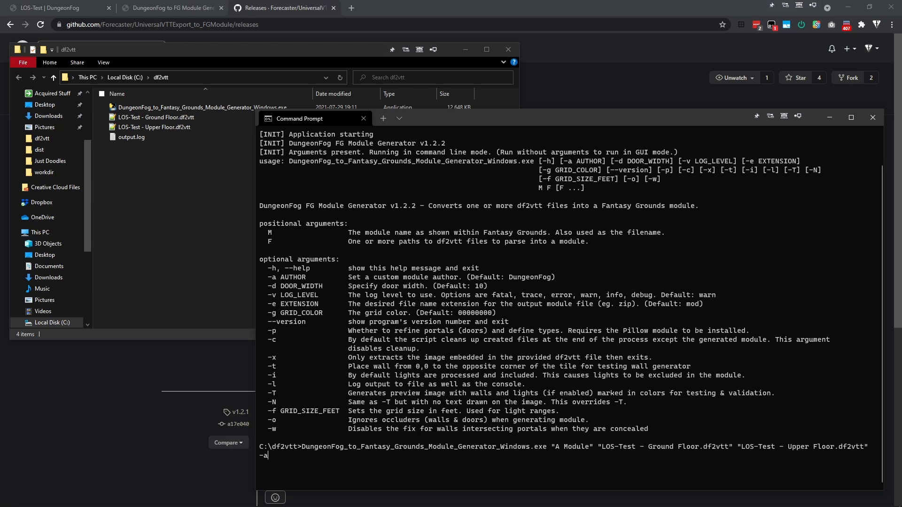
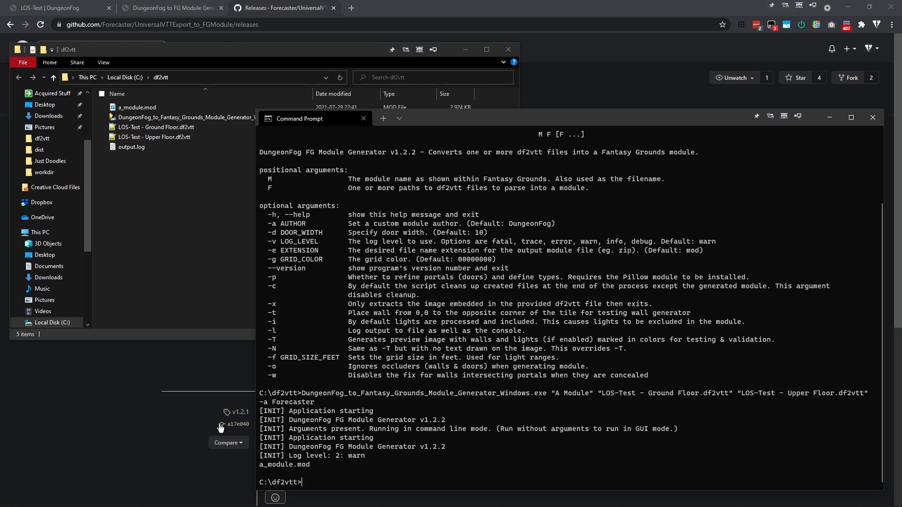
# - Bring the df2vtt folder to the front to check the generated module file, and switch to Fantasy Grounds
pyautogui.click(151, 498)
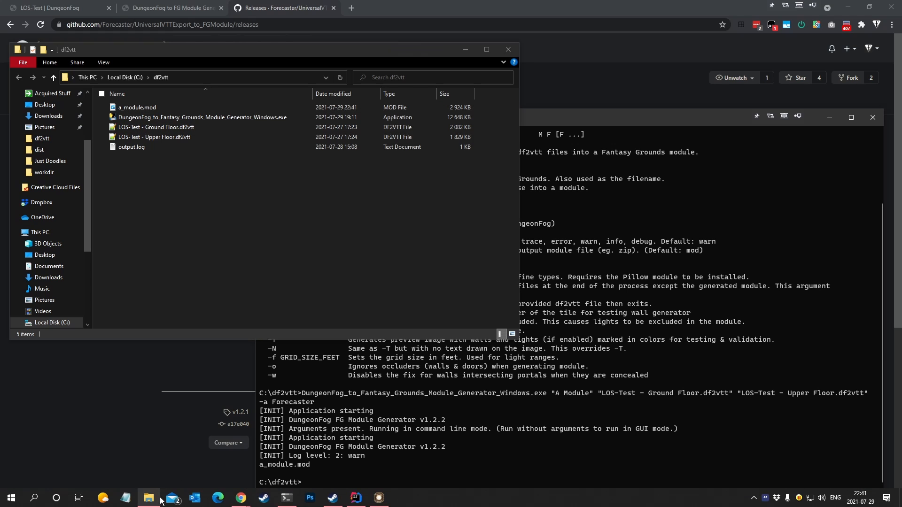
pyautogui.click(379, 497)
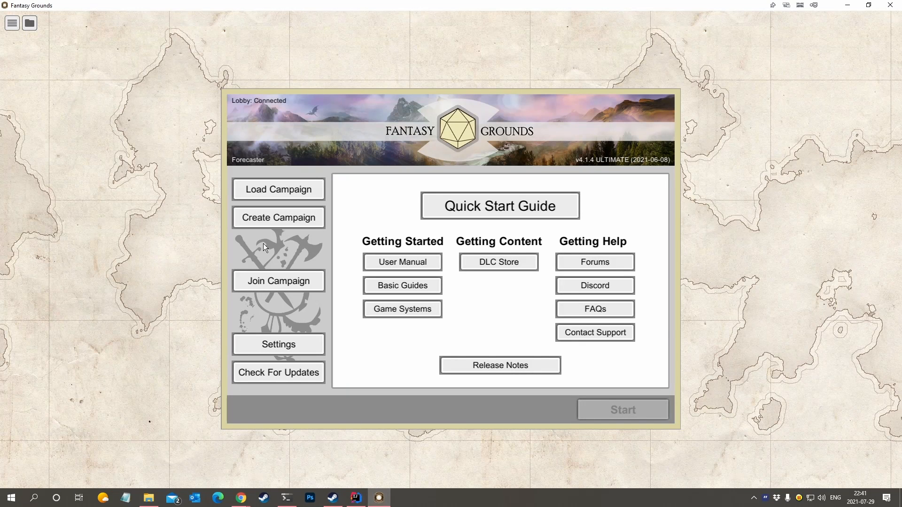
# - Copy a_module.mod from the df2vtt folder into the Fantasy Grounds modules folder, replacing the existing file
pyautogui.click(28, 24)
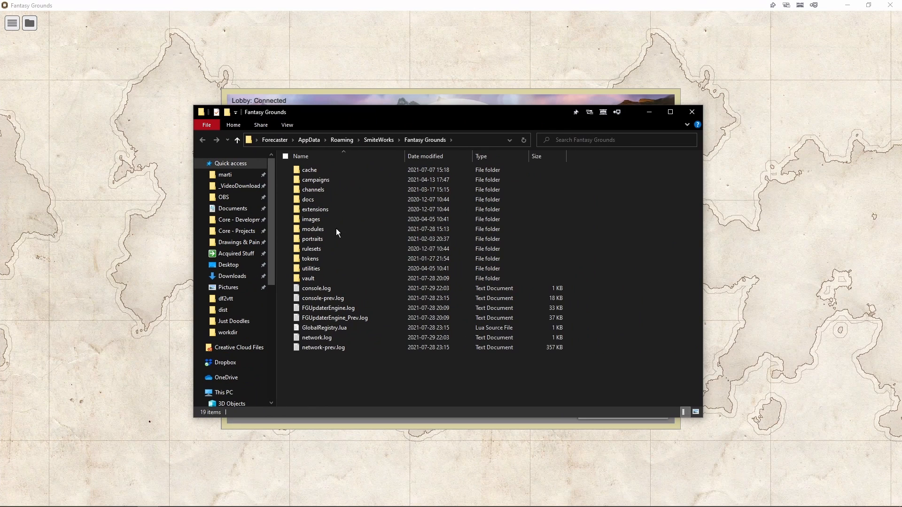
pyautogui.click(321, 229)
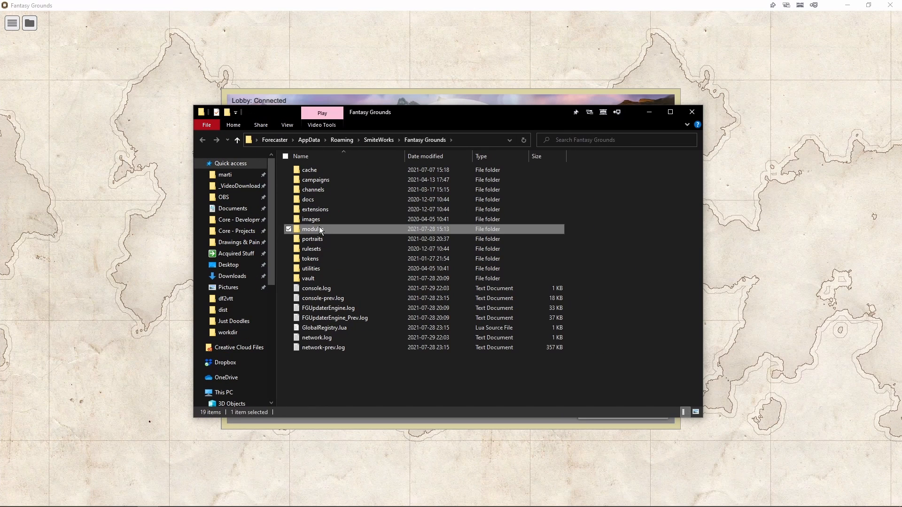
pyautogui.doubleClick(323, 229)
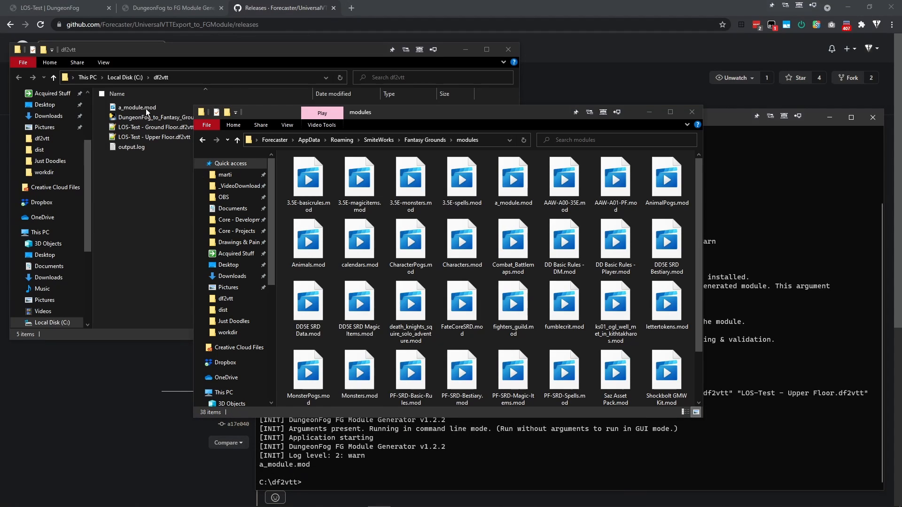
pyautogui.click(147, 109)
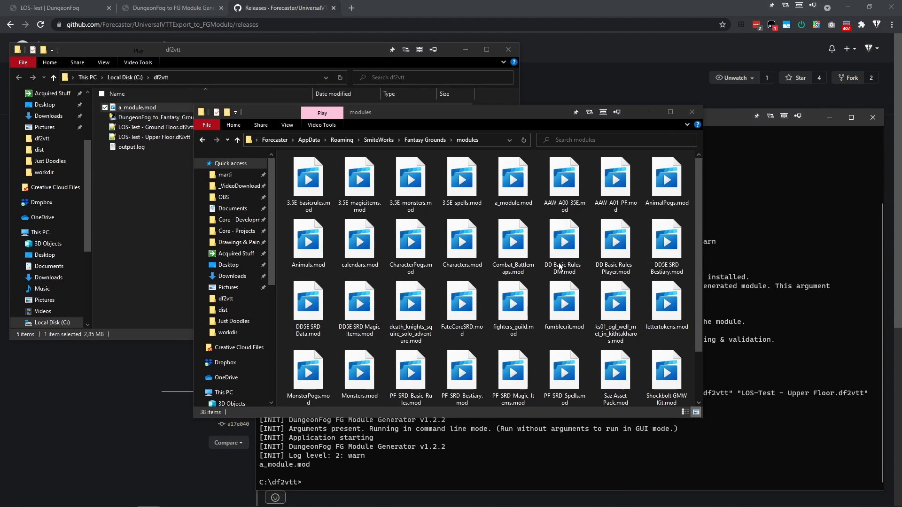
pyautogui.rightClick(559, 264)
pyautogui.click(568, 313)
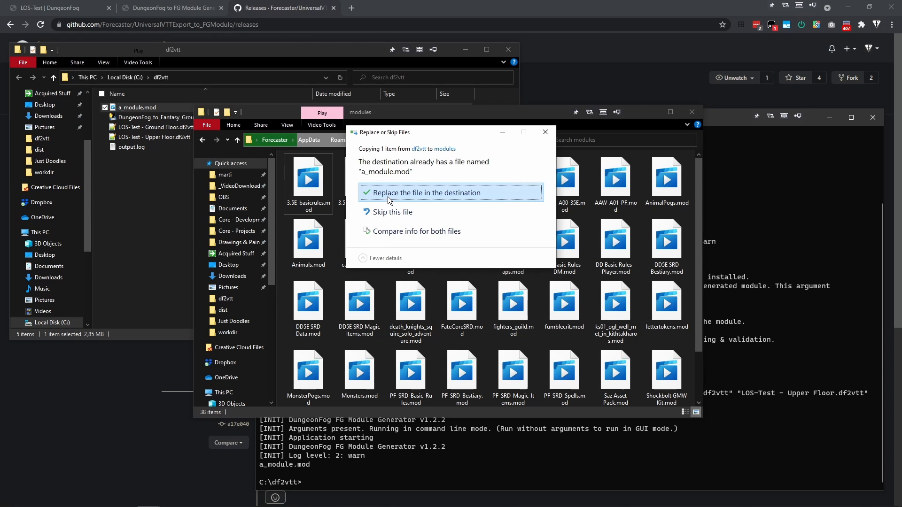
pyautogui.click(388, 196)
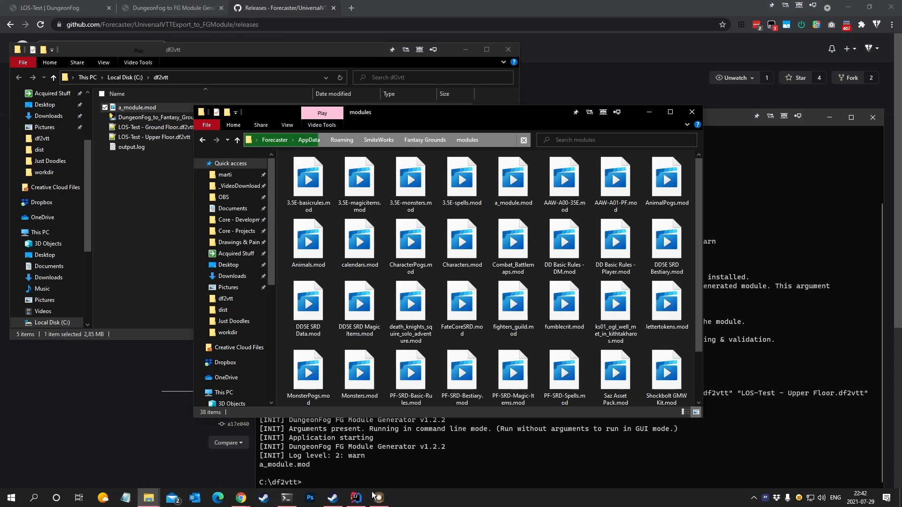
# - Return to Fantasy Grounds and load the existing campaign
pyautogui.click(379, 498)
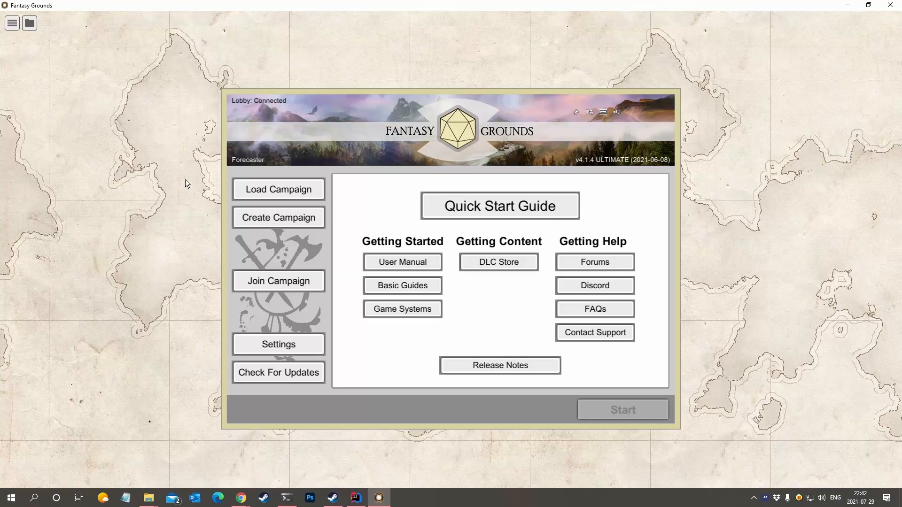
pyautogui.click(256, 185)
pyautogui.doubleClick(382, 255)
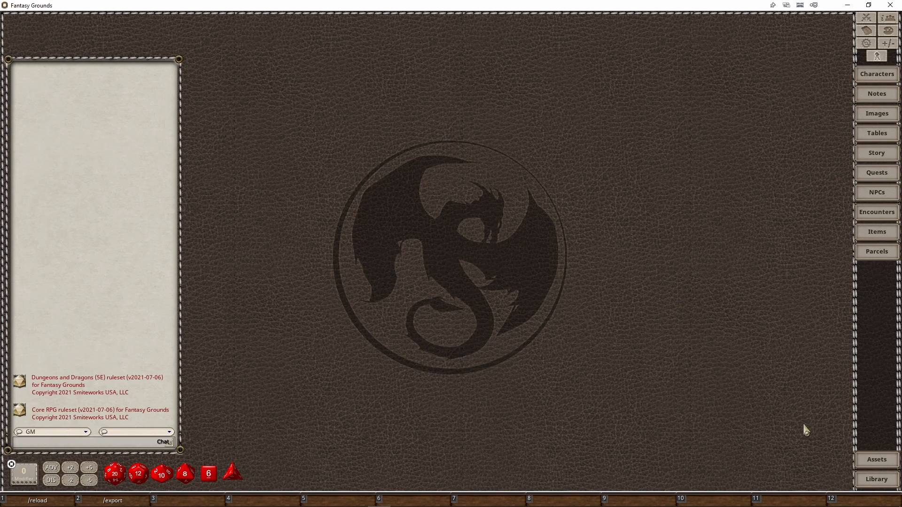
# - Load the A Module data module from the campaign library's module list
pyautogui.click(874, 479)
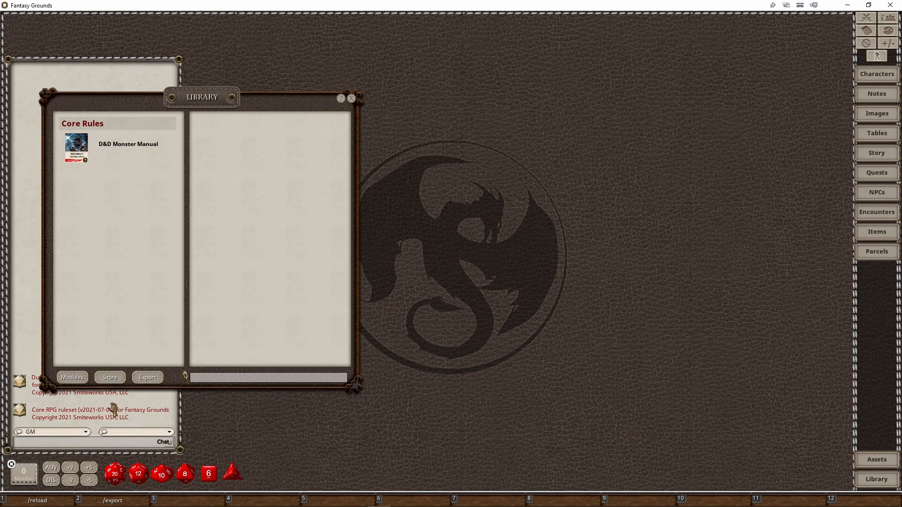
pyautogui.click(80, 380)
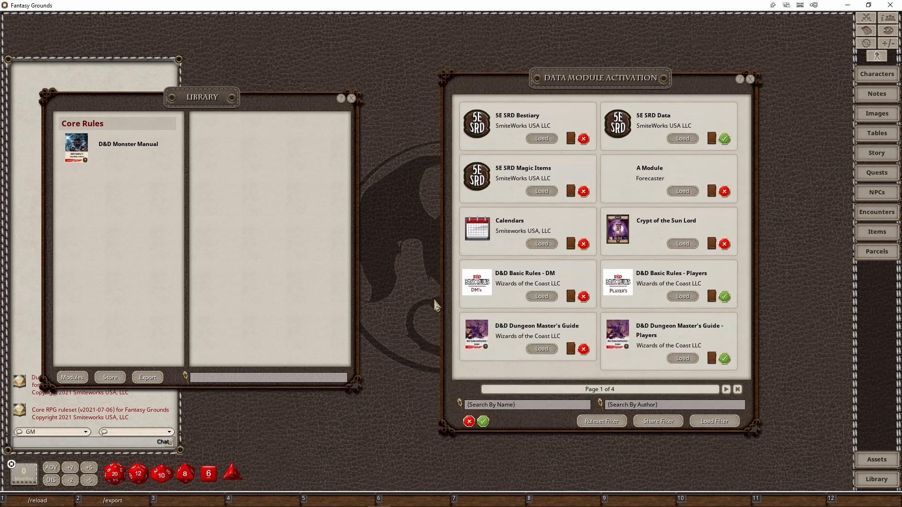
pyautogui.click(679, 192)
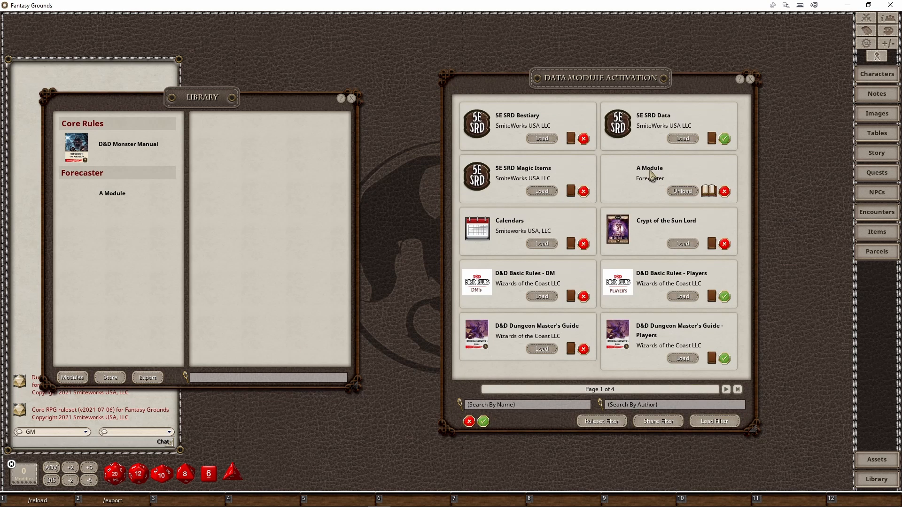
# - Open the LOS-Test - Ground Floor image from A Module and enlarge its window to fill the tabletop area
pyautogui.click(99, 196)
pyautogui.click(221, 125)
pyautogui.moveTo(447, 253); pyautogui.dragTo(76, 290)
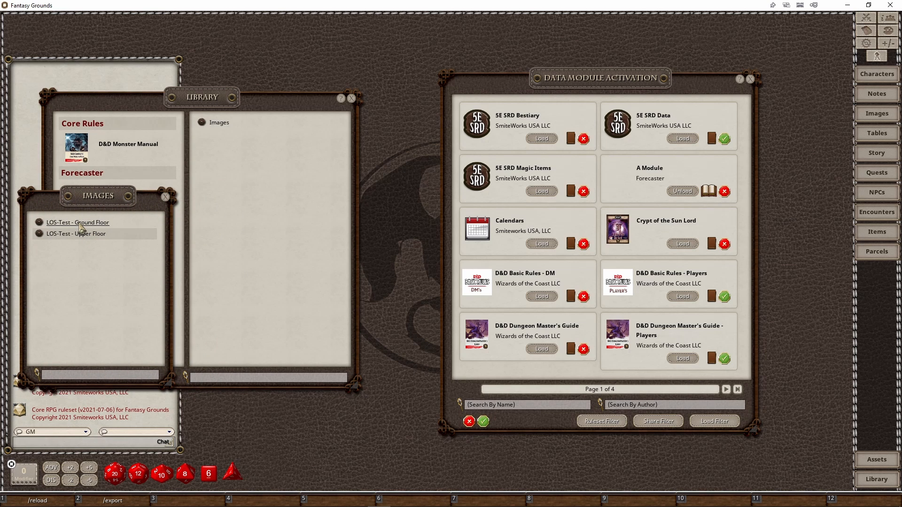
pyautogui.click(79, 224)
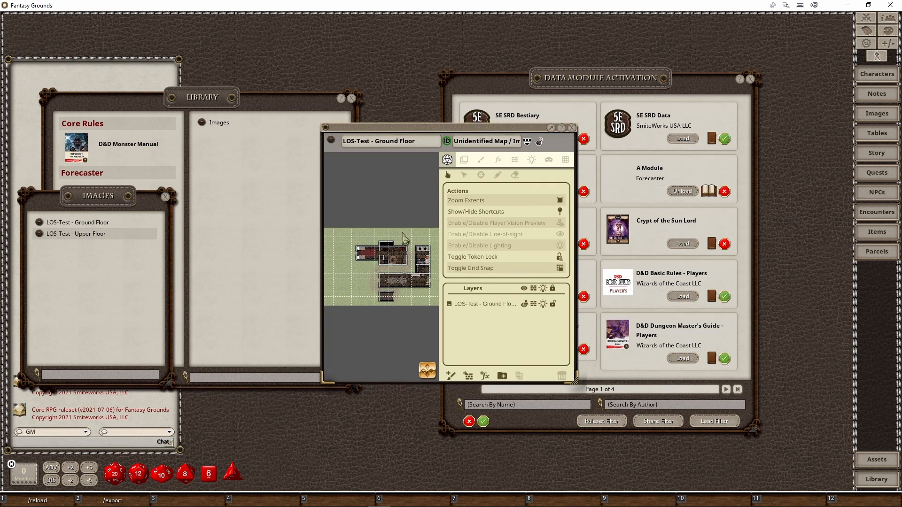
pyautogui.moveTo(403, 196); pyautogui.dragTo(679, 298)
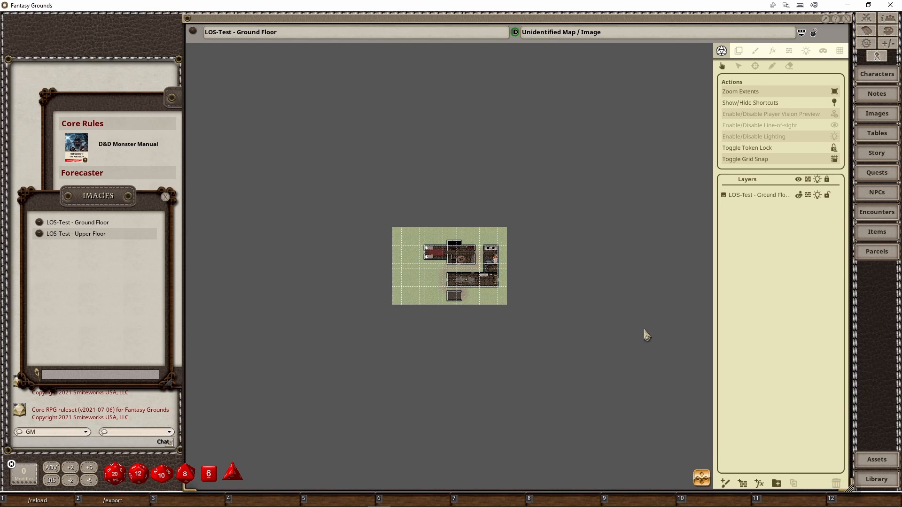
pyautogui.scroll(5, 484, 305)
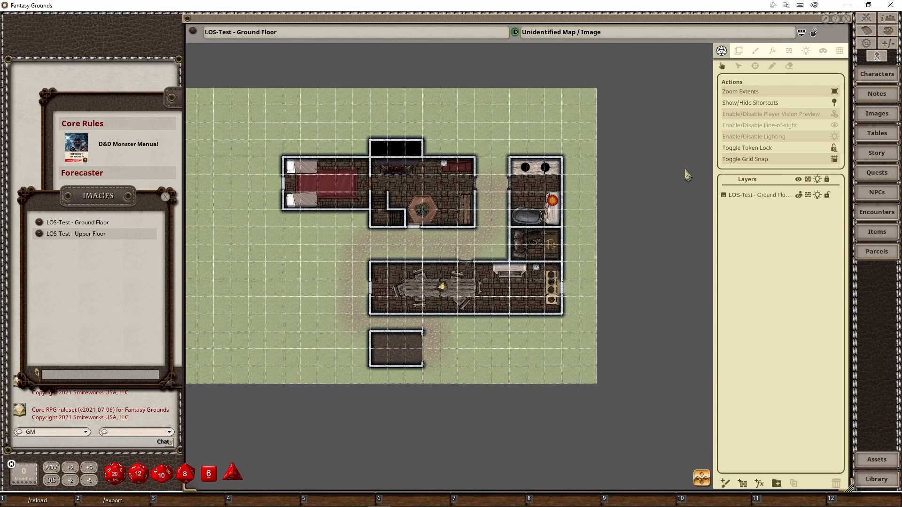
# - Show the line-of-sight walls, doors and windows on the ground floor map and inspect their placement, including around the kitchen's upper wall
pyautogui.click(788, 52)
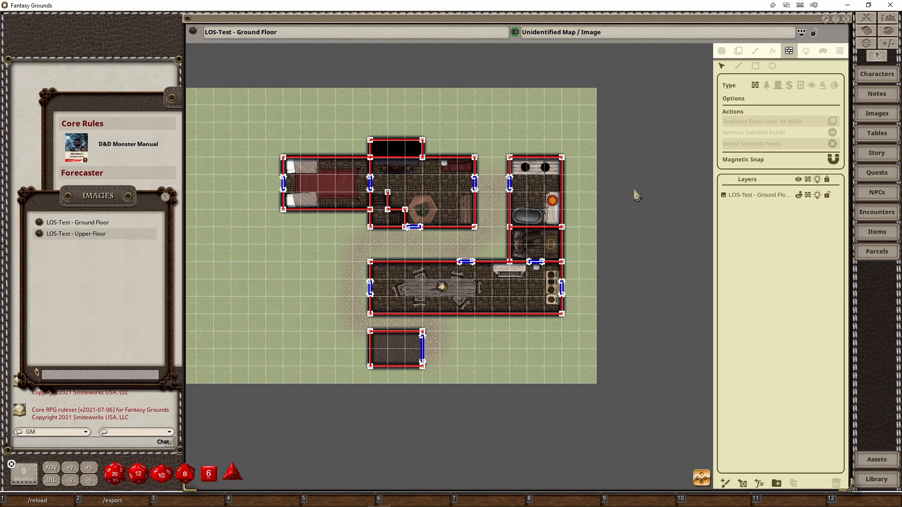
pyautogui.scroll(3, 415, 301)
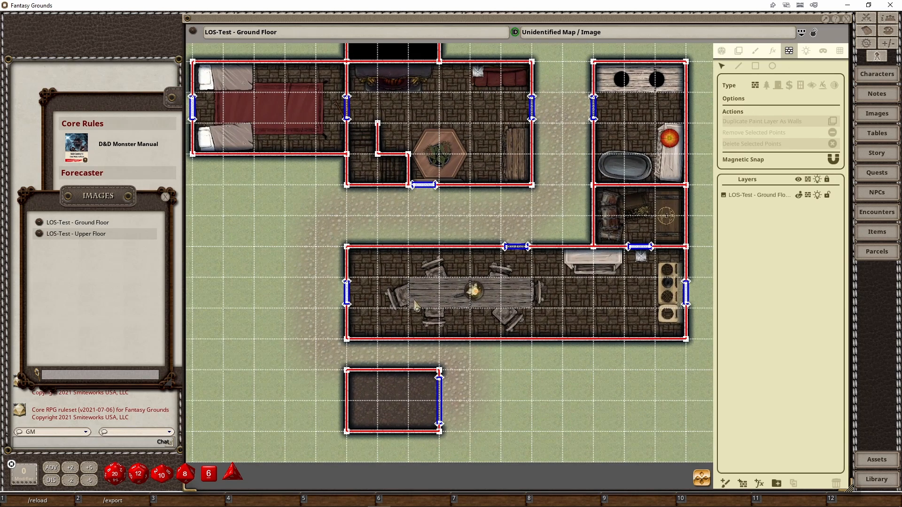
pyautogui.moveTo(302, 247); pyautogui.dragTo(313, 263)
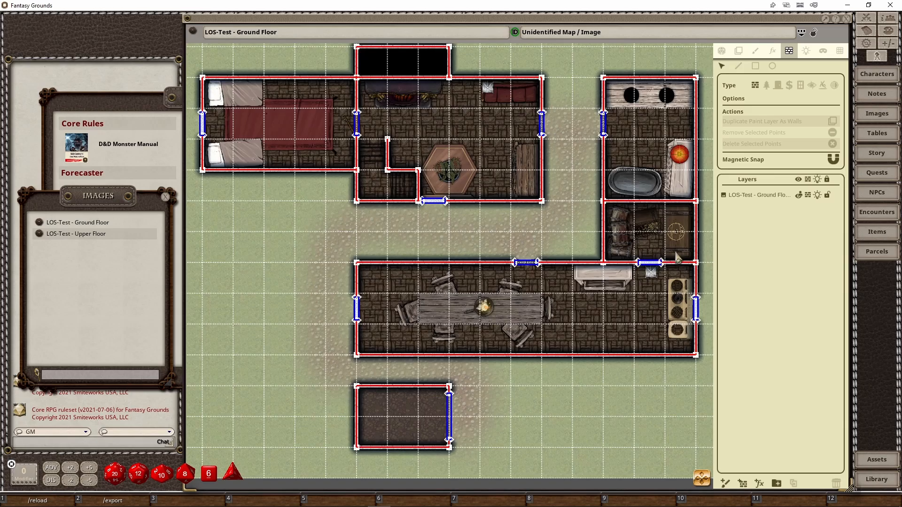
pyautogui.scroll(6, 677, 257)
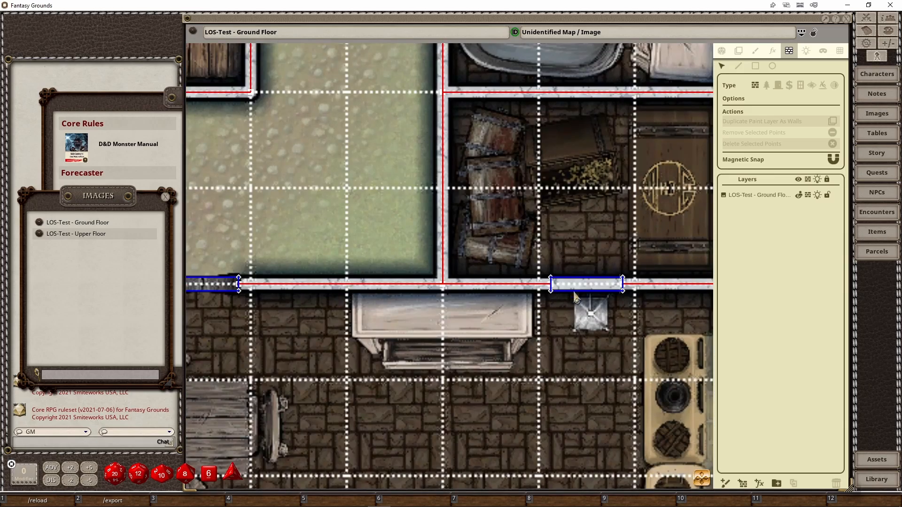
pyautogui.scroll(-8, 576, 284)
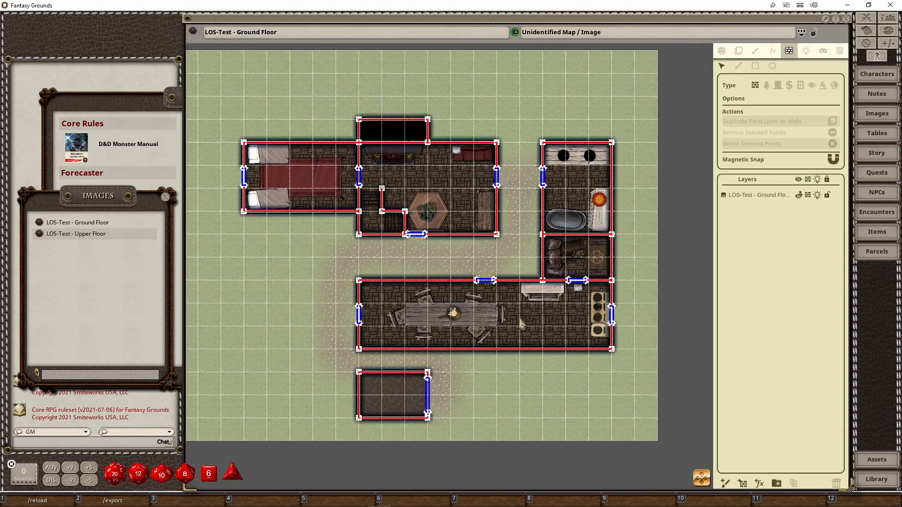
pyautogui.moveTo(528, 321); pyautogui.dragTo(540, 332)
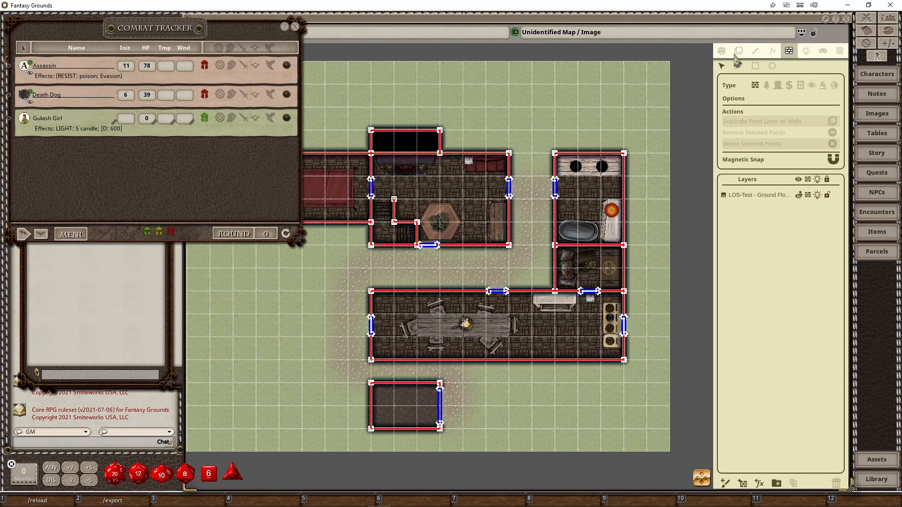
# - Place the Gulash Girl token from the combat tracker on the grass west of the buildings, with line-of-sight and player vision preview enabled
pyautogui.click(721, 51)
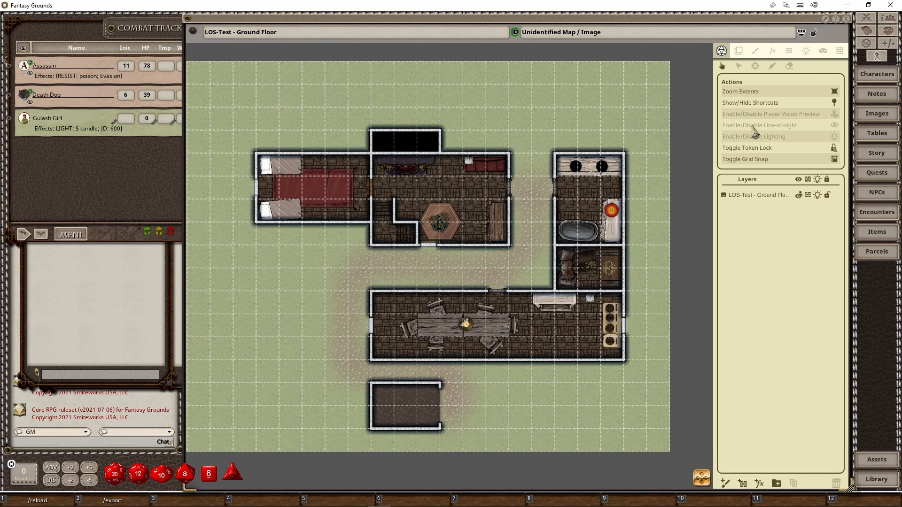
pyautogui.click(751, 125)
pyautogui.moveTo(26, 121); pyautogui.dragTo(268, 305)
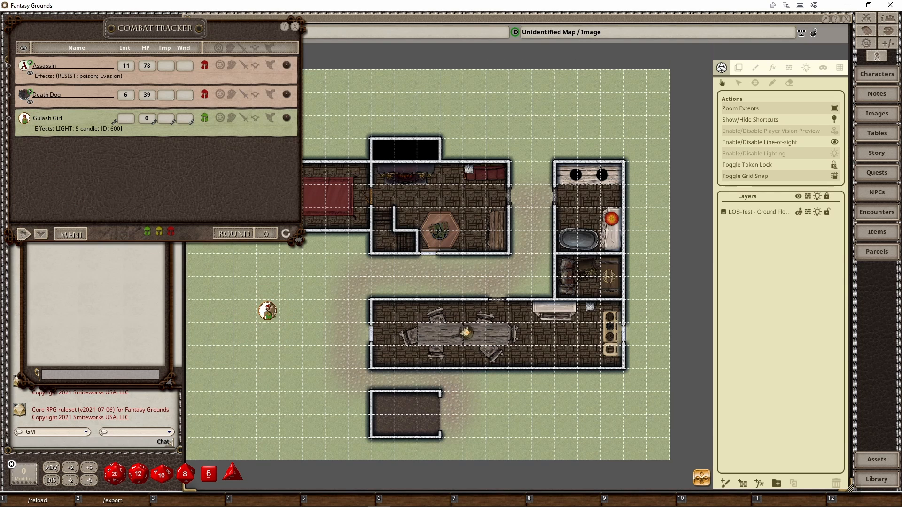
pyautogui.click(268, 311)
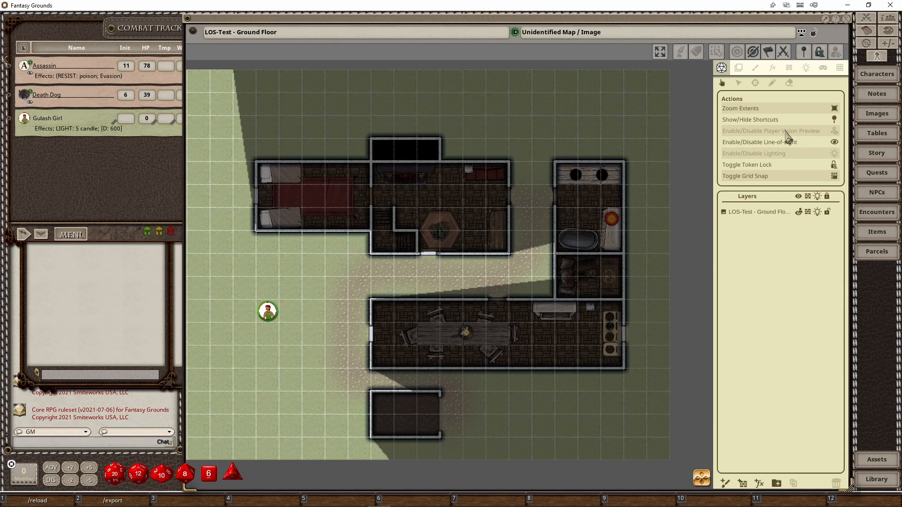
pyautogui.click(786, 131)
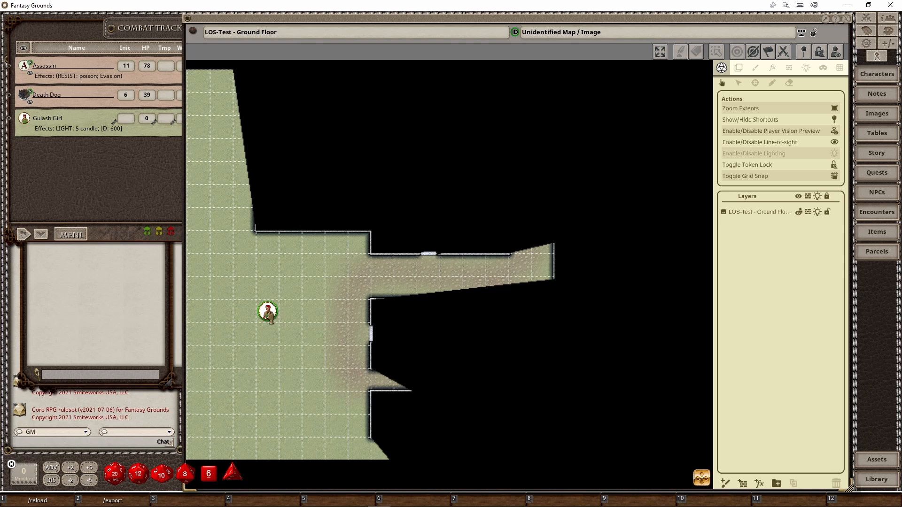
# - Open the dining room's west window and move the Gulash Girl token through it to the floor beyond the table's east end
pyautogui.moveTo(271, 315)
pyautogui.mouseDown()
pyautogui.moveTo(271, 278)
pyautogui.moveTo(397, 281)
pyautogui.moveTo(290, 291)
pyautogui.moveTo(276, 346)
pyautogui.moveTo(267, 334)
pyautogui.mouseUp()
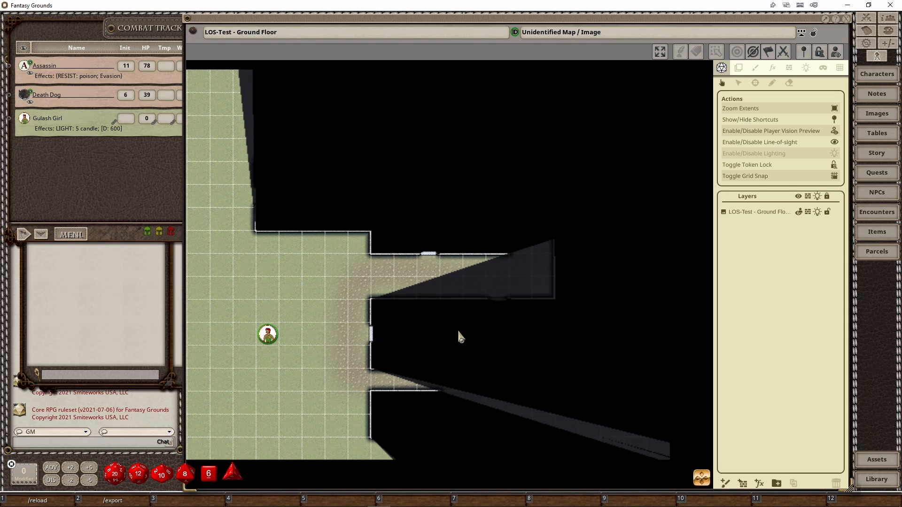
pyautogui.doubleClick(370, 341)
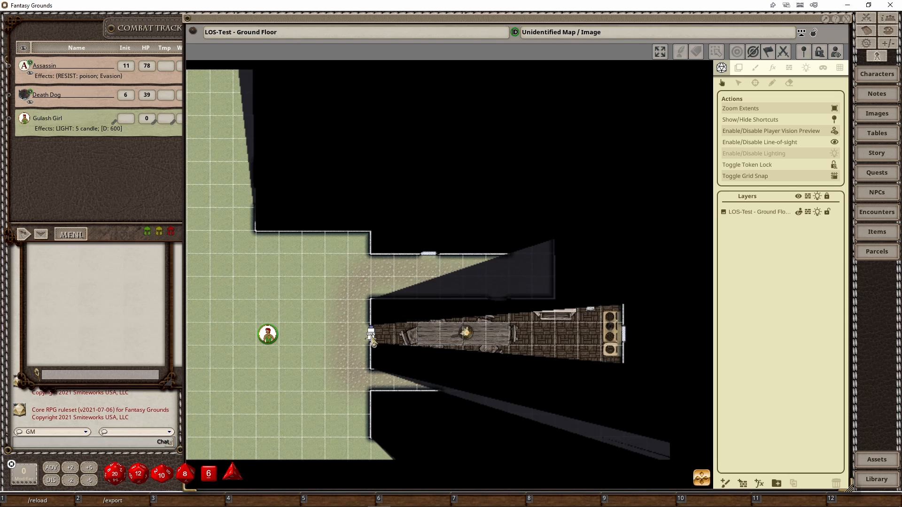
pyautogui.moveTo(268, 336); pyautogui.dragTo(543, 334)
# - Check the window above the kitchen sink, and move the Gulash Girl token west onto the dining table to test its line of sight
pyautogui.scroll(3, 602, 316)
pyautogui.scroll(3, 602, 316)
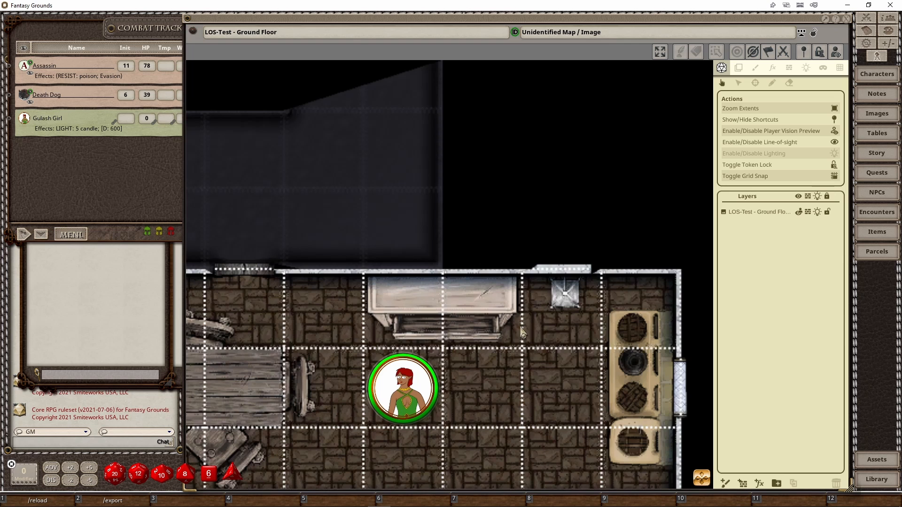
pyautogui.scroll(3, 591, 291)
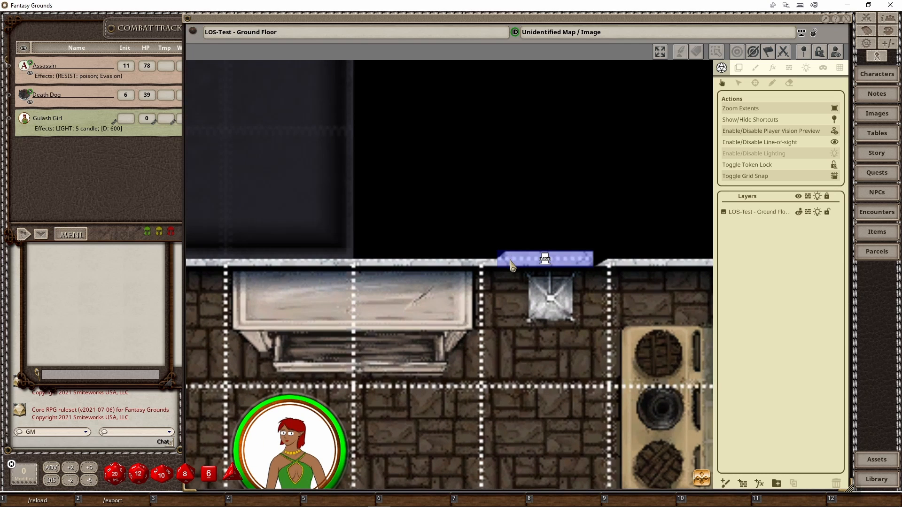
pyautogui.scroll(-3, 437, 329)
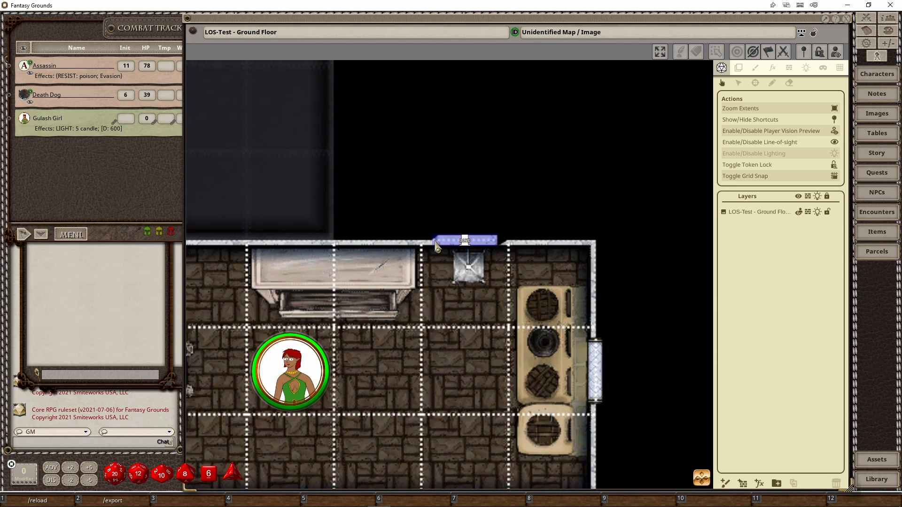
pyautogui.moveTo(442, 362); pyautogui.dragTo(527, 358)
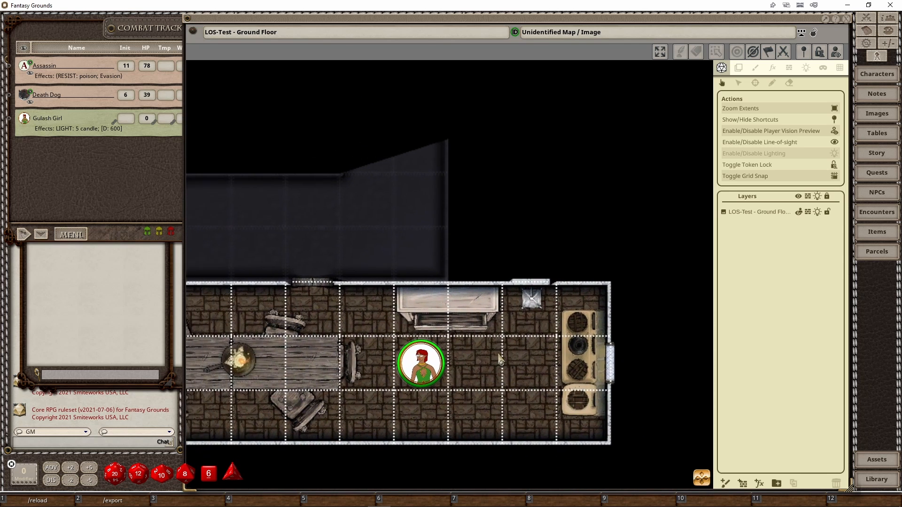
pyautogui.scroll(-2, 421, 362)
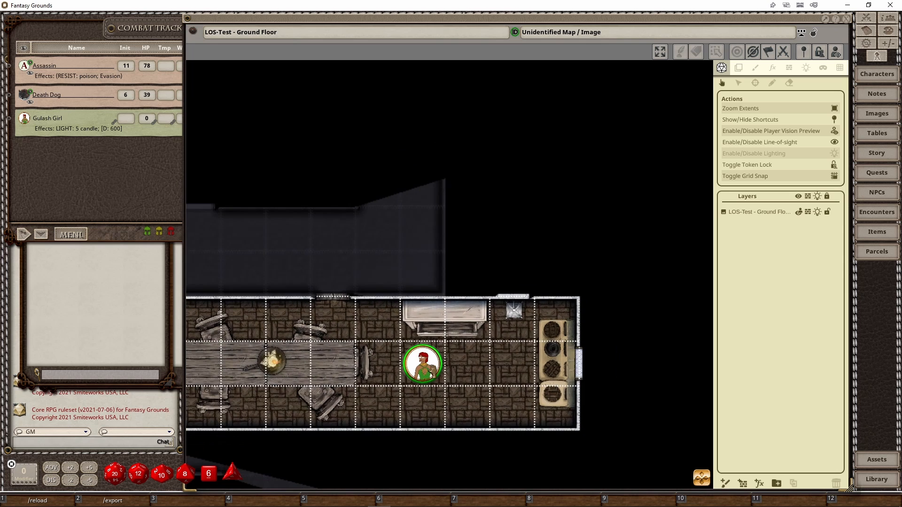
pyautogui.moveTo(423, 364); pyautogui.dragTo(377, 364)
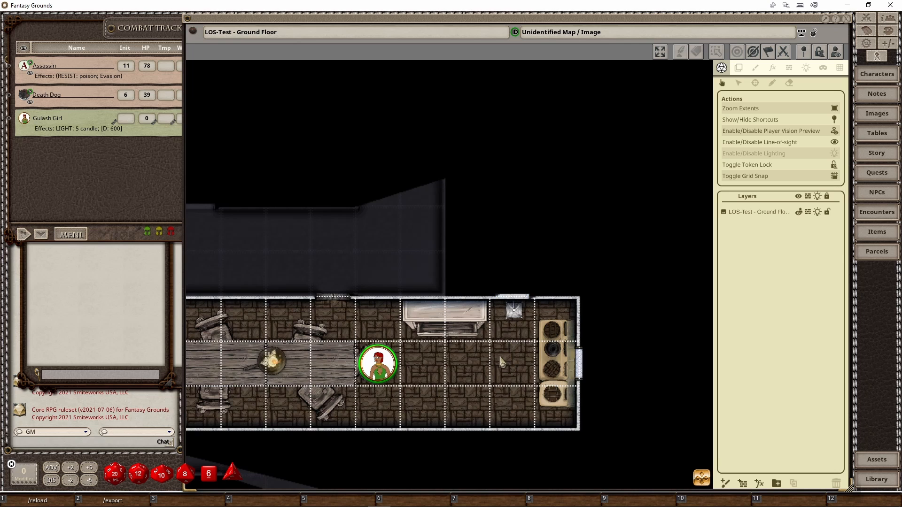
pyautogui.scroll(-2, 500, 348)
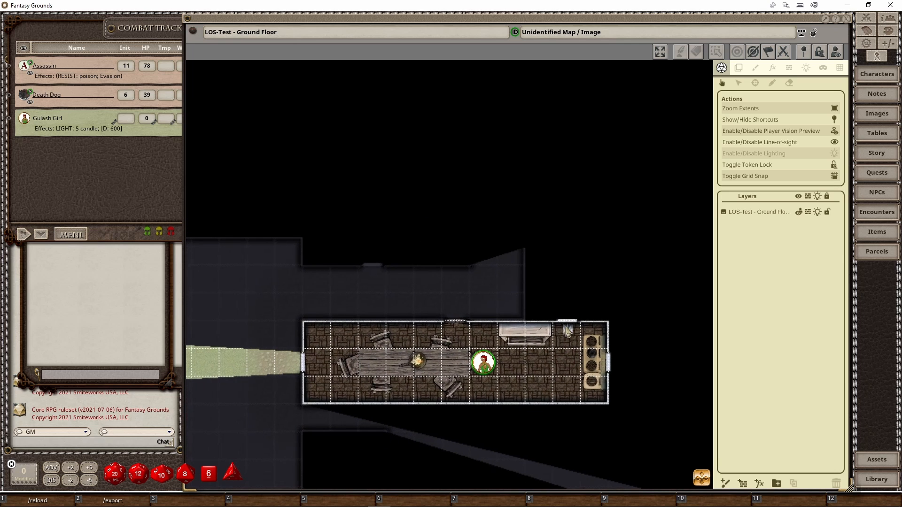
pyautogui.moveTo(484, 365); pyautogui.dragTo(400, 362)
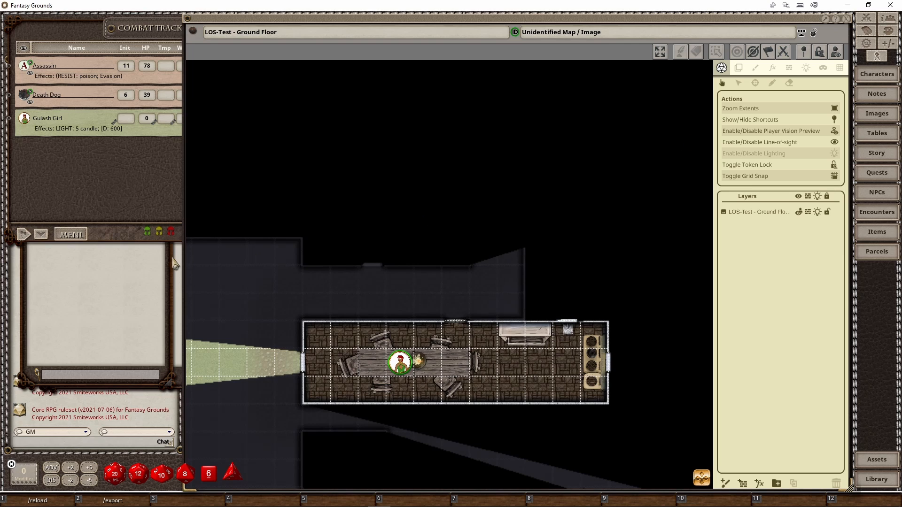
# - Close the LOS-Test - Ground Floor map and unload A Module
pyautogui.rightClick(410, 245)
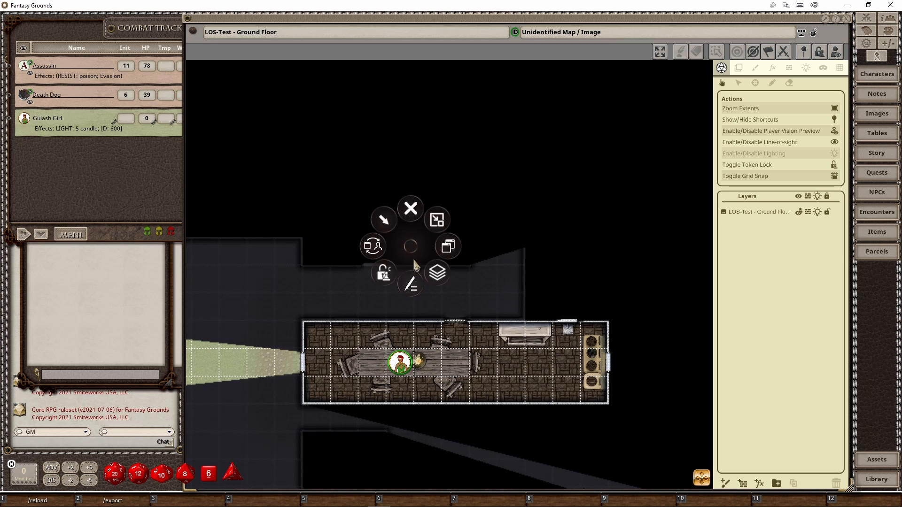
pyautogui.click(411, 208)
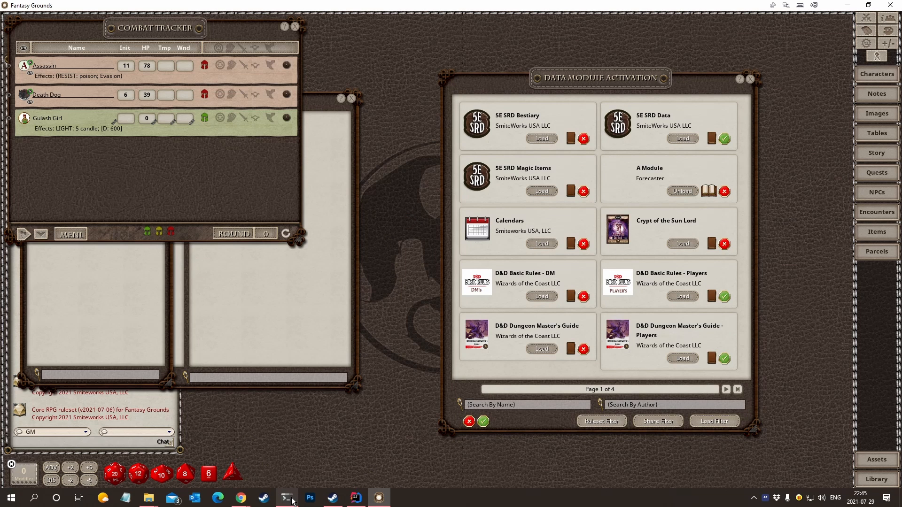
pyautogui.moveTo(292, 502)
pyautogui.click(682, 191)
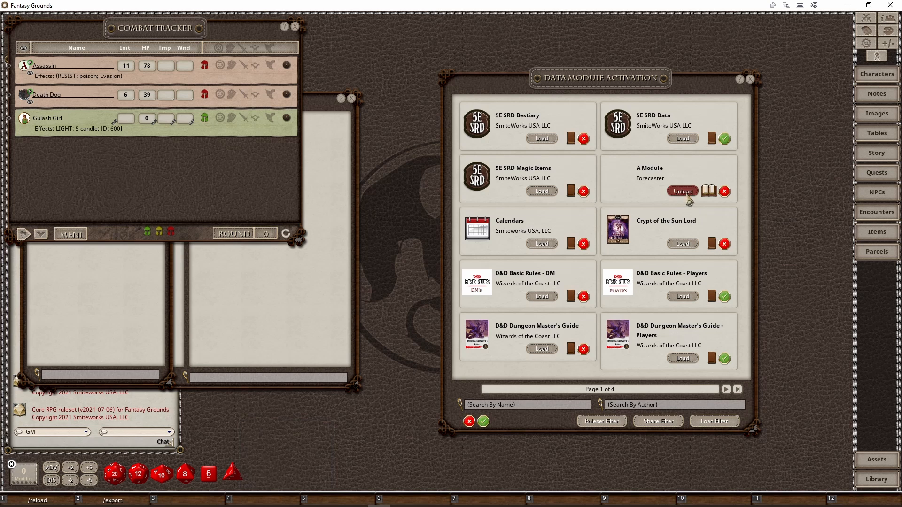
pyautogui.rightClick(642, 181)
pyautogui.click(629, 177)
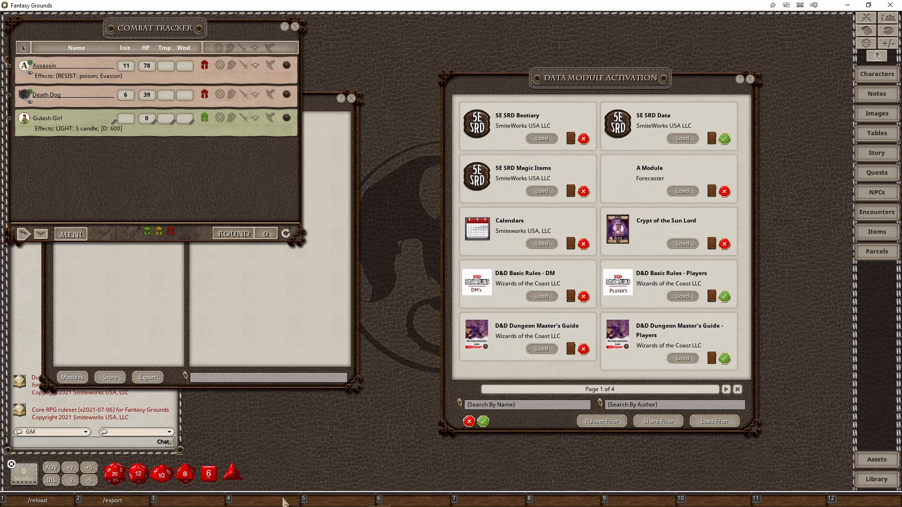
# - Switch to Command Prompt and rerun the previous module generator command with the -p option added after -a Forecaster
pyautogui.click(287, 498)
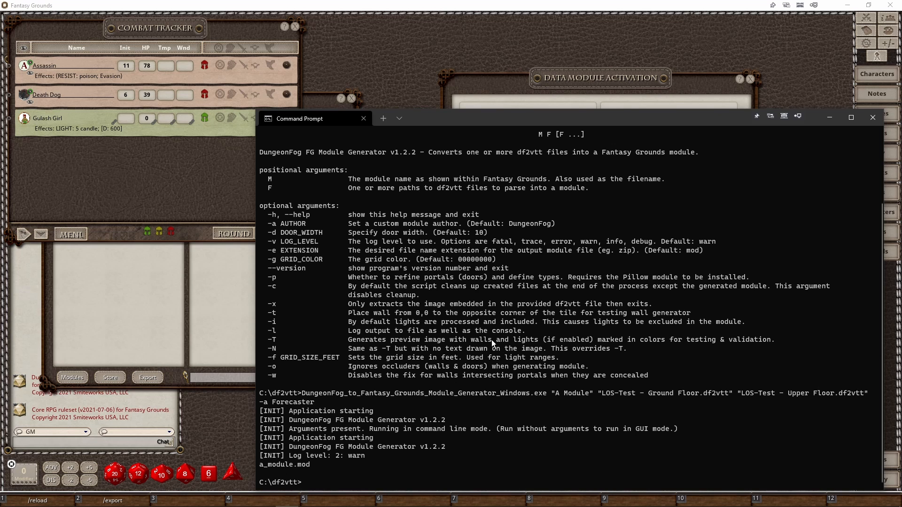
pyautogui.press('Up')
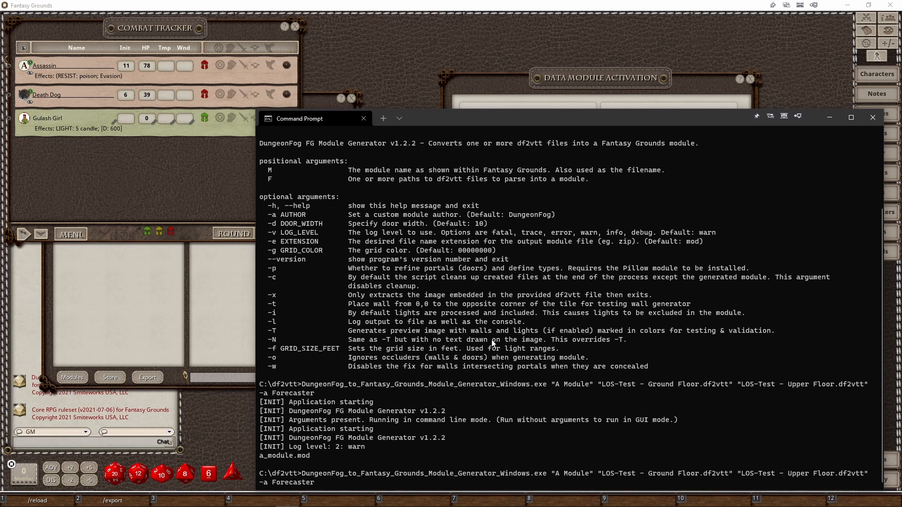
pyautogui.write('-p')
pyautogui.press('Return')
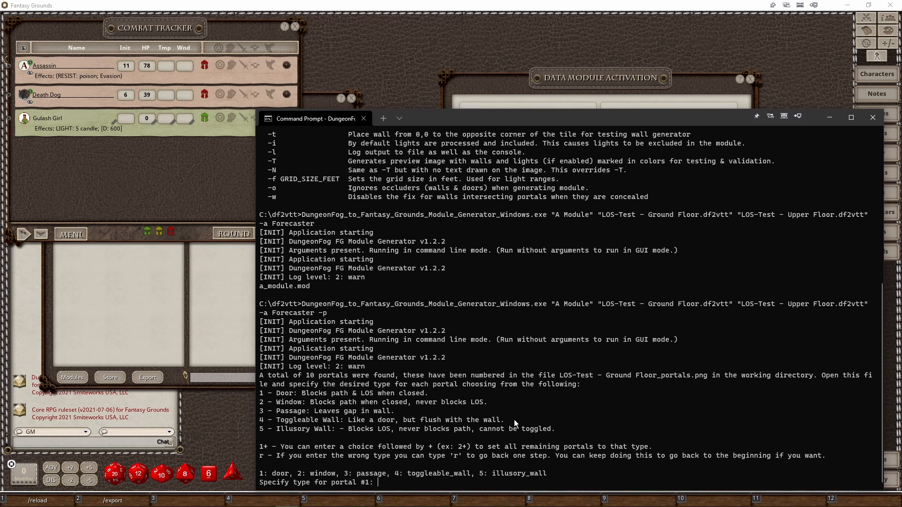
# - Open LOS-Test - Ground Floor_portals.png from the df2vtt folder in Photos and examine the numbered portals
pyautogui.moveTo(168, 506)
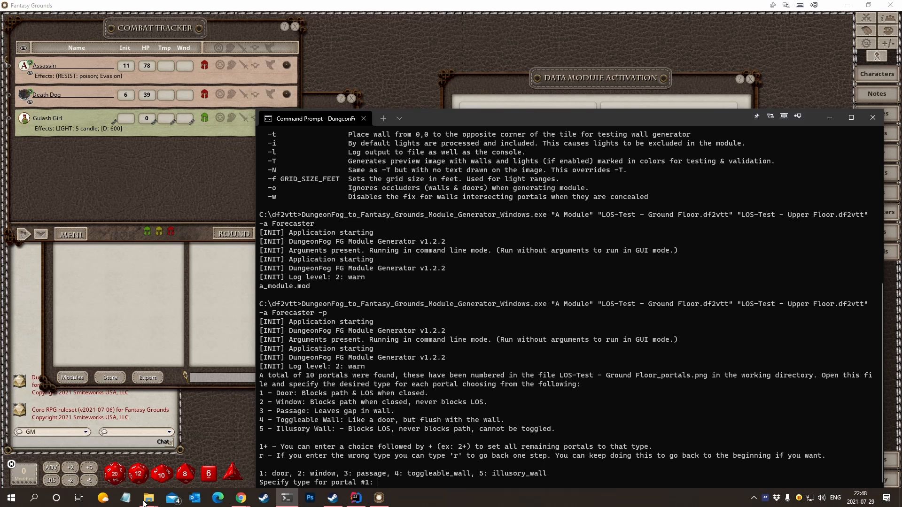
pyautogui.click(113, 456)
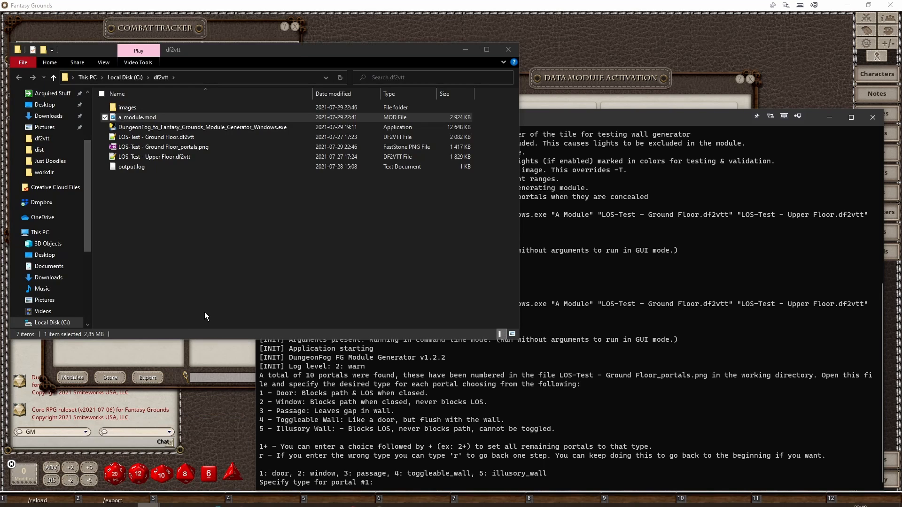
pyautogui.click(134, 148)
pyautogui.rightClick(133, 147)
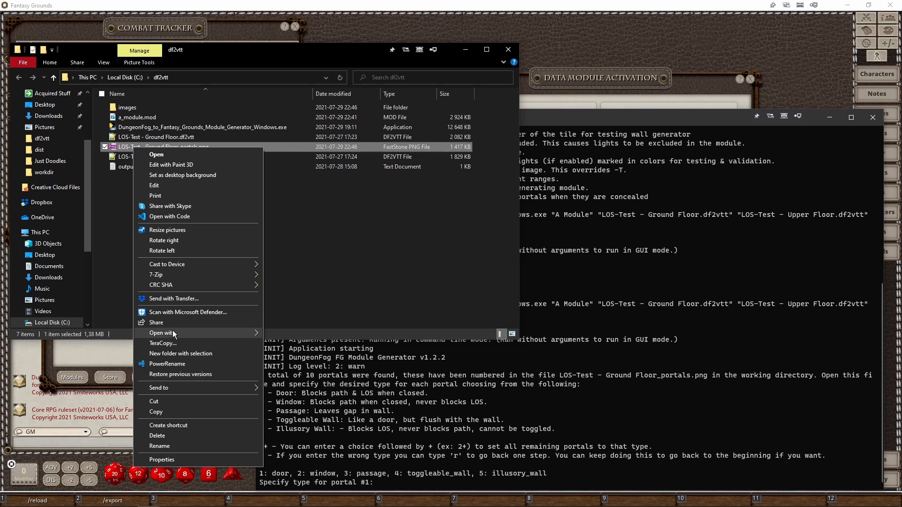
pyautogui.moveTo(258, 334)
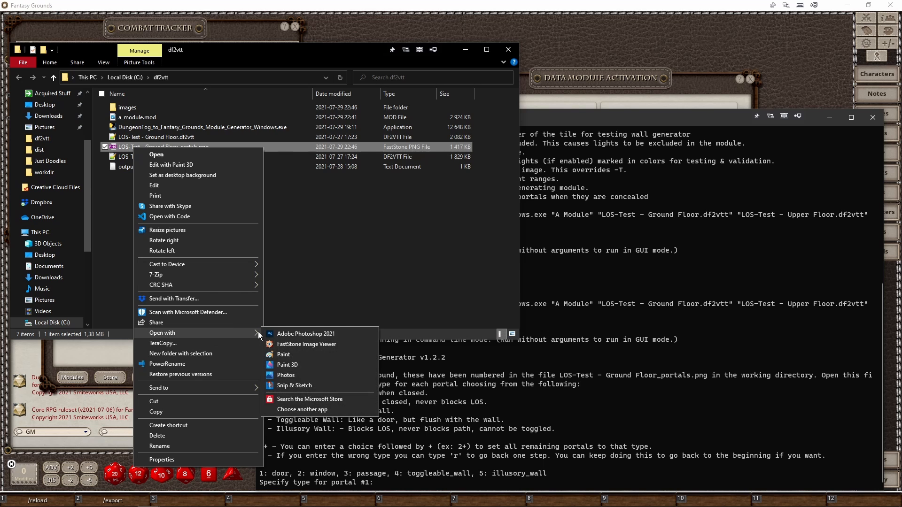
pyautogui.click(297, 373)
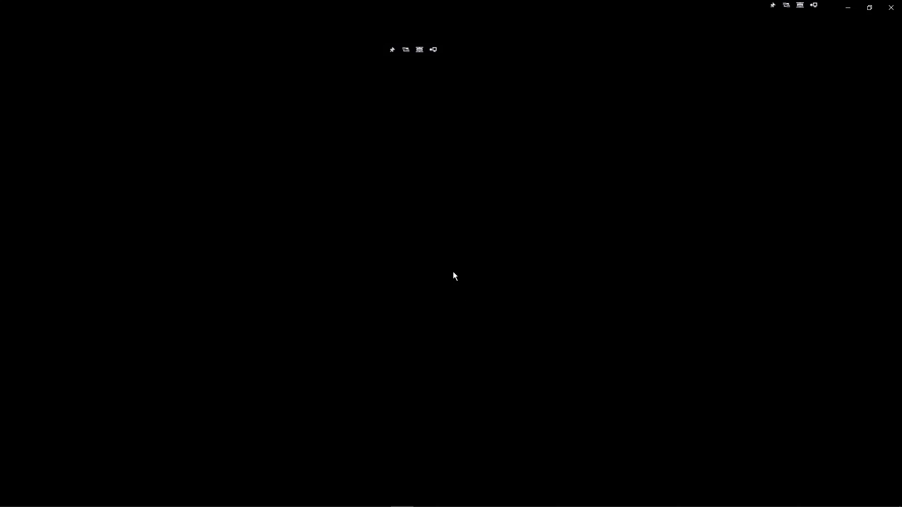
pyautogui.scroll(3, 522, 300)
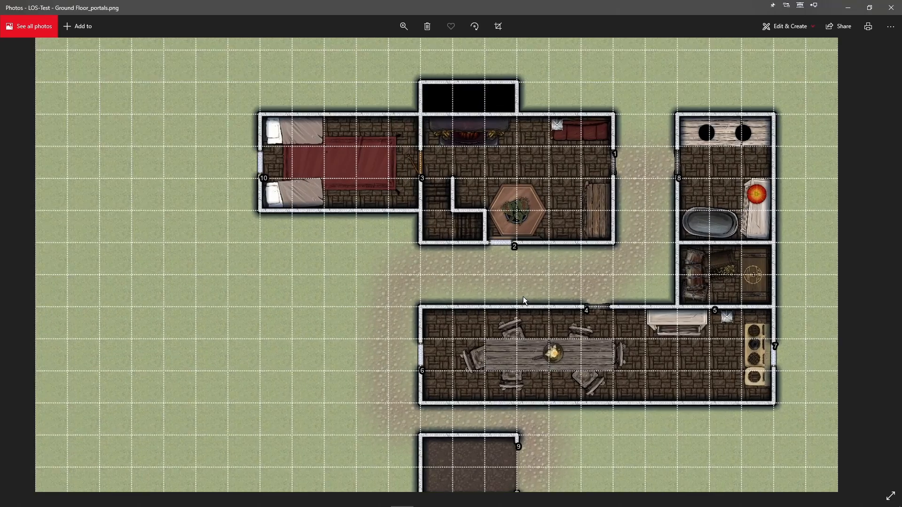
pyautogui.moveTo(597, 273); pyautogui.dragTo(401, 254)
pyautogui.scroll(-3, 401, 257)
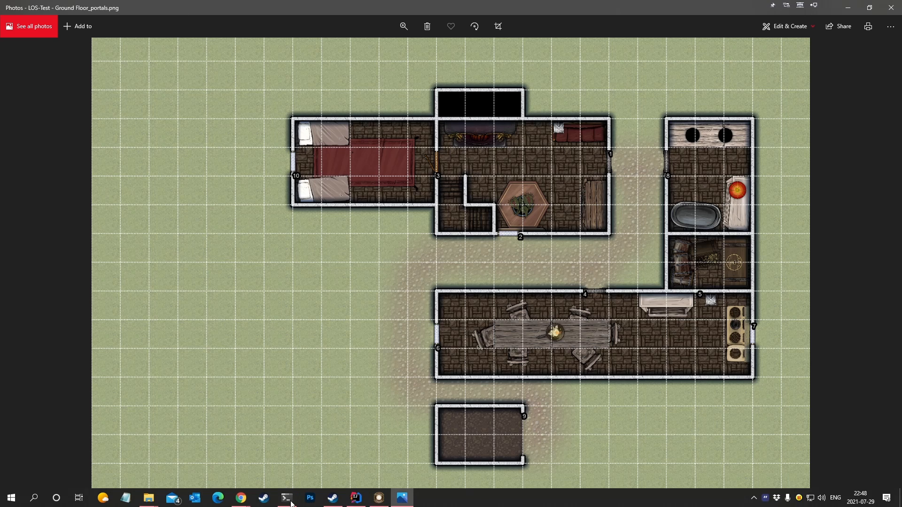
# - Bring back Command Prompt, narrow it beside the portal map and pin it on top of other windows
pyautogui.click(286, 498)
pyautogui.moveTo(538, 117); pyautogui.dragTo(289, 96)
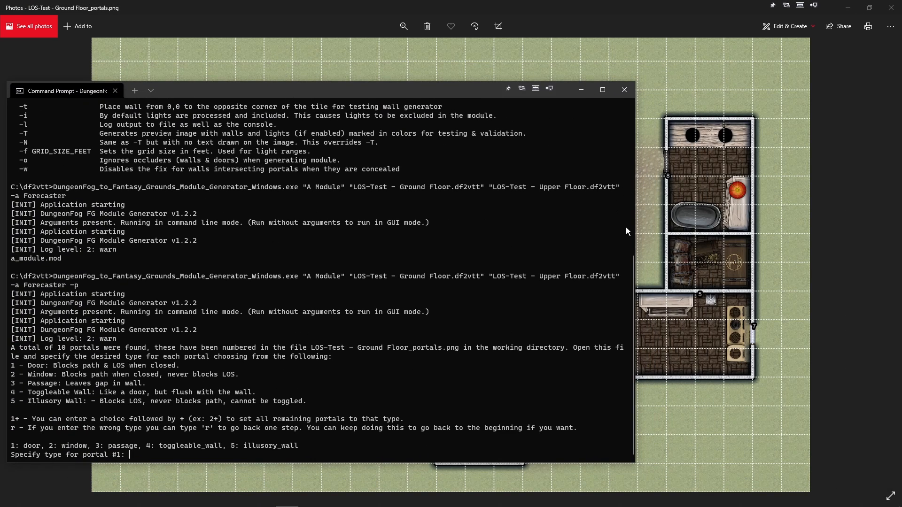
pyautogui.moveTo(635, 238); pyautogui.dragTo(335, 266)
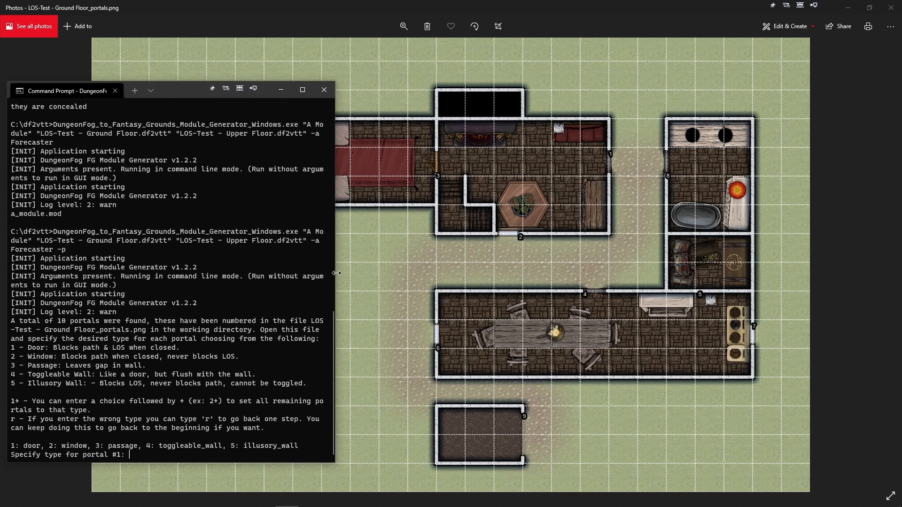
pyautogui.click(212, 89)
# - Set ground floor portal 1 to door, 2 to window, 3 and 4 to door, and 5 to toggleable wall
pyautogui.write('1')
pyautogui.press('Return')
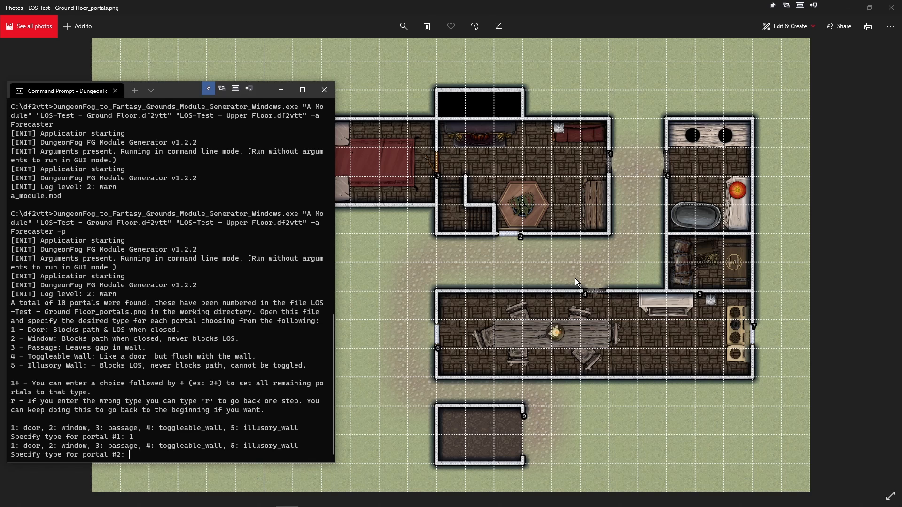
pyautogui.write('2')
pyautogui.press('Return')
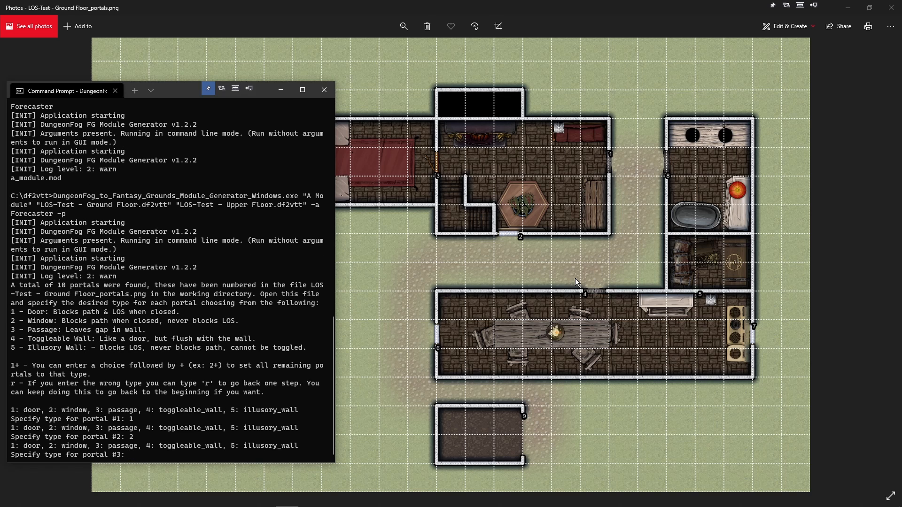
pyautogui.write('1')
pyautogui.press('Return')
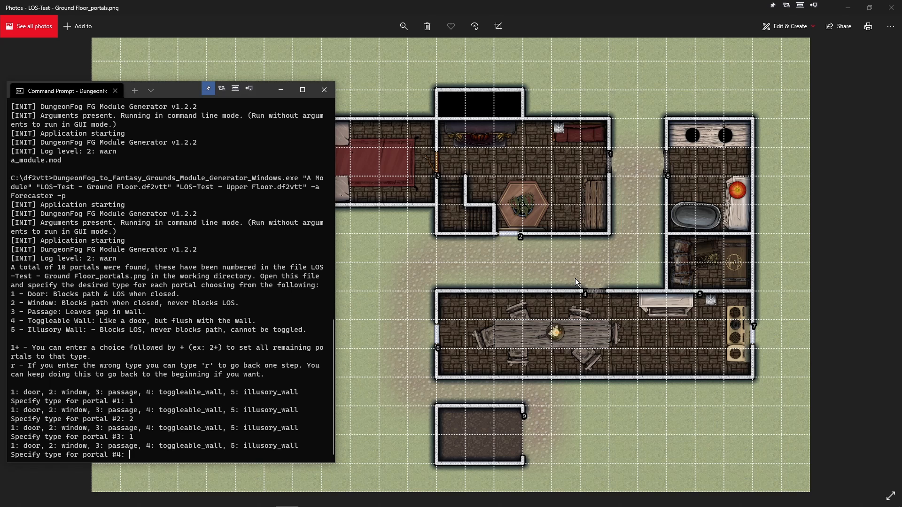
pyautogui.write('1')
pyautogui.press('Return')
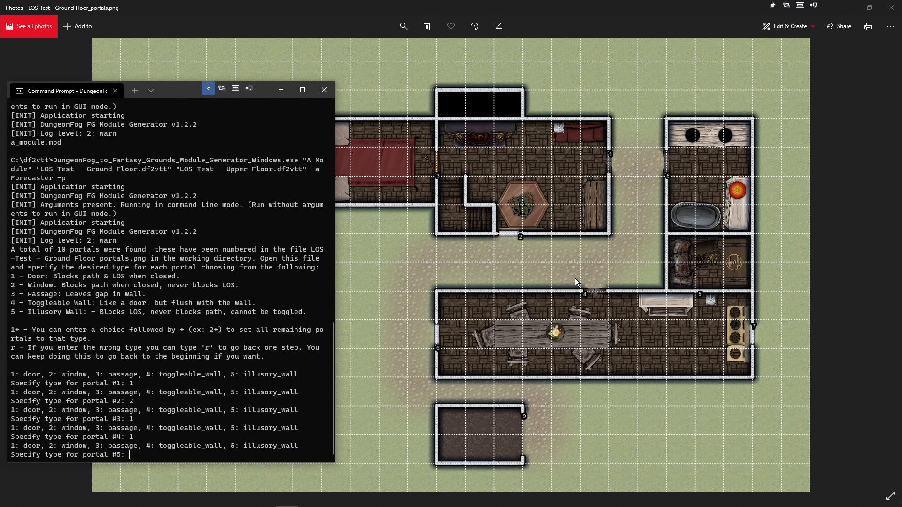
pyautogui.write('4')
pyautogui.press('Return')
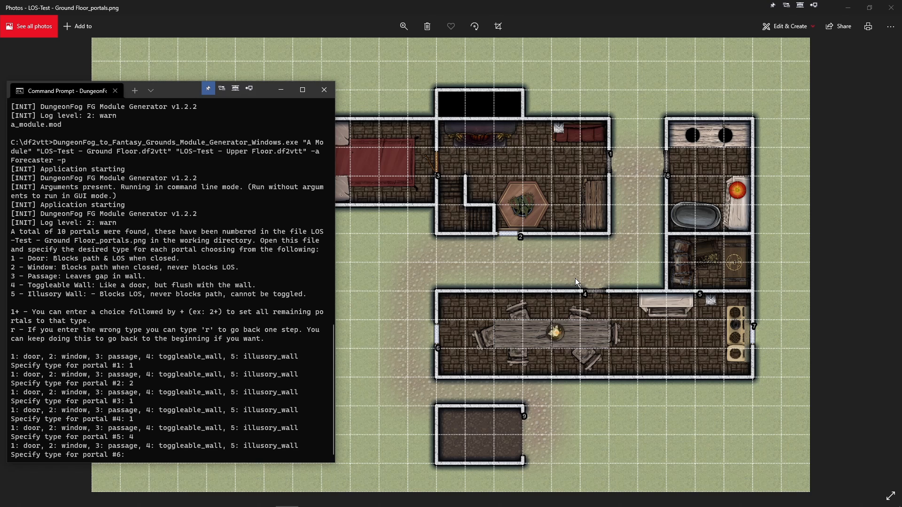
# - Set ground floor portals 6 and 7 to window, 8 to door and 9 to passage
pyautogui.write('2')
pyautogui.press('Return')
pyautogui.write('2')
pyautogui.press('Return')
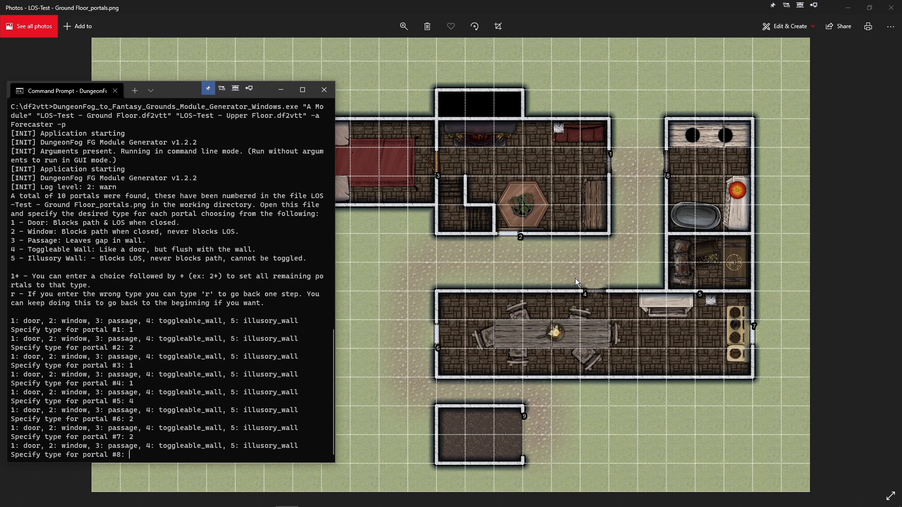
pyautogui.write('1')
pyautogui.press('Return')
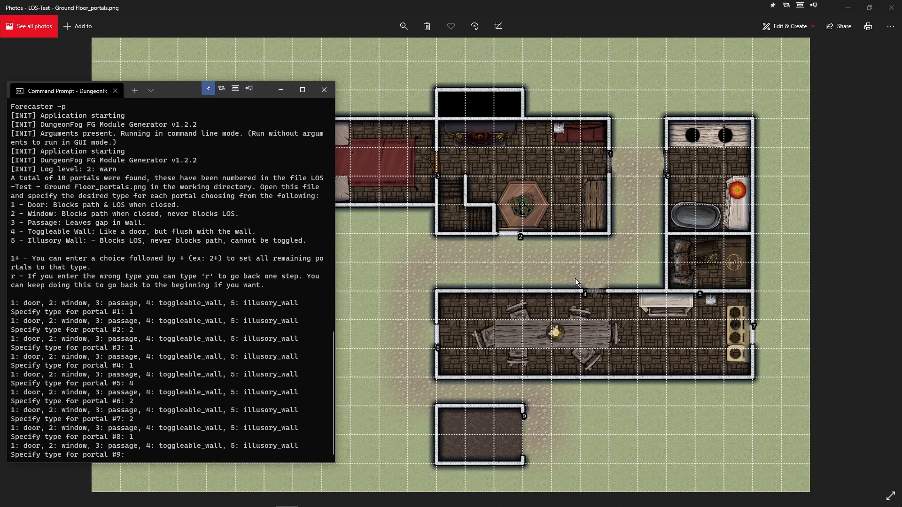
pyautogui.write('3')
pyautogui.press('Return')
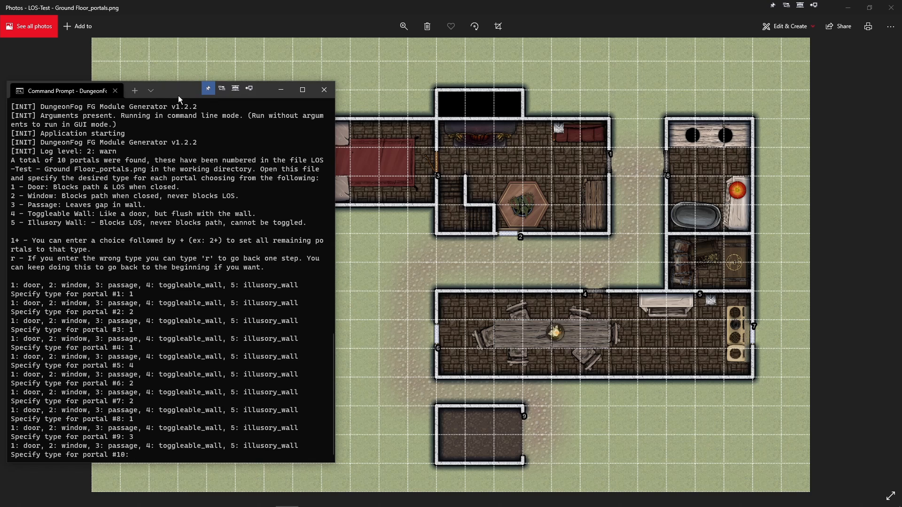
# - Set all remaining ground floor portals from portal 10 to window with 2+, and copy the generated portal list key
pyautogui.moveTo(178, 95); pyautogui.dragTo(207, 87)
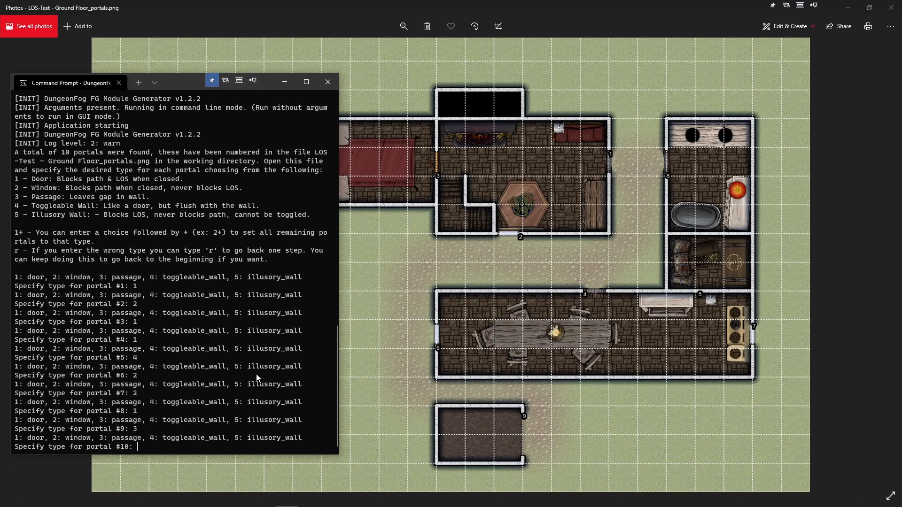
pyautogui.moveTo(191, 89); pyautogui.dragTo(204, 118)
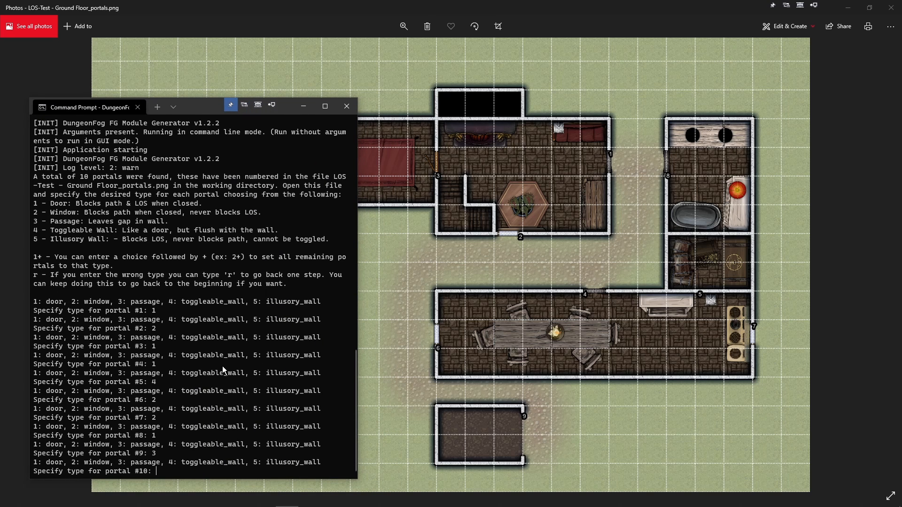
pyautogui.write('2+')
pyautogui.press('Return')
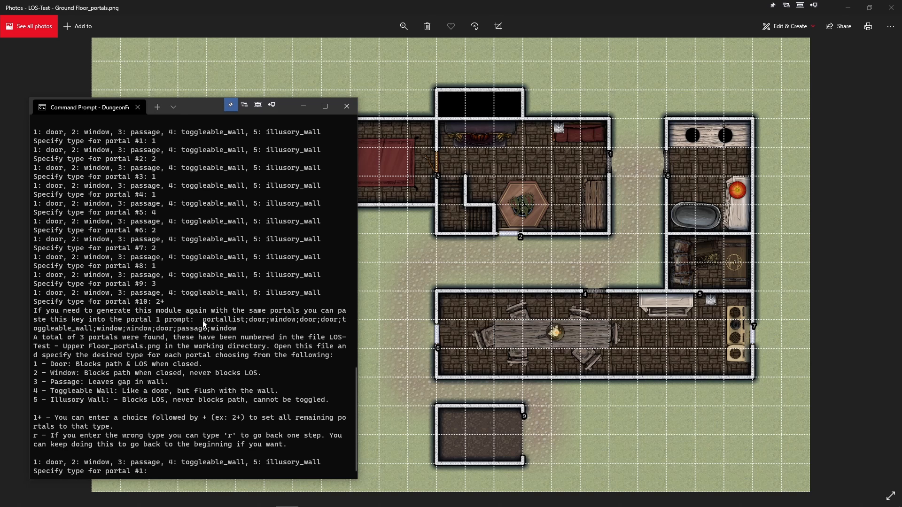
pyautogui.moveTo(204, 323); pyautogui.dragTo(233, 335)
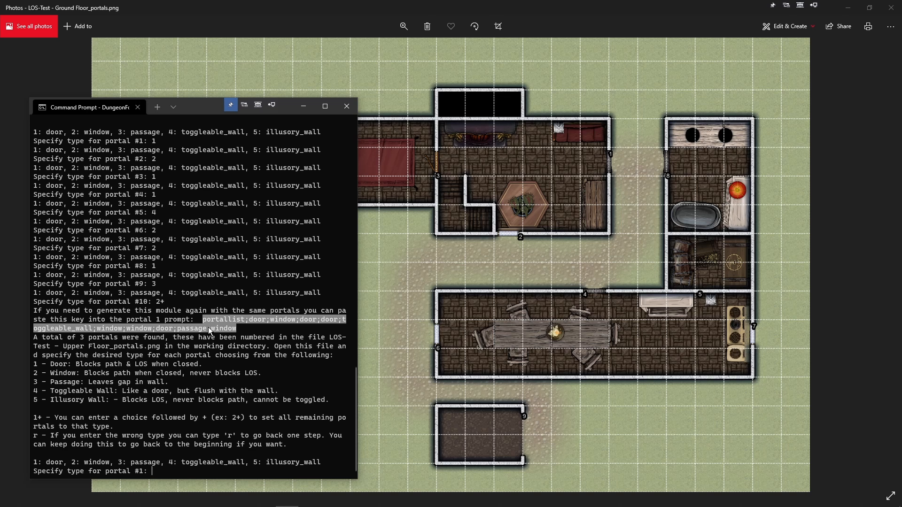
pyautogui.hotkey('ctrl', 'c')
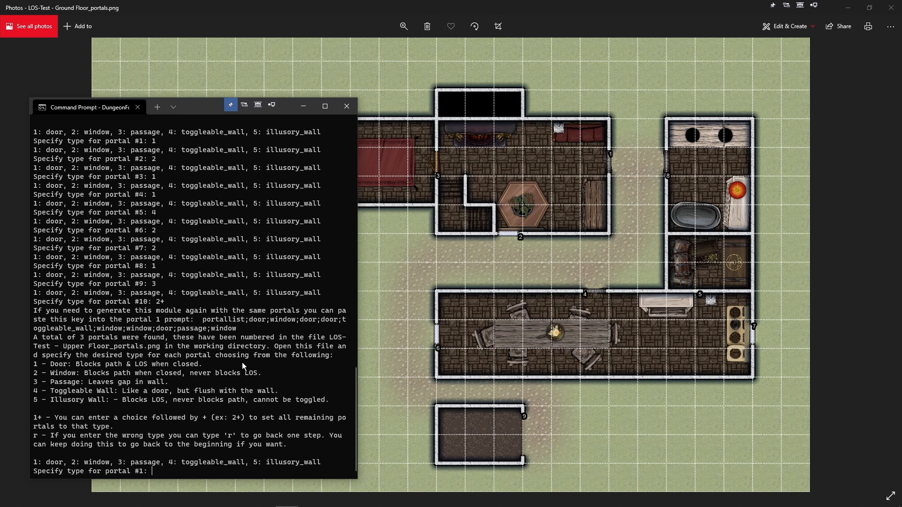
# - Set upper floor portals 1 and 2 to door and portal 3 to illusory wall to generate the module
pyautogui.write('1')
pyautogui.press('Return')
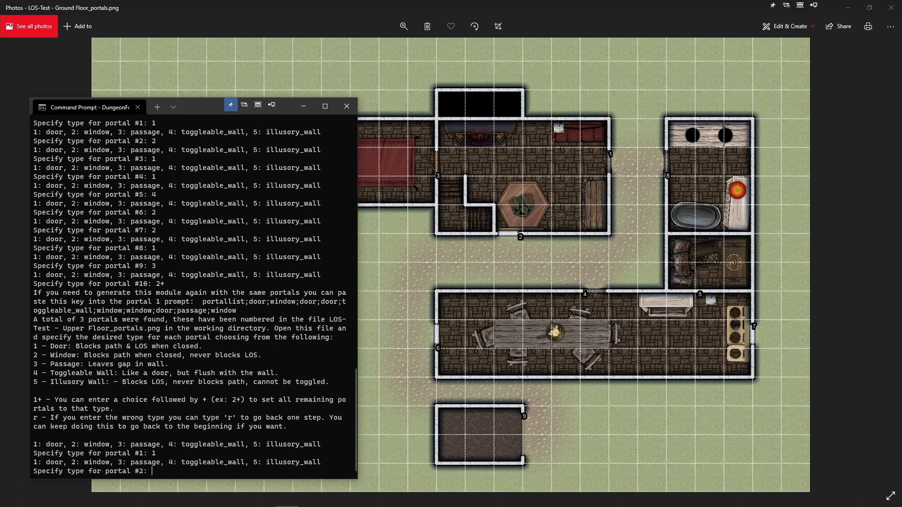
pyautogui.write('1')
pyautogui.press('Return')
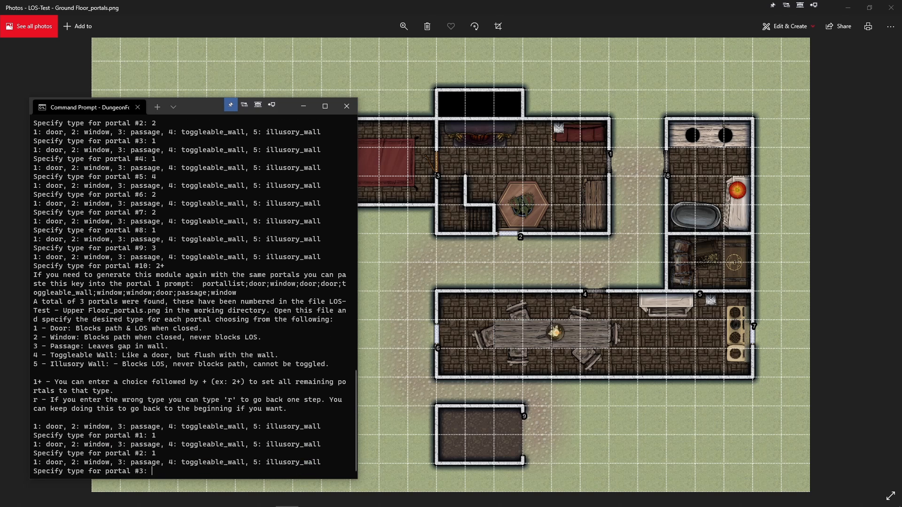
pyautogui.write('5')
pyautogui.press('Return')
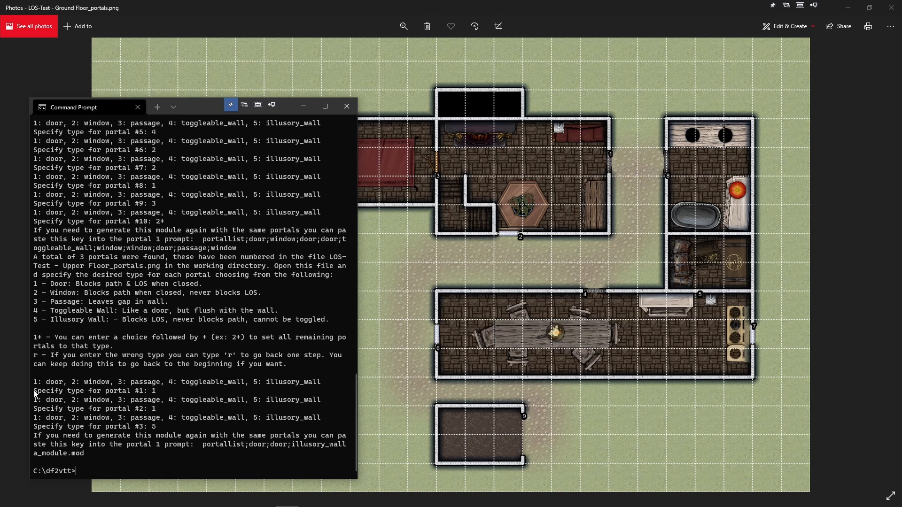
# - Review the upper floor's portal 1 prompt and highlight its full reusable portal list key in the output
pyautogui.moveTo(35, 390); pyautogui.dragTo(60, 396)
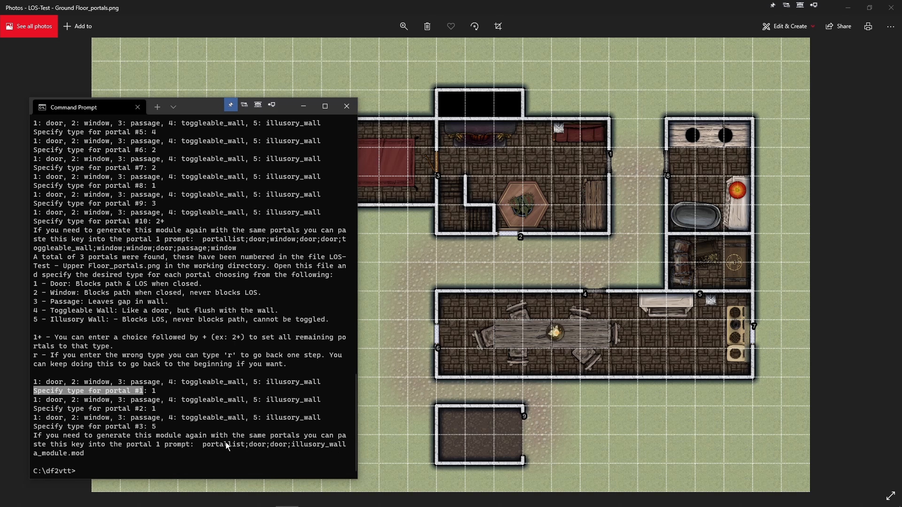
pyautogui.moveTo(203, 444); pyautogui.dragTo(242, 446)
pyautogui.click(246, 444)
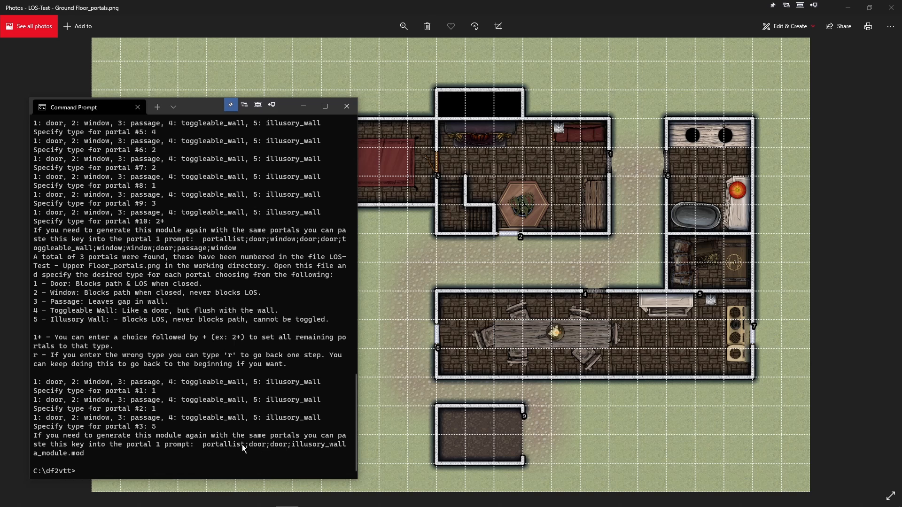
pyautogui.moveTo(204, 444); pyautogui.dragTo(347, 447)
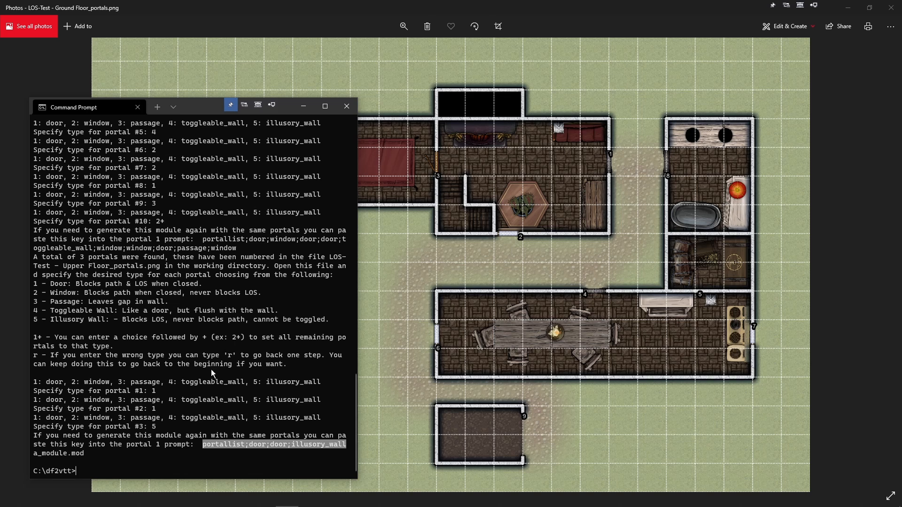
# - Highlight the a_module.mod file name in the generator output and bring the df2vtt folder into view without the console
pyautogui.click(121, 464)
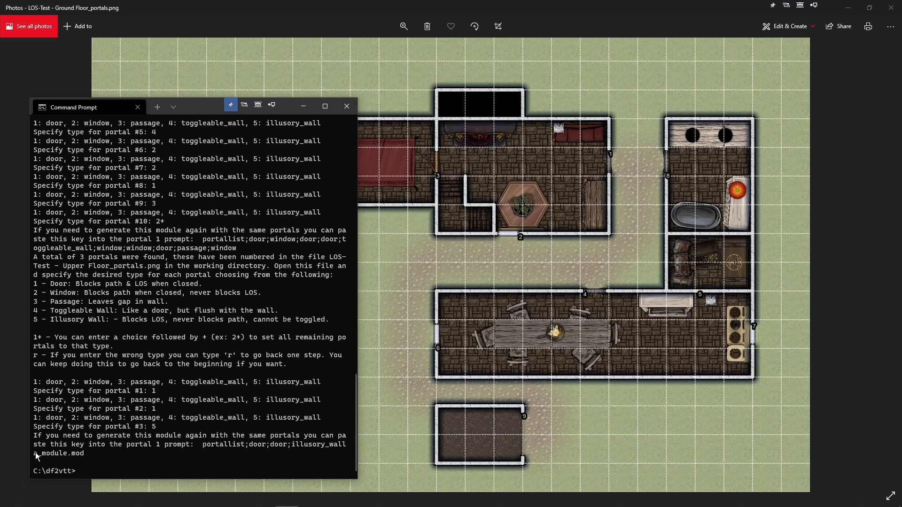
pyautogui.moveTo(34, 454); pyautogui.dragTo(85, 454)
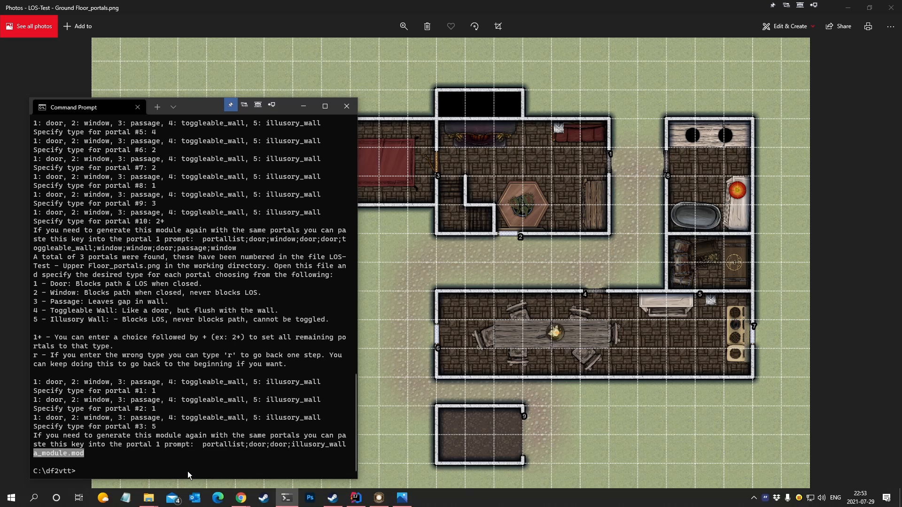
pyautogui.click(148, 498)
pyautogui.click(119, 465)
pyautogui.click(393, 191)
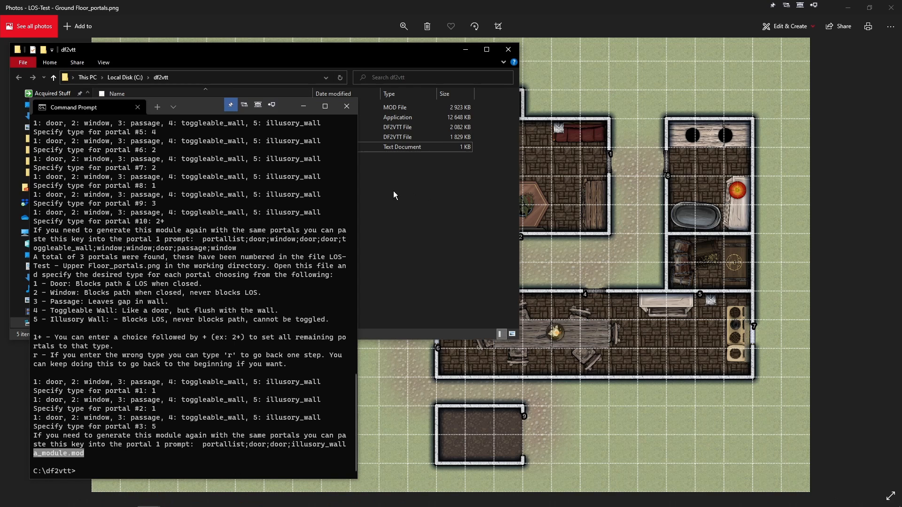
pyautogui.click(243, 105)
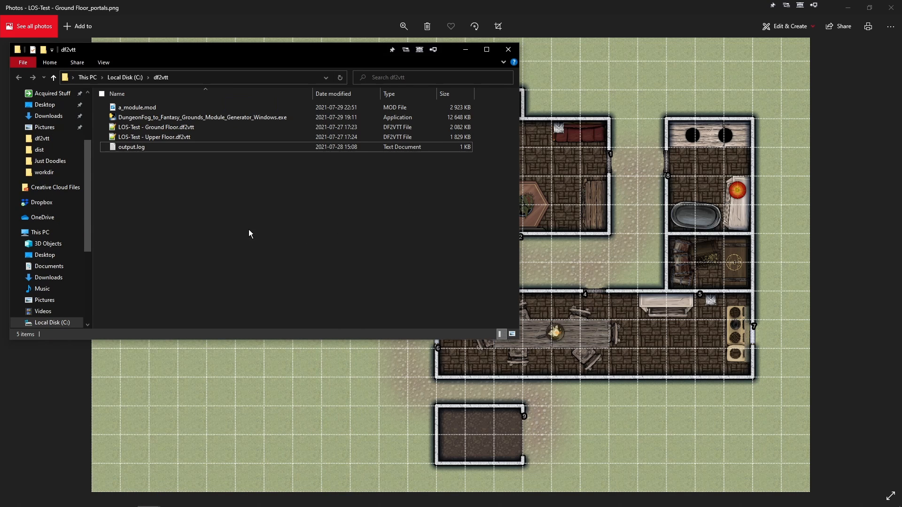
# - Copy a_module.mod from the df2vtt folder into the Fantasy Grounds modules folder, replacing the existing file
pyautogui.click(149, 499)
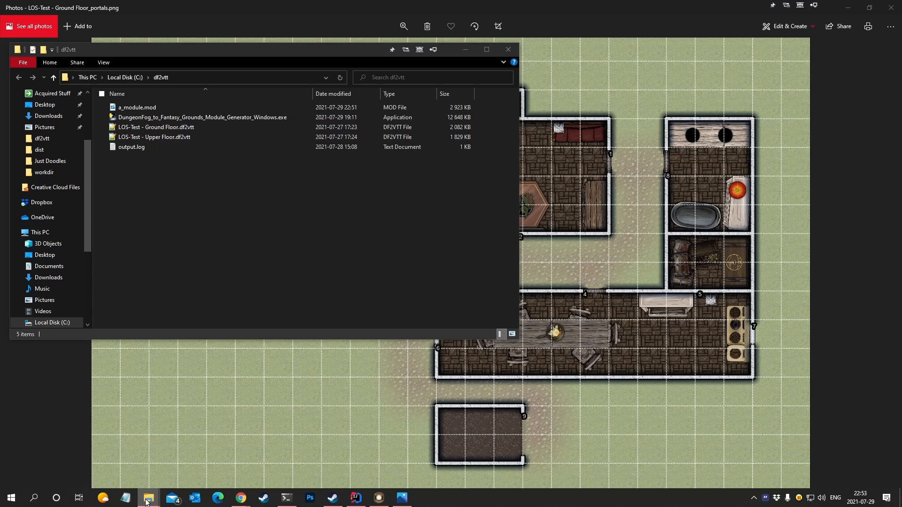
pyautogui.click(196, 464)
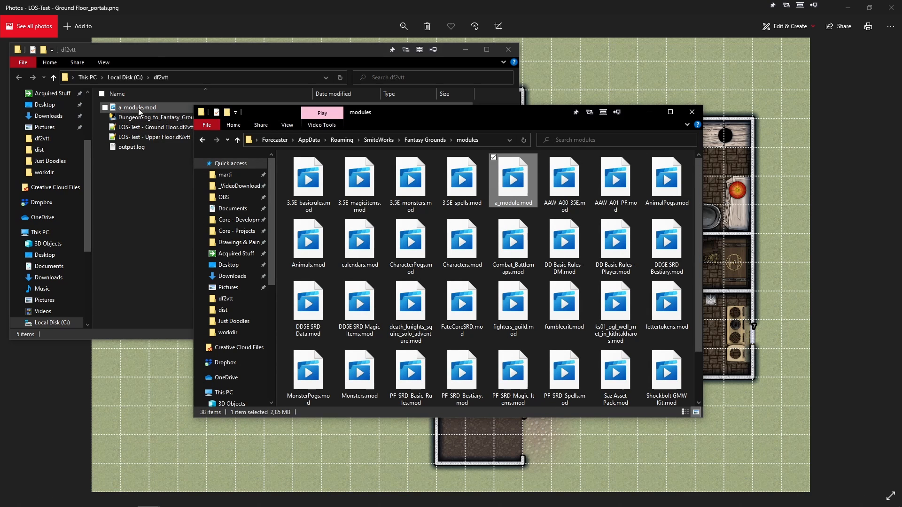
pyautogui.moveTo(139, 108); pyautogui.dragTo(464, 234)
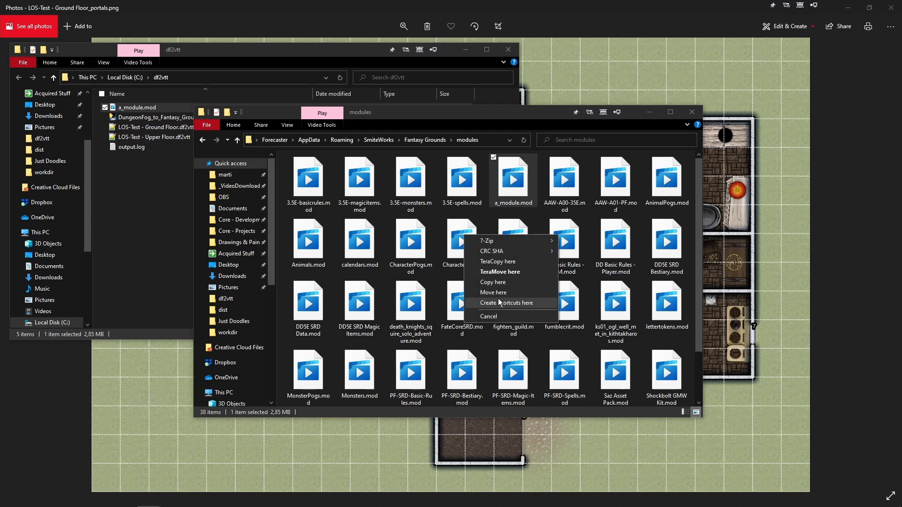
pyautogui.click(494, 284)
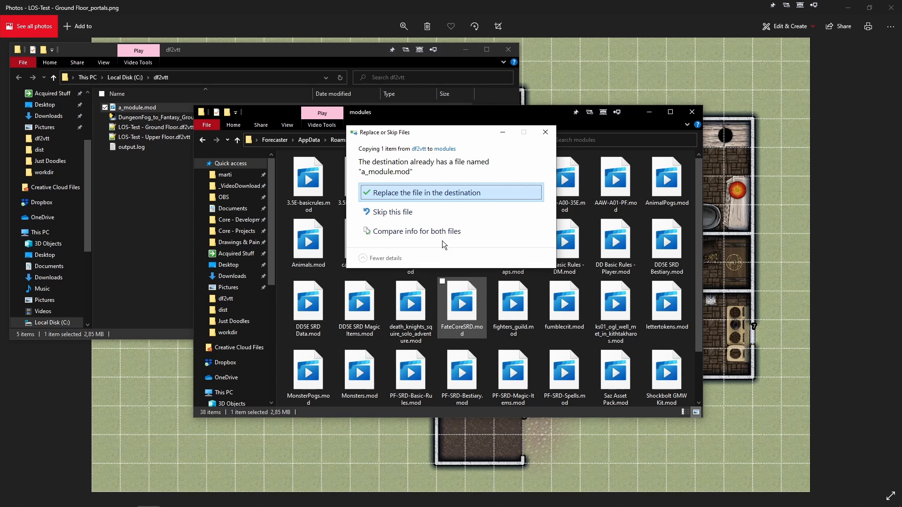
pyautogui.click(419, 197)
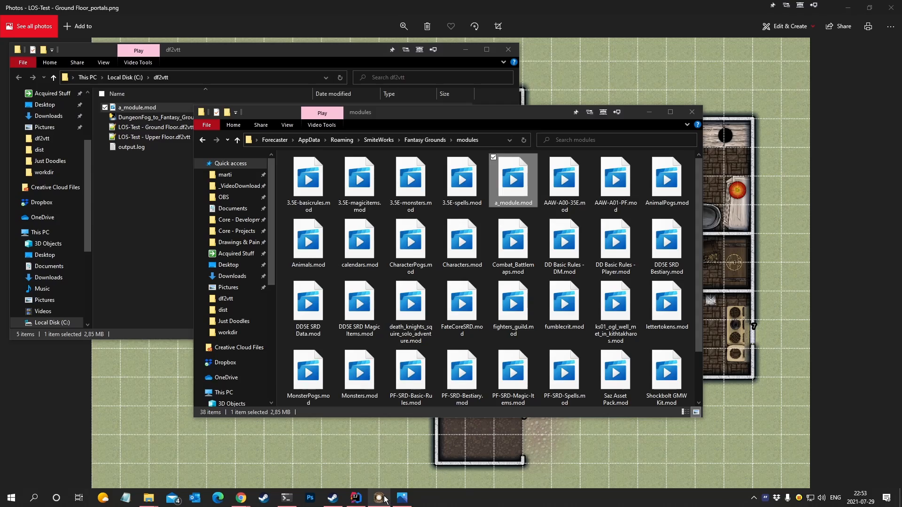
# - Switch to Fantasy Grounds, reload the campaign and open the library's data module activation list
pyautogui.click(379, 497)
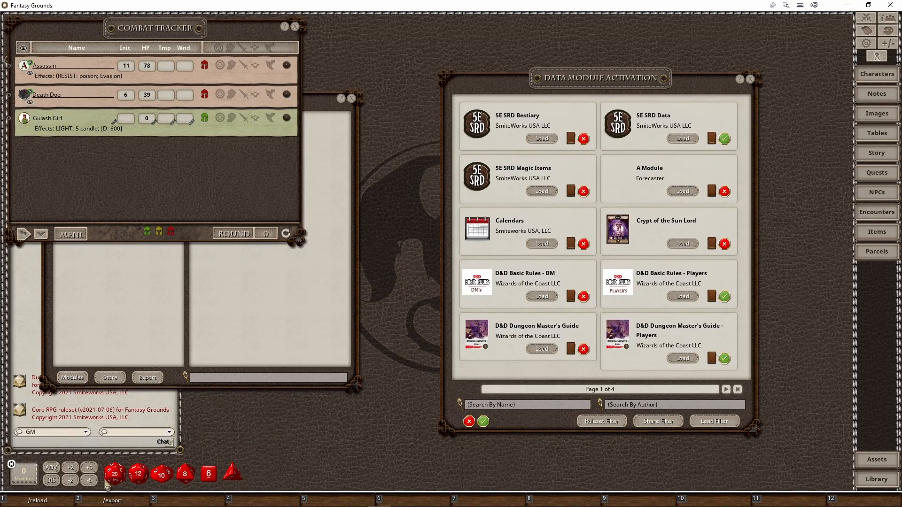
pyautogui.click(46, 500)
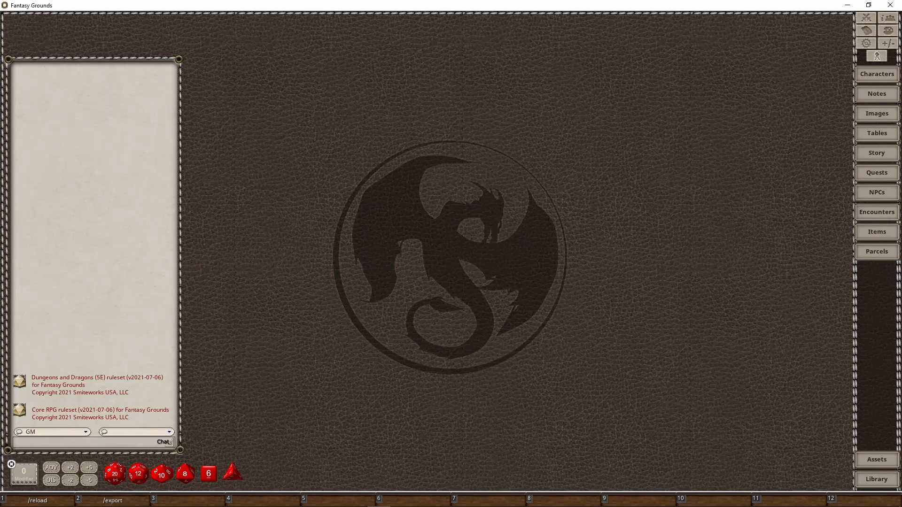
pyautogui.click(860, 479)
pyautogui.click(70, 379)
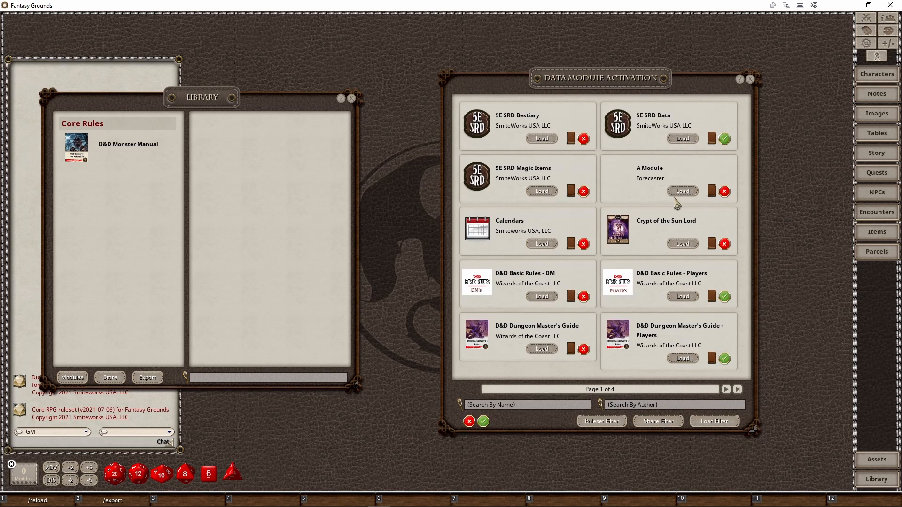
# - Load A Module and revert its changes
pyautogui.click(683, 191)
pyautogui.rightClick(649, 180)
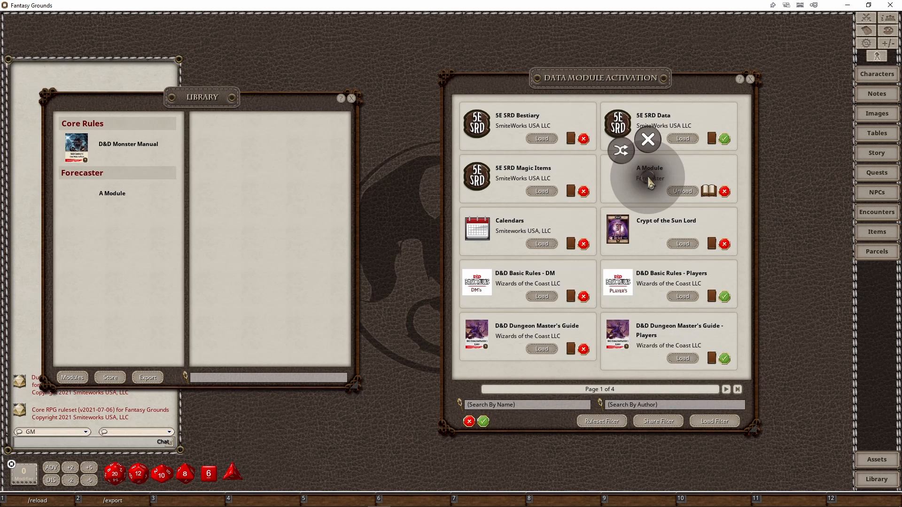
pyautogui.click(627, 153)
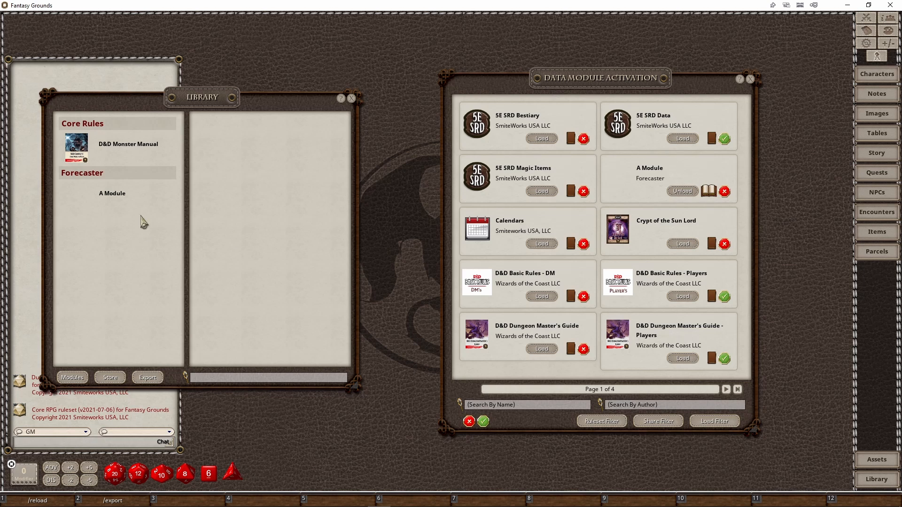
# - Open the LOS-Test - Ground Floor image from A Module and enlarge its window to show the whole map
pyautogui.click(119, 200)
pyautogui.click(215, 124)
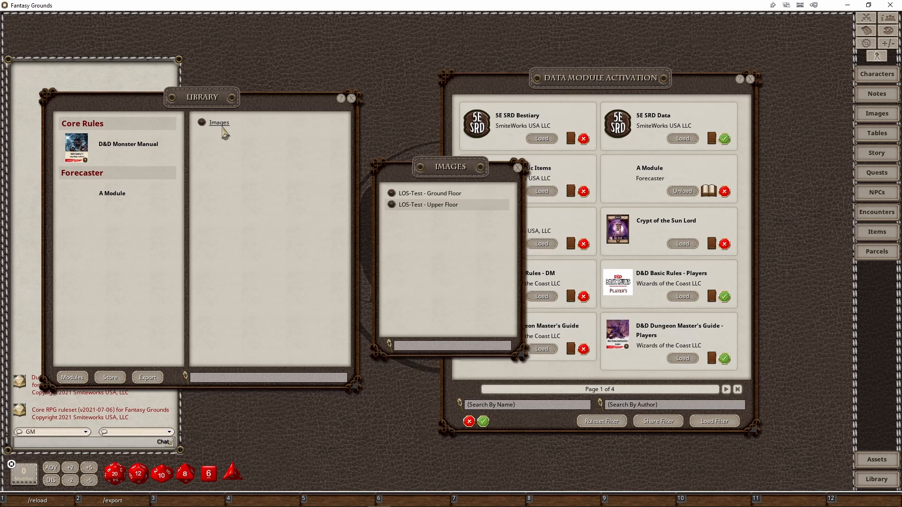
pyautogui.click(444, 195)
pyautogui.moveTo(389, 276); pyautogui.dragTo(667, 376)
pyautogui.scroll(5, 348, 271)
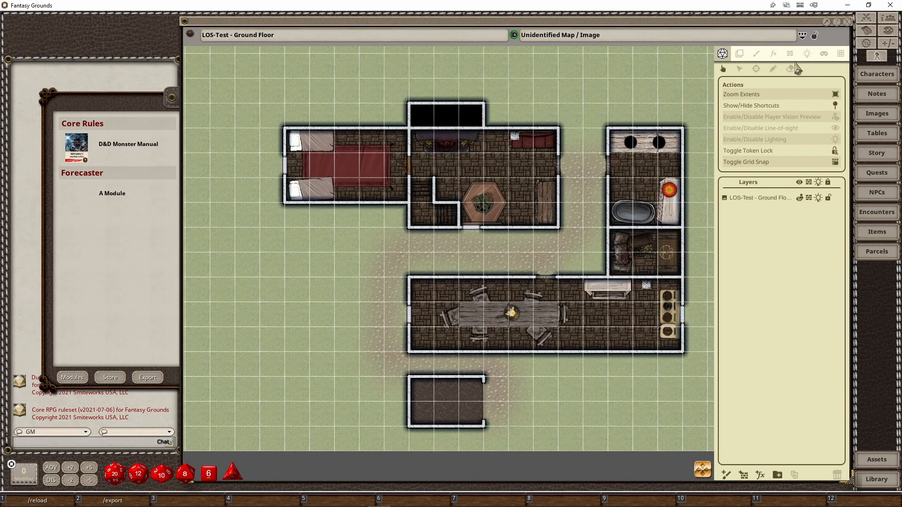
# - Show the ground floor's line-of-sight shapes and examine its walls, doors, windows, toggleable wall and passage
pyautogui.click(791, 52)
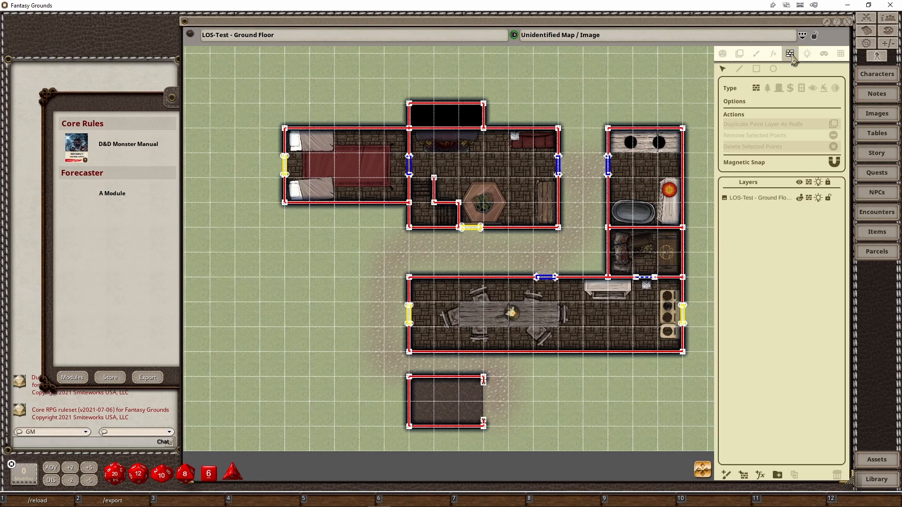
pyautogui.moveTo(450, 264); pyautogui.dragTo(410, 254)
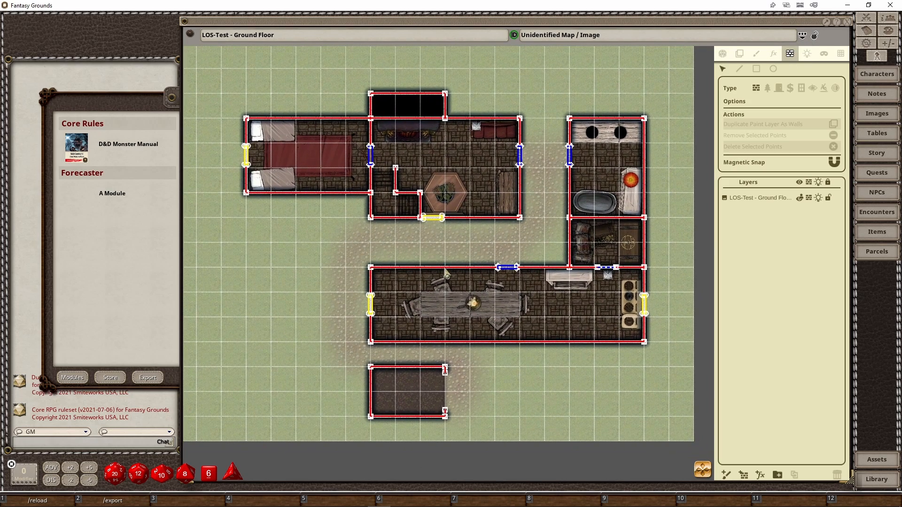
pyautogui.scroll(3, 555, 277)
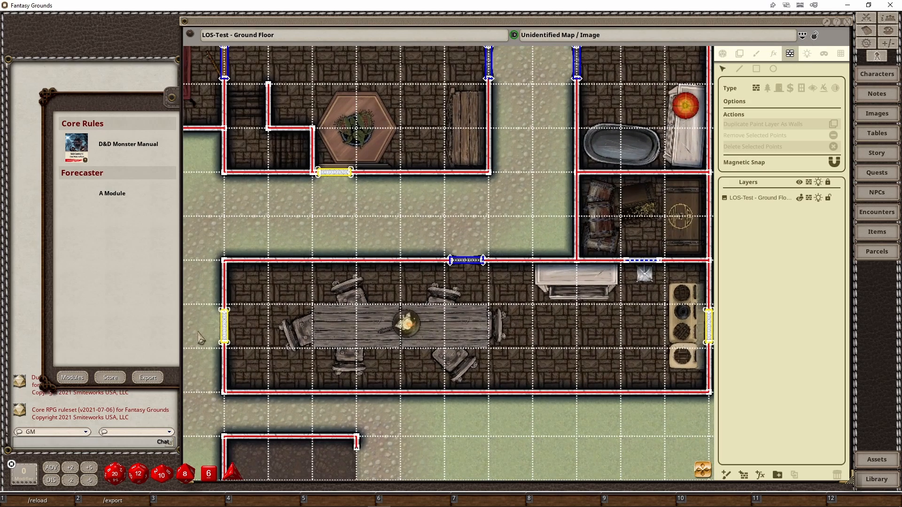
pyautogui.moveTo(257, 234); pyautogui.dragTo(373, 346)
pyautogui.scroll(-2, 314, 351)
pyautogui.moveTo(456, 355); pyautogui.dragTo(406, 298)
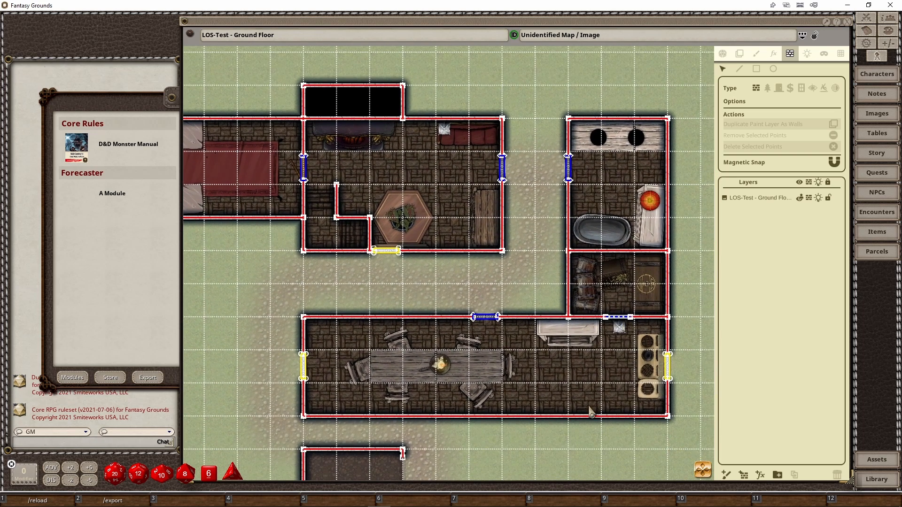
pyautogui.moveTo(588, 409); pyautogui.dragTo(593, 370)
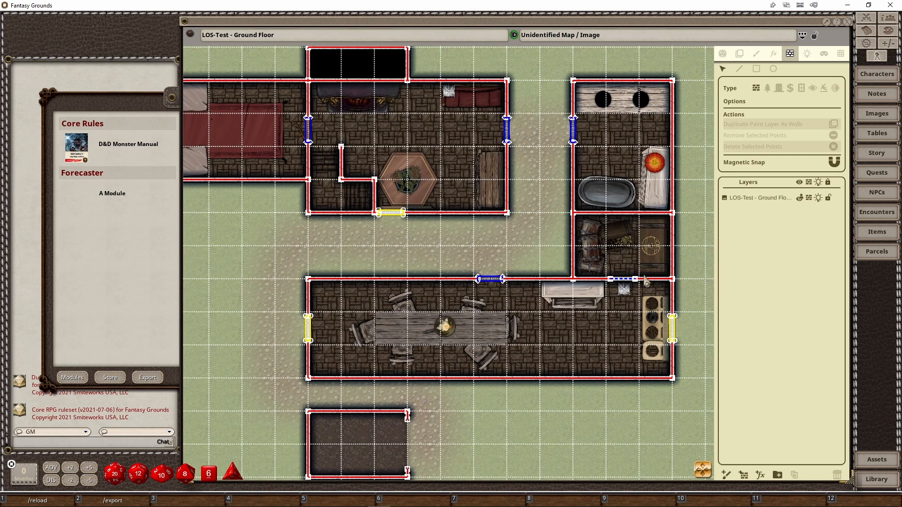
pyautogui.moveTo(489, 313); pyautogui.dragTo(500, 347)
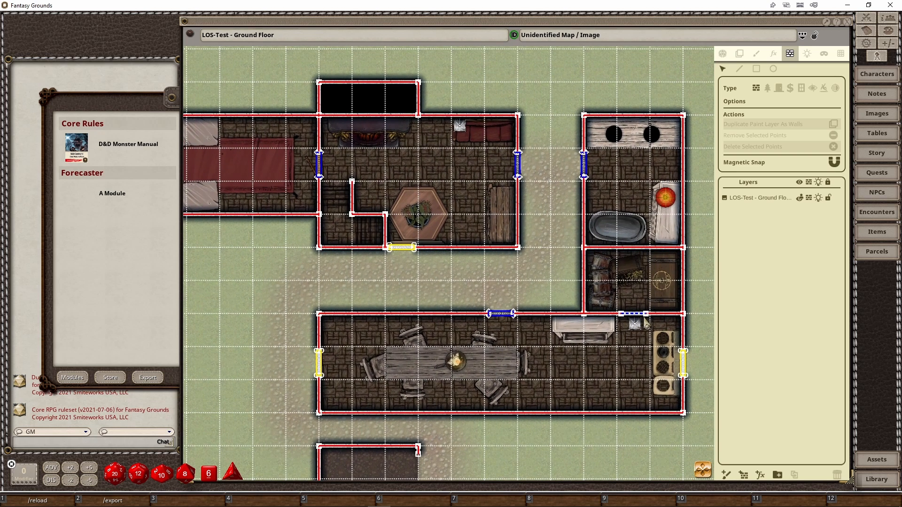
pyautogui.scroll(-3, 540, 282)
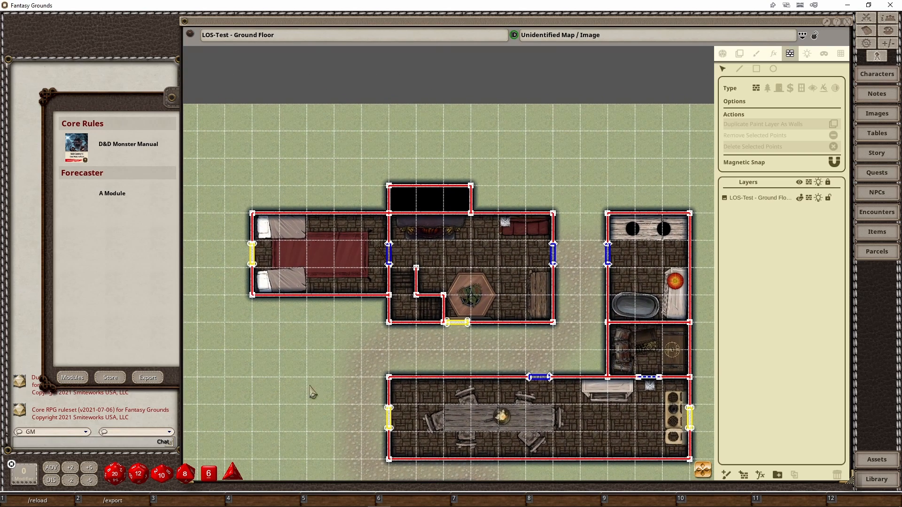
# - Switch to Command Prompt and widen its window so long command lines fit
pyautogui.moveTo(323, 491)
pyautogui.click(293, 498)
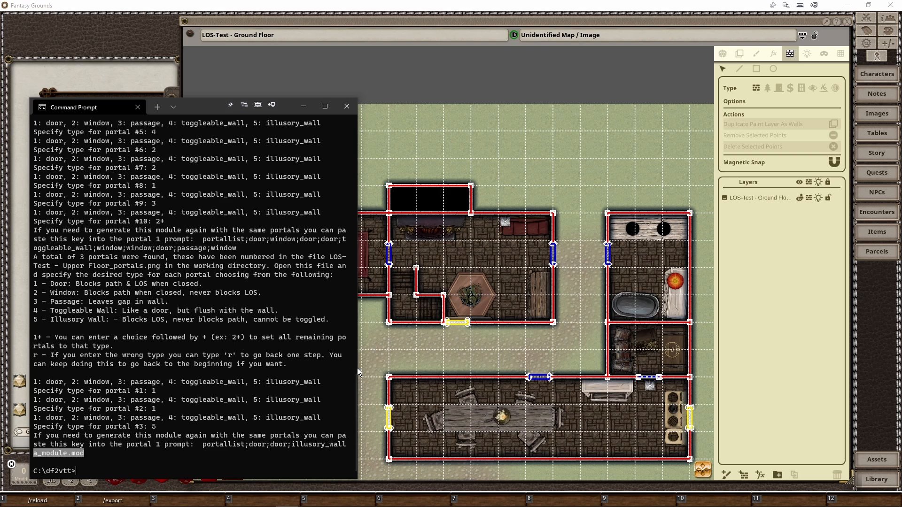
pyautogui.moveTo(358, 372); pyautogui.dragTo(736, 359)
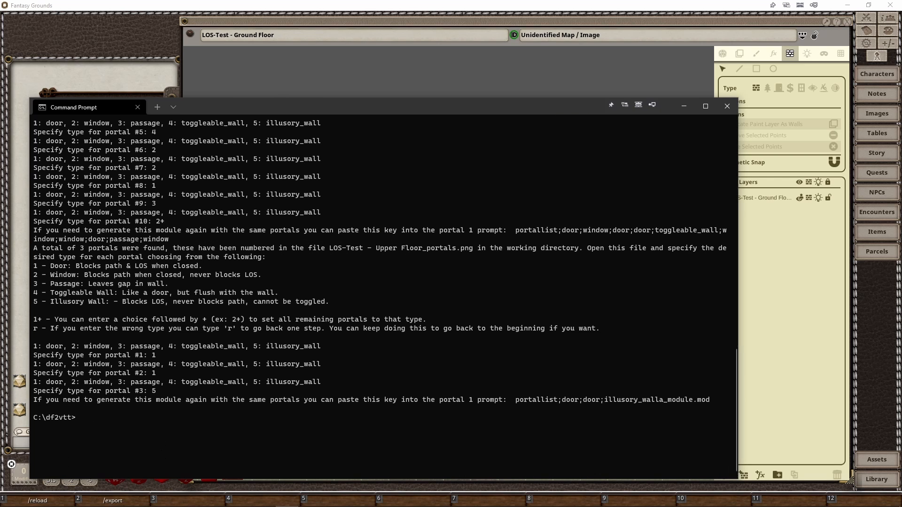
# - Permanently delete a_module.mod from the df2vtt folder
pyautogui.moveTo(149, 497)
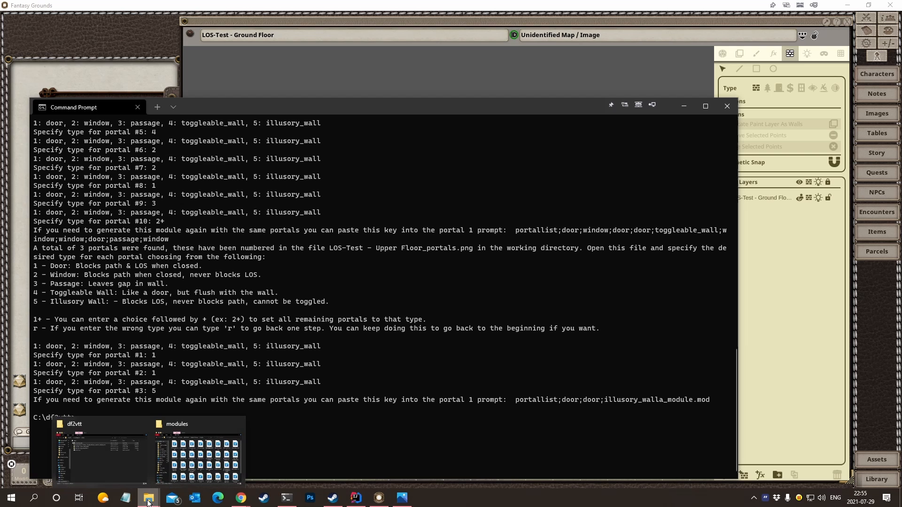
pyautogui.click(111, 457)
pyautogui.click(221, 413)
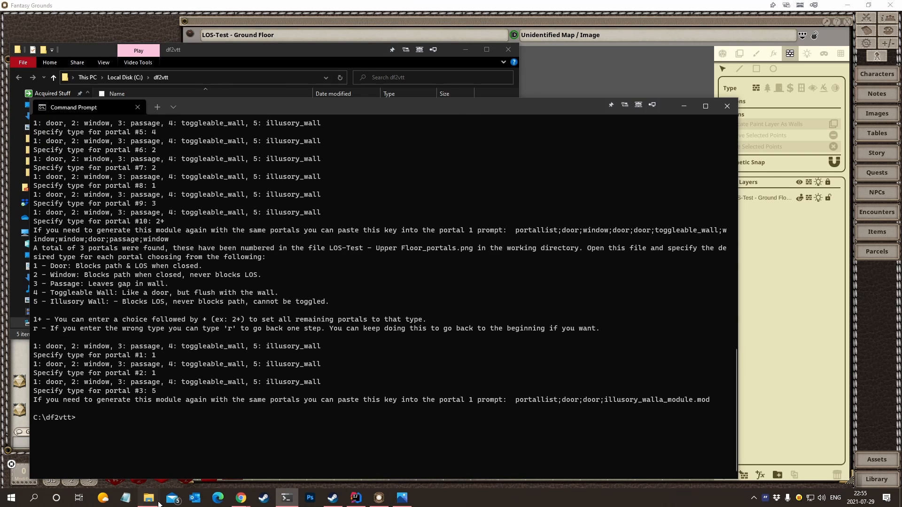
pyautogui.moveTo(148, 498)
pyautogui.click(131, 469)
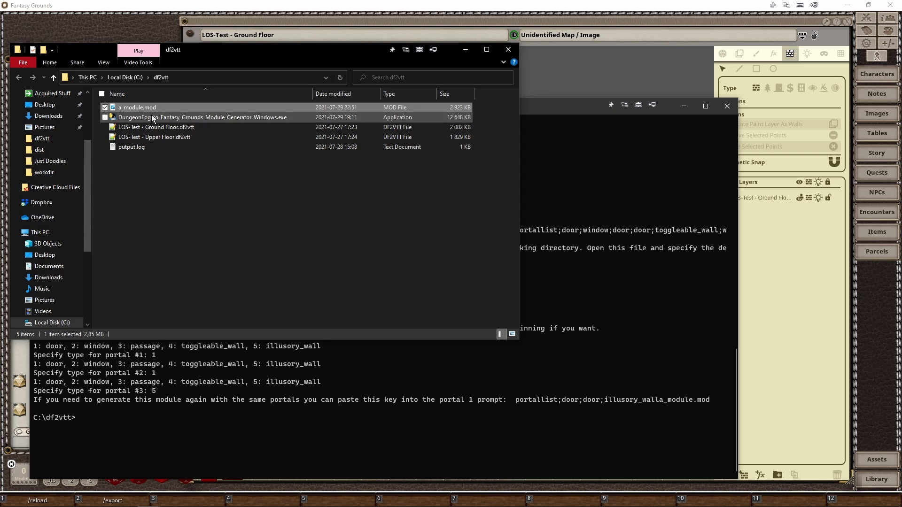
pyautogui.hotkey('shift', 'Delete')
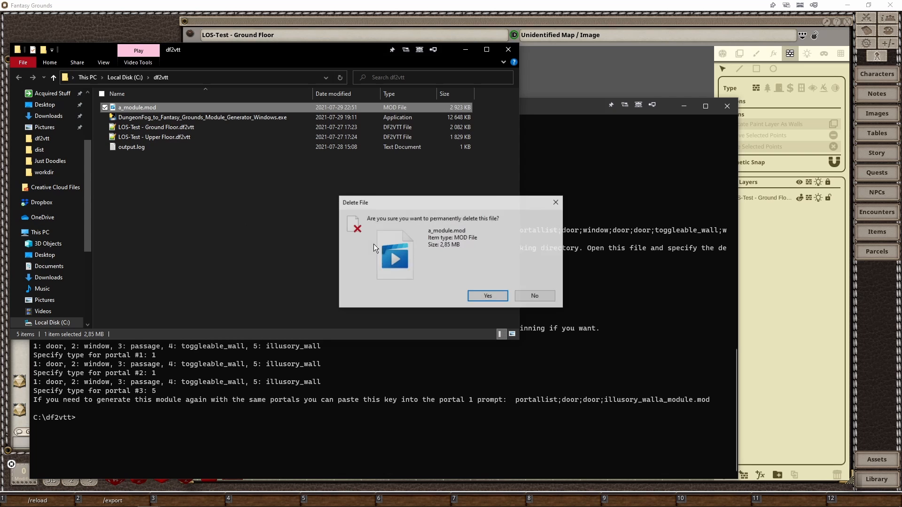
pyautogui.click(488, 296)
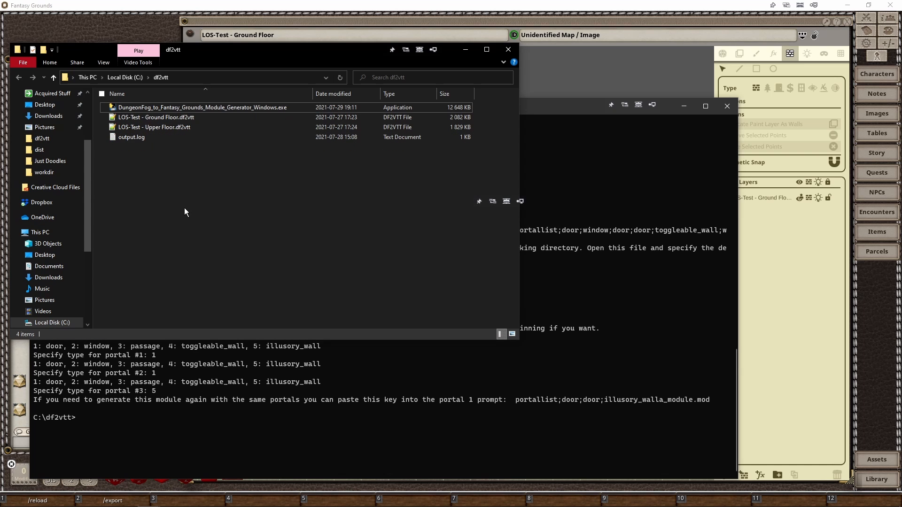
# - Rerun the previous module generator command for both floor files with -x in place of the author option
pyautogui.click(215, 416)
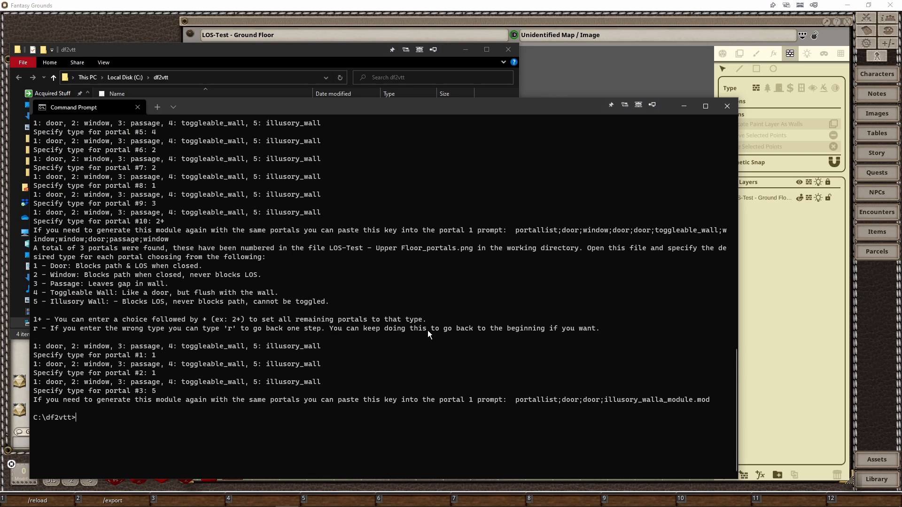
pyautogui.press('Up')
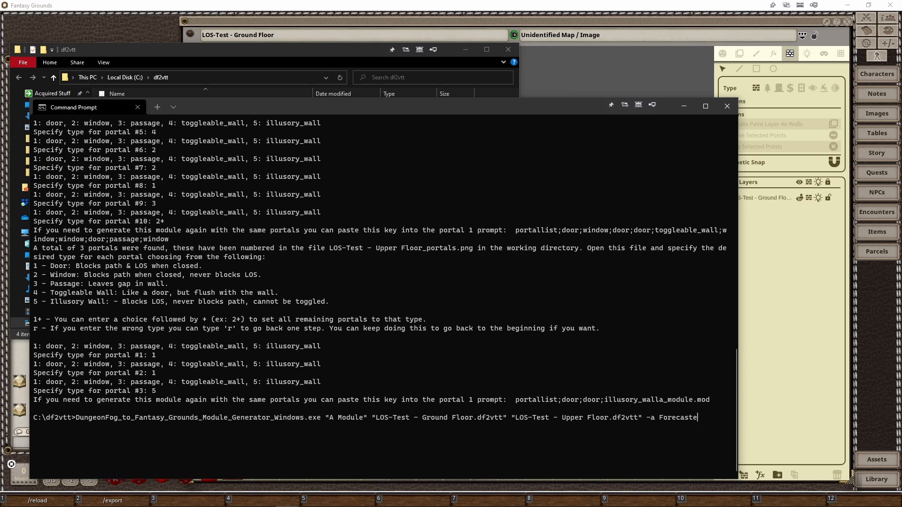
pyautogui.press('BackSpace')
pyautogui.press('BackSpace')
pyautogui.press('BackSpace')
pyautogui.press('BackSpace')
pyautogui.press('BackSpace')
pyautogui.press('BackSpace')
pyautogui.press('BackSpace')
pyautogui.press('BackSpace')
pyautogui.press('BackSpace')
pyautogui.press('Return')
# - Check the df2vtt folder for the extracted map images, comparing LOS-Test - Ground Floor.df2vtt with its PNG file
pyautogui.moveTo(238, 49); pyautogui.dragTo(234, 44)
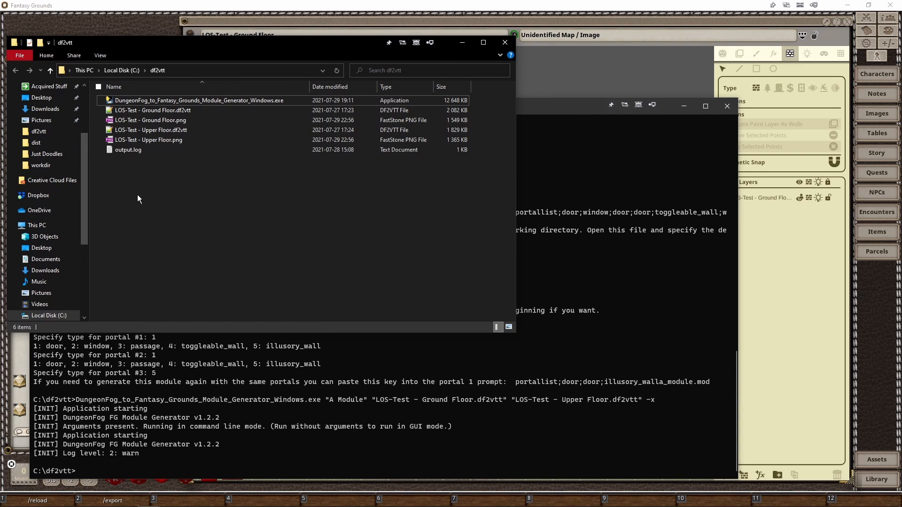
pyautogui.click(173, 109)
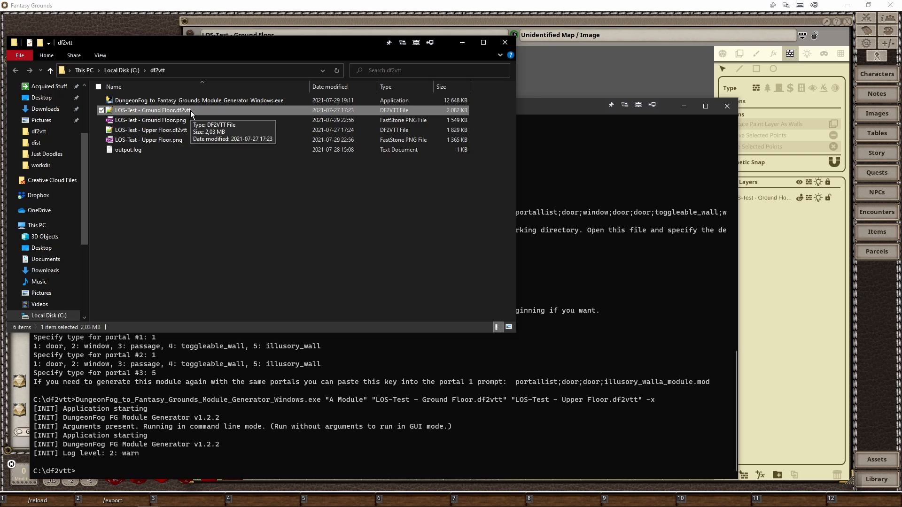
pyautogui.click(180, 121)
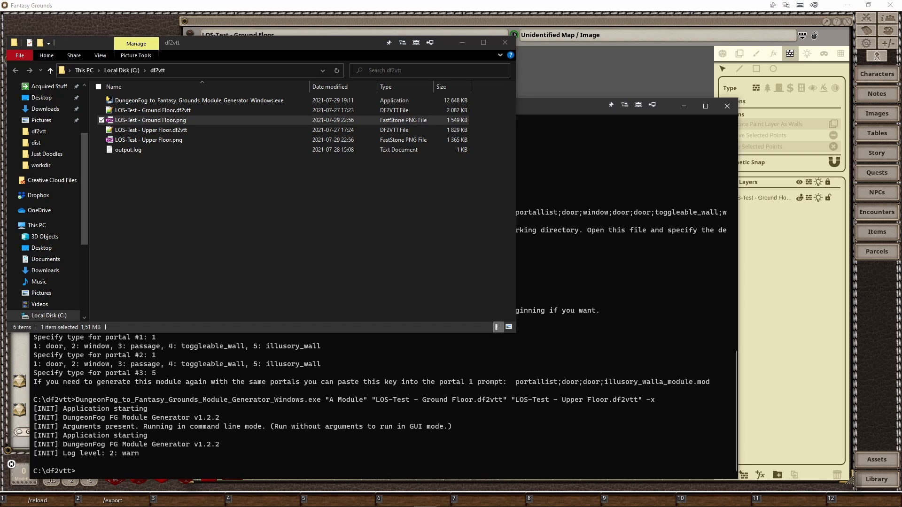
# - View the extracted LOS-Test - Ground Floor.png in Photos, close it and return to the df2vtt folder
pyautogui.click(148, 118)
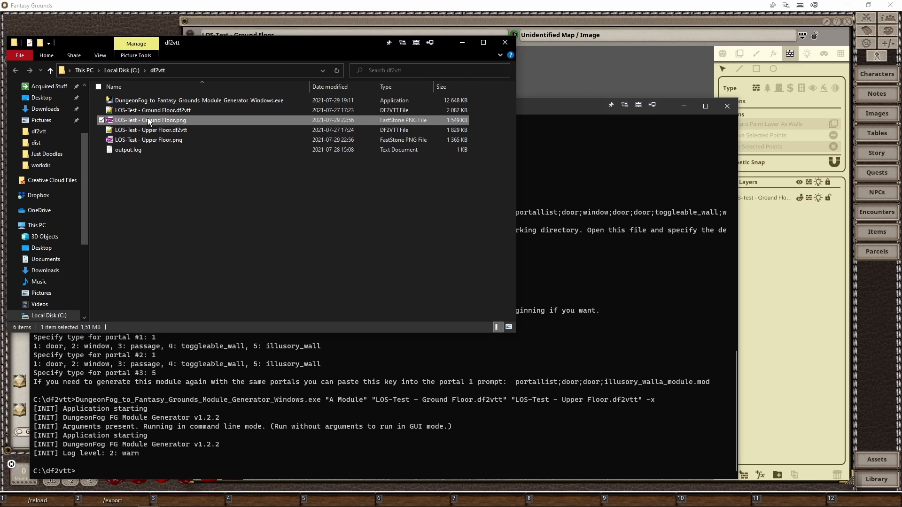
pyautogui.rightClick(147, 120)
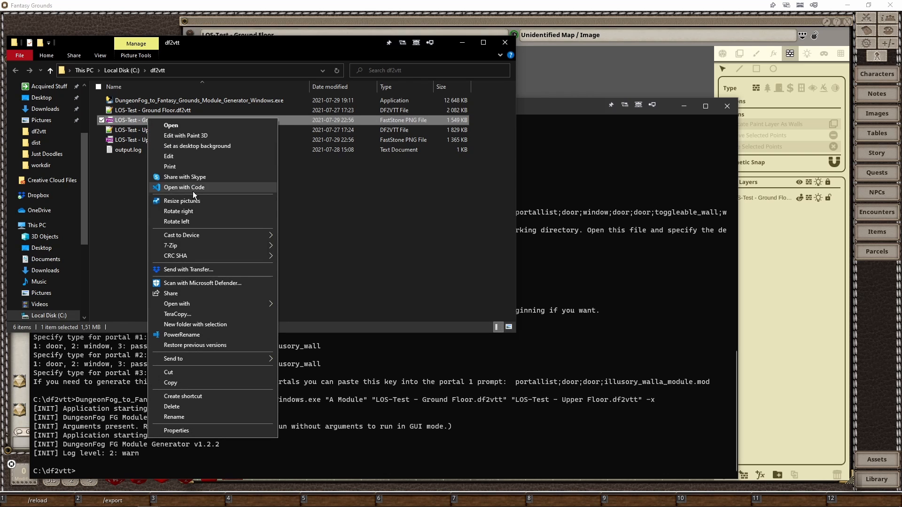
pyautogui.moveTo(199, 304)
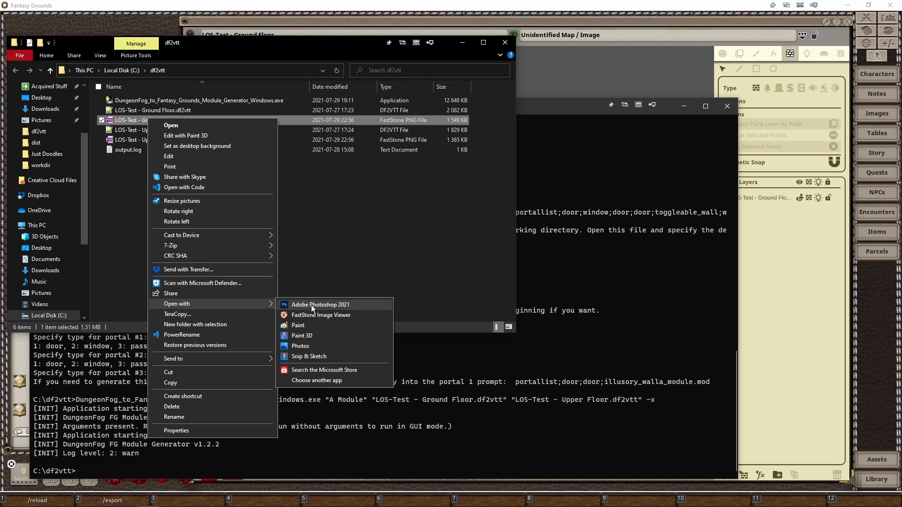
pyautogui.click(321, 347)
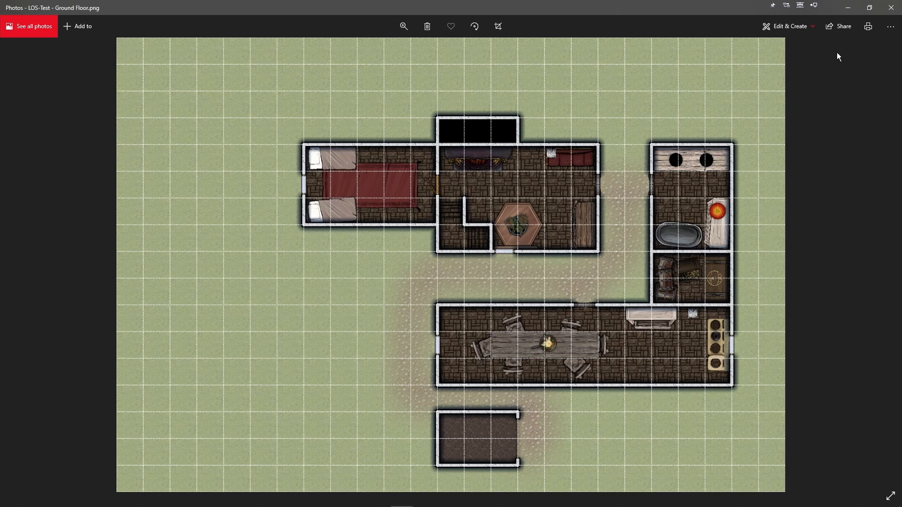
pyautogui.click(882, 11)
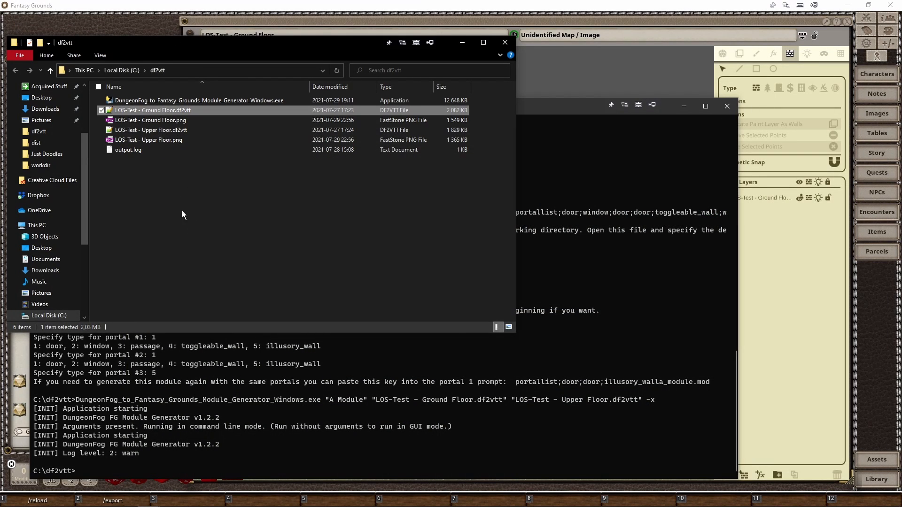
pyautogui.click(171, 120)
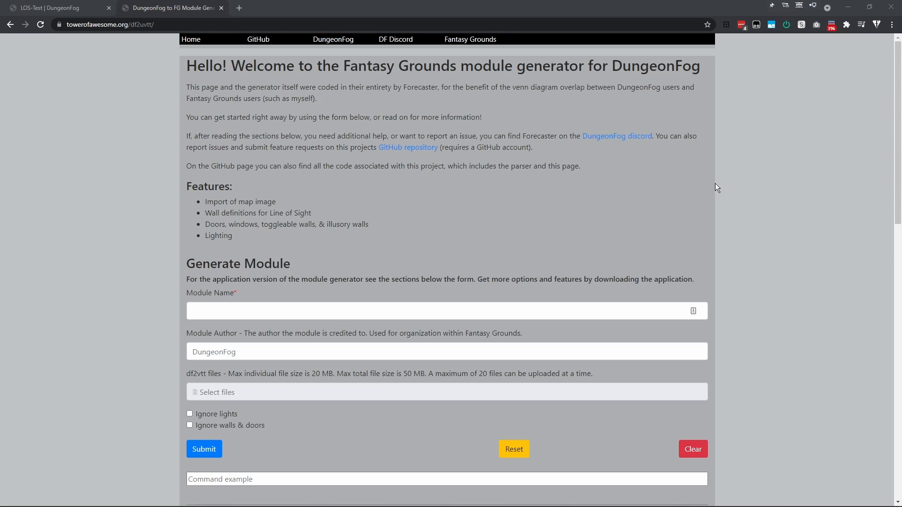
# - In the web module generator's form, enter A Module as the module name and fill in the module author's name
pyautogui.click(209, 317)
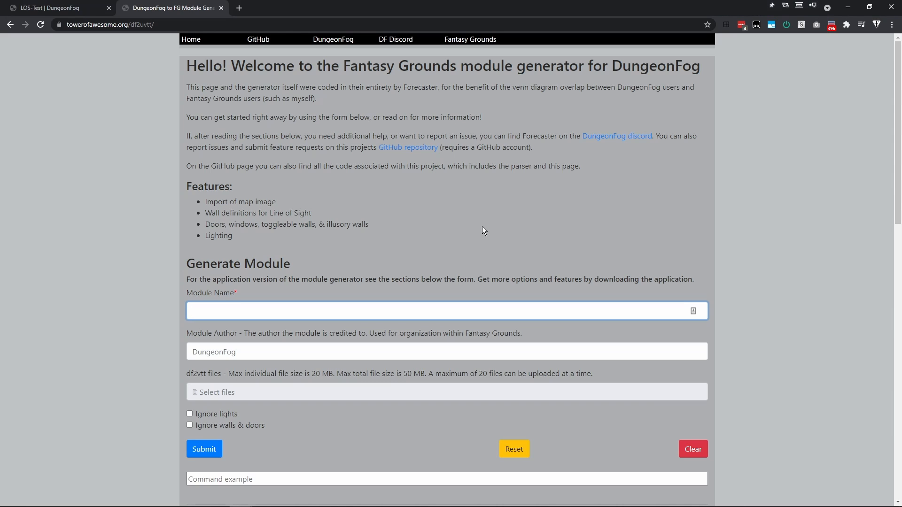
pyautogui.write('A Module')
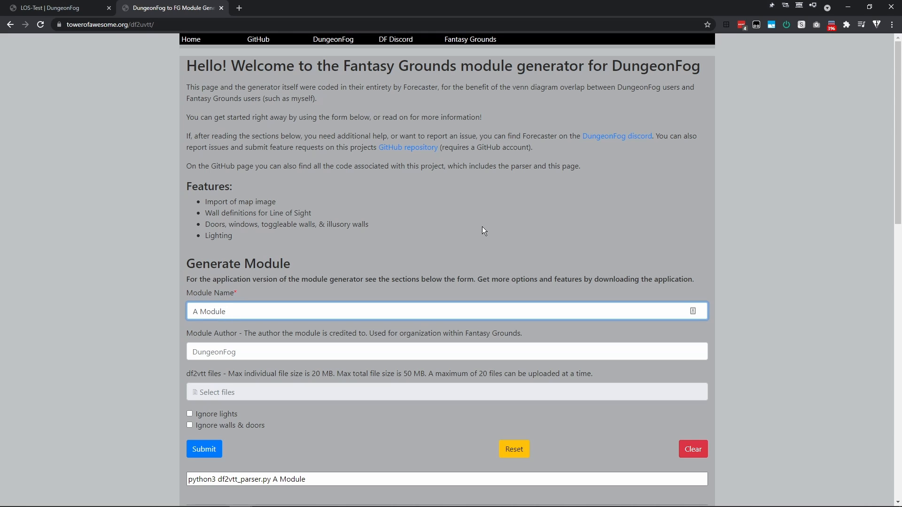
pyautogui.press('Tab')
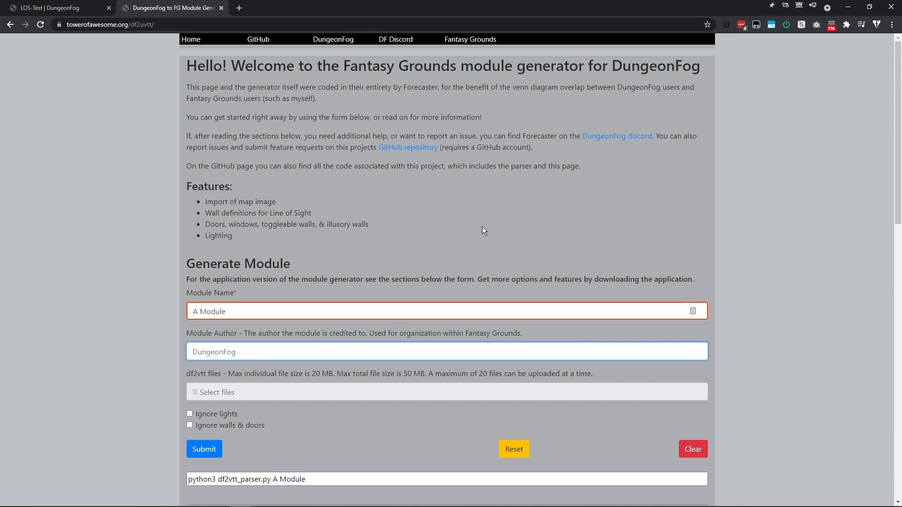
pyautogui.write('Forecaster')
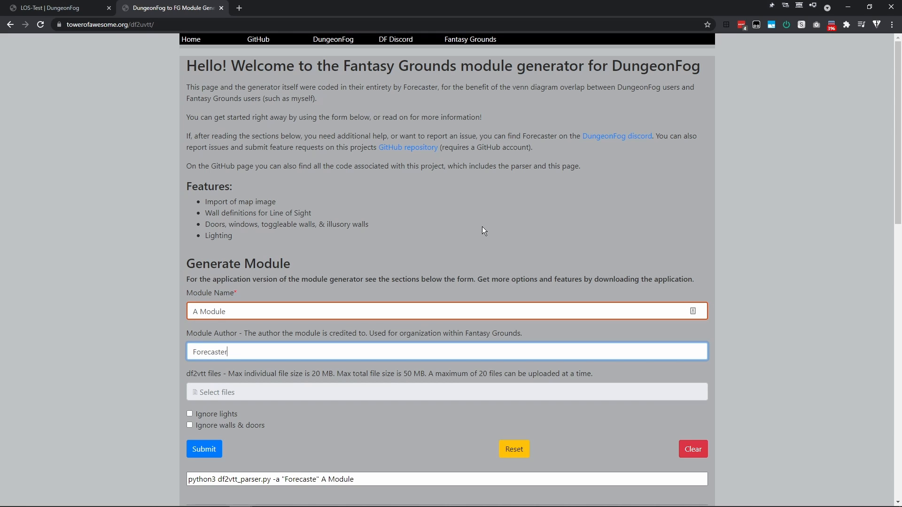
# - Attach LOS-Test - Ground Floor.df2vtt and LOS-Test - Upper Floor.df2vtt to the module generator form
pyautogui.scroll(-2, 267, 167)
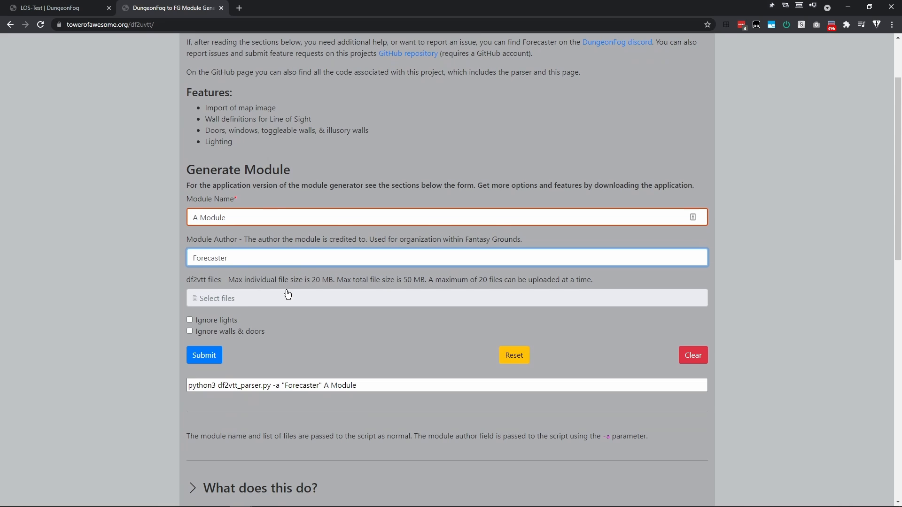
pyautogui.click(217, 299)
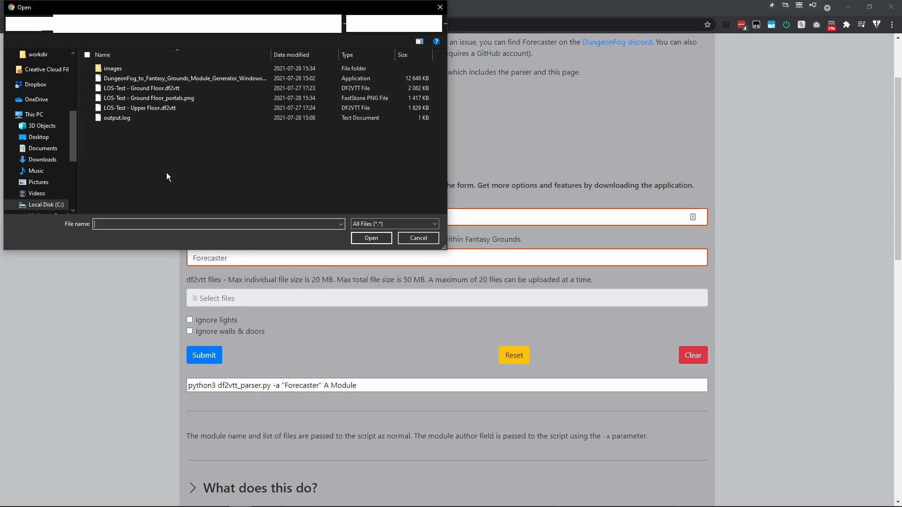
pyautogui.click(90, 108)
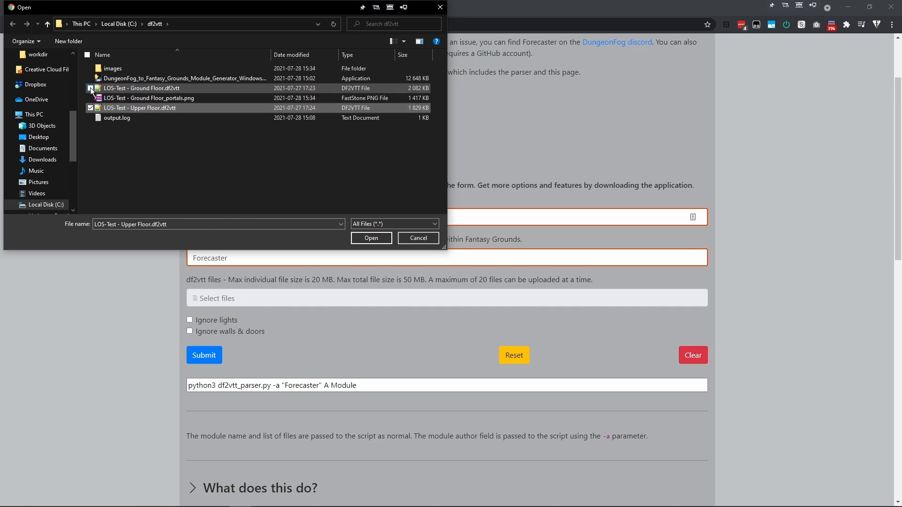
pyautogui.click(90, 87)
pyautogui.click(370, 238)
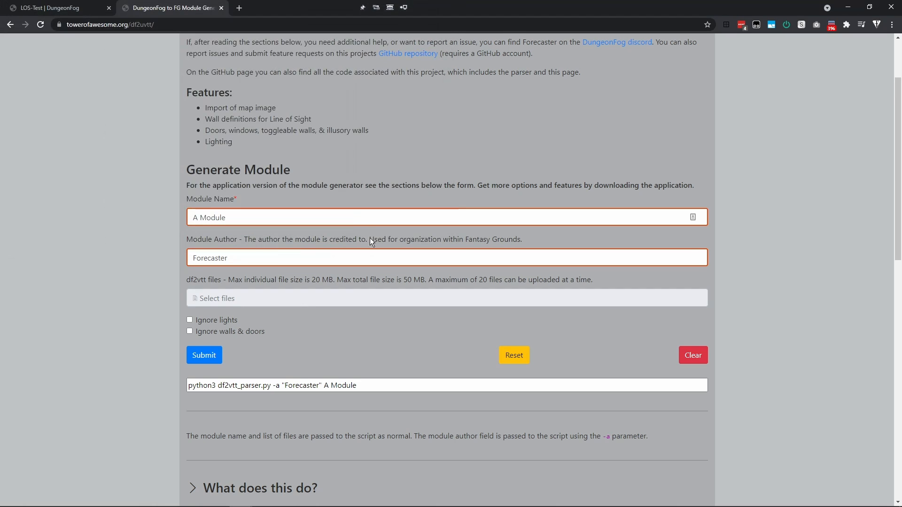
# - Trim the end of the module name, submit the form to generate the module, and check the parser output
pyautogui.click(241, 215)
pyautogui.press('BackSpace')
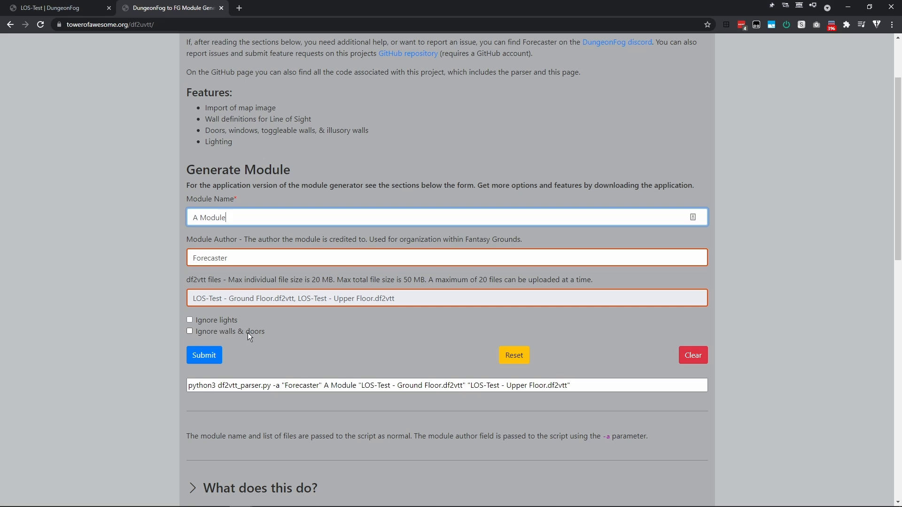
pyautogui.click(205, 359)
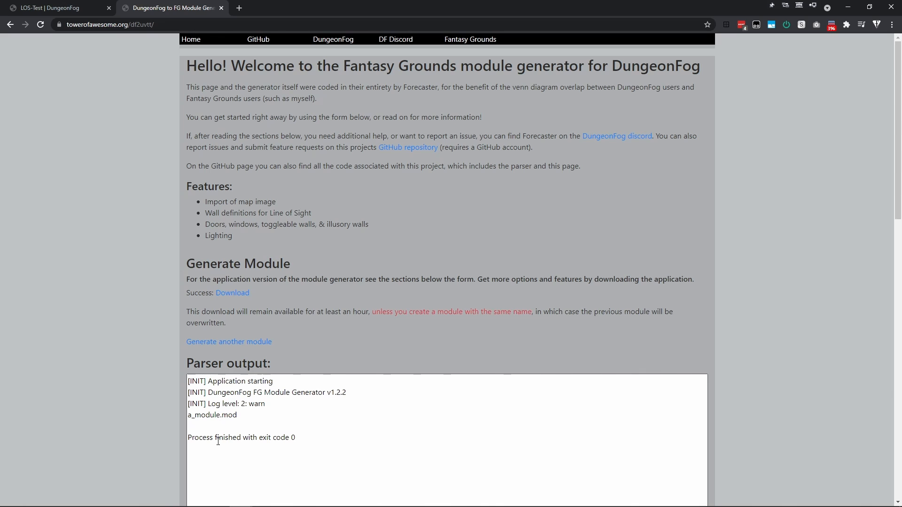
pyautogui.scroll(-2, 218, 441)
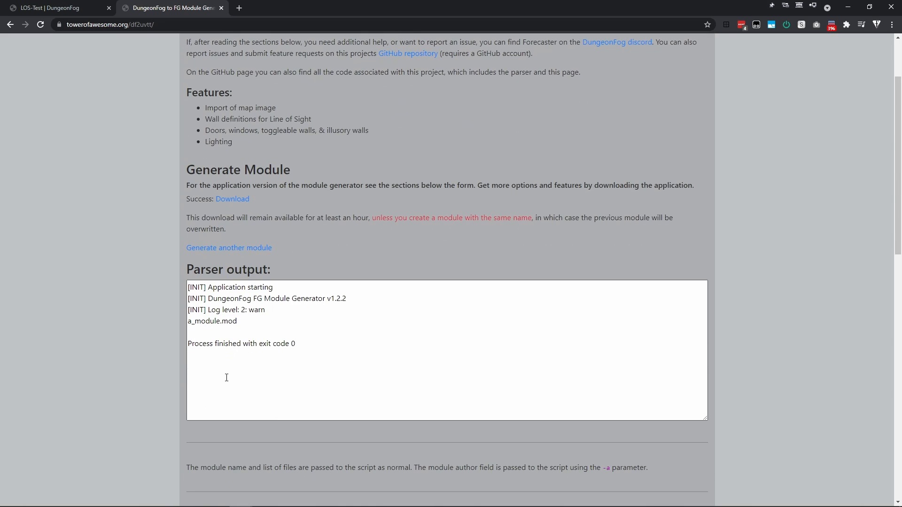
pyautogui.scroll(2, 226, 371)
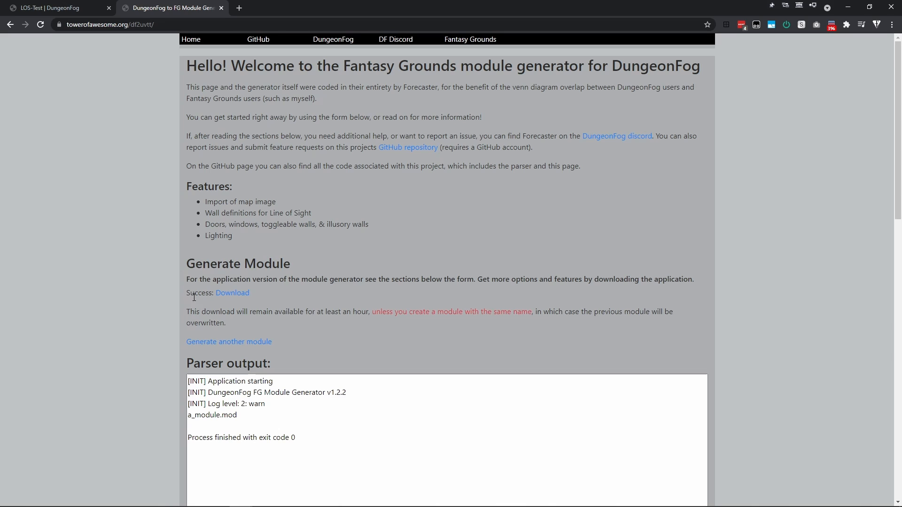
# - Download the generated module as a_module.mod into the df2vtt folder and return to a blank generator form
pyautogui.click(236, 293)
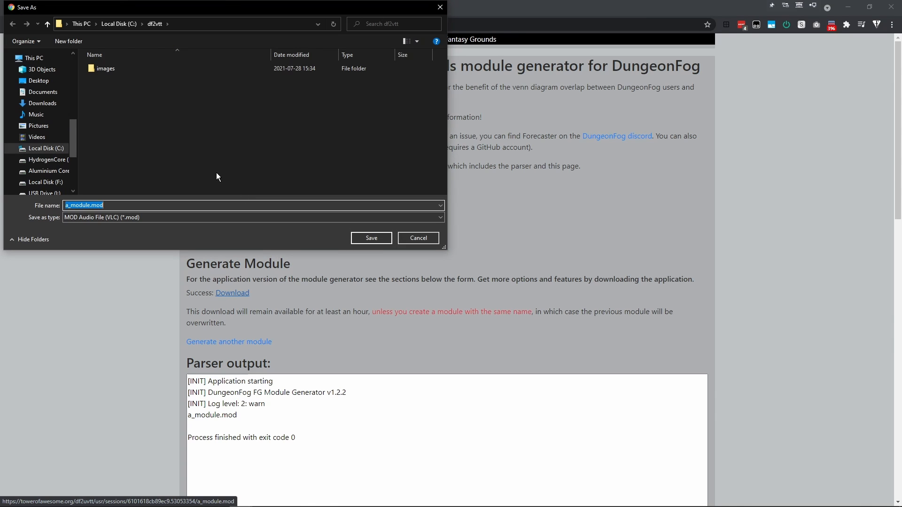
pyautogui.click(370, 238)
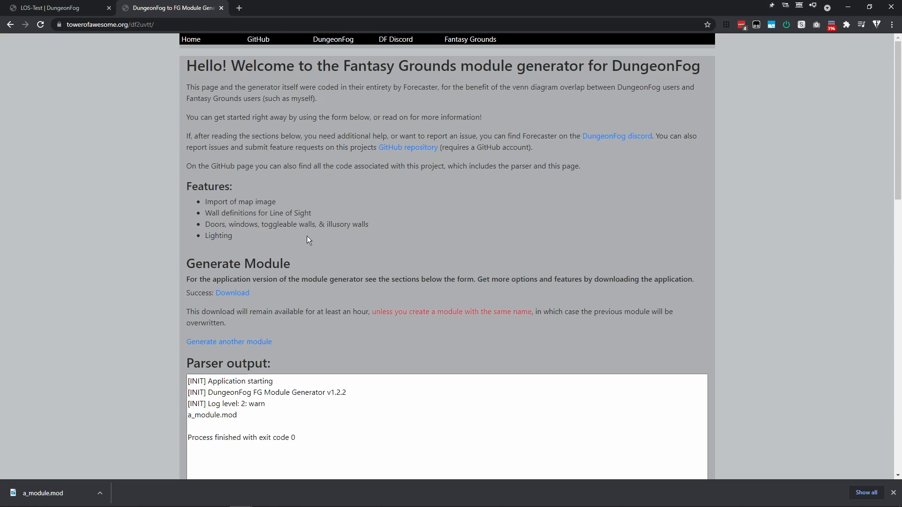
pyautogui.scroll(-2, 340, 238)
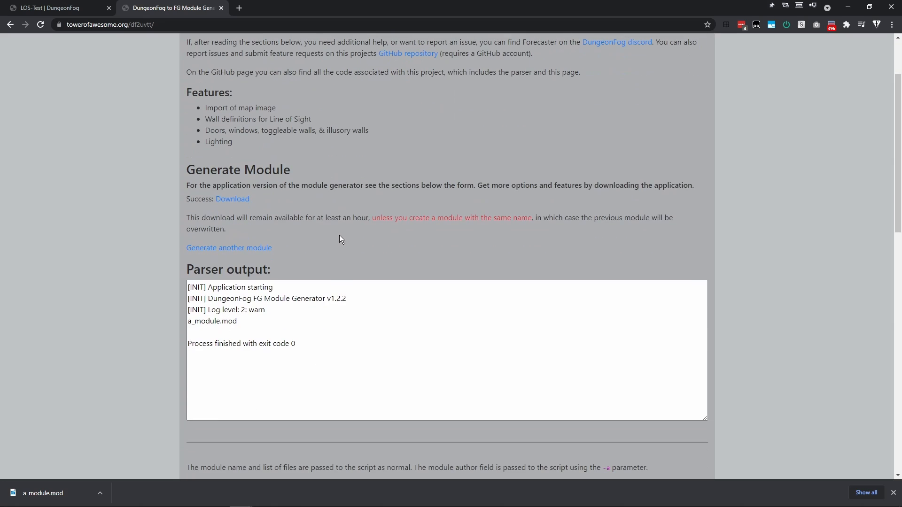
pyautogui.scroll(1, 216, 308)
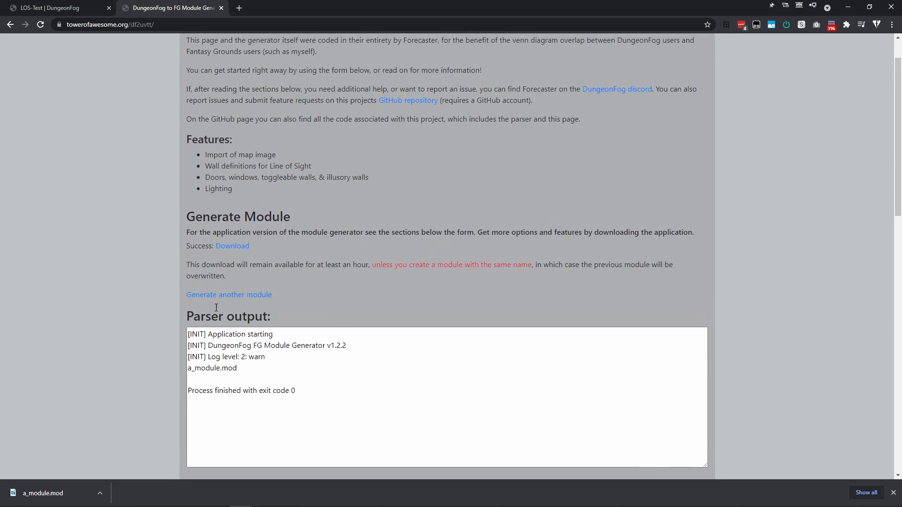
pyautogui.click(228, 295)
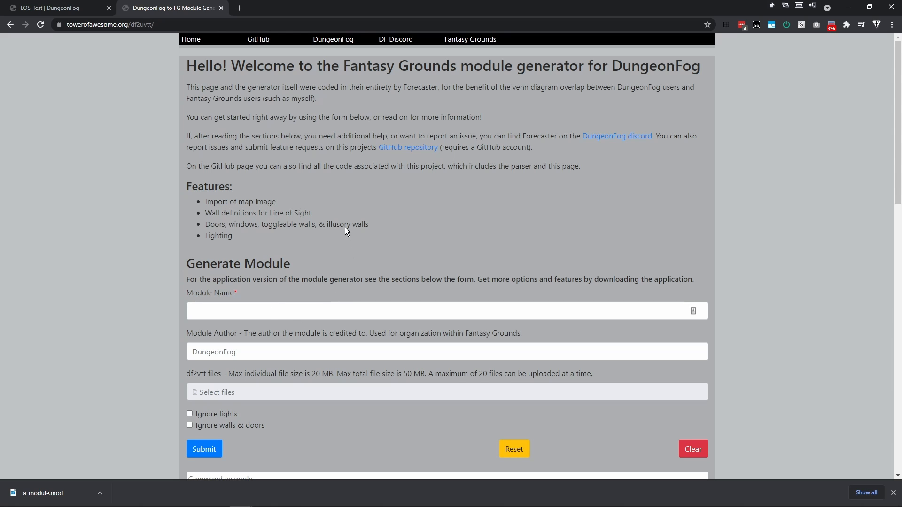
# - Examine the page's Online Generator section for file limits and available settings, collapsing it when done
pyautogui.scroll(-8, 381, 337)
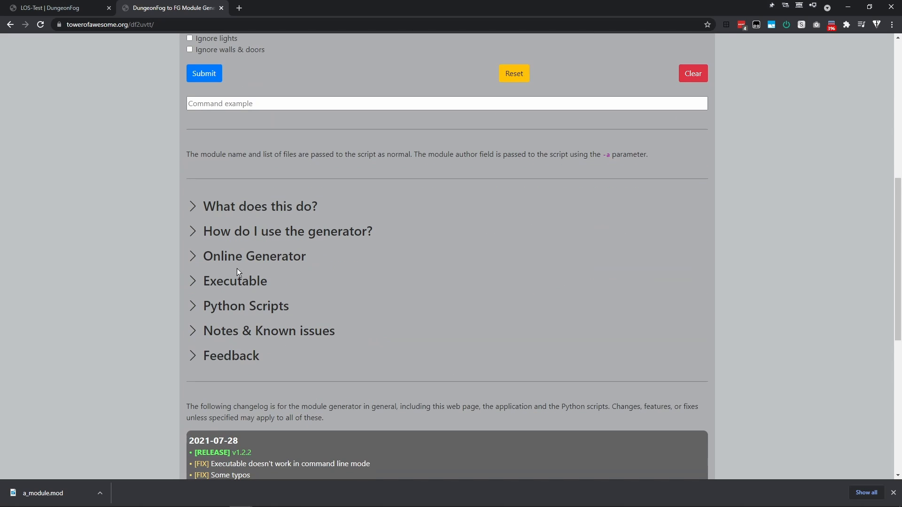
pyautogui.click(238, 258)
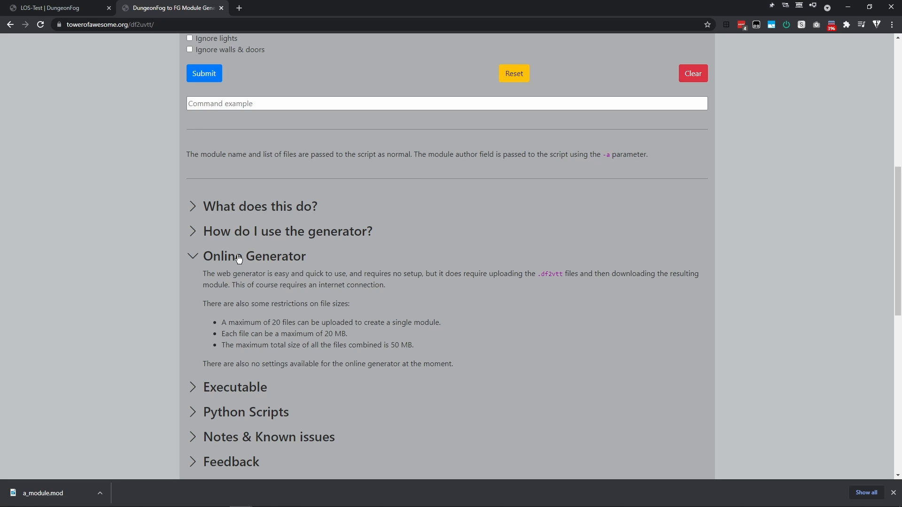
pyautogui.scroll(-1, 239, 257)
pyautogui.scroll(1, 154, 283)
pyautogui.click(228, 258)
pyautogui.scroll(8, 111, 288)
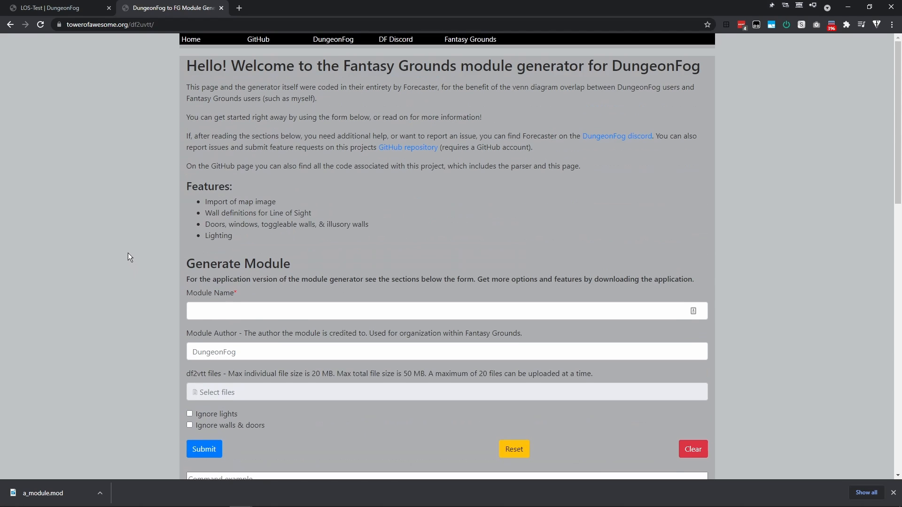
pyautogui.scroll(-6, 128, 254)
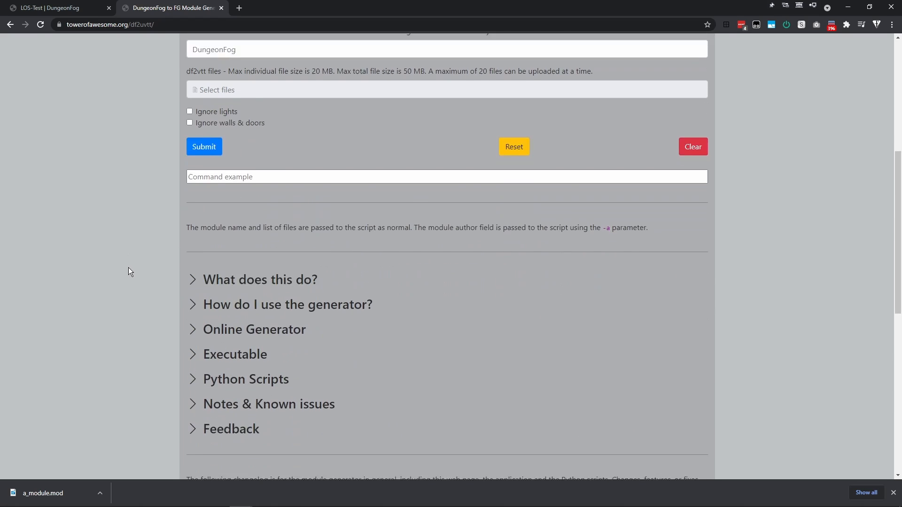
pyautogui.scroll(-1, 129, 271)
pyautogui.click(230, 307)
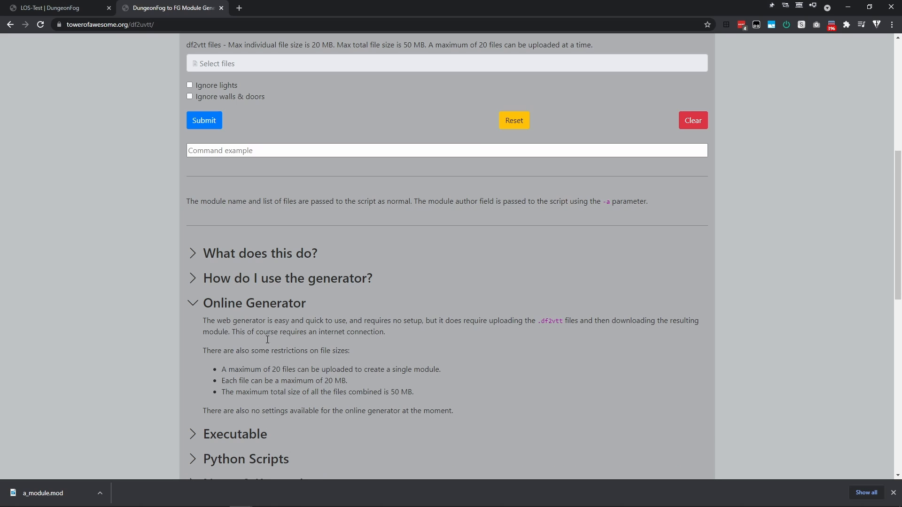
pyautogui.click(260, 301)
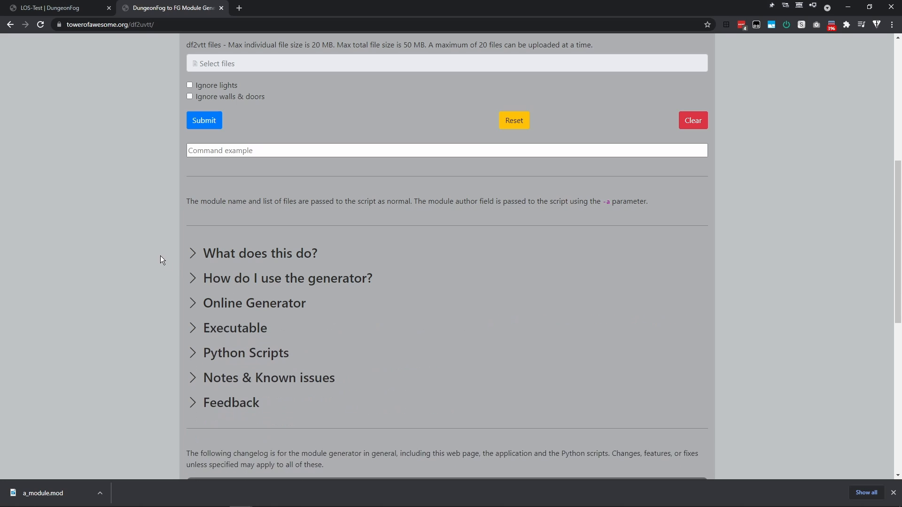
pyautogui.scroll(7, 134, 242)
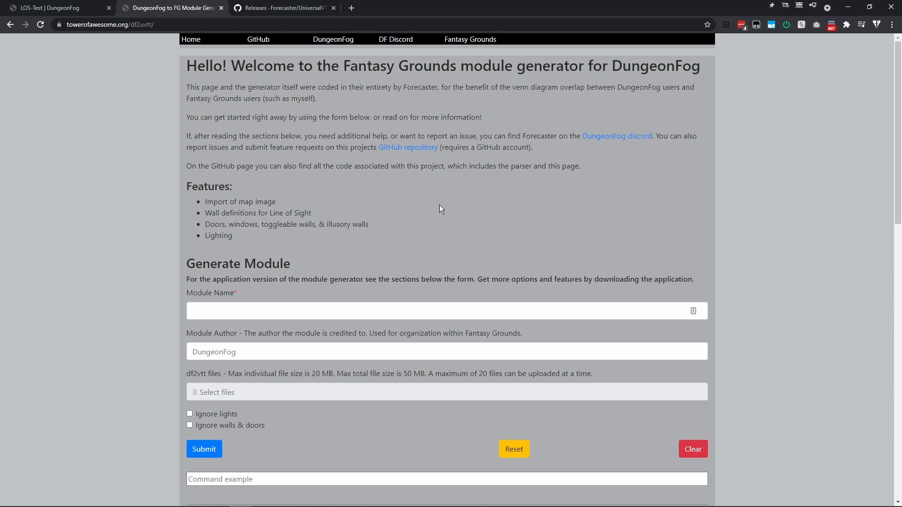
pyautogui.tripleClick(416, 210)
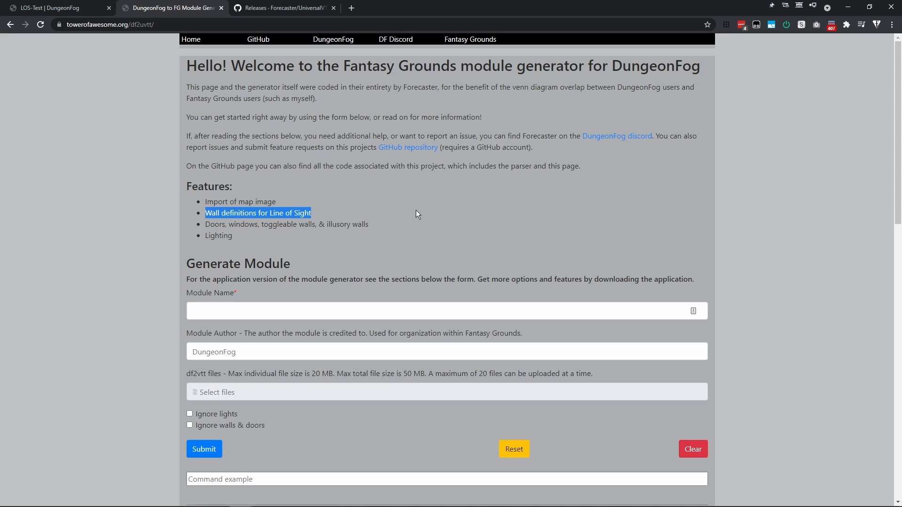
pyautogui.click(415, 210)
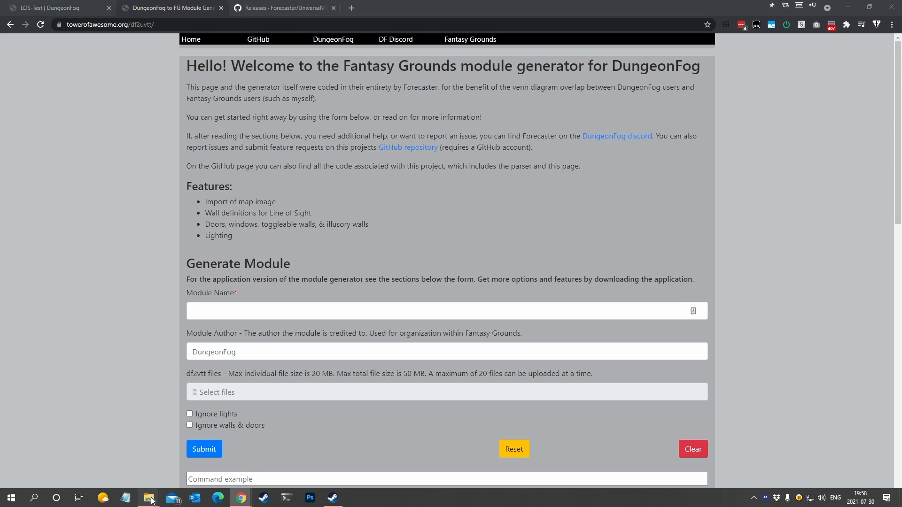
# - Switch to the df2vtt folder in File Explorer, reposition its window over the web page and point out the generator executable
pyautogui.moveTo(150, 501)
pyautogui.click(114, 461)
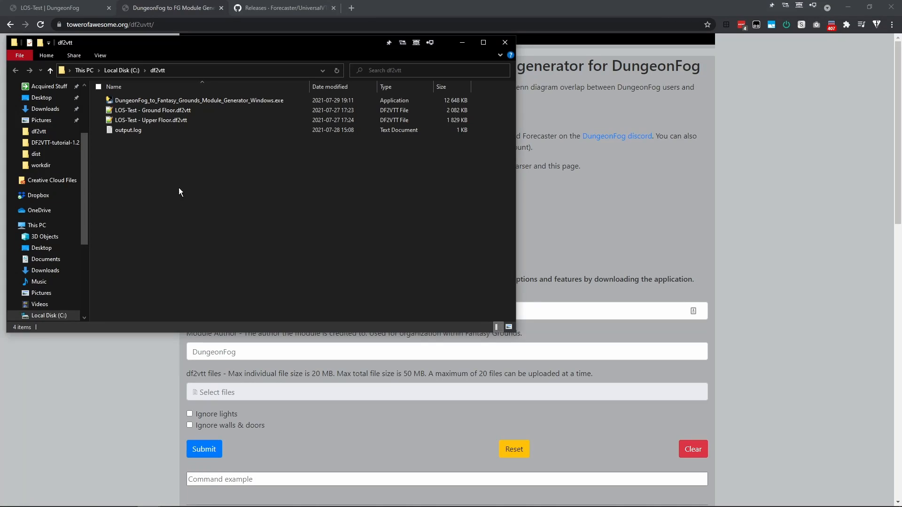
pyautogui.moveTo(175, 50); pyautogui.dragTo(202, 127)
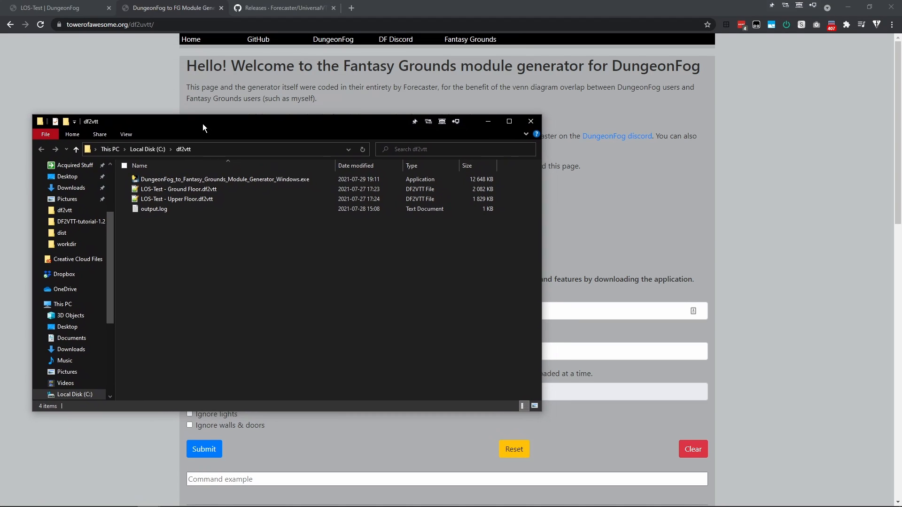
pyautogui.click(202, 179)
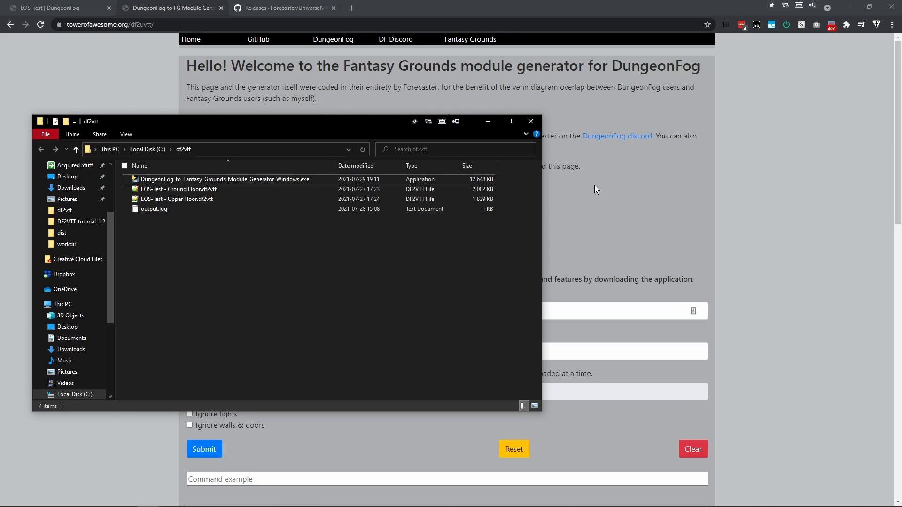
# - Return to the browser, go to the GitHub repository's main code page and open df2vtt_parser.py in its own tab
pyautogui.click(624, 183)
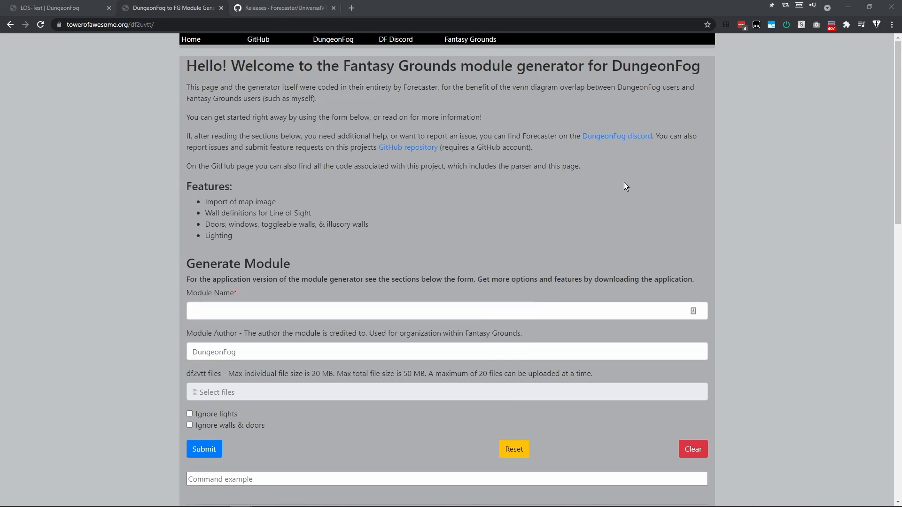
pyautogui.click(275, 9)
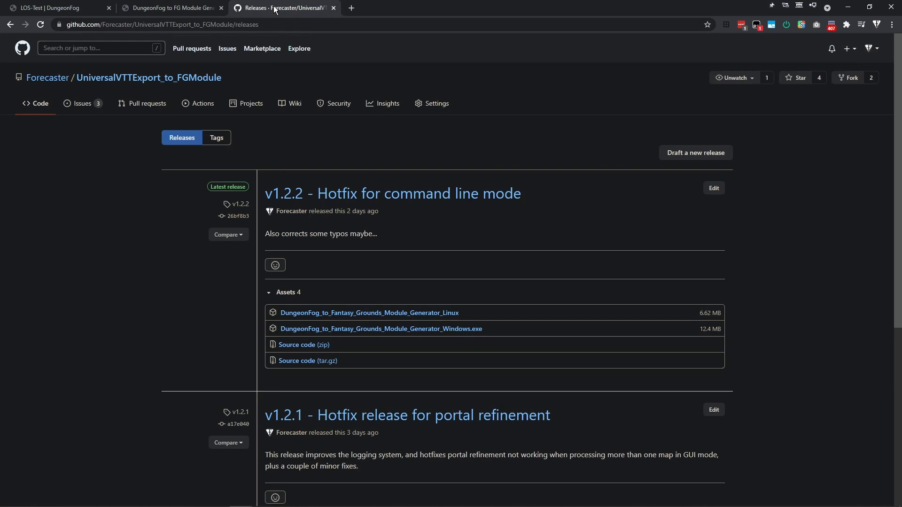
pyautogui.click(38, 108)
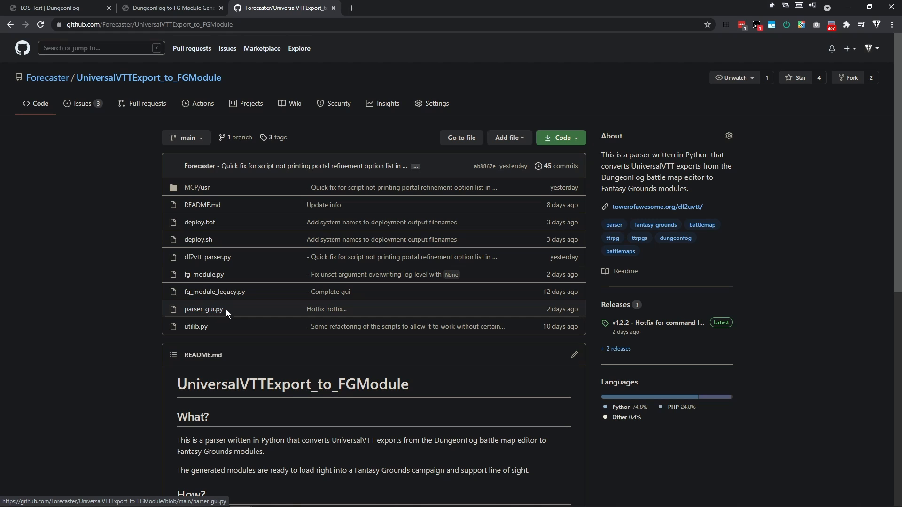
pyautogui.middleClick(209, 257)
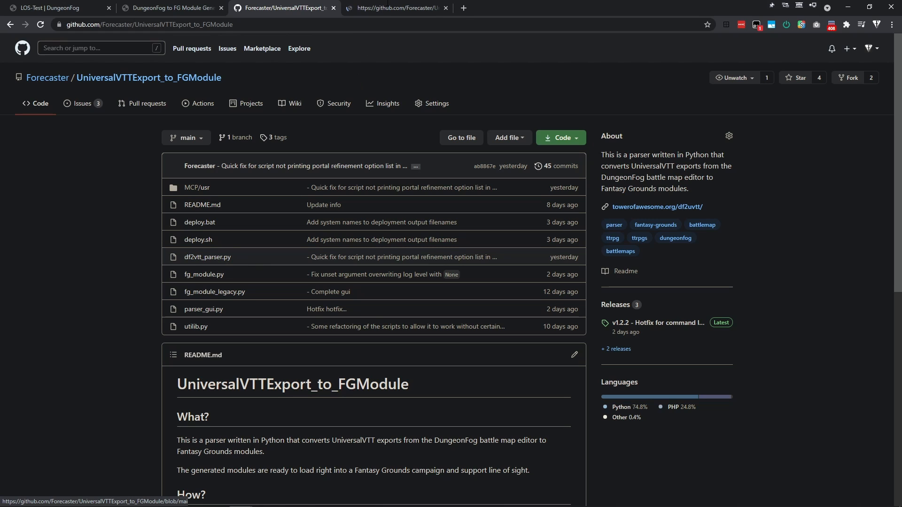
pyautogui.click(387, 6)
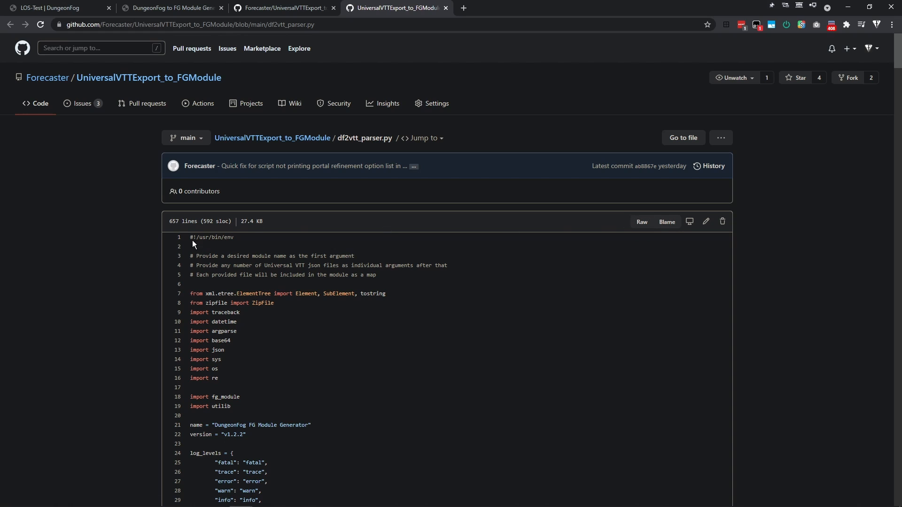
pyautogui.moveTo(190, 237); pyautogui.dragTo(275, 462)
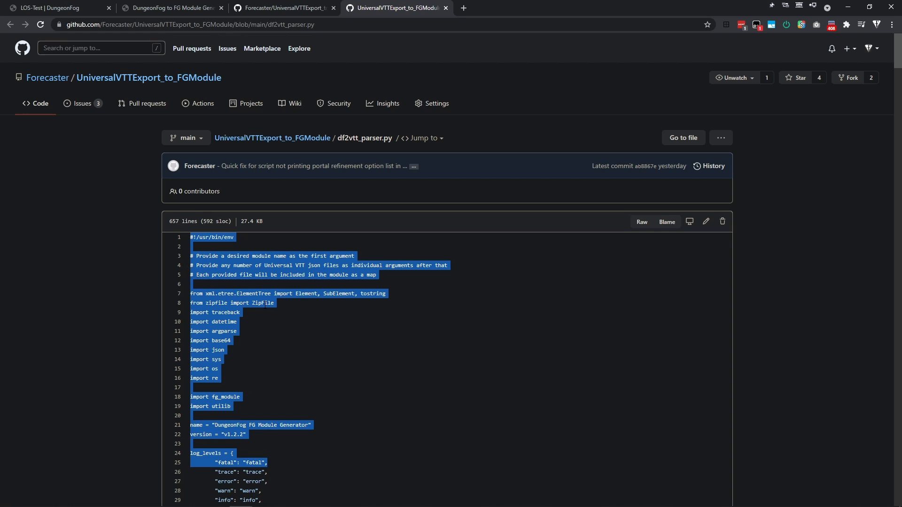
pyautogui.click(255, 275)
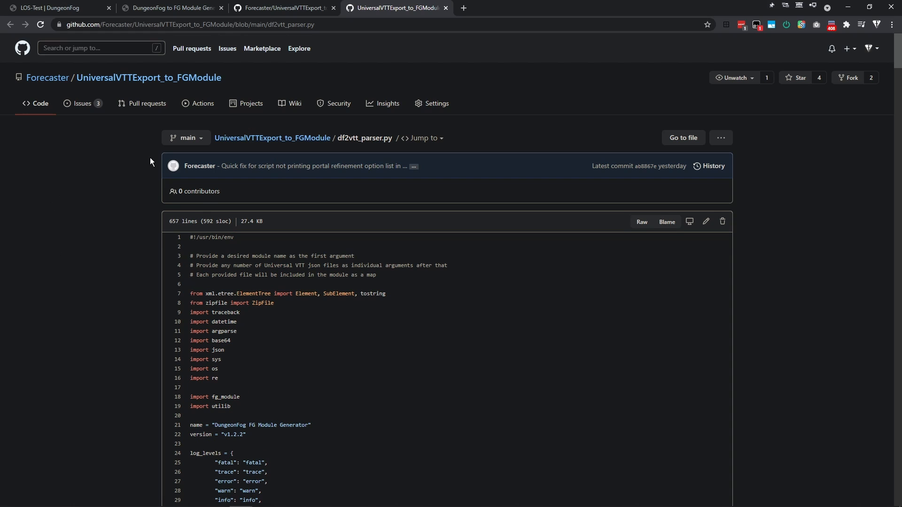
pyautogui.rightClick(124, 212)
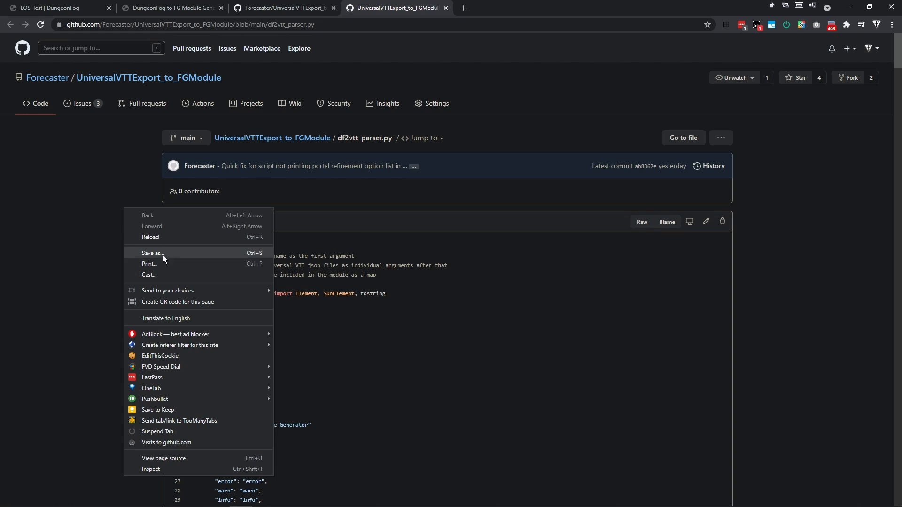
pyautogui.click(125, 159)
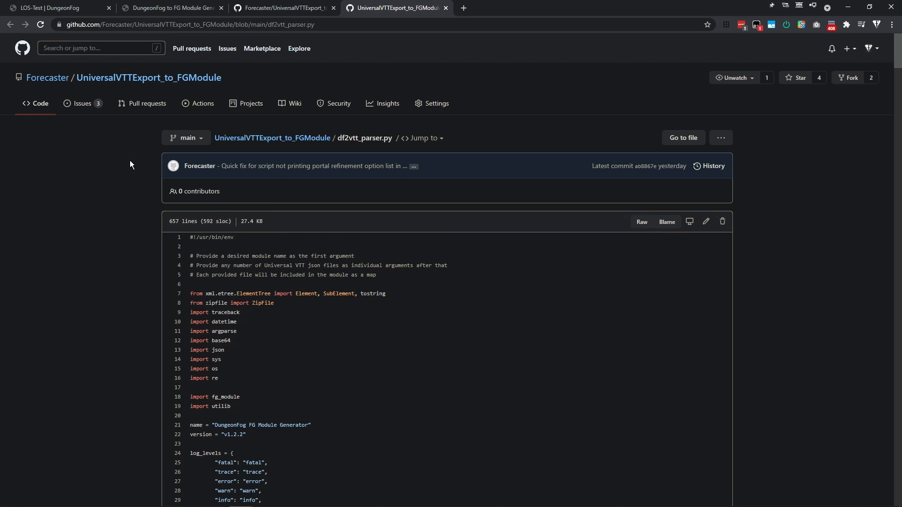
# - Save the raw df2vtt_parser.py script into C:\df2vtt under its original name and close its tab
pyautogui.rightClick(642, 226)
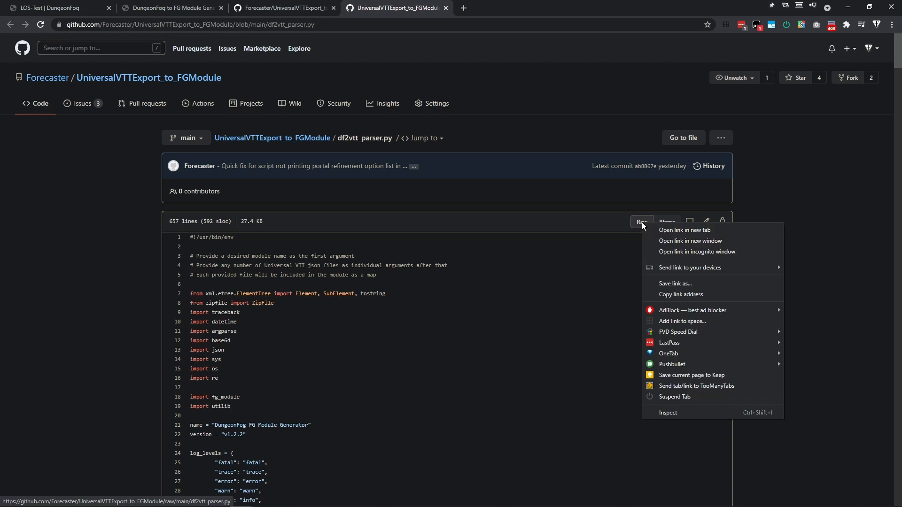
pyautogui.click(679, 284)
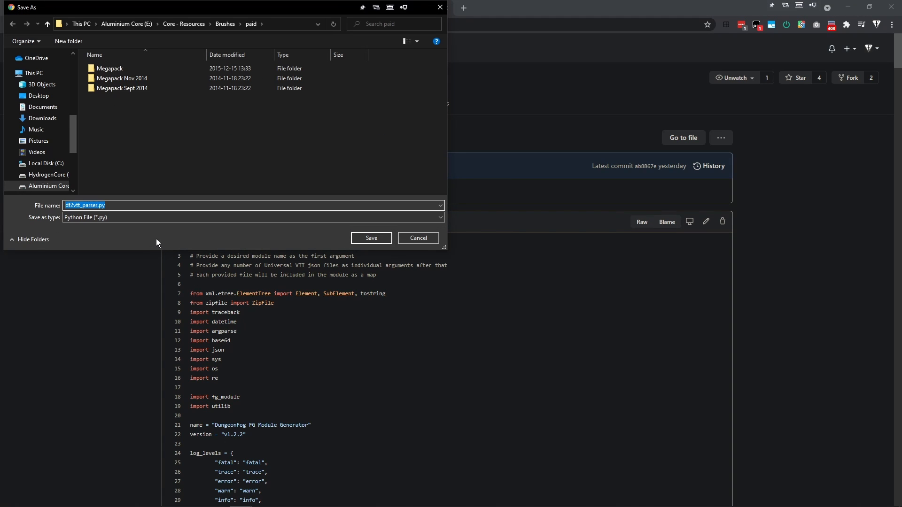
pyautogui.scroll(-2, 73, 141)
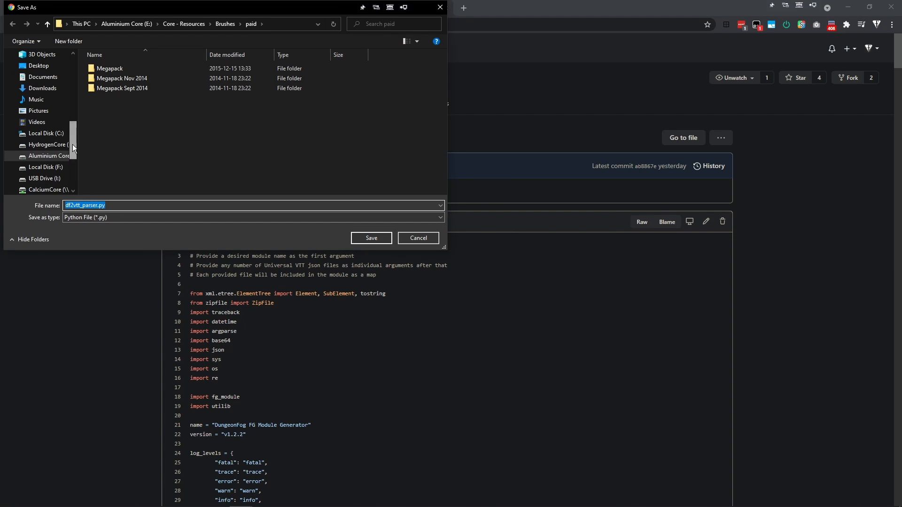
pyautogui.click(54, 134)
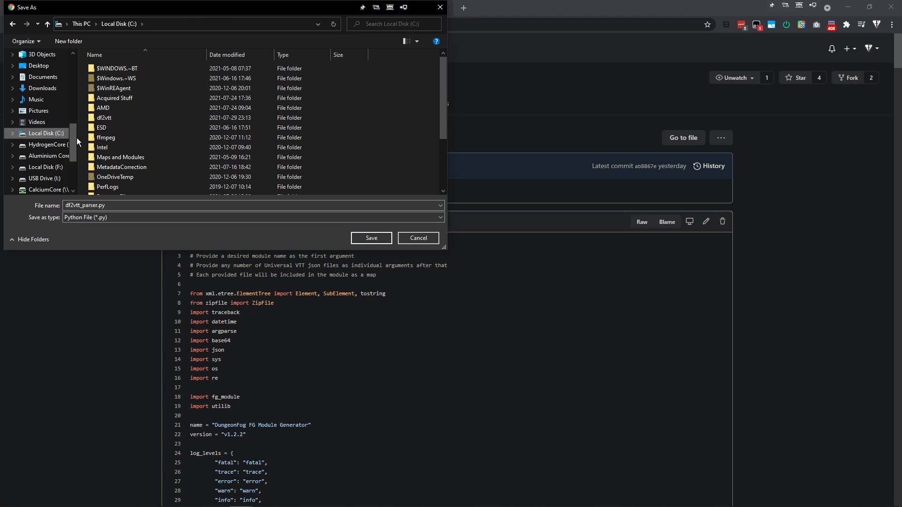
pyautogui.doubleClick(116, 115)
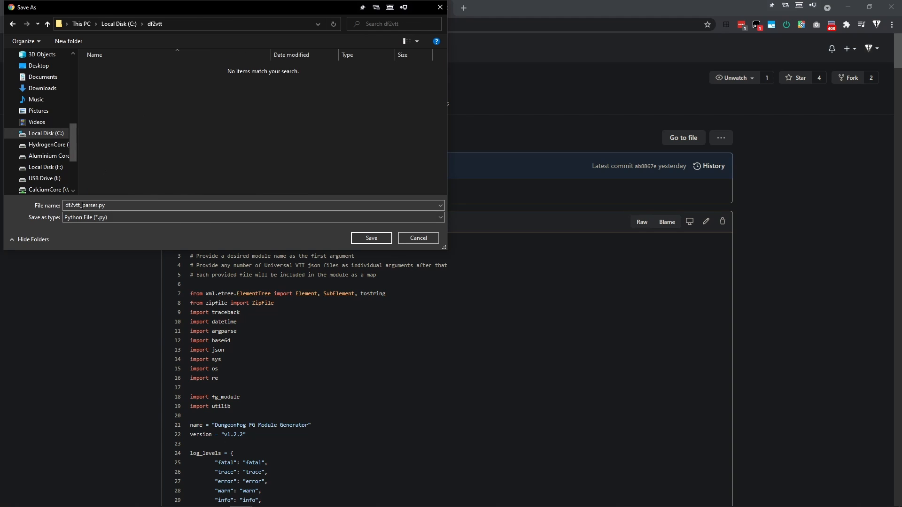
pyautogui.click(365, 238)
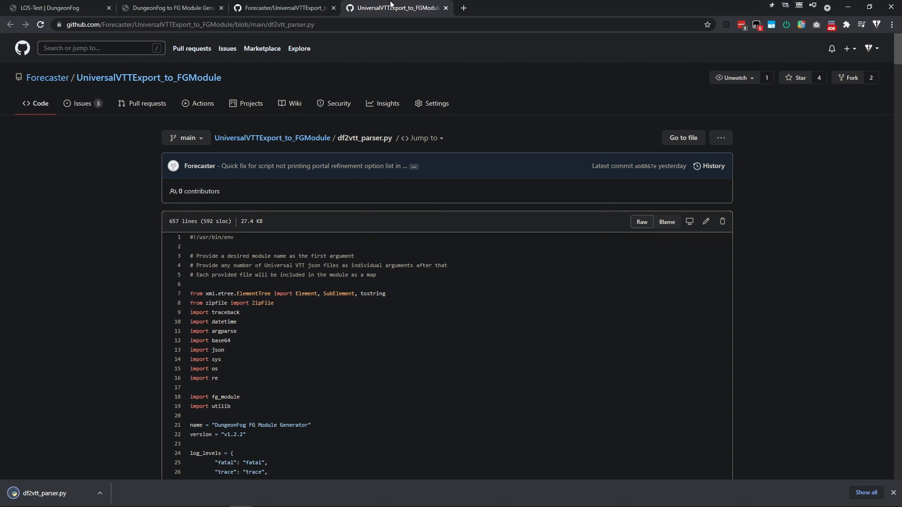
pyautogui.click(446, 8)
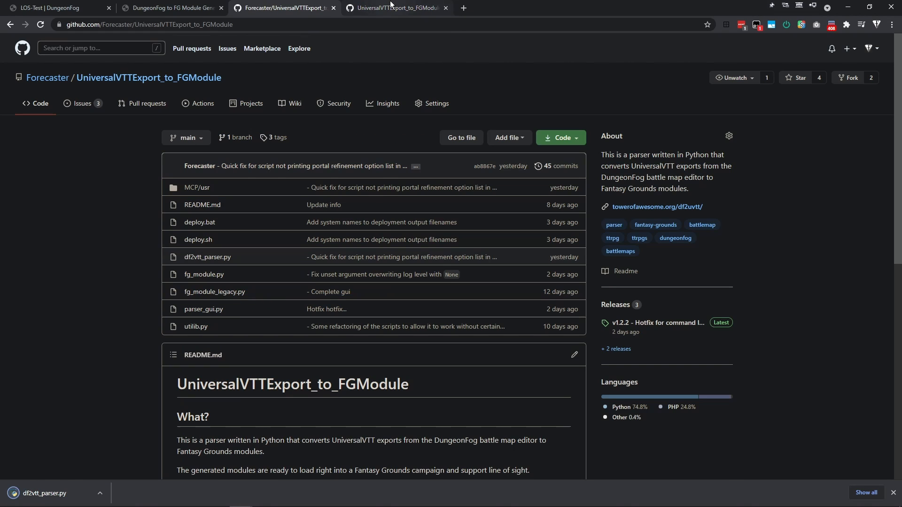
# - Open fg_module.py, parser_gui.py and utilib.py from the repository in separate background tabs
pyautogui.middleClick(199, 276)
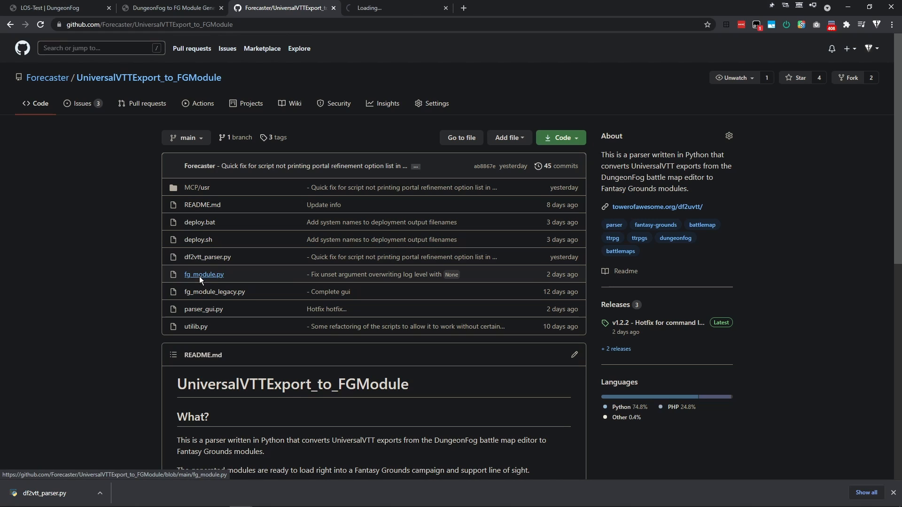
pyautogui.middleClick(198, 323)
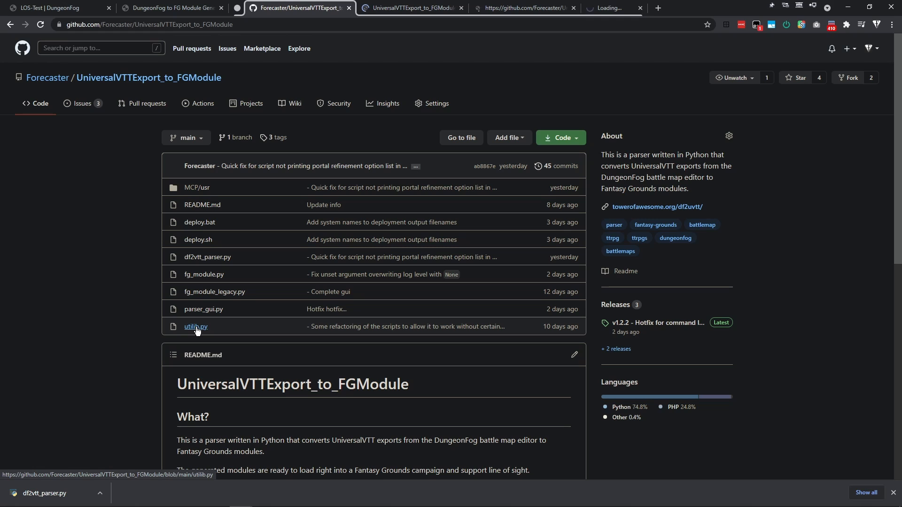
pyautogui.middleClick(196, 327)
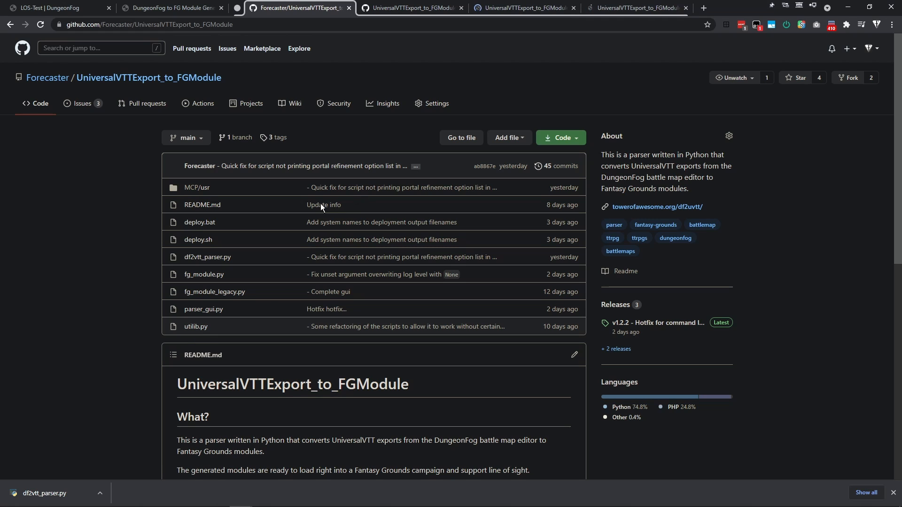
# - Save the raw fg_module.py script into the df2vtt folder and close its tab
pyautogui.click(398, 6)
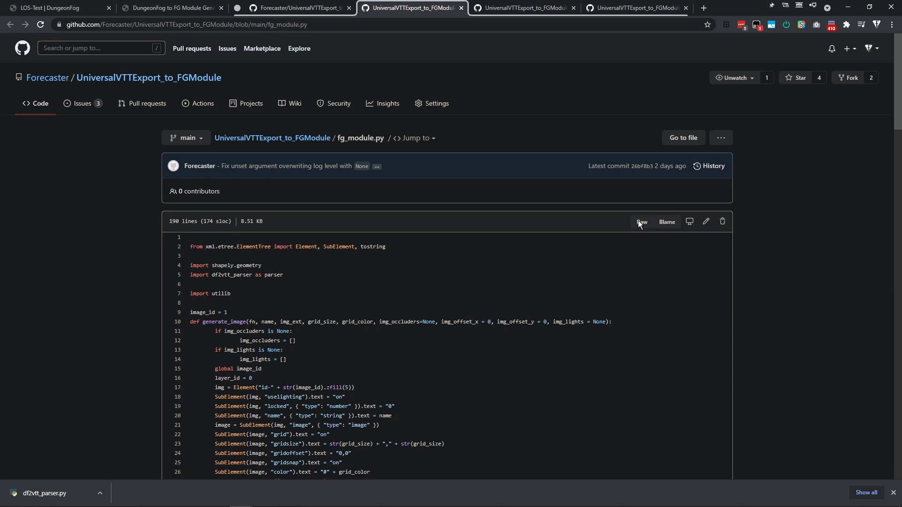
pyautogui.rightClick(640, 224)
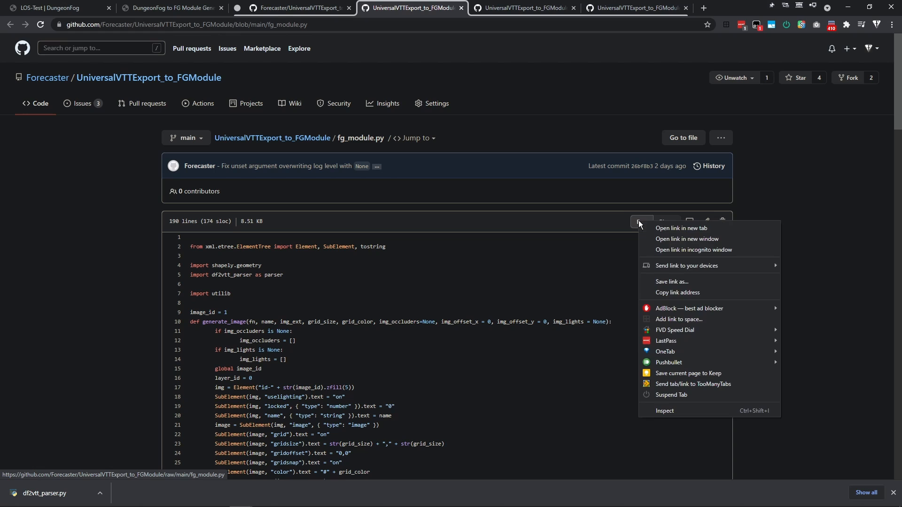
pyautogui.click(657, 283)
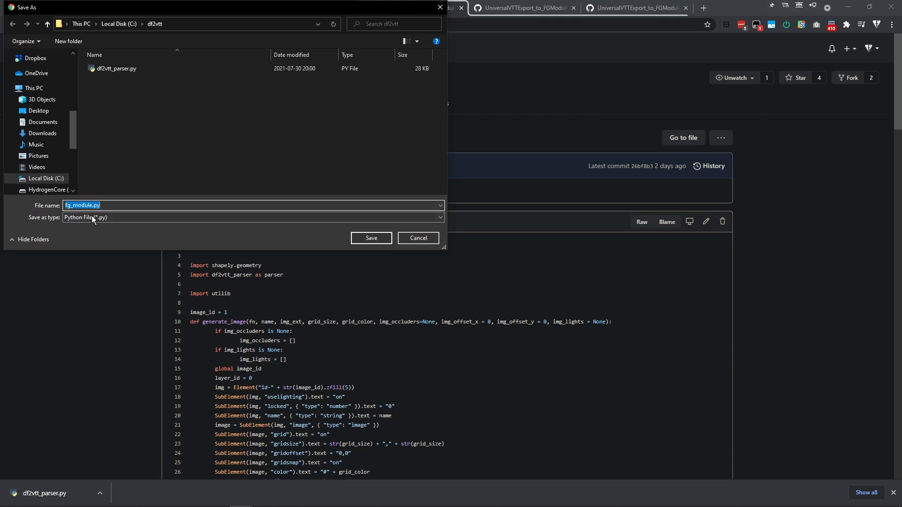
pyautogui.click(95, 205)
pyautogui.click(372, 238)
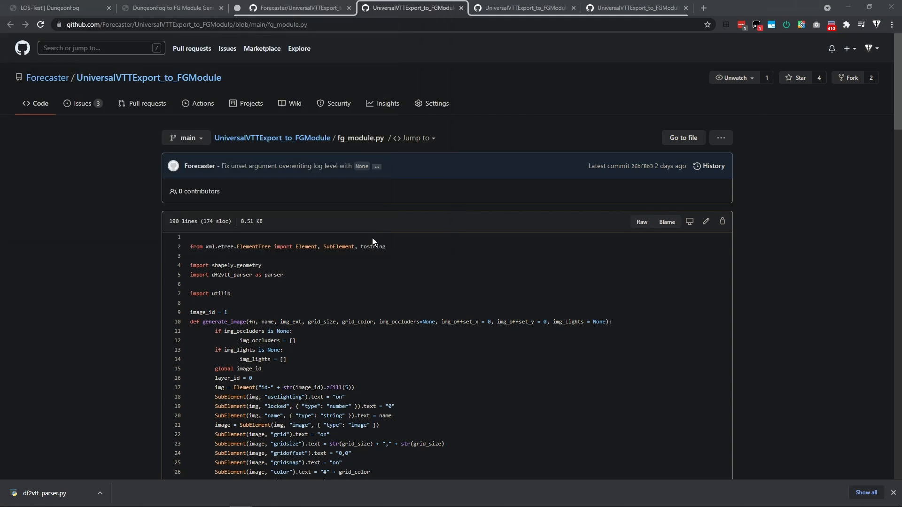
pyautogui.click(461, 8)
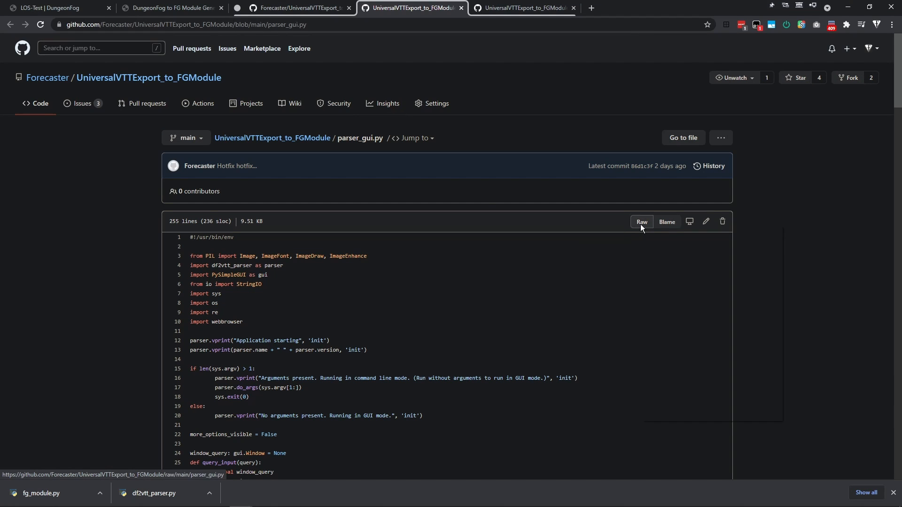
# - Save the raw parser_gui.py script into the df2vtt folder and close its tab
pyautogui.rightClick(640, 224)
pyautogui.click(663, 285)
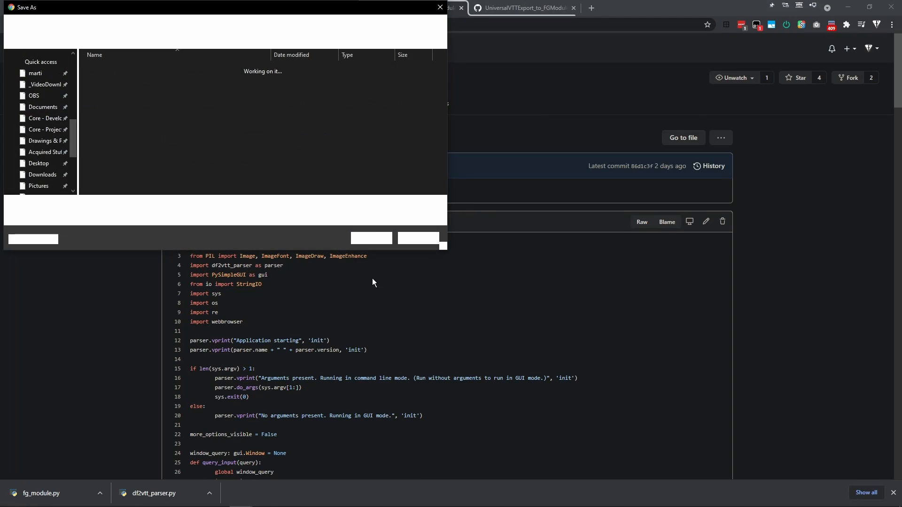
pyautogui.click(373, 239)
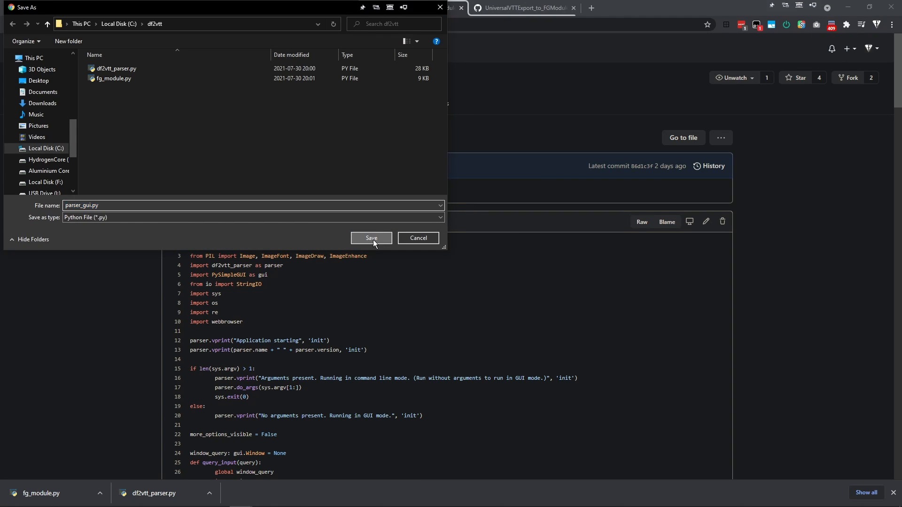
pyautogui.click(461, 8)
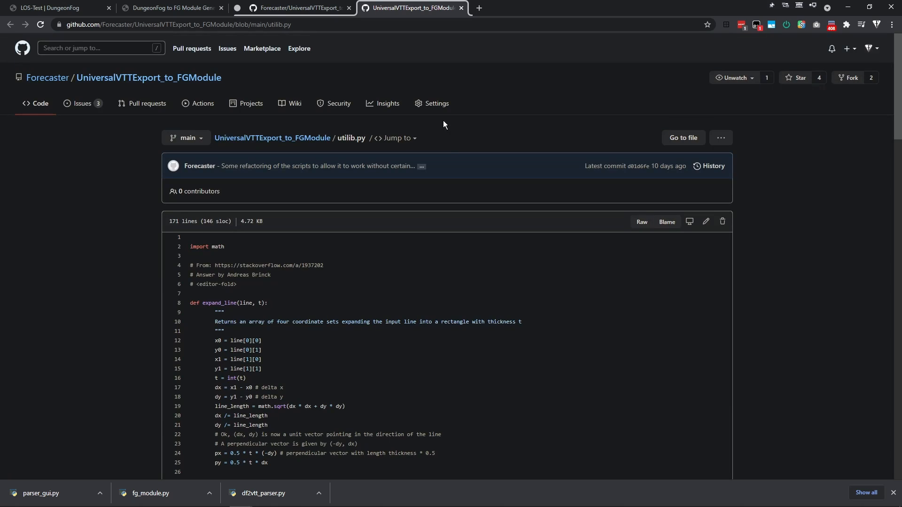
# - Save the raw utilib.py script into the df2vtt folder
pyautogui.rightClick(641, 226)
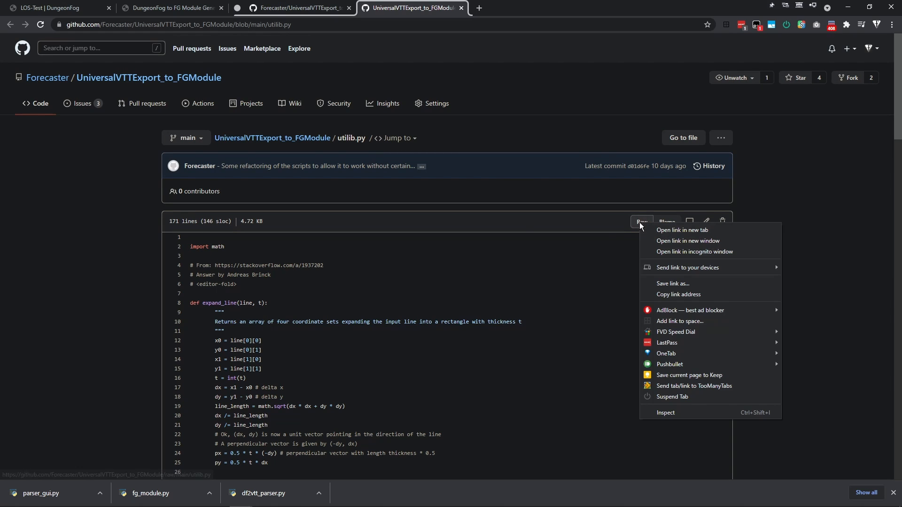
pyautogui.click(673, 283)
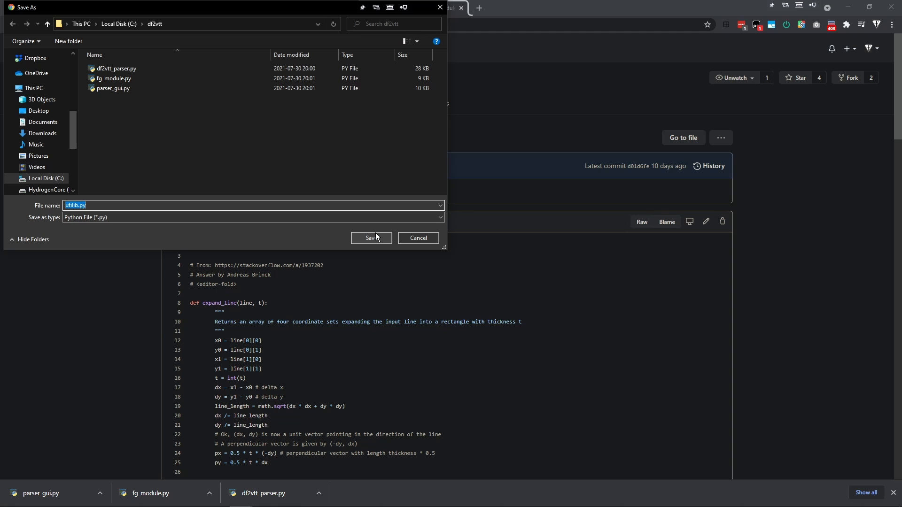
pyautogui.click(376, 234)
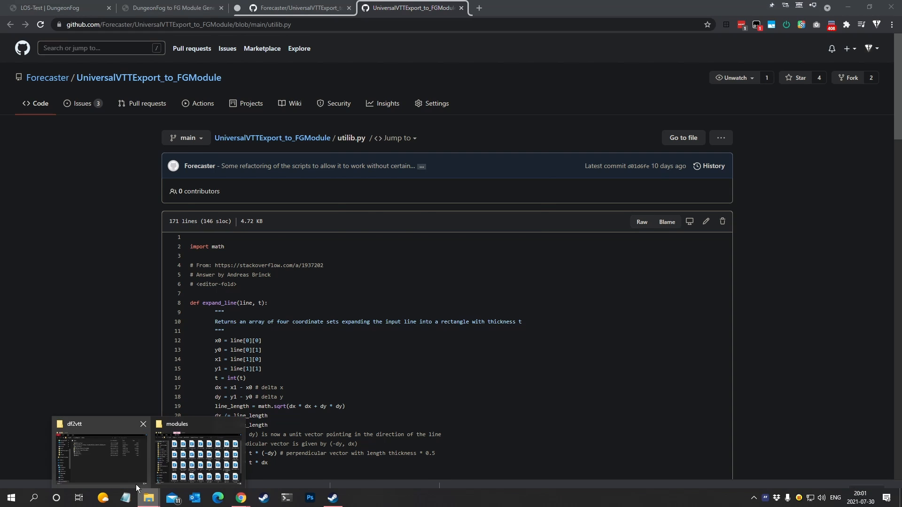
# - Switch to the df2vtt folder in File Explorer, open Windows Terminal there, and restore and reposition the terminal window
pyautogui.click(126, 458)
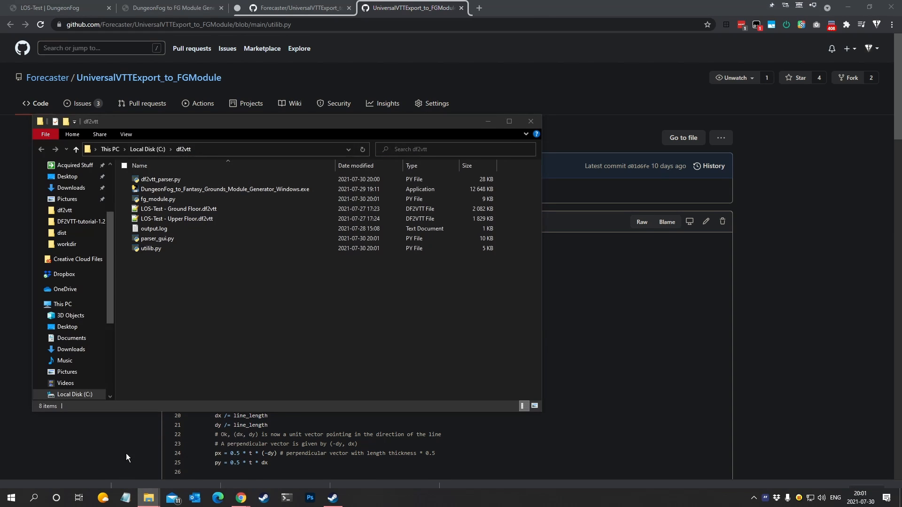
pyautogui.rightClick(153, 284)
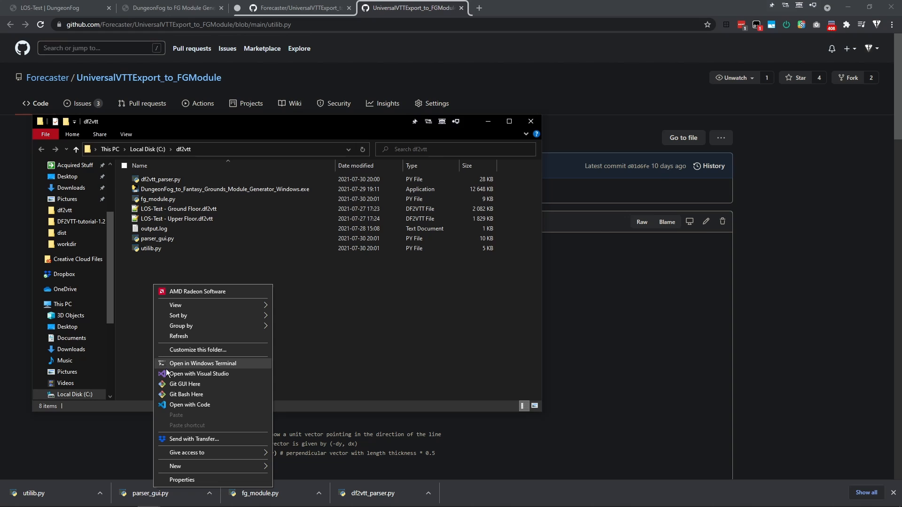
pyautogui.click(191, 364)
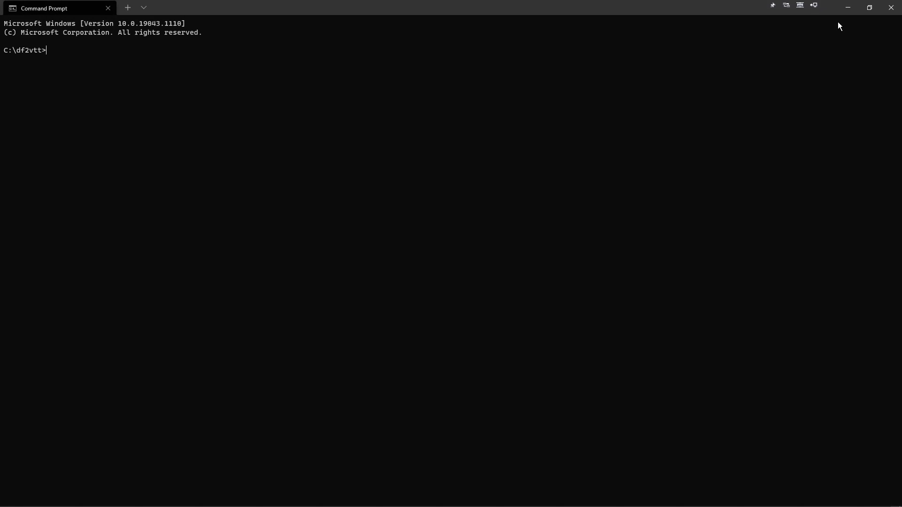
pyautogui.click(868, 8)
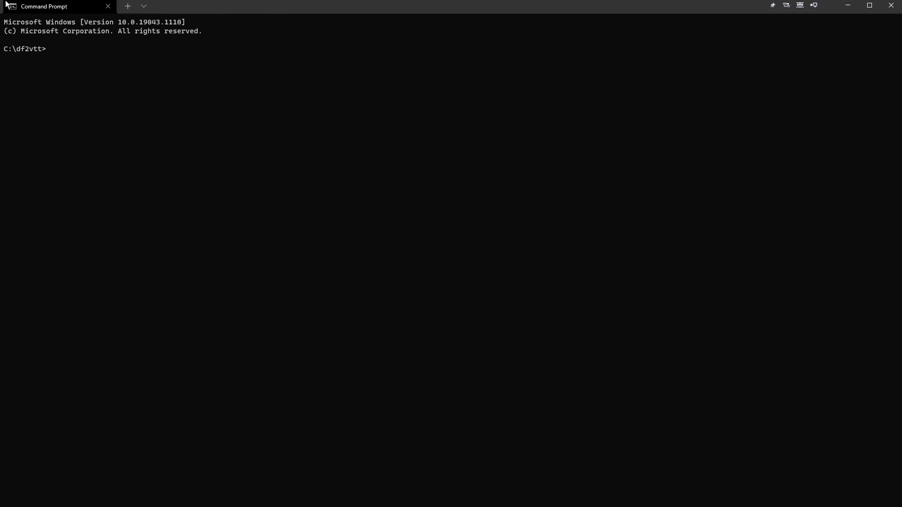
pyautogui.moveTo(257, 9); pyautogui.dragTo(267, 24)
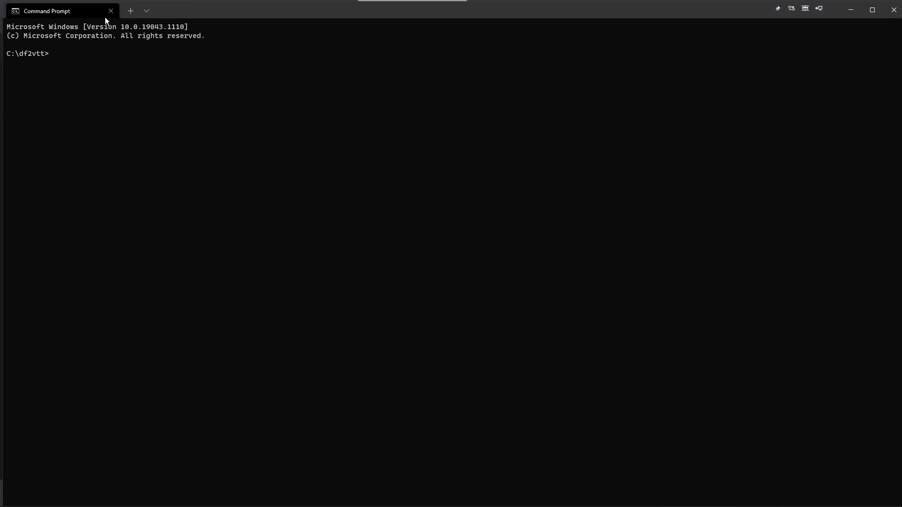
# - Resize the terminal window and place it beside the df2vtt folder listing so both are visible
pyautogui.moveTo(105, 17)
pyautogui.mouseDown()
pyautogui.moveTo(198, 18)
pyautogui.moveTo(105, 32)
pyautogui.mouseUp()
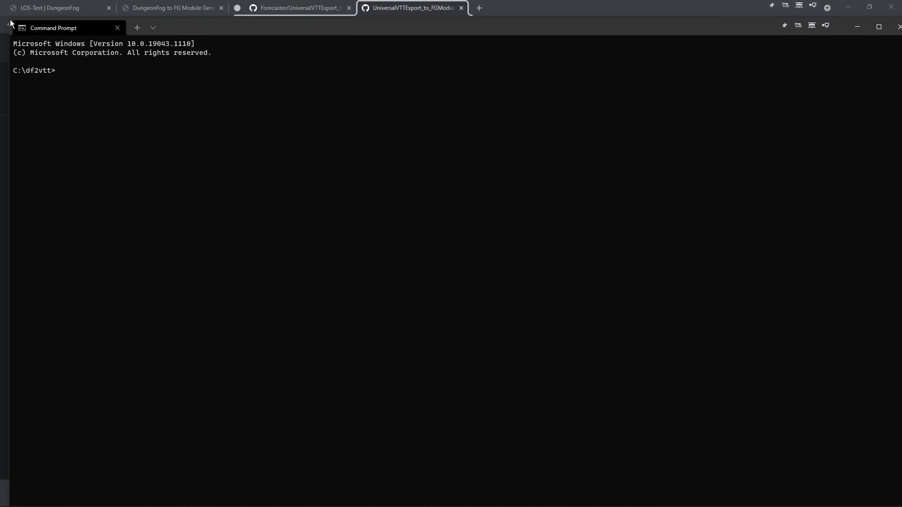
pyautogui.moveTo(9, 22); pyautogui.dragTo(383, 243)
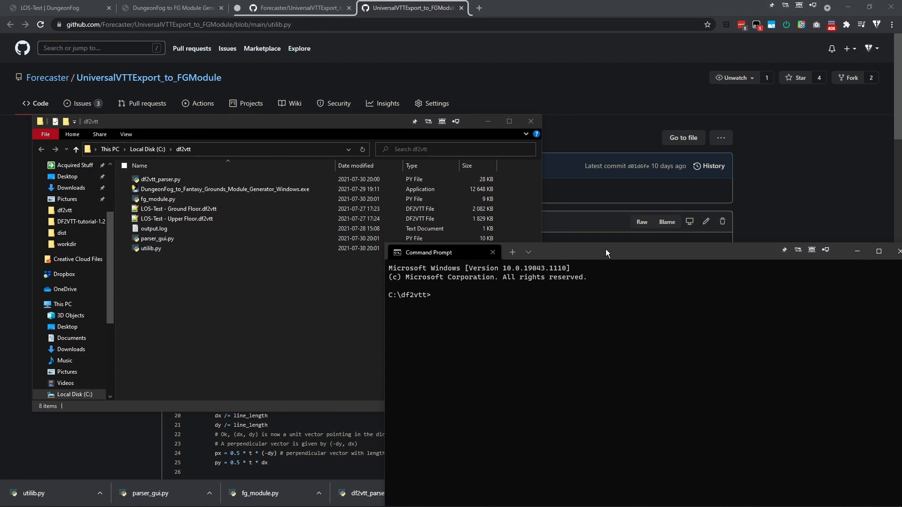
pyautogui.moveTo(605, 250); pyautogui.dragTo(579, 196)
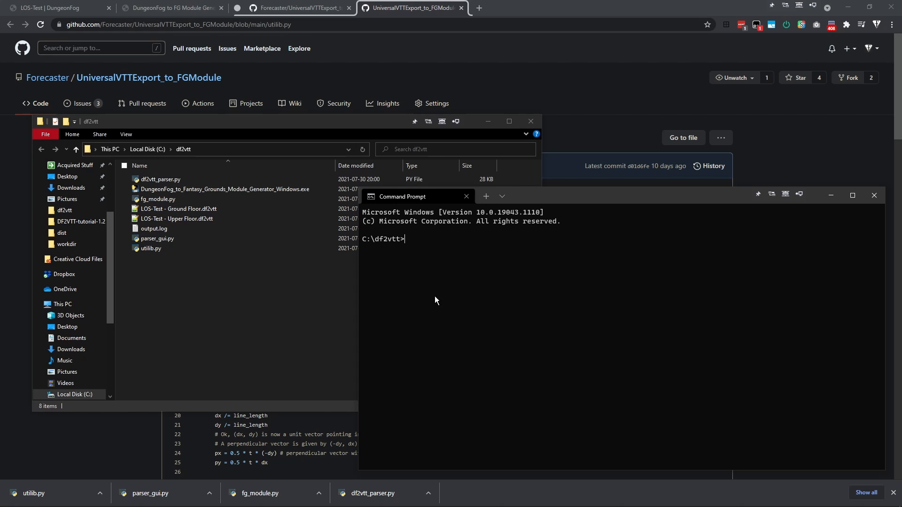
# - Try to run df2vtt_parser.py directly by its file name at the C:\df2vtt prompt
pyautogui.write('dff')
pyautogui.press('BackSpace')
pyautogui.press('Tab')
pyautogui.press('Return')
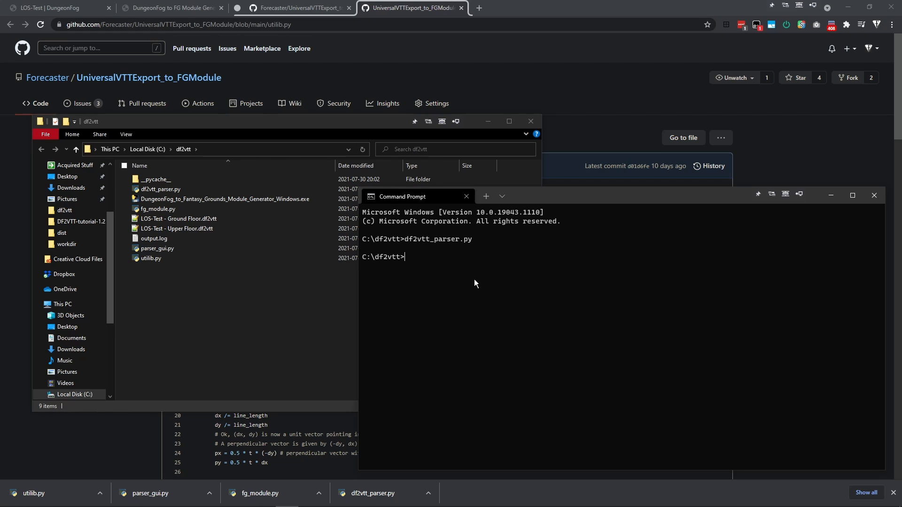
# - Run python df2vtt_parser.py without arguments, pointing out df2vtt_parser.py, fg_module.py and utilib.py in the folder before executing it
pyautogui.write('python')
pyautogui.write(' df2')
pyautogui.press('Tab')
pyautogui.click(156, 192)
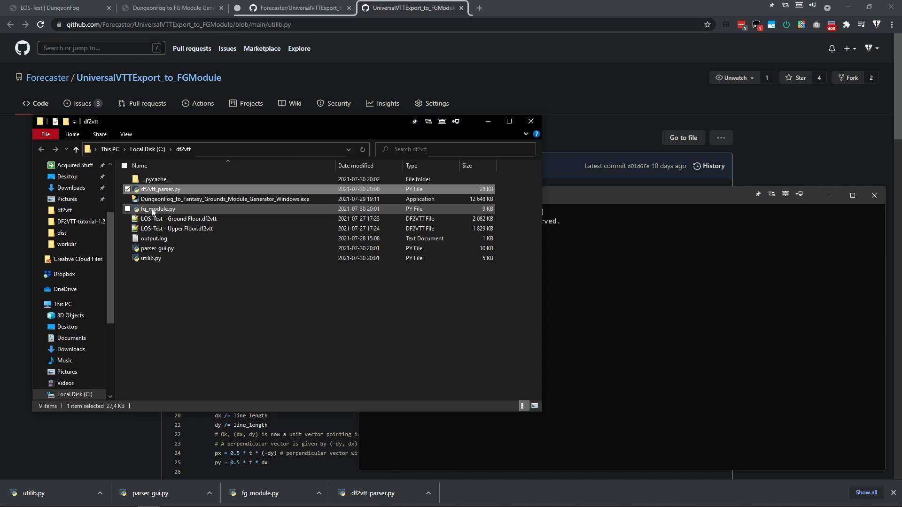
pyautogui.click(153, 211)
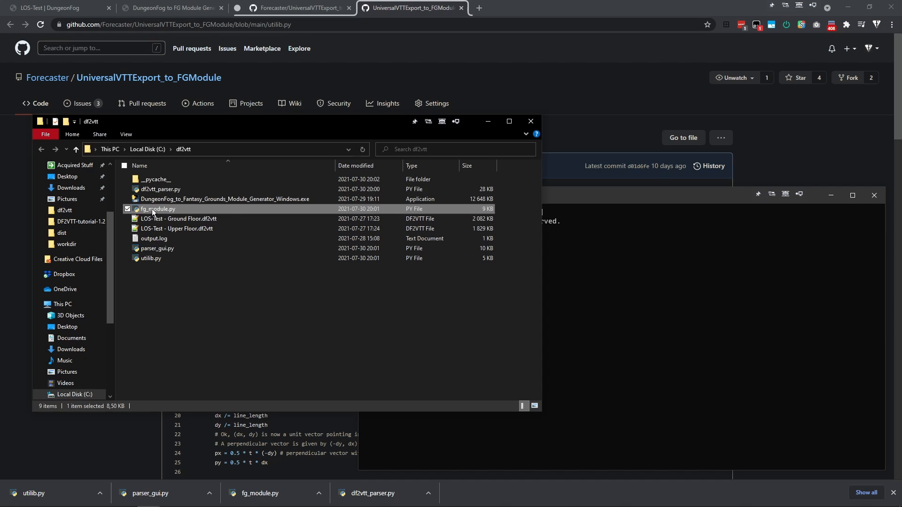
pyautogui.keyDown('ctrl'); pyautogui.click(148, 258); pyautogui.keyUp('ctrl')
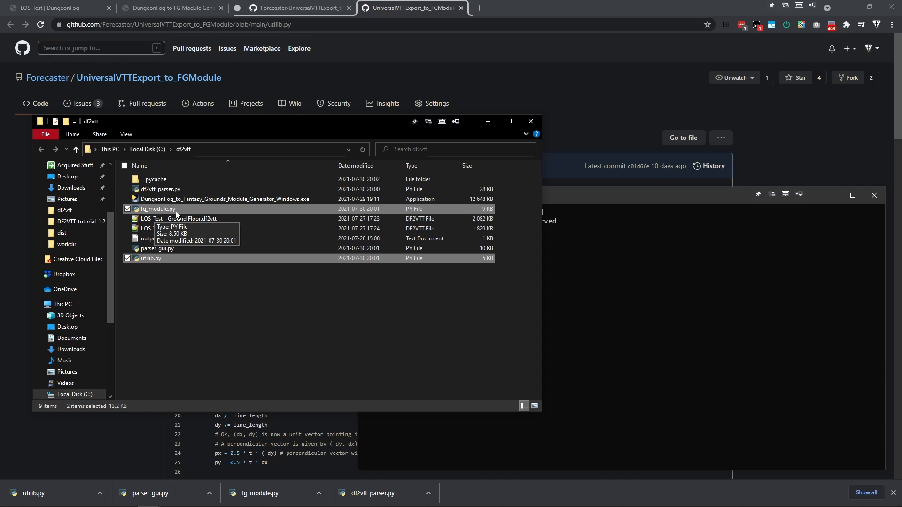
pyautogui.click(624, 269)
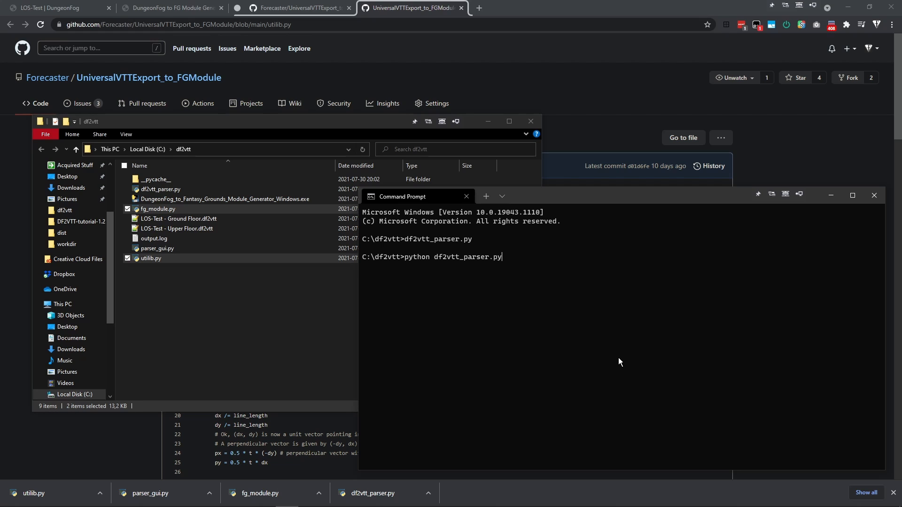
pyautogui.press('Return')
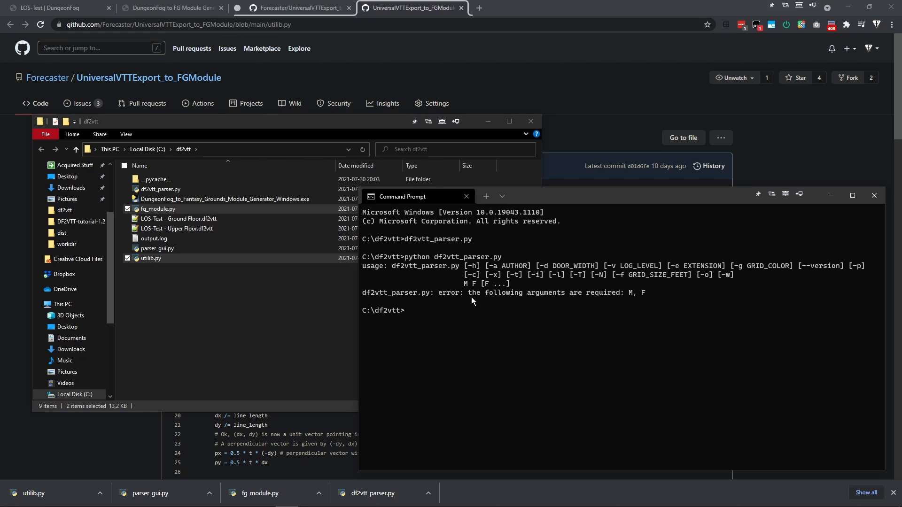
# - Display the command-line help with python df2vtt_parser.py -h
pyautogui.press('Up')
pyautogui.write('--help')
pyautogui.press('BackSpace')
pyautogui.press('BackSpace')
pyautogui.press('BackSpace')
pyautogui.press('BackSpace')
pyautogui.press('BackSpace')
pyautogui.write('h')
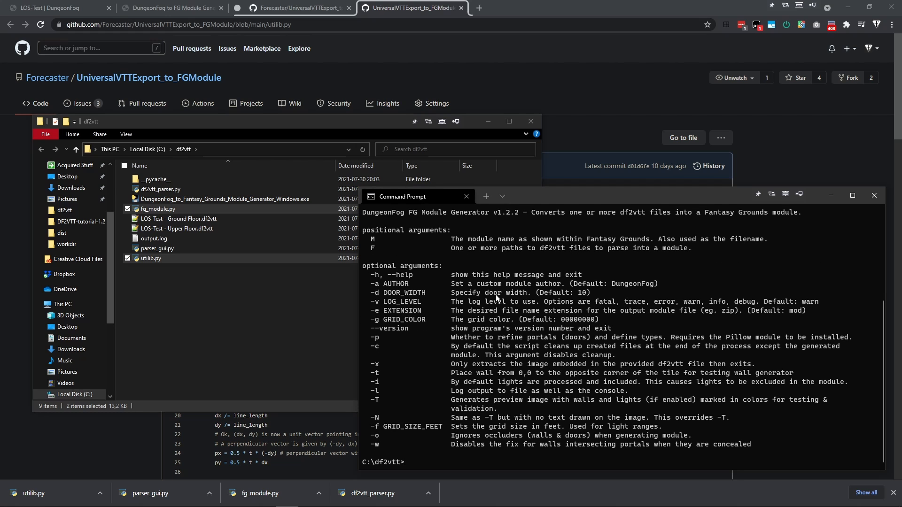
# - Enlarge the terminal window and examine the parser's usage line, positional arguments and optional arguments
pyautogui.scroll(2, 490, 278)
pyautogui.scroll(2, 488, 278)
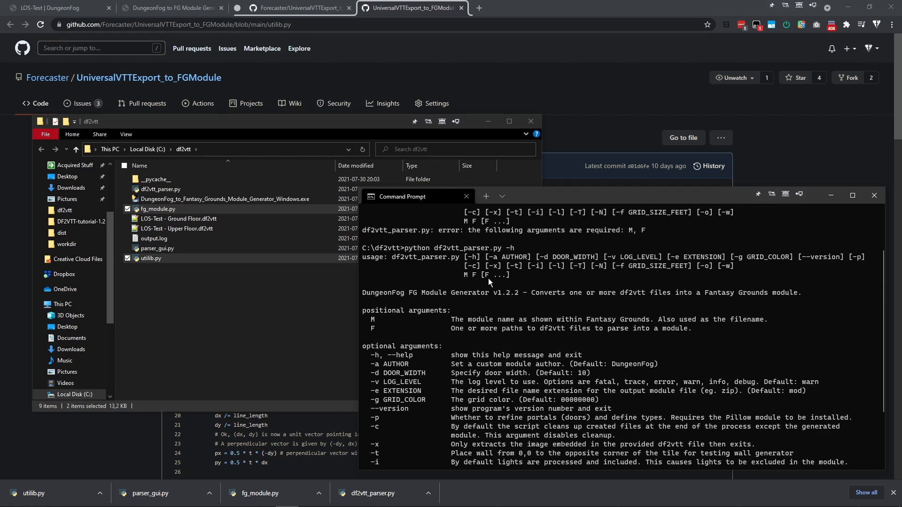
pyautogui.scroll(-4, 490, 316)
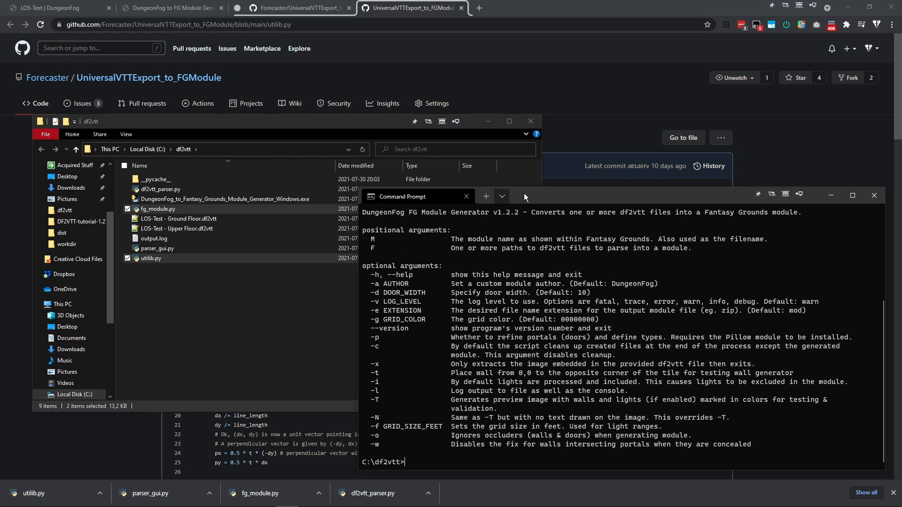
pyautogui.moveTo(541, 185); pyautogui.dragTo(540, 136)
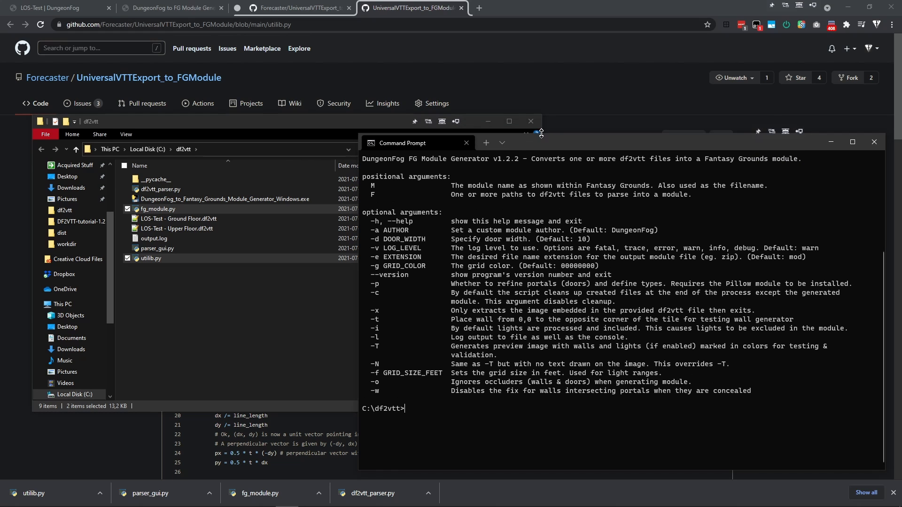
pyautogui.scroll(4, 503, 298)
pyautogui.scroll(-4, 503, 298)
pyautogui.scroll(1, 504, 298)
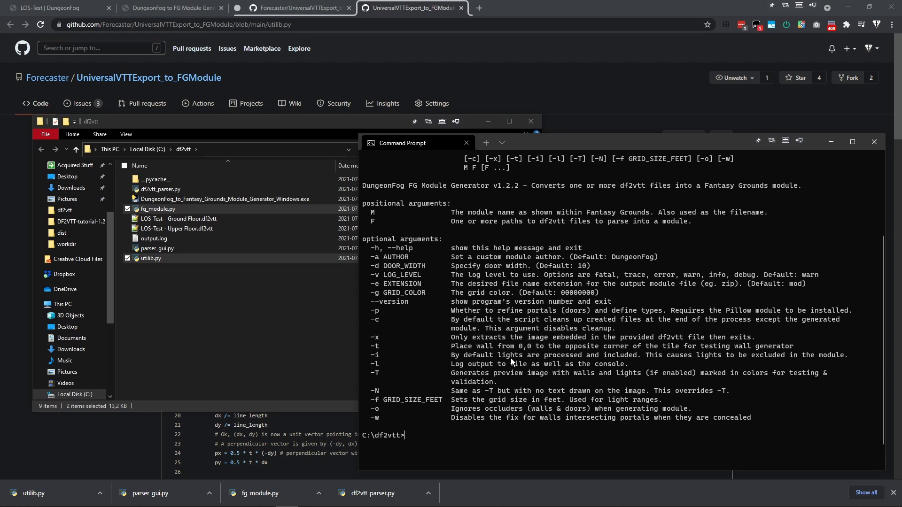
pyautogui.scroll(5, 429, 284)
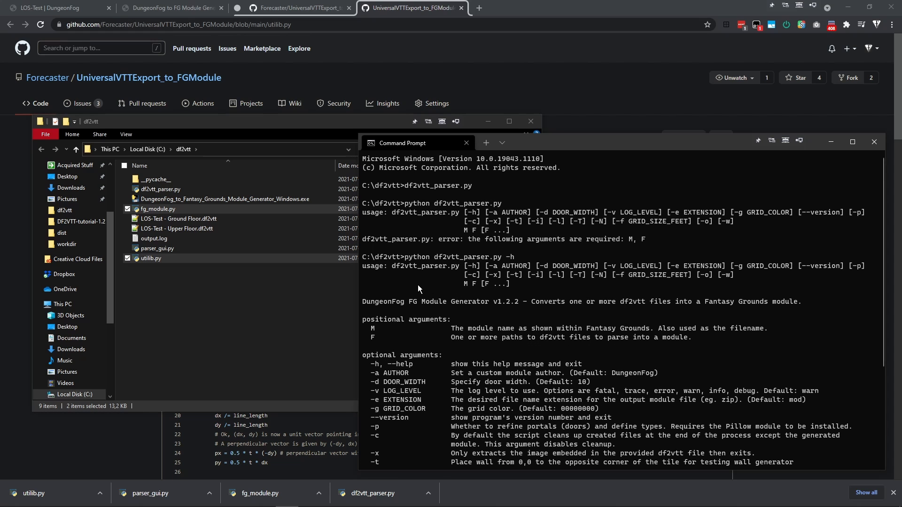
pyautogui.scroll(-4, 418, 285)
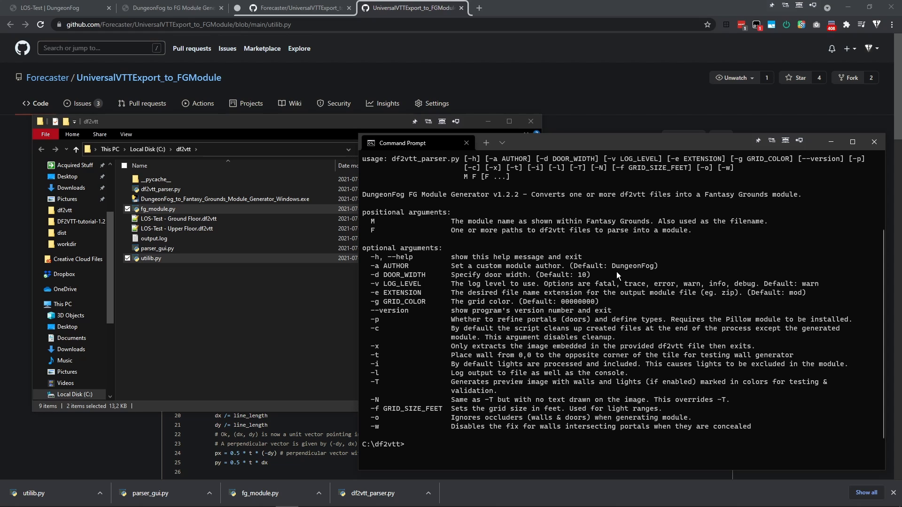
# - Try to install the imaging library with pip install pil
pyautogui.write('pip')
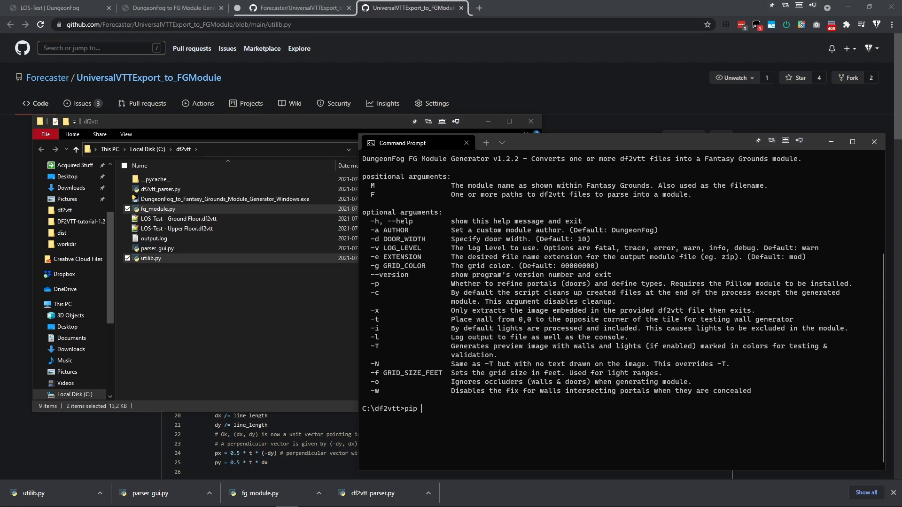
pyautogui.write('install pil')
pyautogui.press('Return')
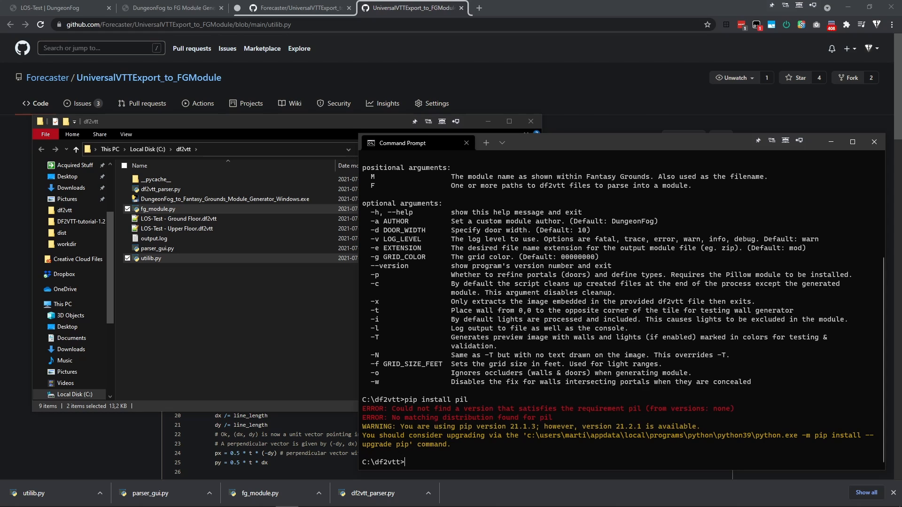
# - Install the Pillow module with pip install Pillow and review the command output
pyautogui.press('Up')
pyautogui.press('BackSpace')
pyautogui.press('BackSpace')
pyautogui.press('BackSpace')
pyautogui.write('PIllow')
pyautogui.press('Return')
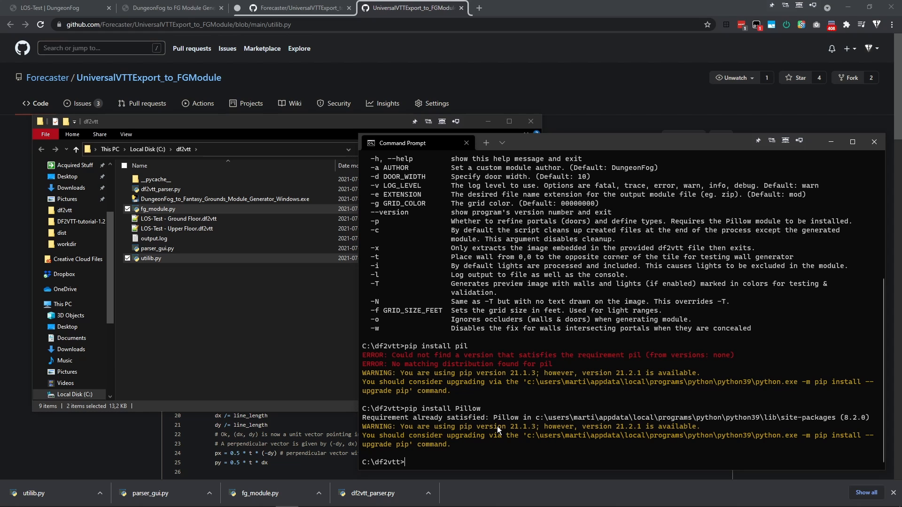
pyautogui.scroll(5, 474, 349)
pyautogui.scroll(-3, 474, 348)
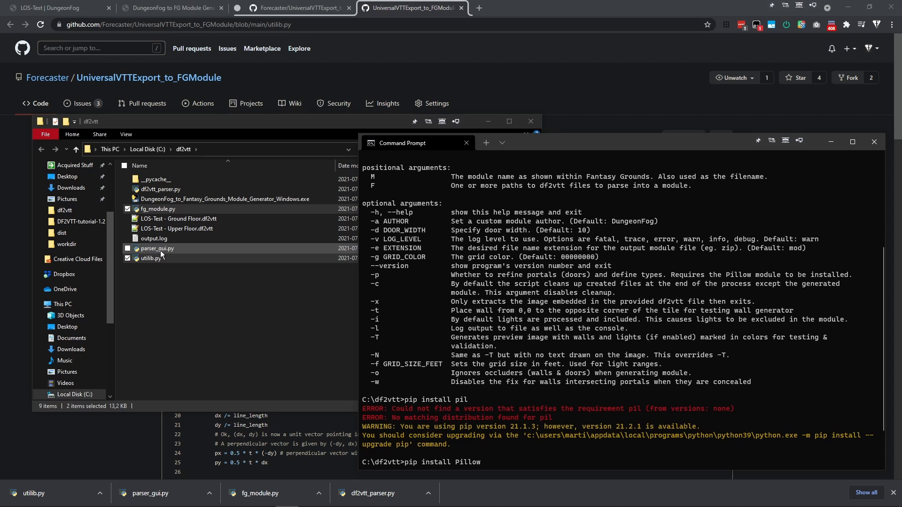
pyautogui.press('Return')
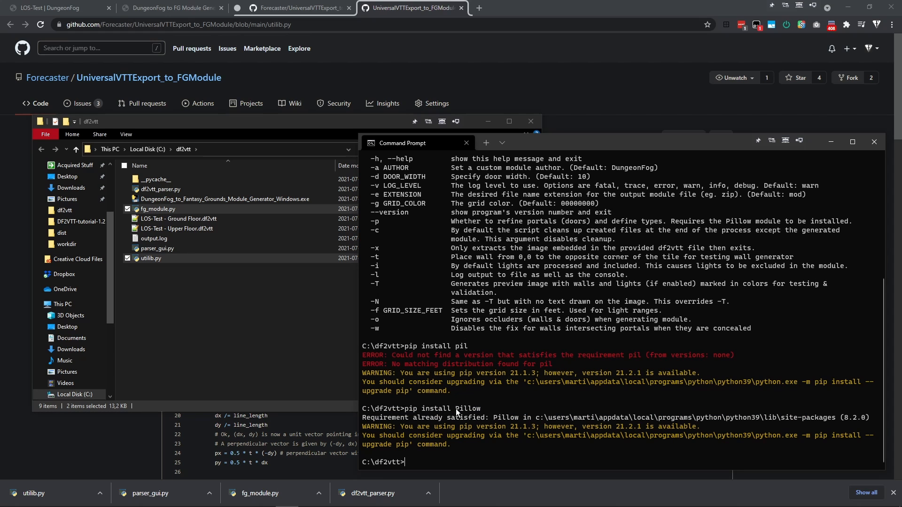
# - Launch the module generator's graphical interface by running python parser_gui.py
pyautogui.press('Up')
pyautogui.press('Up')
pyautogui.press('Up')
pyautogui.press('BackSpace')
pyautogui.press('BackSpace')
pyautogui.press('BackSpace')
pyautogui.press('BackSpace')
pyautogui.press('BackSpace')
pyautogui.press('BackSpace')
pyautogui.press('BackSpace')
pyautogui.press('BackSpace')
pyautogui.press('BackSpace')
pyautogui.press('BackSpace')
pyautogui.press('BackSpace')
pyautogui.press('BackSpace')
pyautogui.press('BackSpace')
pyautogui.press('BackSpace')
pyautogui.press('BackSpace')
pyautogui.press('BackSpace')
pyautogui.press('BackSpace')
pyautogui.press('BackSpace')
pyautogui.press('BackSpace')
pyautogui.write('parser_gui.py')
pyautogui.press('Return')
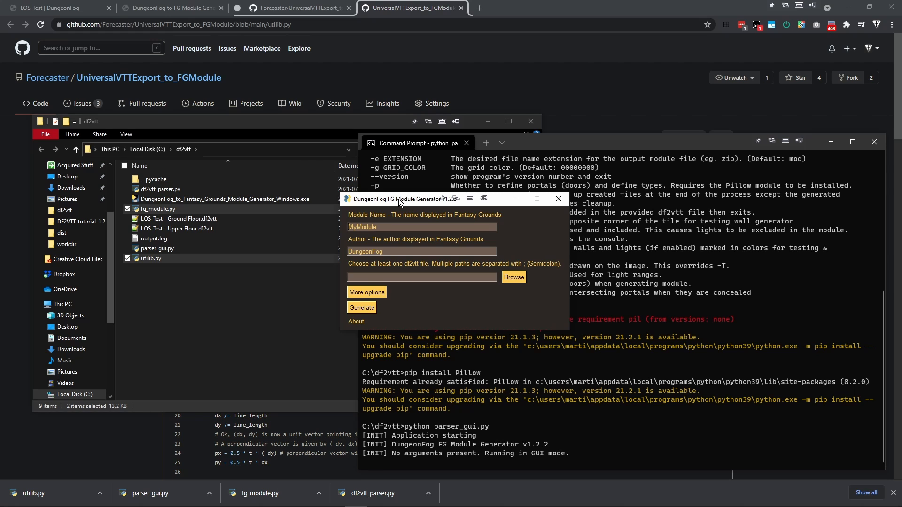
# - Arrange the generator window clear of the terminal to show the highlighted python parser_gui.py command, and close the generator
pyautogui.moveTo(400, 201); pyautogui.dragTo(472, 207)
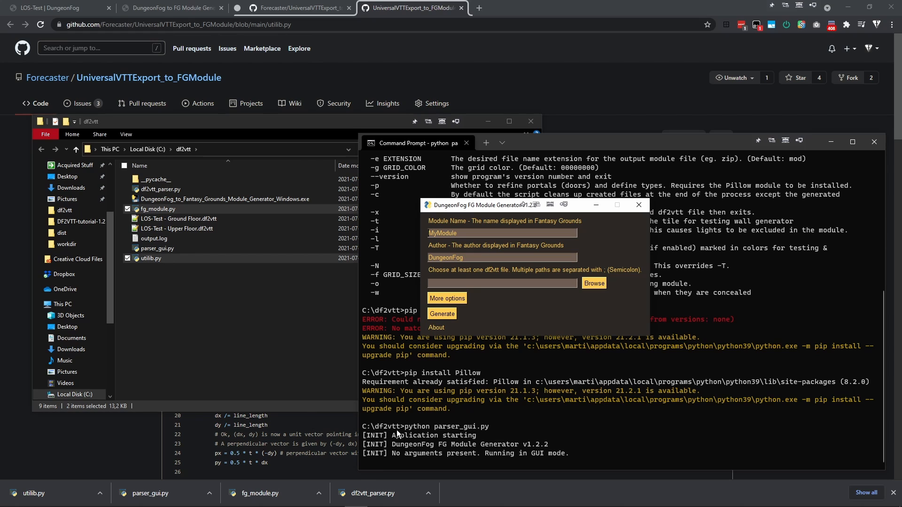
pyautogui.moveTo(404, 428); pyautogui.dragTo(484, 426)
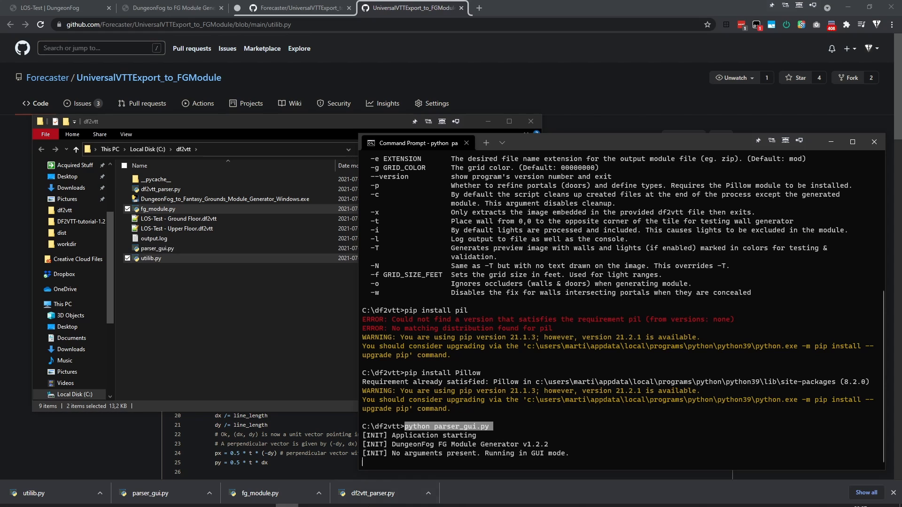
pyautogui.moveTo(389, 490)
pyautogui.click(357, 498)
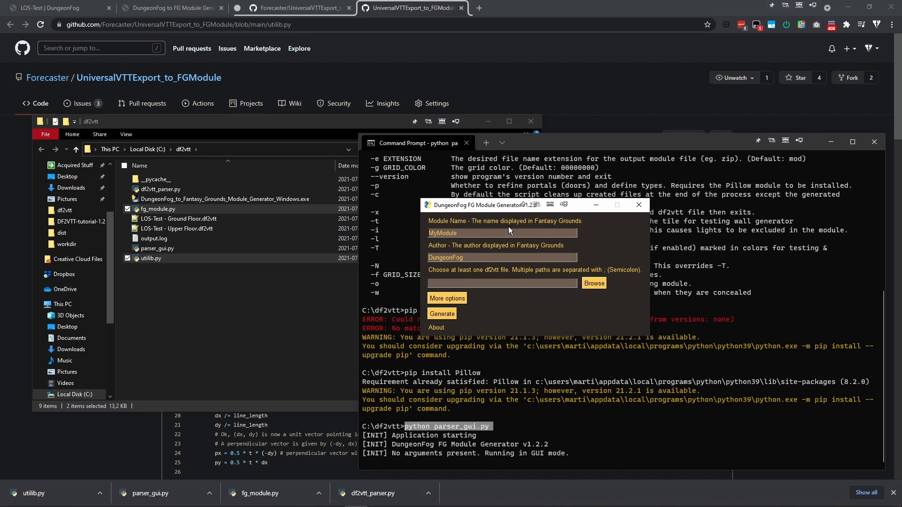
pyautogui.moveTo(489, 207); pyautogui.dragTo(347, 95)
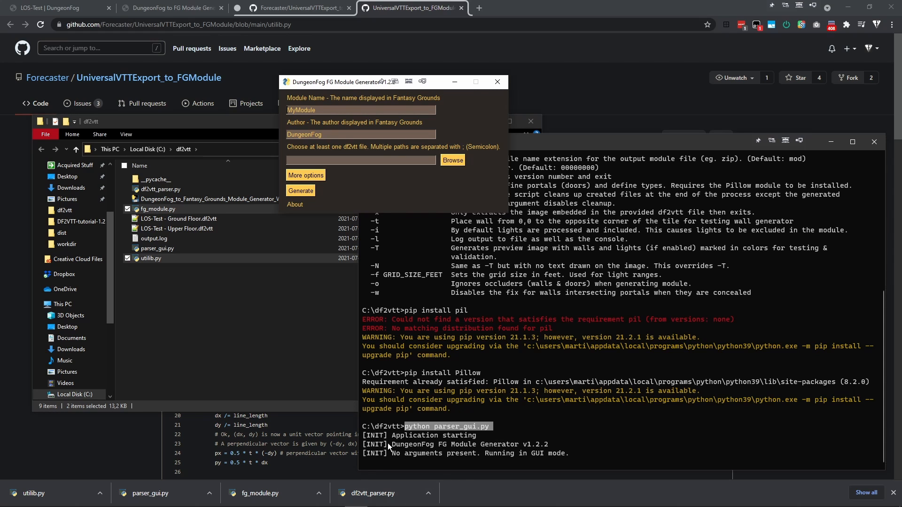
pyautogui.moveTo(596, 142)
pyautogui.mouseDown()
pyautogui.moveTo(590, 123)
pyautogui.moveTo(594, 136)
pyautogui.mouseUp()
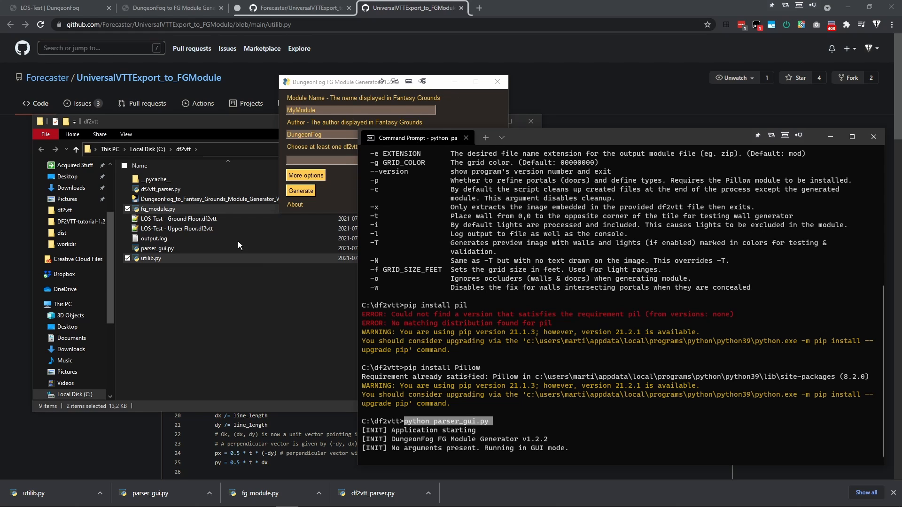
pyautogui.click(498, 84)
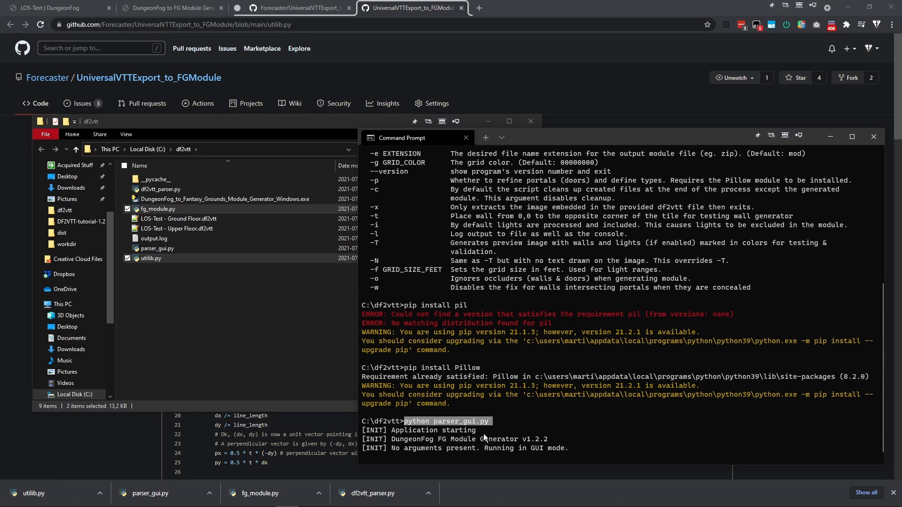
pyautogui.click(428, 438)
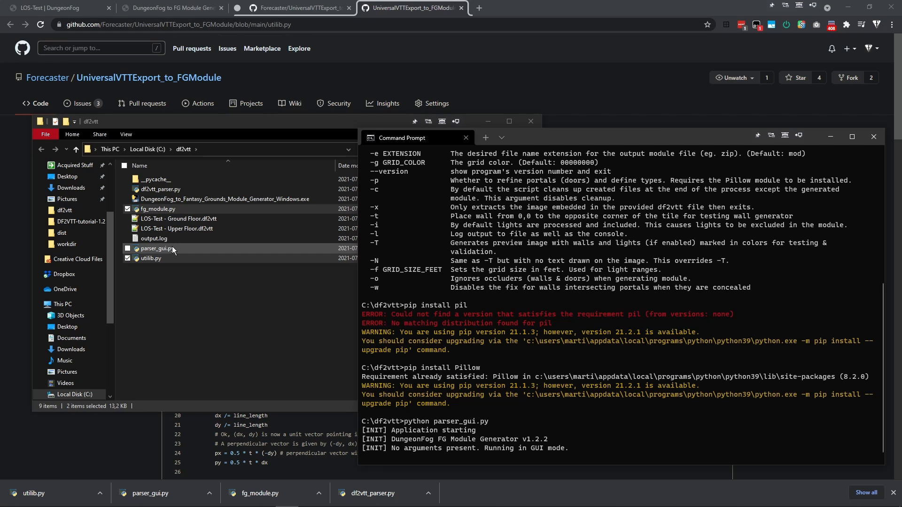
# - Point out df2vtt_parser.py in the folder and display the graphical version's command-line help with python parser_gui.py --help
pyautogui.click(152, 189)
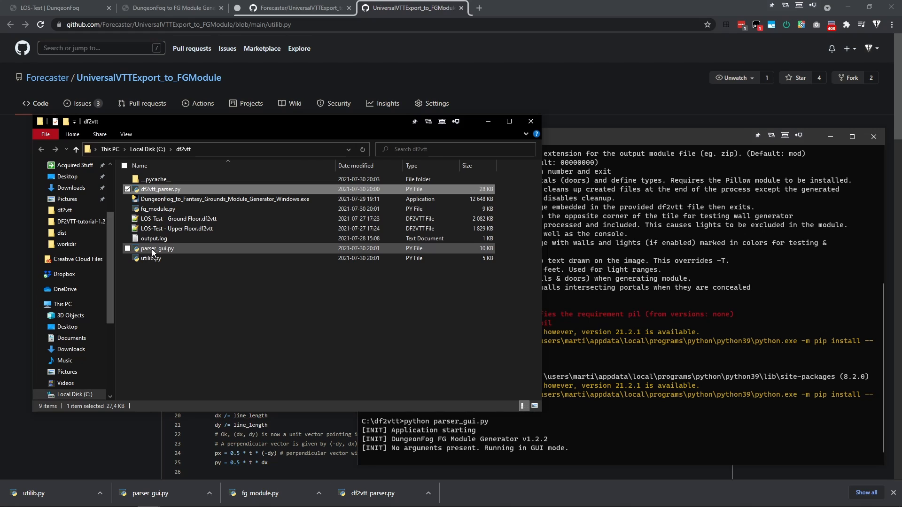
pyautogui.click(429, 438)
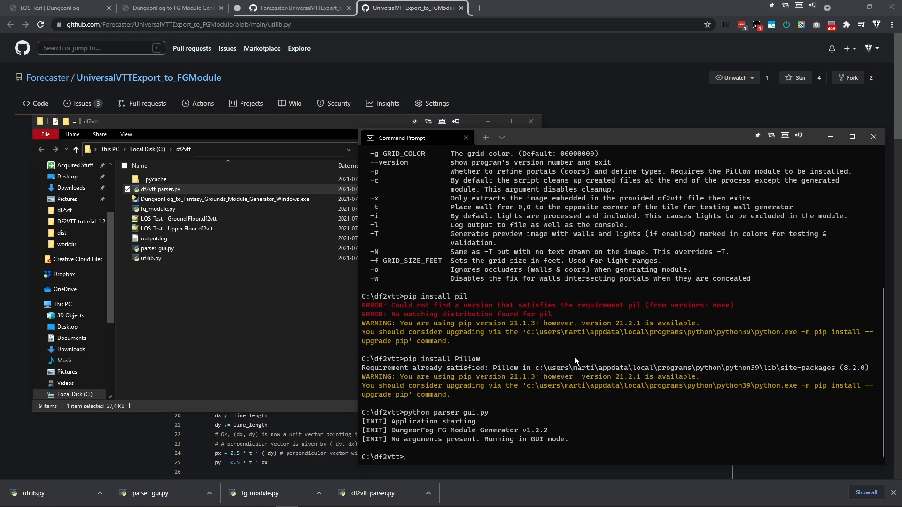
pyautogui.press('Up')
pyautogui.write('--h')
pyautogui.press('BackSpace')
pyautogui.press('BackSpace')
pyautogui.write('h')
pyautogui.press('BackSpace')
pyautogui.write('-help')
pyautogui.press('Return')
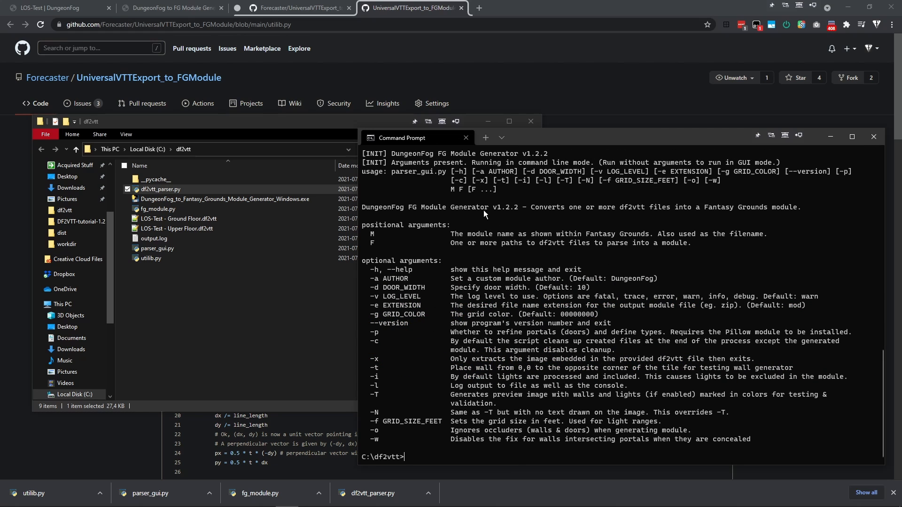
# - Examine the parser_gui.py help and startup messages in the terminal, pointing out parser_gui.py and df2vtt_parser.py in the folder for comparison
pyautogui.scroll(7, 418, 336)
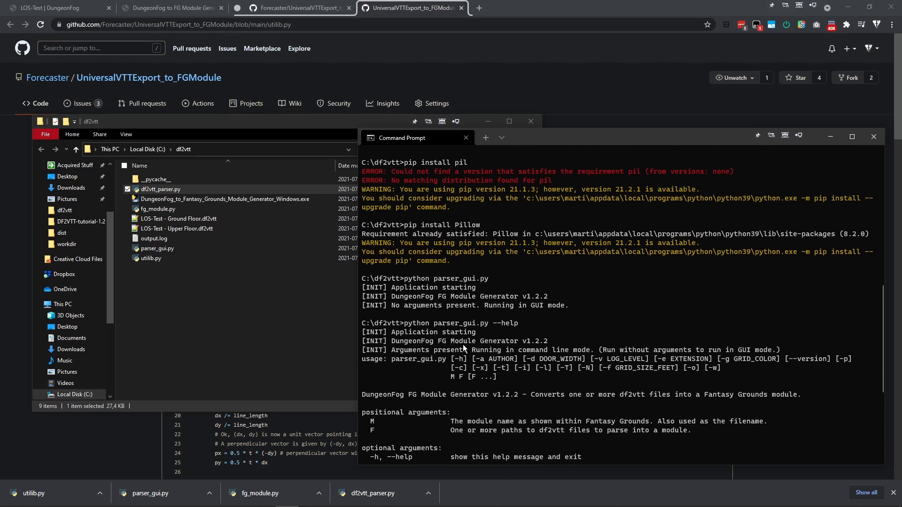
pyautogui.click(159, 248)
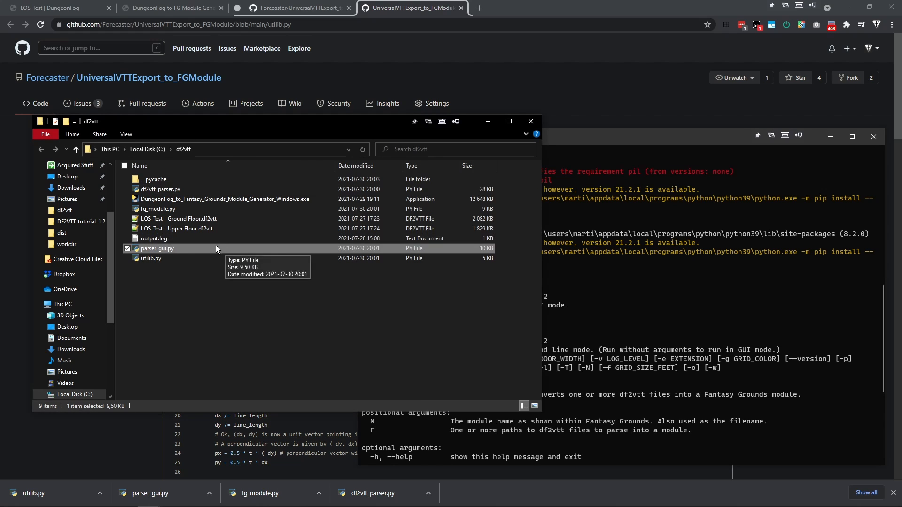
pyautogui.click(142, 190)
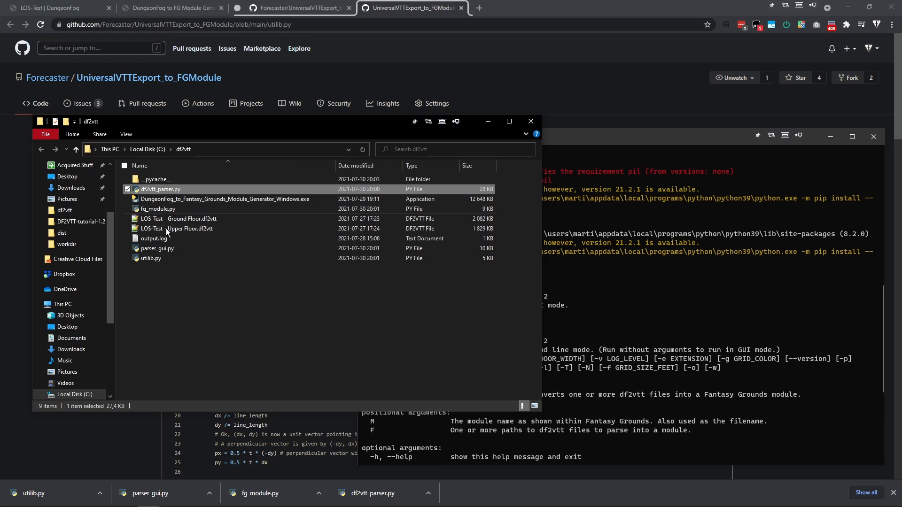
pyautogui.click(581, 311)
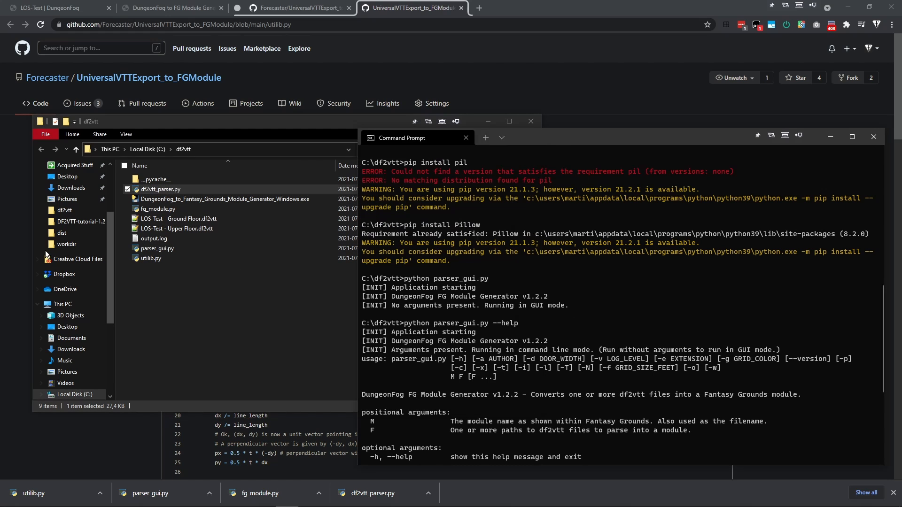
pyautogui.click(158, 250)
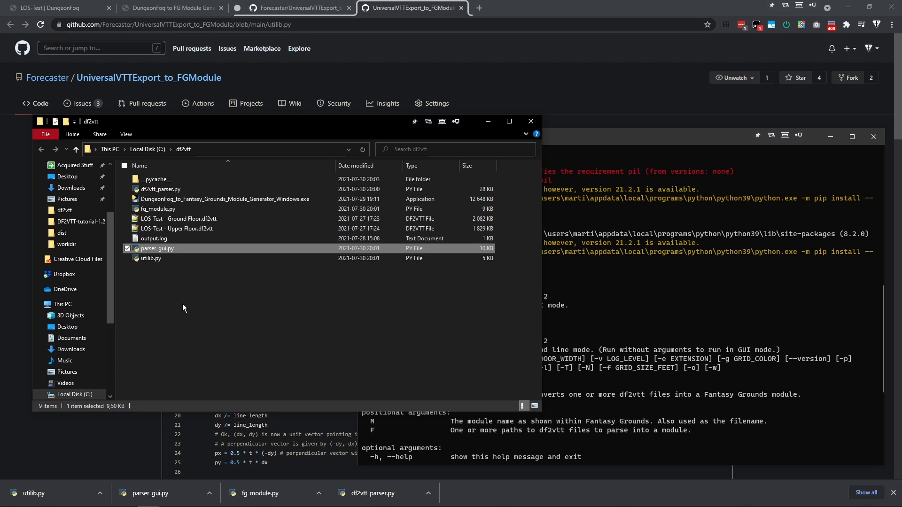
pyautogui.click(765, 274)
pyautogui.scroll(-7, 650, 276)
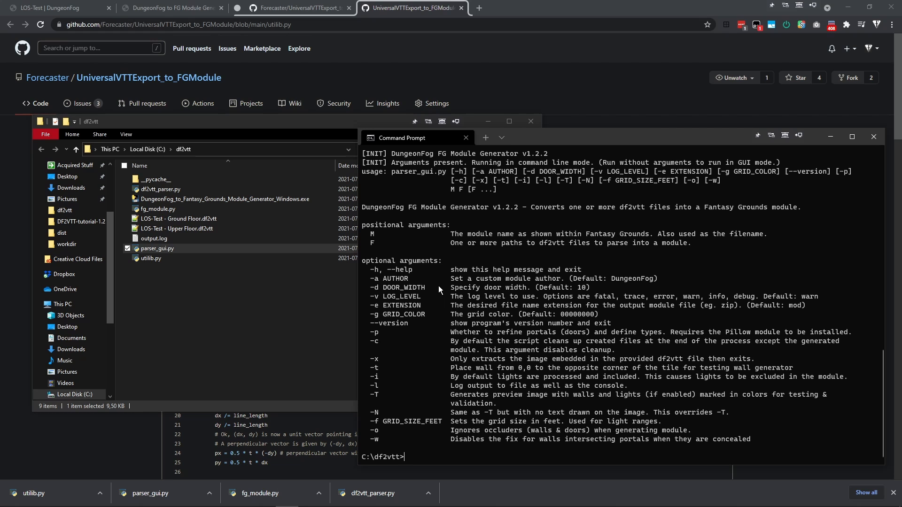
pyautogui.scroll(12, 438, 286)
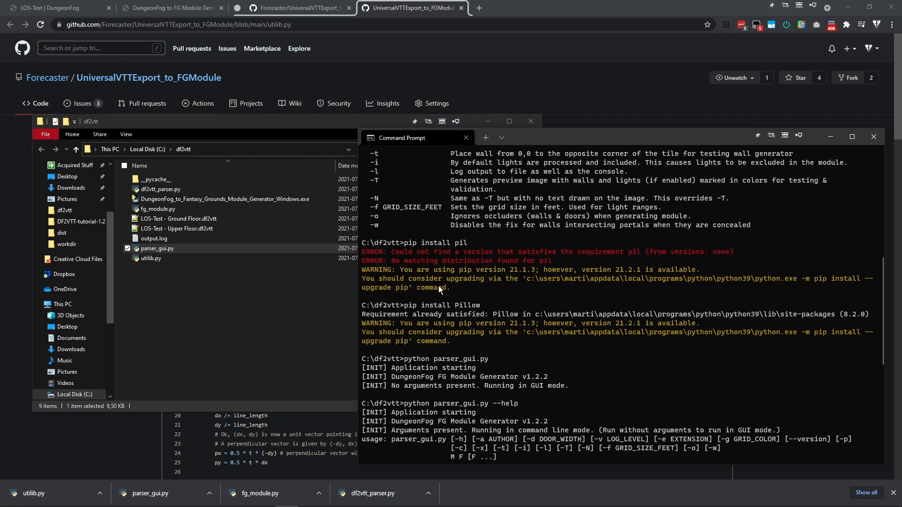
pyautogui.scroll(-12, 439, 286)
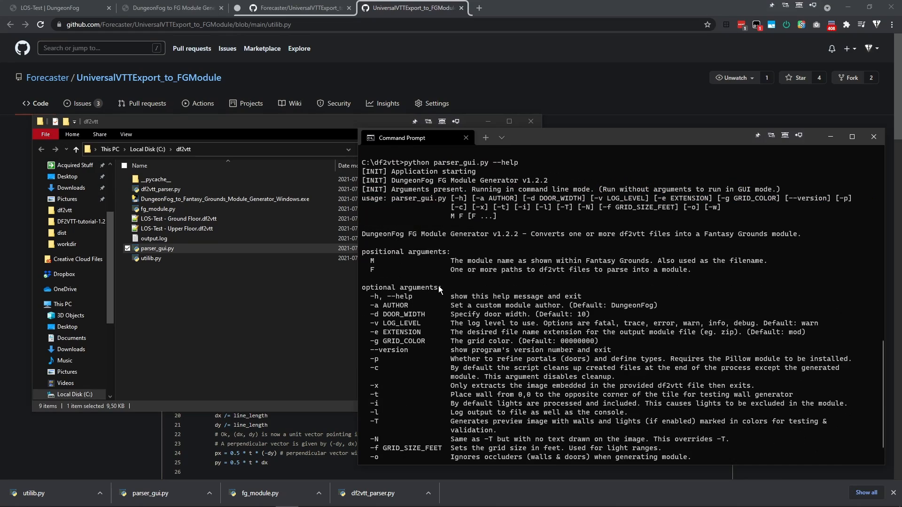